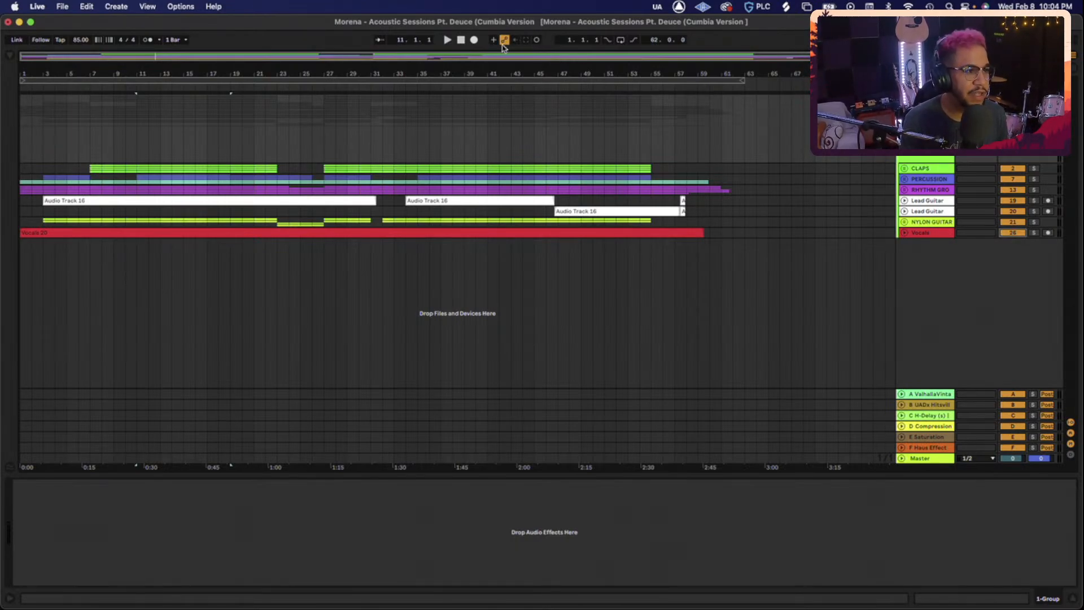
Play the song from the beginning, unfold the Vocals track and set its volume to -10 dB
left_click(461, 40)
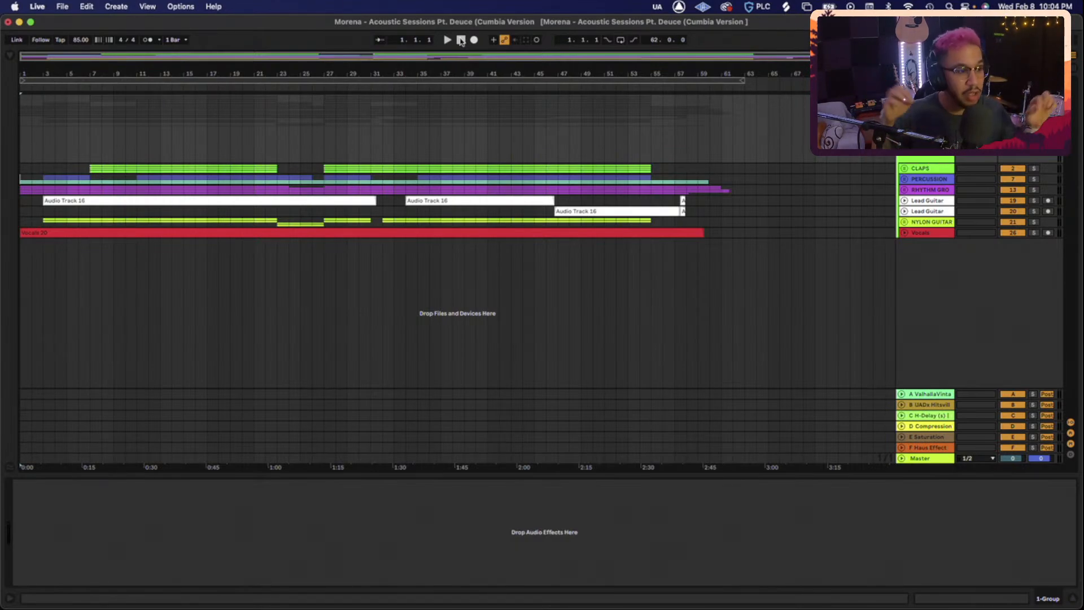
key("space")
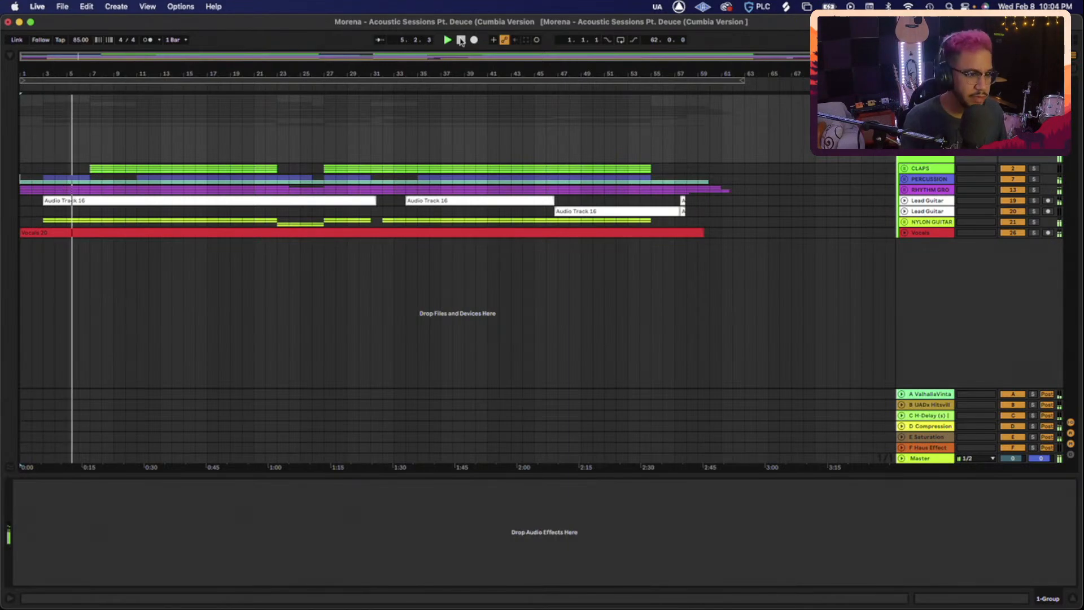
left_click(903, 231)
left_click(1012, 244)
type("-10")
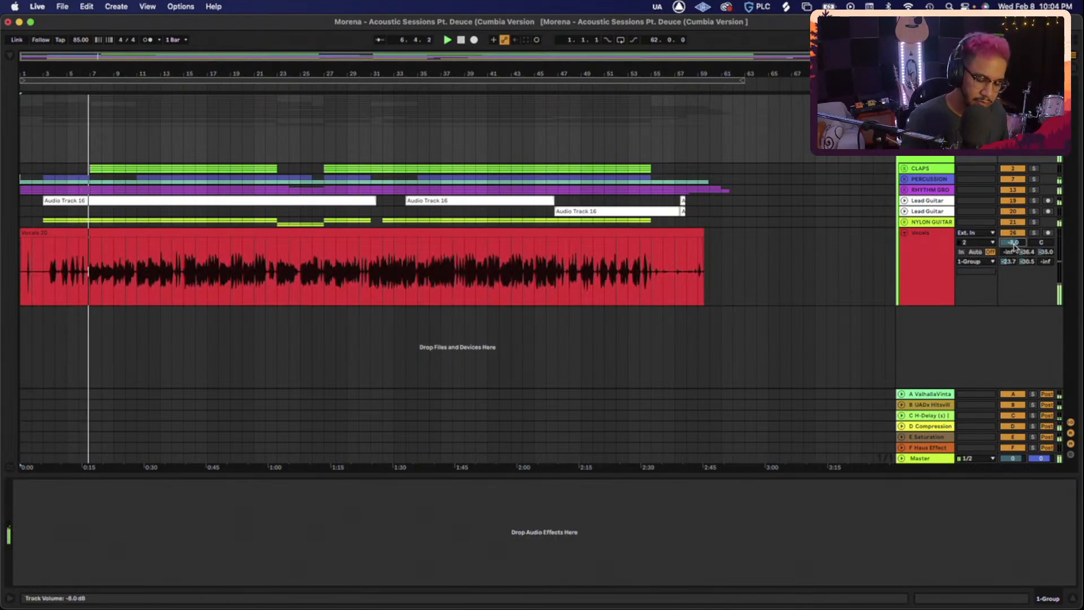
key("Return")
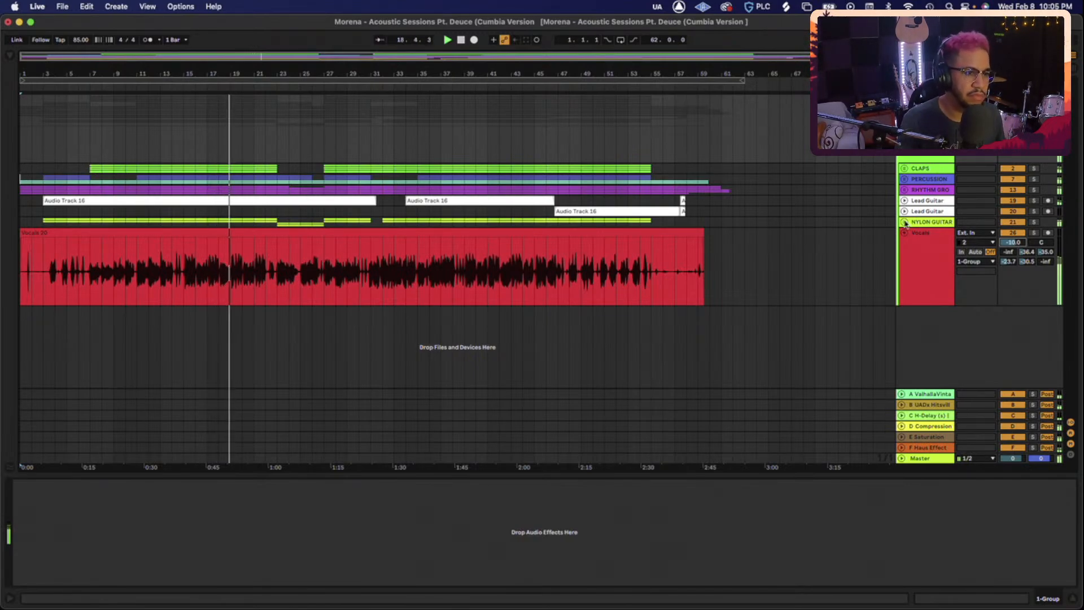
Unfold the CLAPS and PERCUSSION groups to show their individual tracks
left_click(906, 168)
scroll(914, 215, "down", 5)
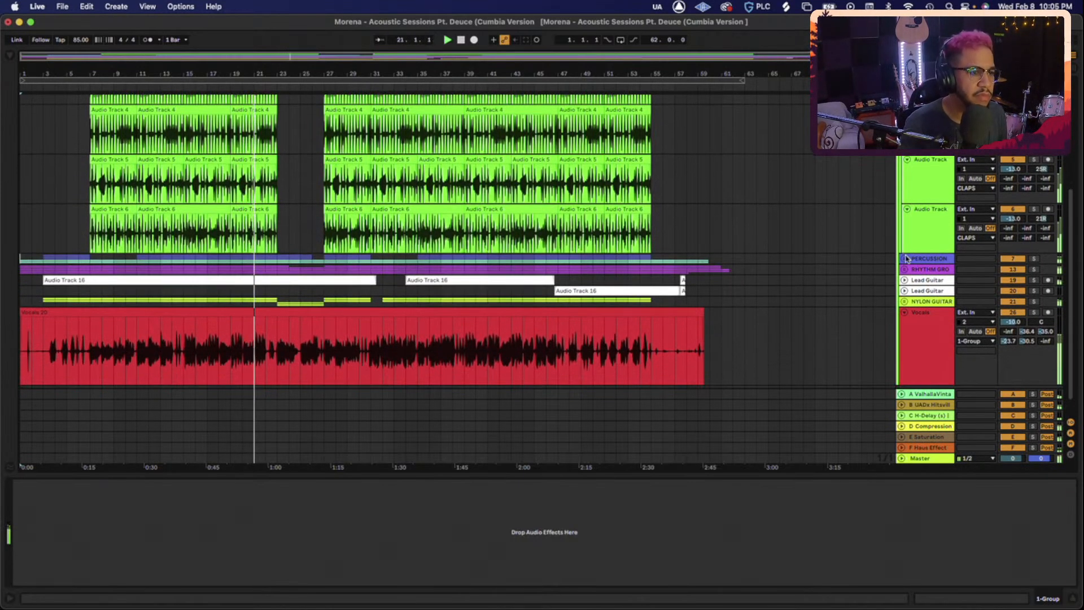
left_click(904, 258)
scroll(905, 260, "down", 3)
scroll(905, 261, "down", 4)
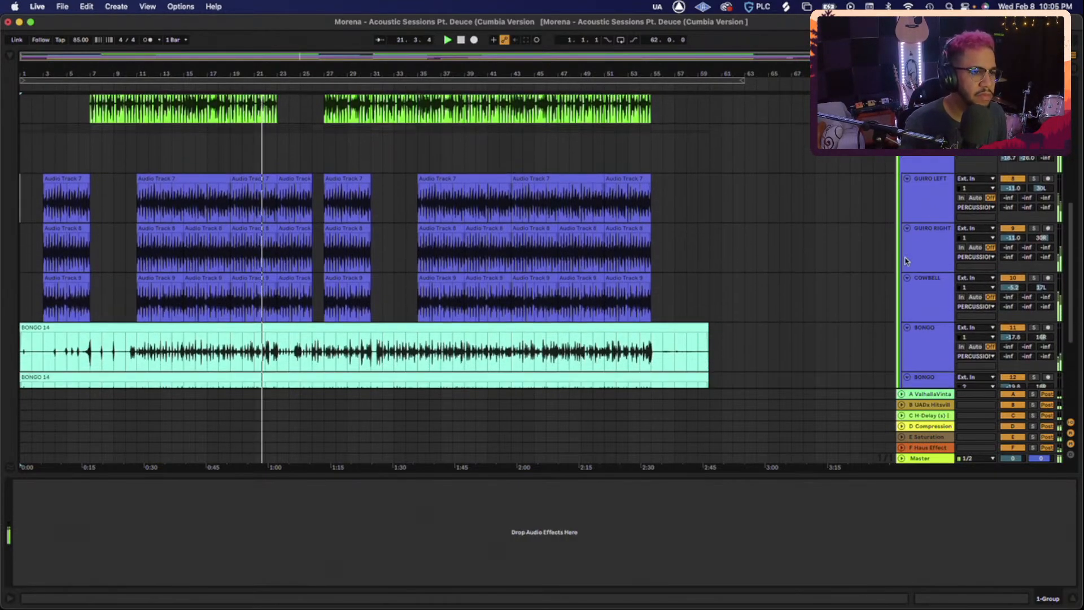
scroll(905, 261, "down", 3)
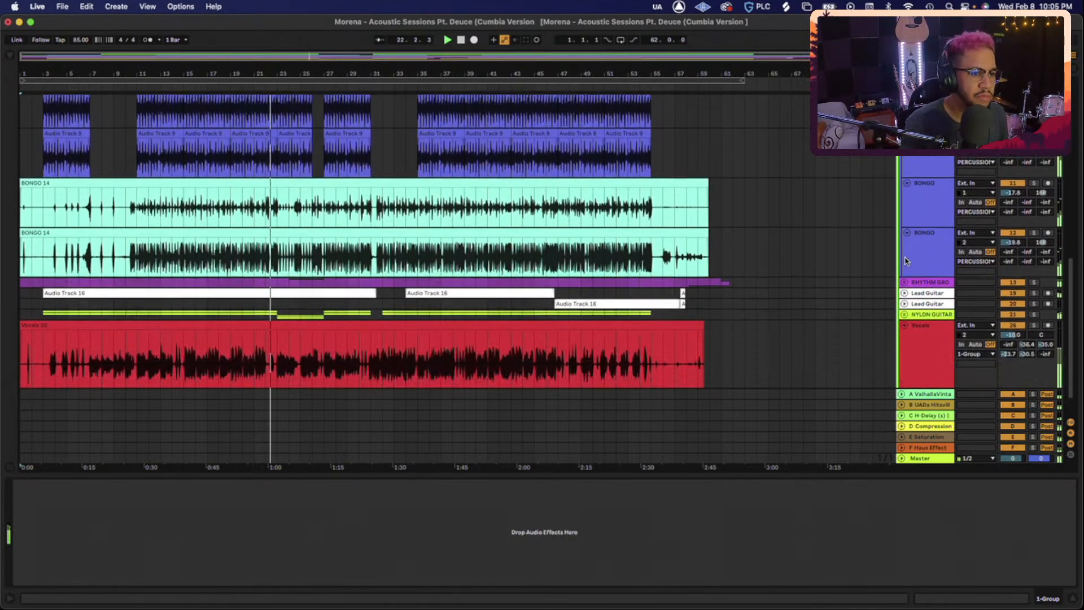
Unfold the rhythm group and look through its tom, crash ride, cajon and bass tracks
left_click(904, 275)
scroll(906, 276, "down", 1)
scroll(904, 275, "down", 5)
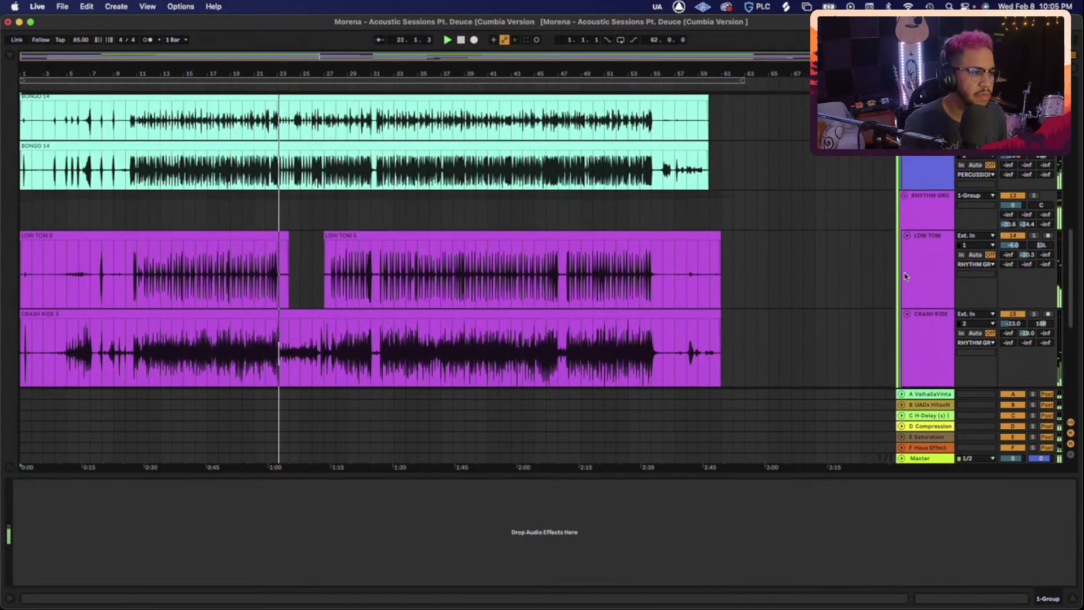
scroll(905, 276, "down", 1)
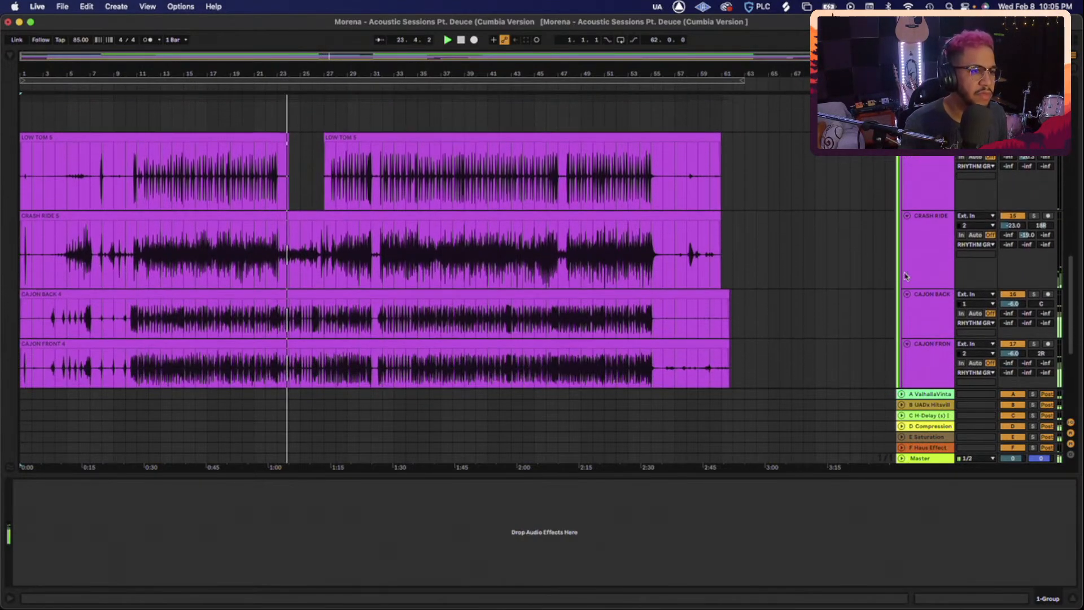
scroll(912, 276, "down", 2)
scroll(918, 276, "down", 2)
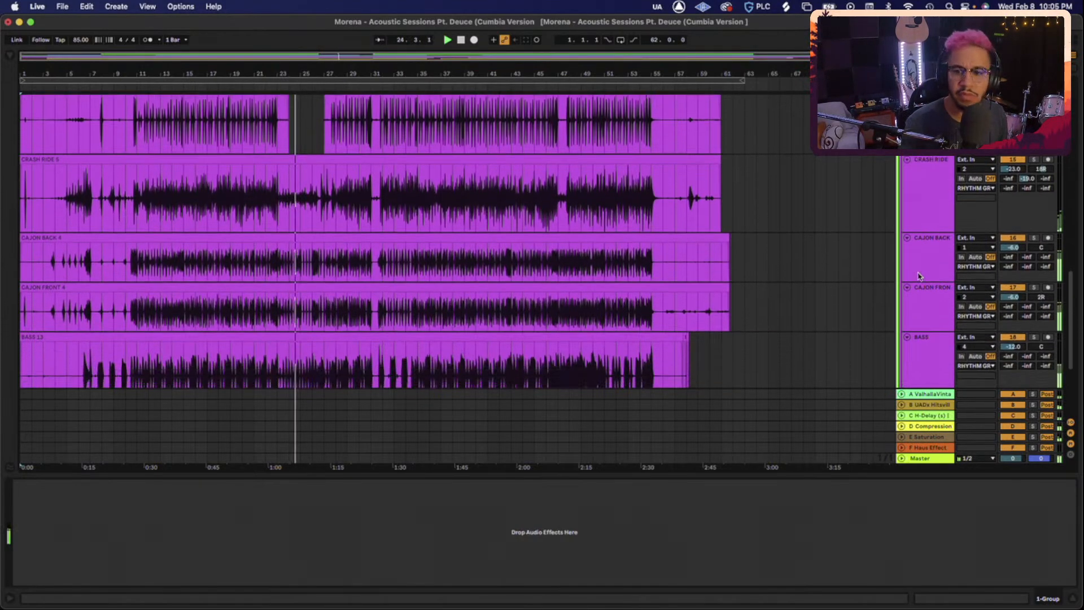
scroll(918, 276, "down", 2)
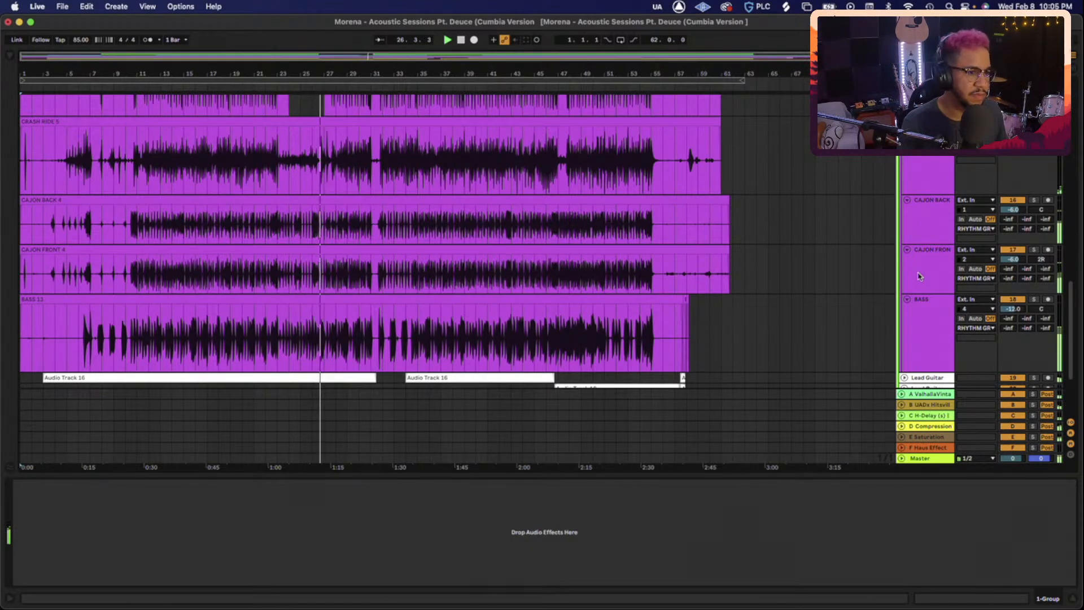
scroll(919, 282, "down", 2)
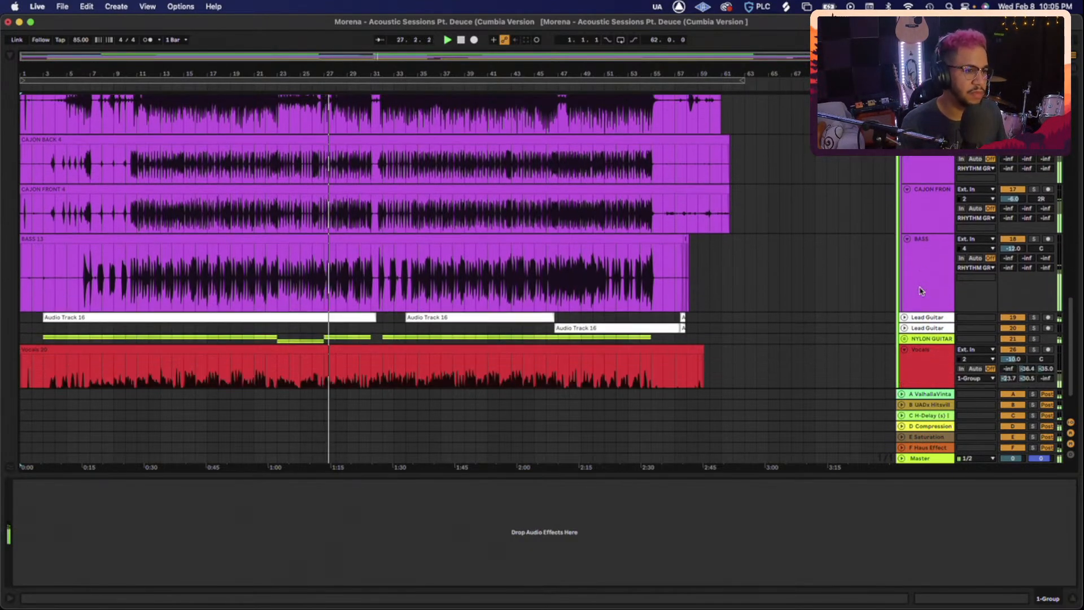
scroll(920, 290, "down", 1)
Unfold the first Lead Guitar track and the NYLON GUITAR group, showing the nylon and bridge guitar tracks
left_click(904, 292)
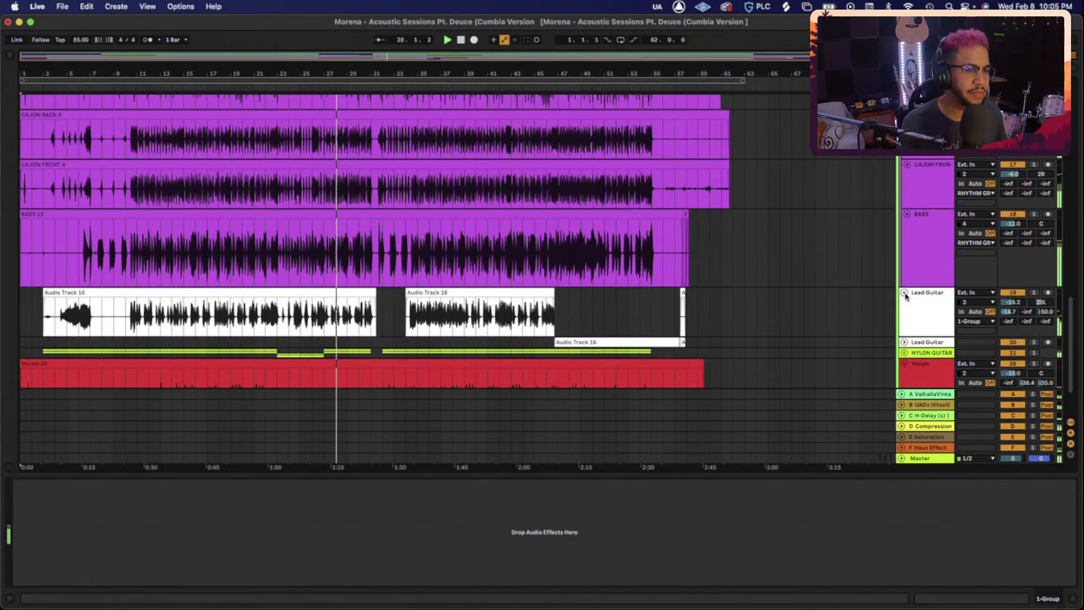
scroll(905, 297, "down", 2)
left_click(904, 296)
left_click(905, 293)
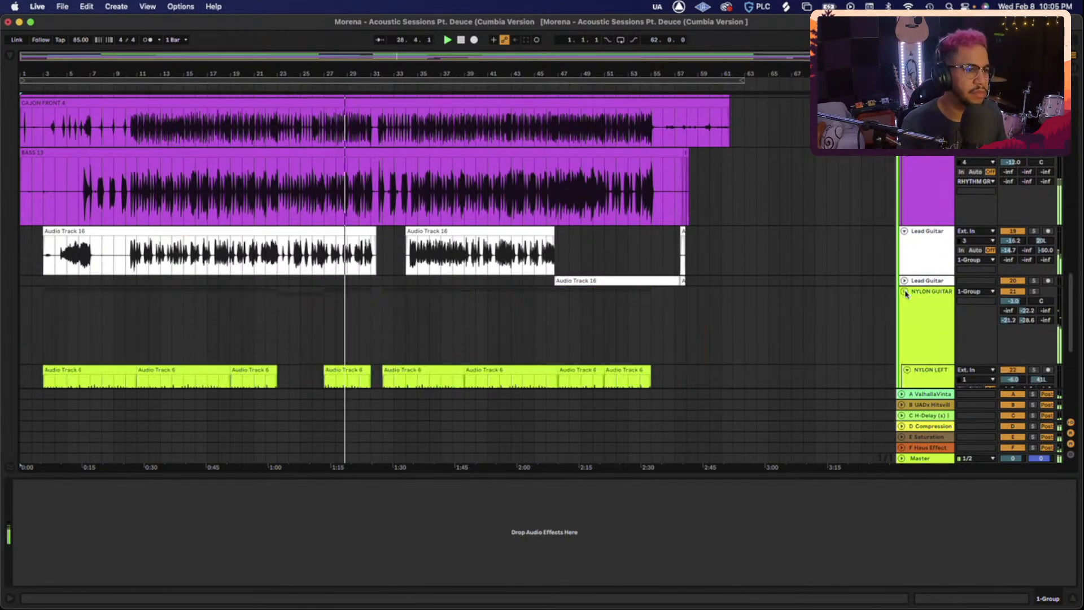
left_click(904, 281)
left_click(904, 282)
scroll(906, 284, "down", 6)
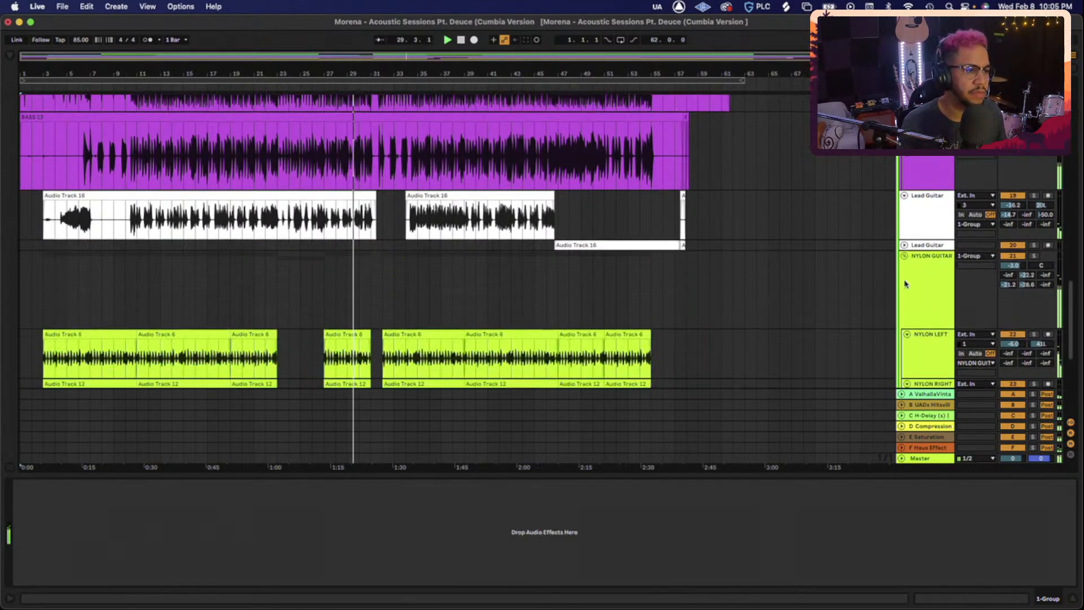
scroll(905, 283, "down", 3)
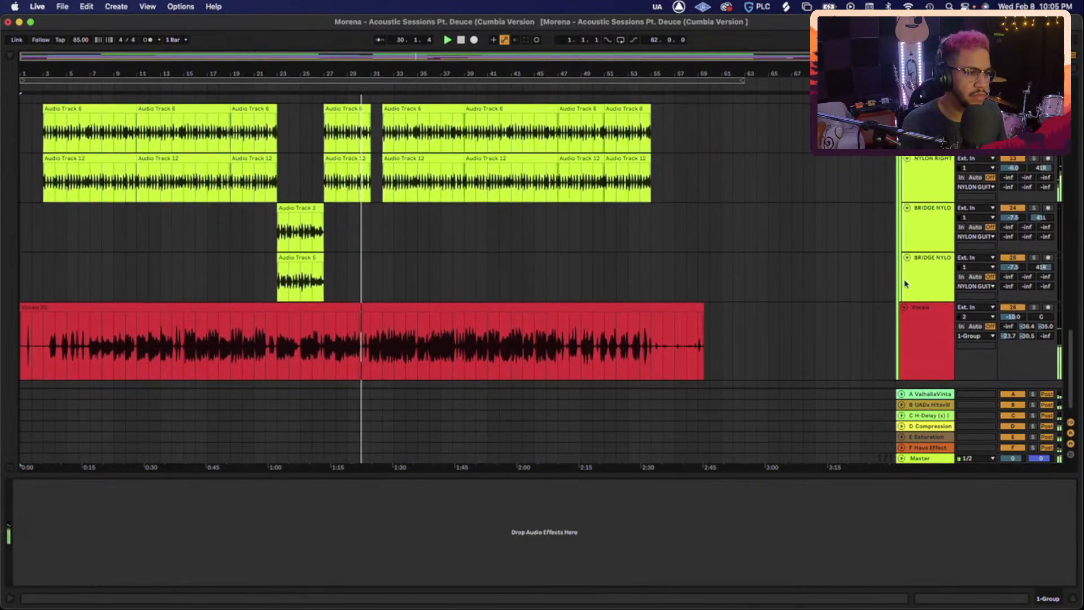
Review the unfolded rhythm, percussion and claps tracks while listening to the song
scroll(905, 283, "up", 5)
scroll(905, 283, "up", 6)
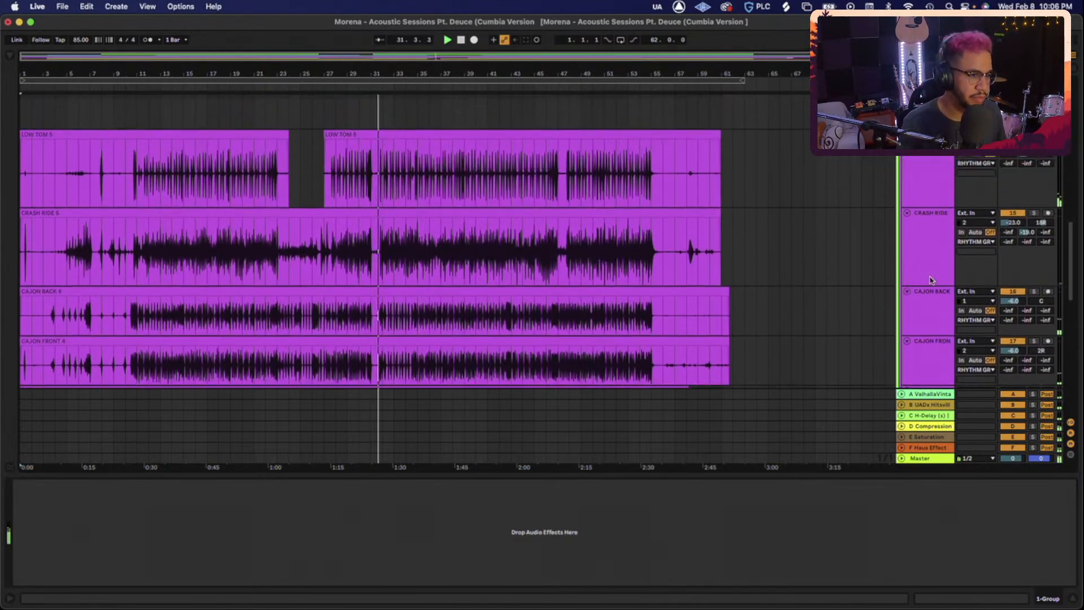
scroll(931, 280, "up", 2)
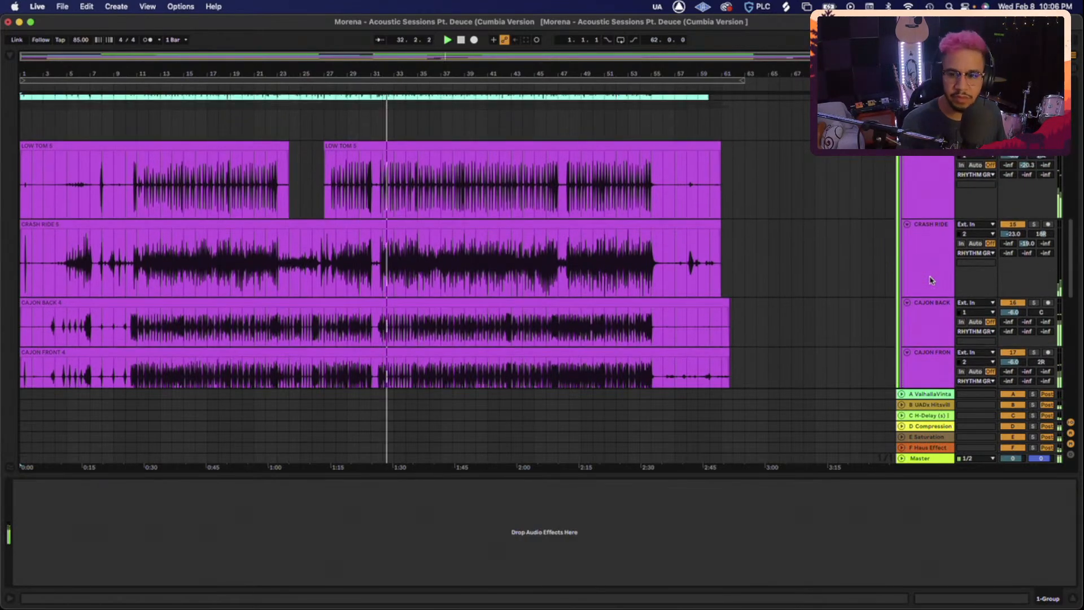
scroll(931, 280, "up", 4)
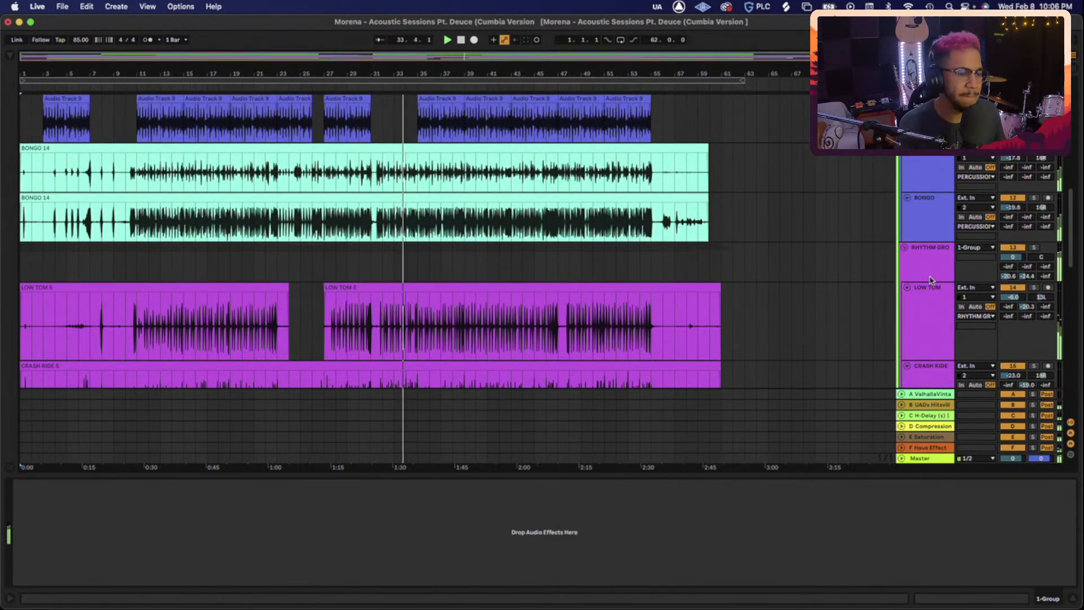
scroll(931, 280, "up", 3)
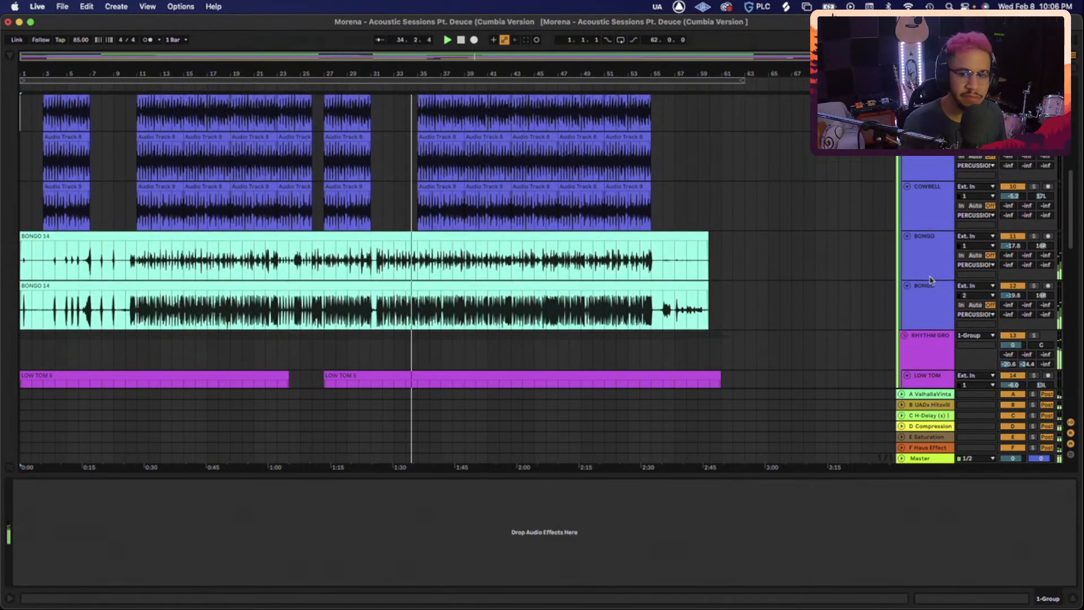
scroll(932, 280, "up", 4)
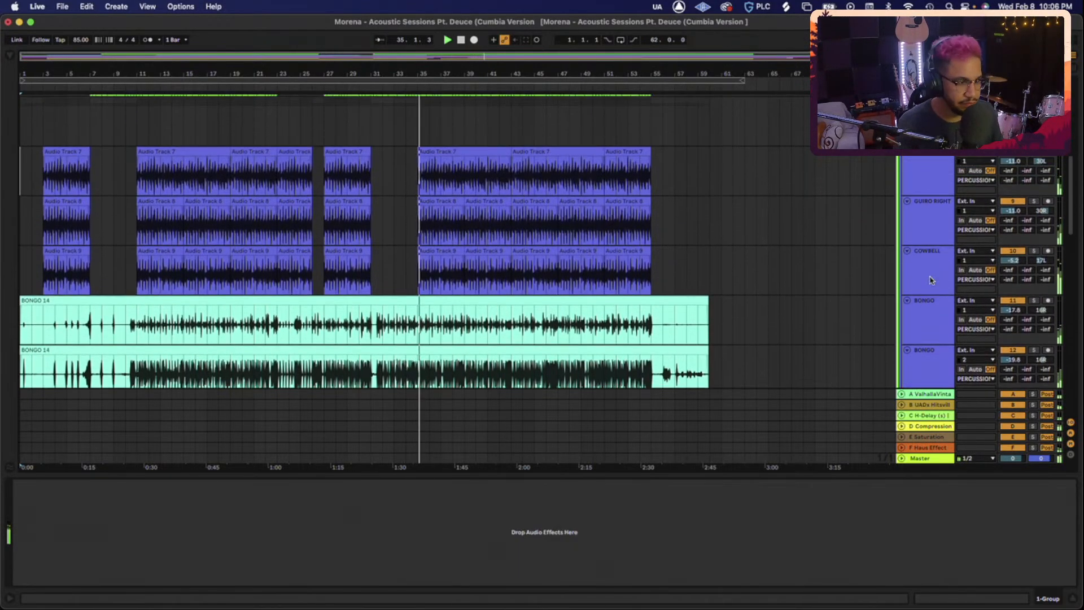
scroll(931, 280, "up", 4)
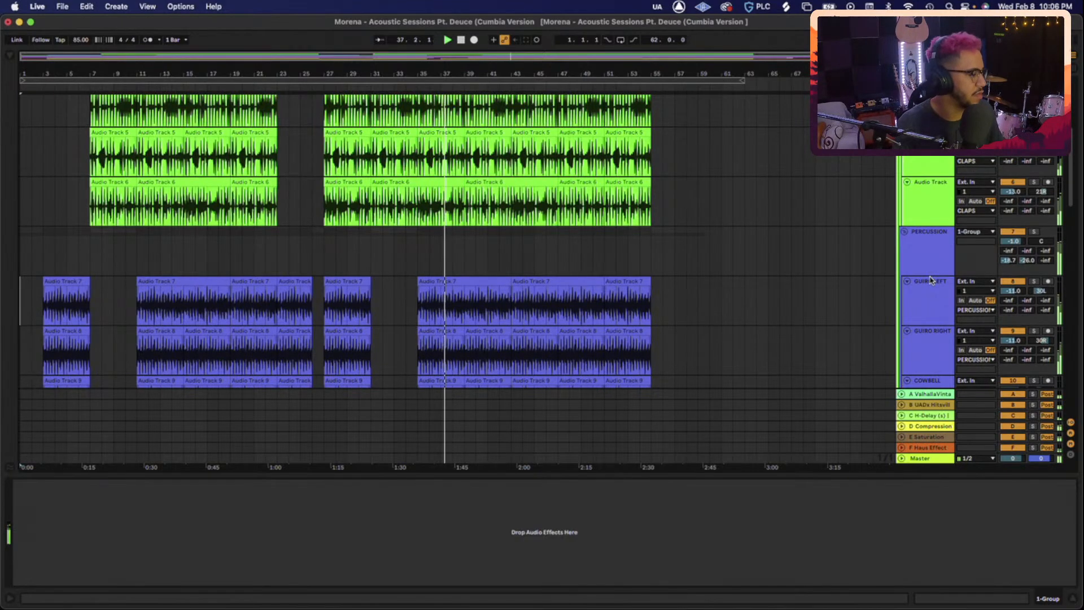
scroll(931, 280, "up", 4)
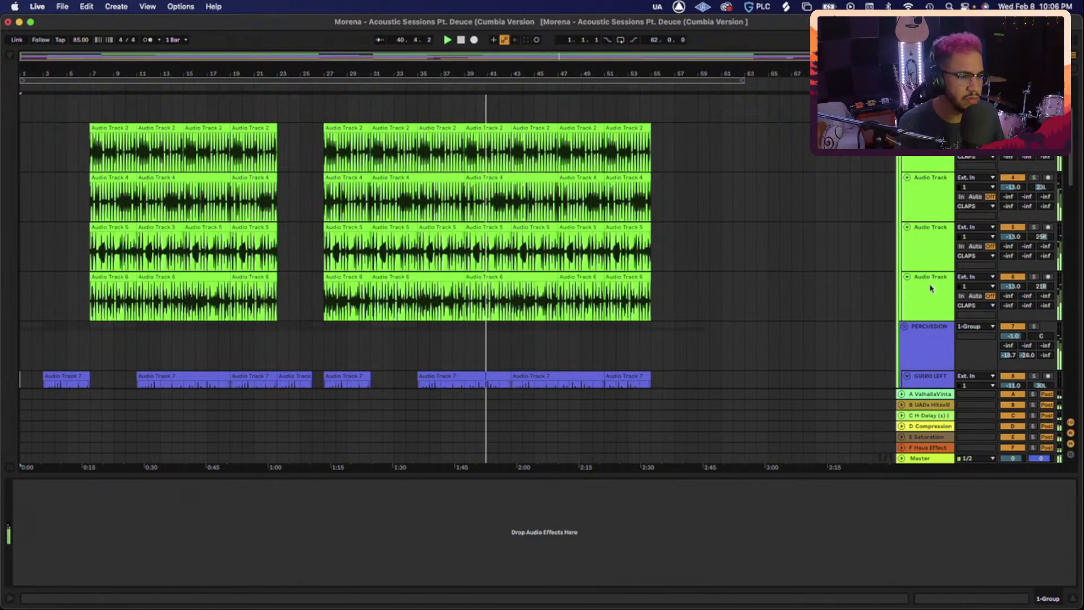
scroll(930, 280, "up", 3)
scroll(931, 289, "down", 8)
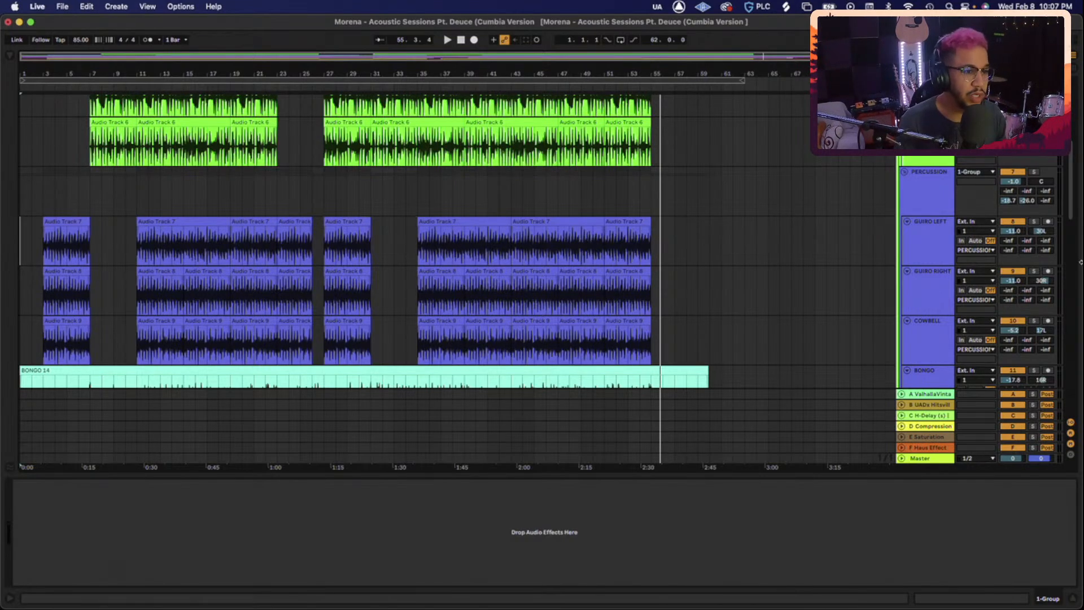
scroll(508, 179, "up", 5)
scroll(509, 182, "down", 3)
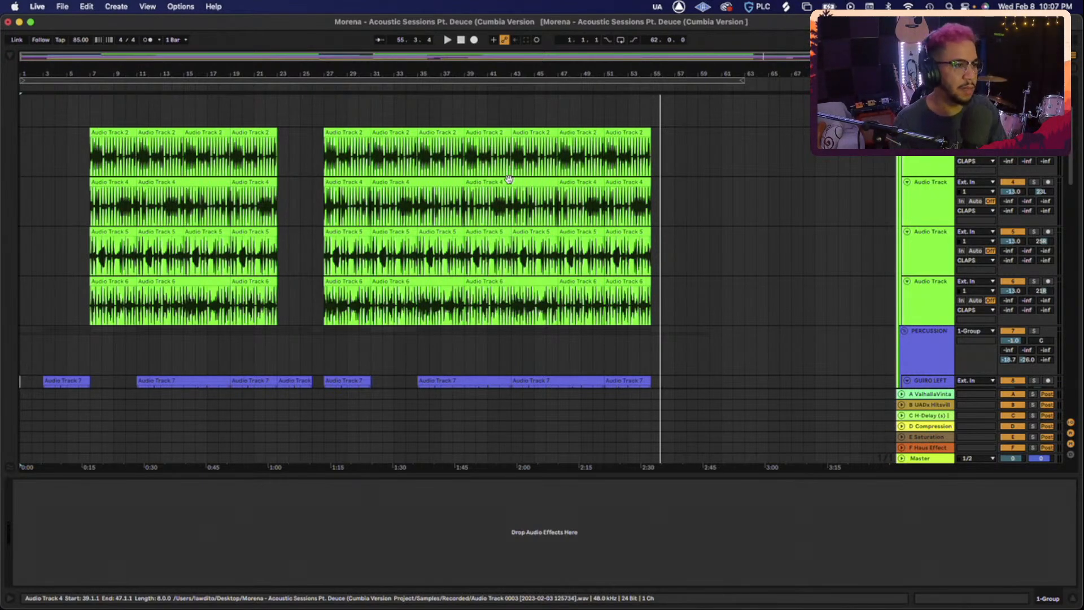
scroll(480, 171, "up", 3)
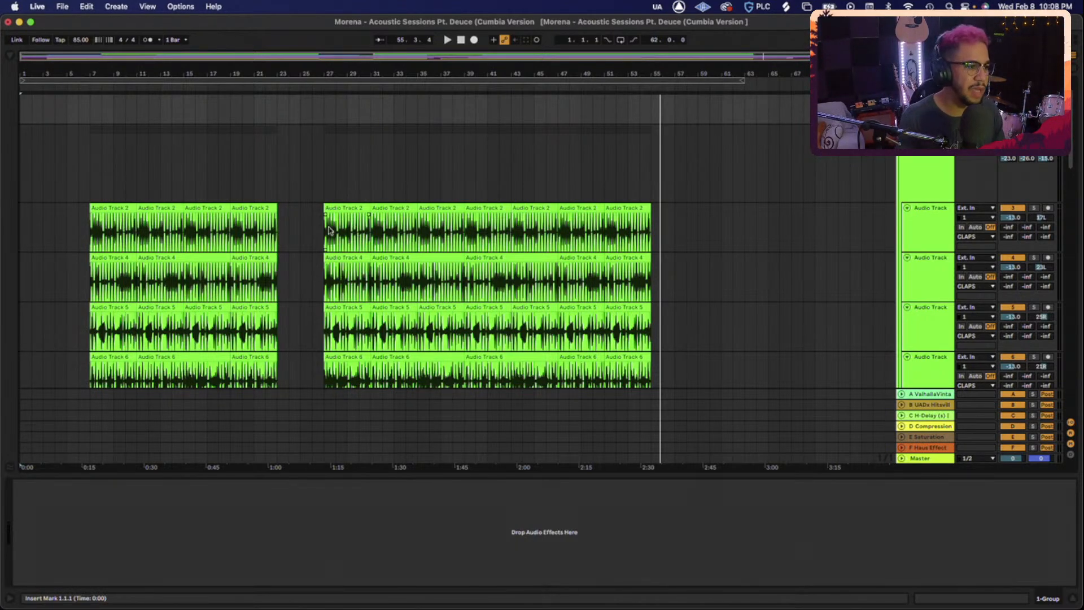
Select the four-bar section from bar 27 to bar 31 on the first claps track
left_click(351, 229)
scroll(351, 211, "down", 1)
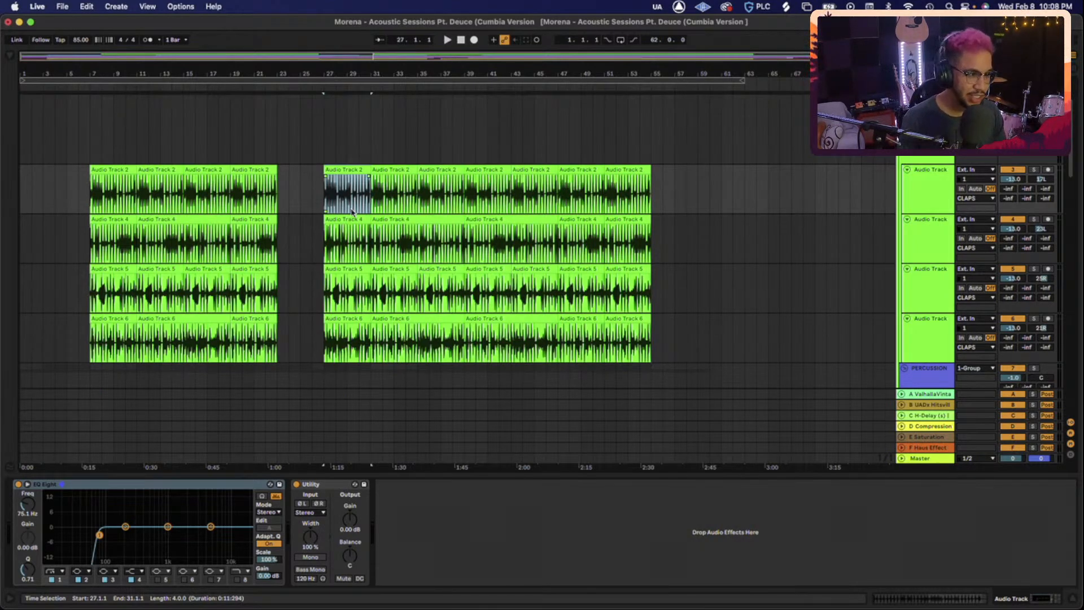
scroll(352, 212, "down", 2)
left_click(351, 213)
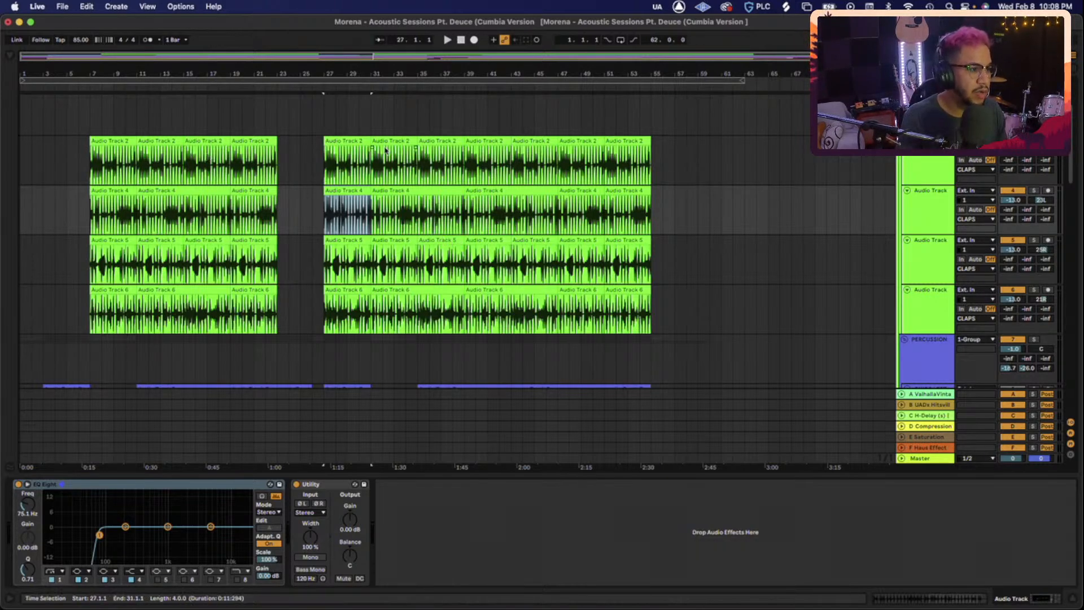
left_click(351, 137)
scroll(1042, 148, "up", 3)
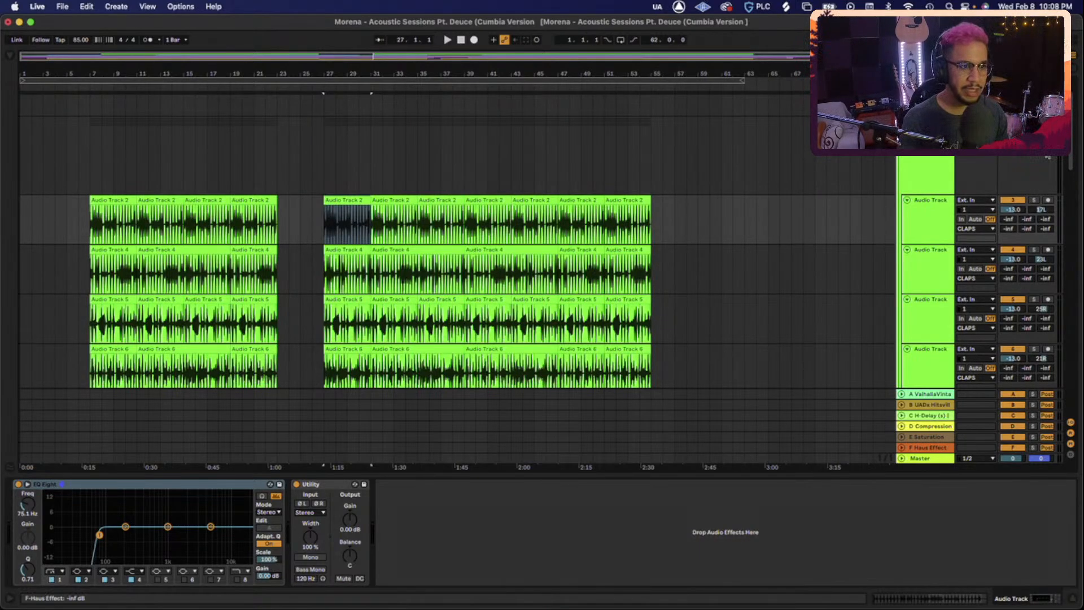
Play the selected section with the first claps track soloed and the metronome on, lowering the cue volume
left_click(1033, 201)
key("space")
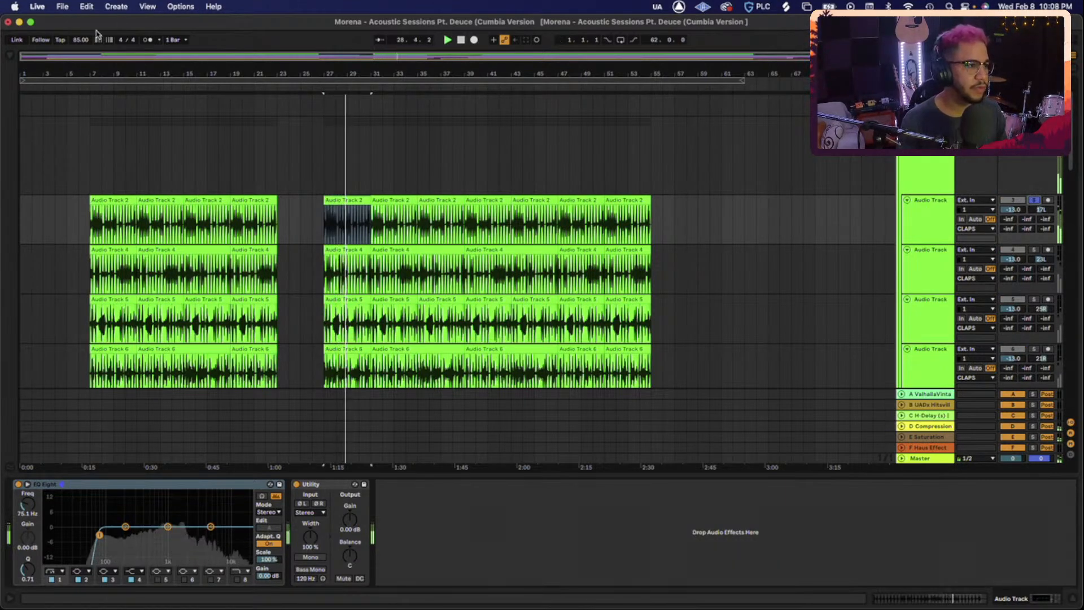
left_click(147, 39)
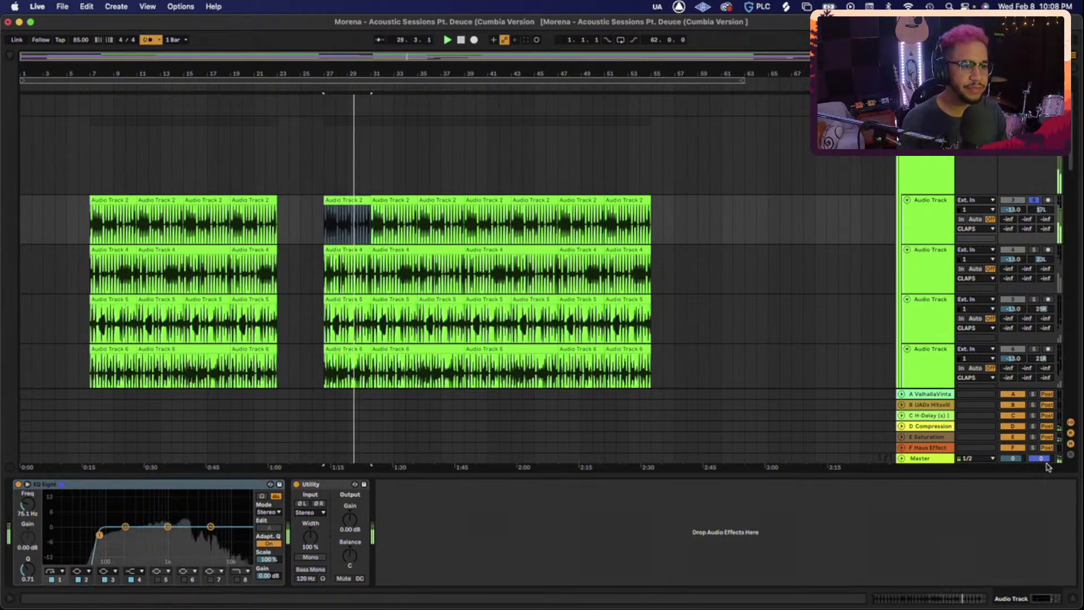
left_click_drag(1042, 459, 1042, 476)
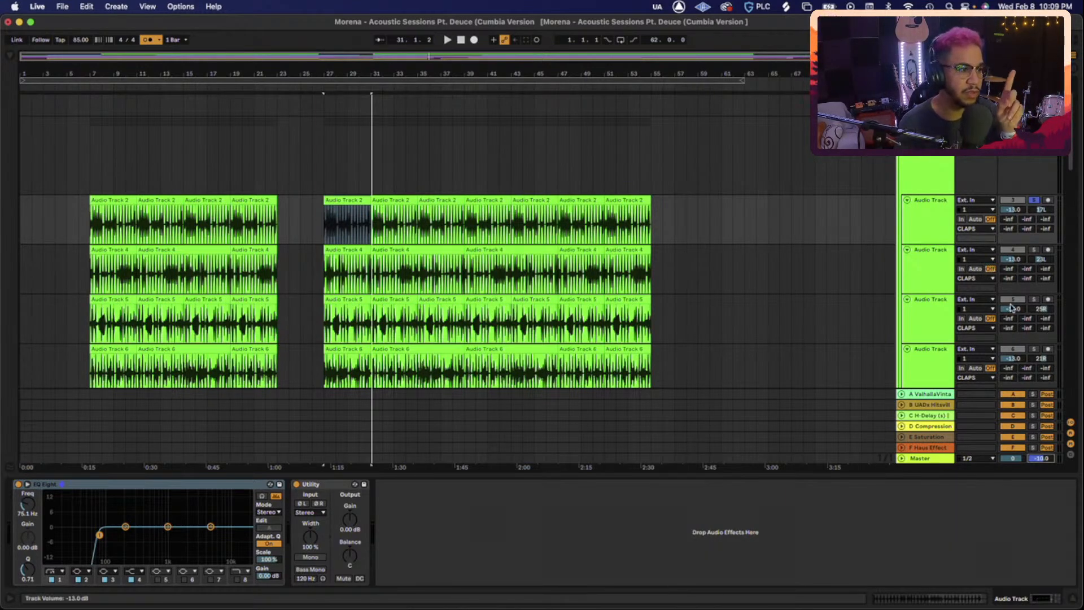
Play the section with only the third claps track soloed and turn the metronome off
key("space")
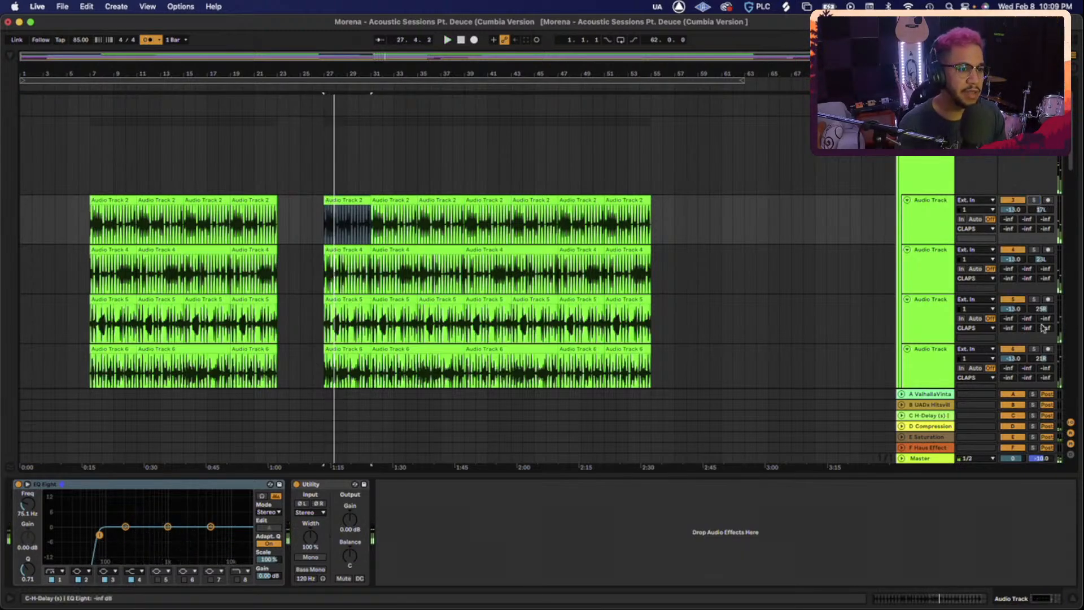
left_click(1034, 300)
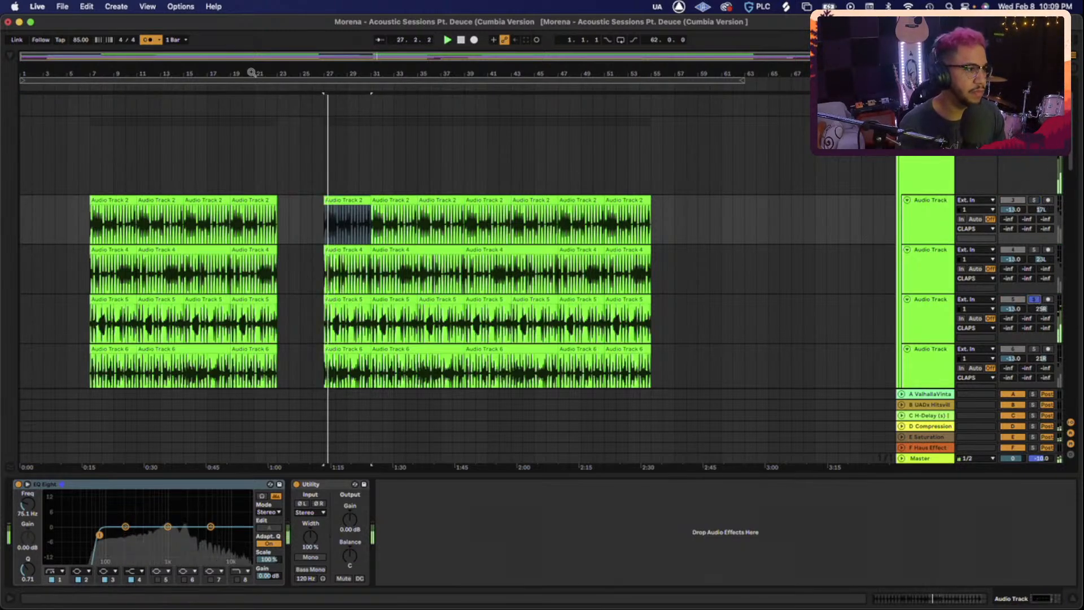
left_click(147, 40)
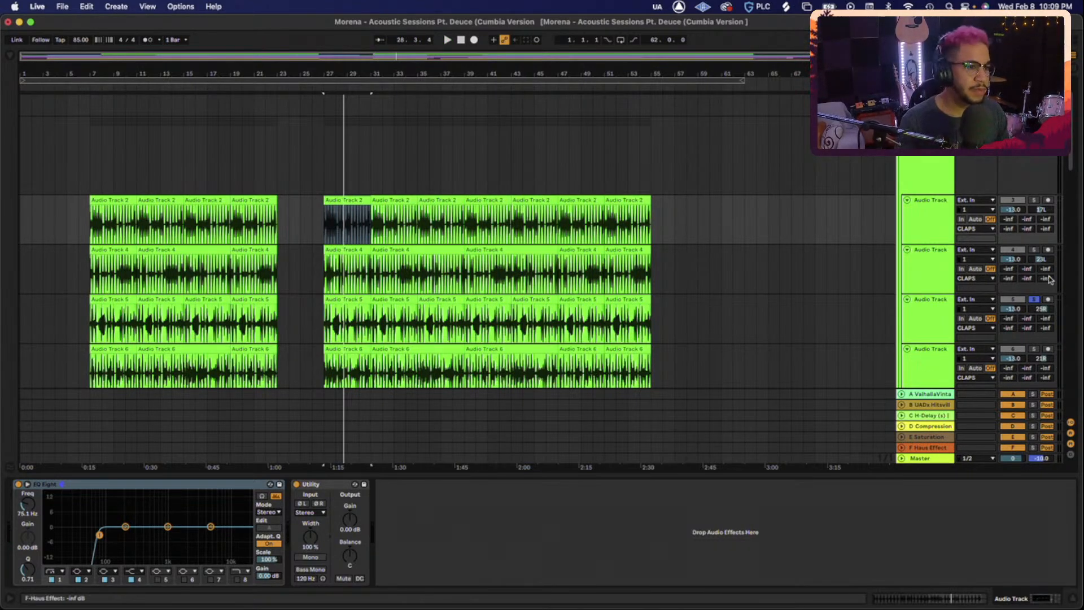
Play the section with only the first claps track soloed, adding the second and third claps tracks to the solo
left_click(1034, 299)
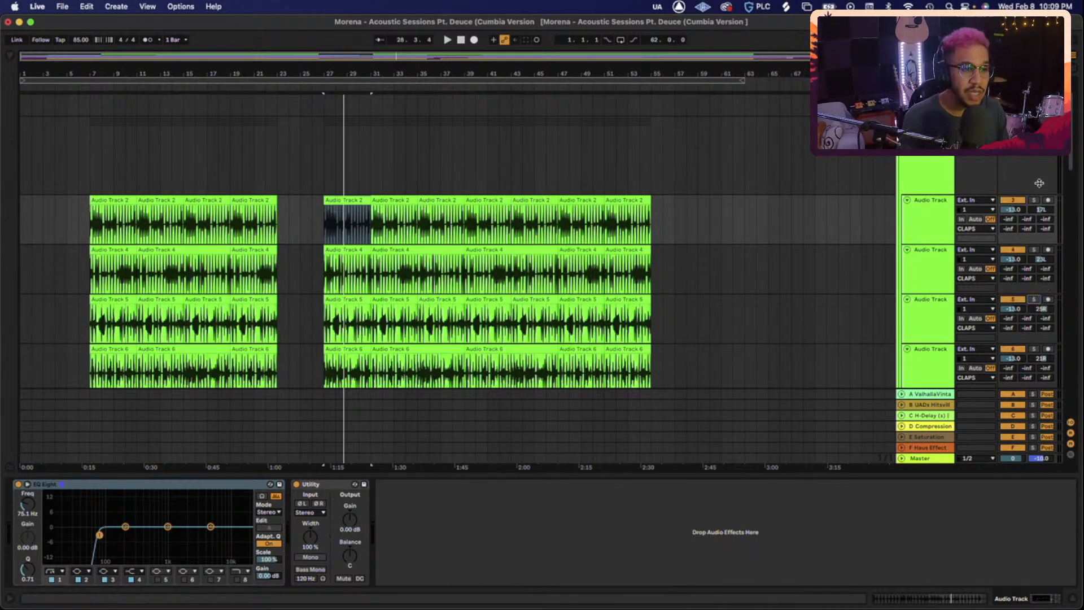
left_click(1033, 200)
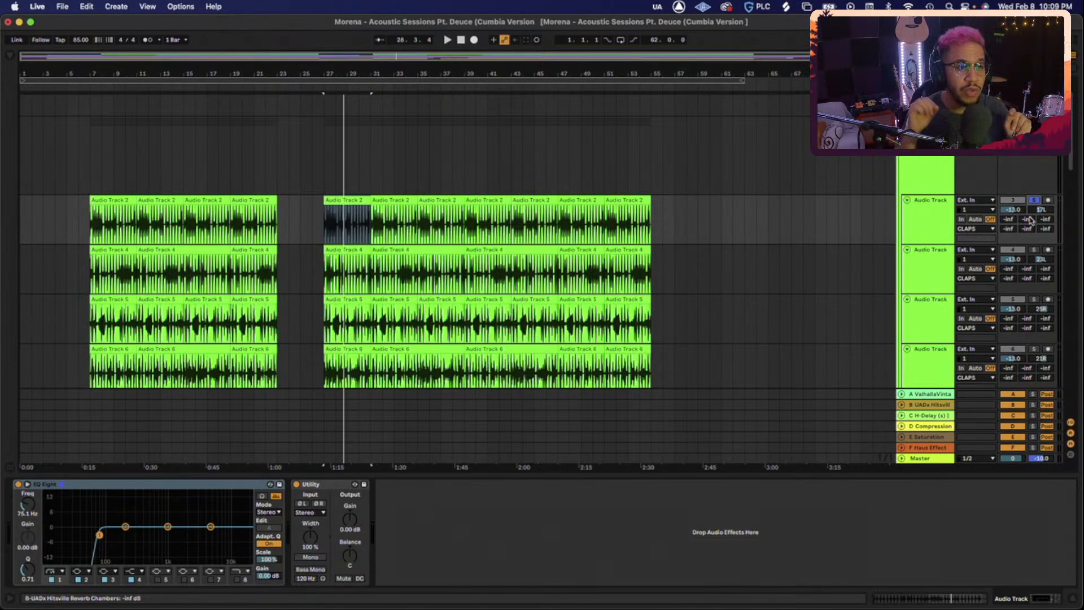
scroll(1029, 220, "down", 2)
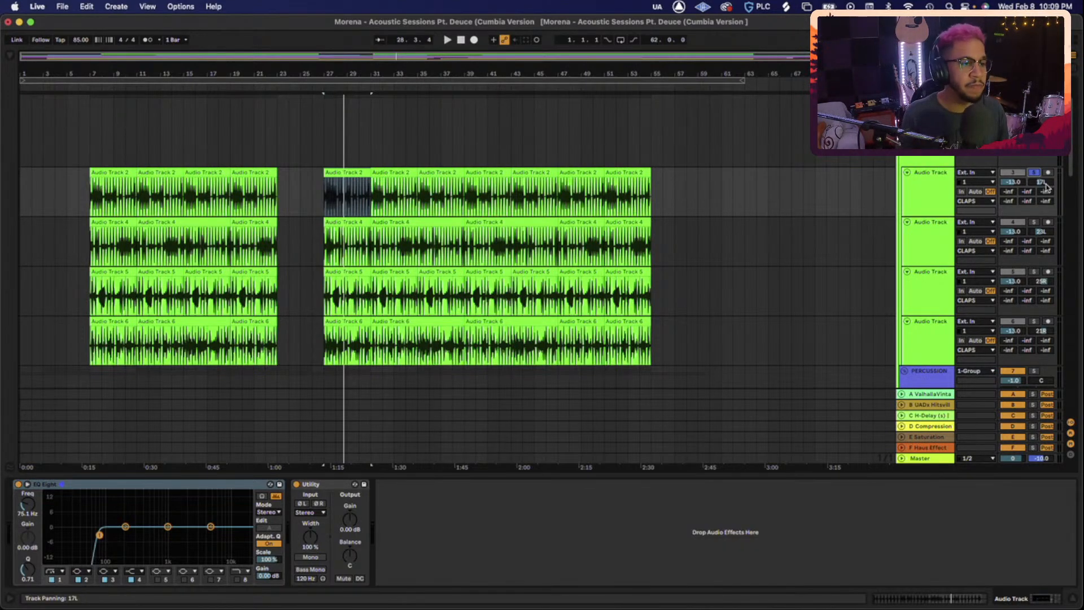
left_click(1033, 222)
key("space")
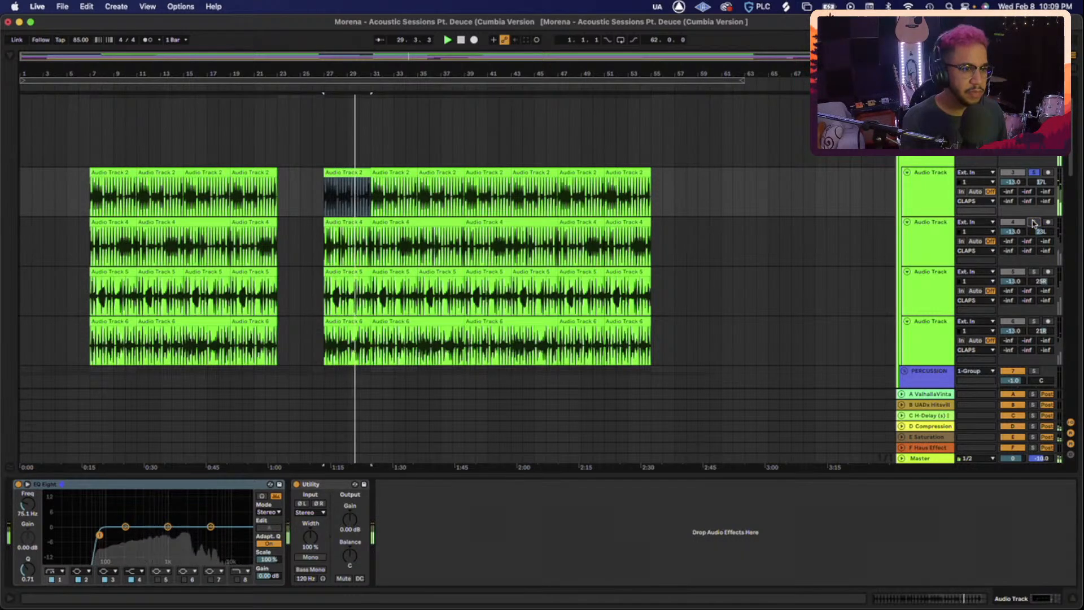
left_click(1033, 222)
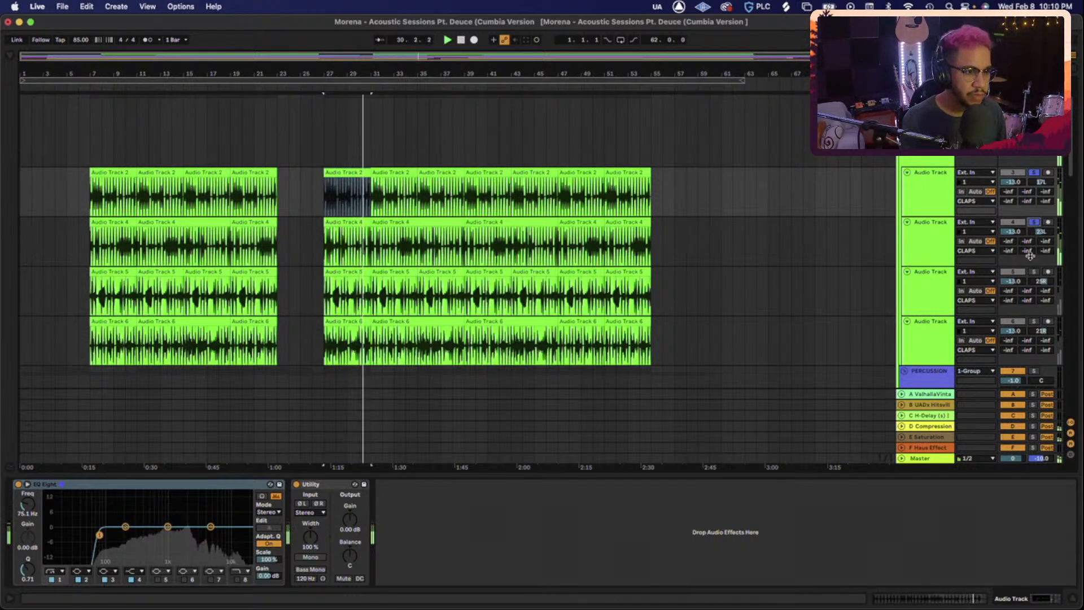
left_click(1034, 272)
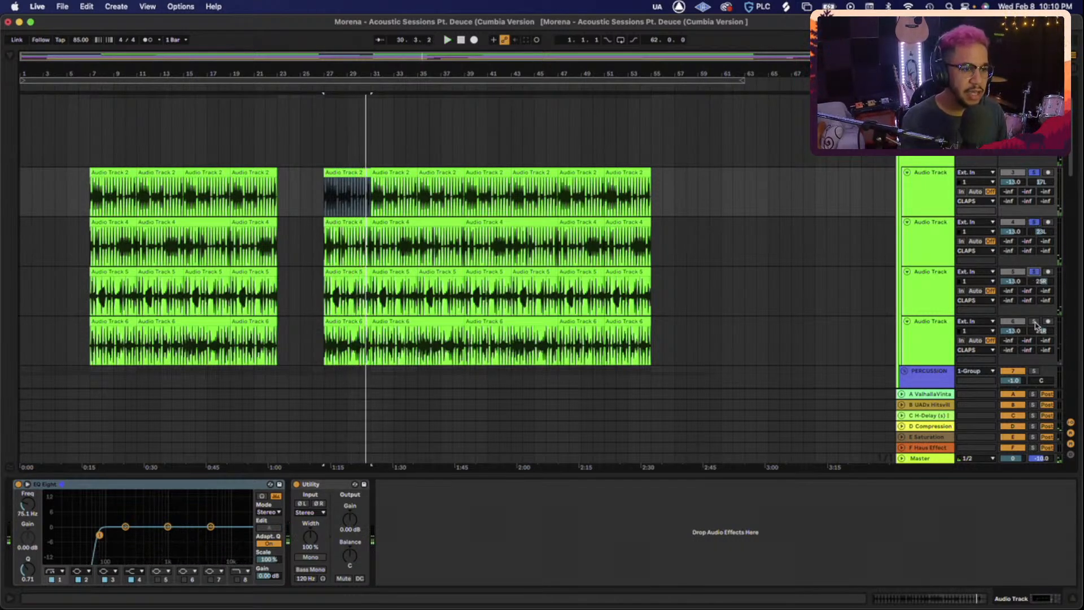
Play the section with all four claps tracks soloed together
key("space")
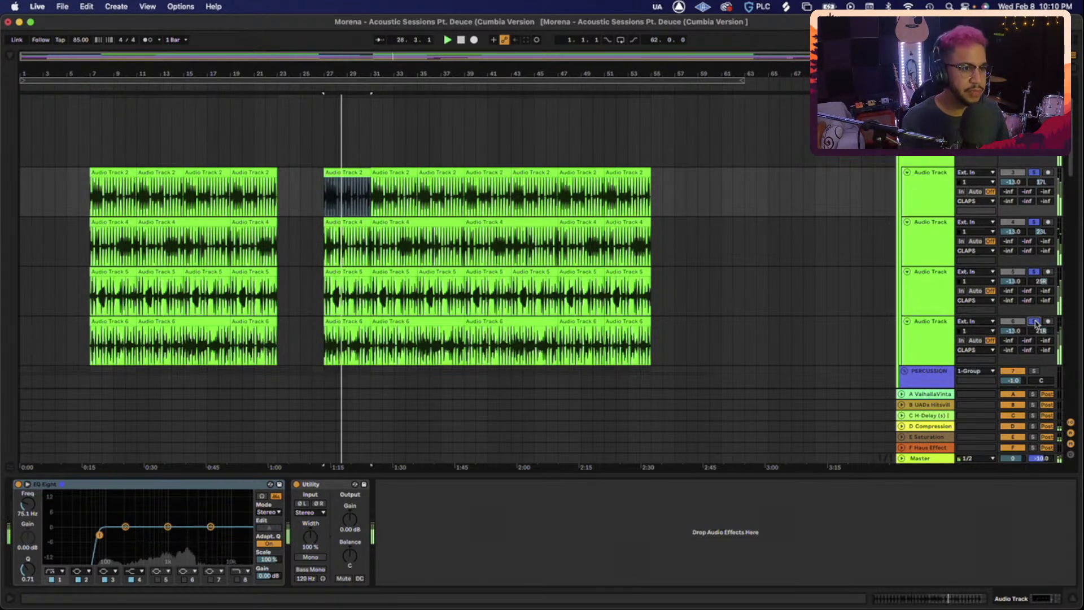
scroll(1036, 323, "up", 2)
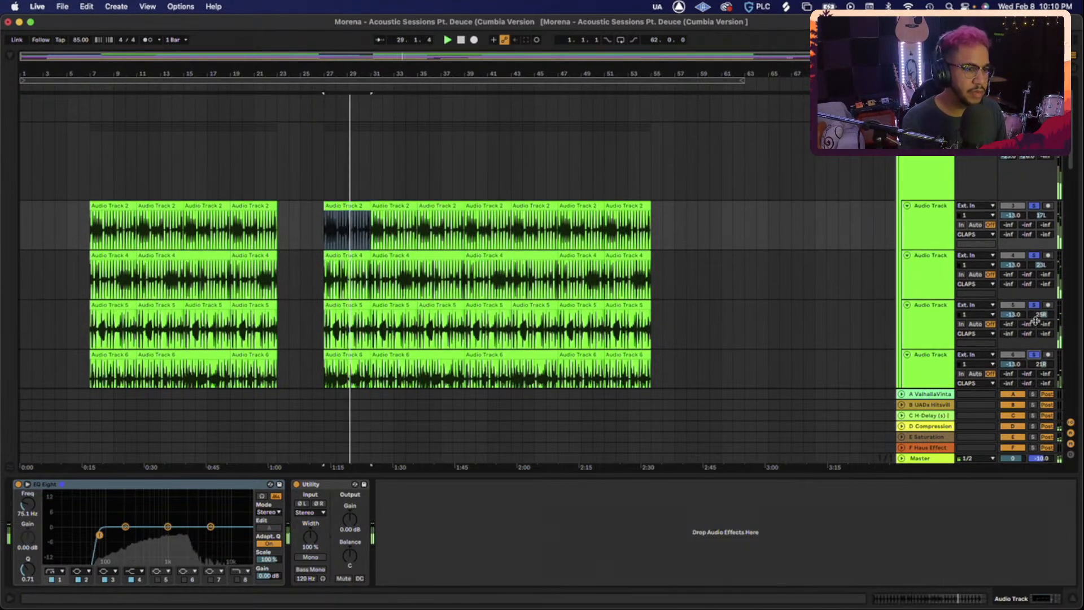
scroll(1036, 320, "down", 3)
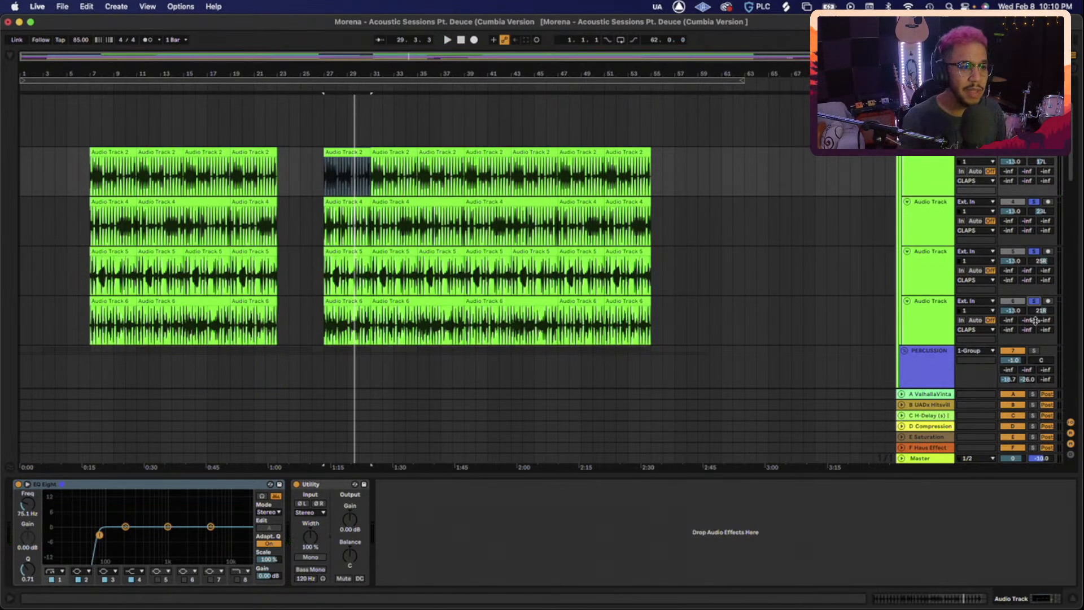
scroll(1034, 320, "up", 2)
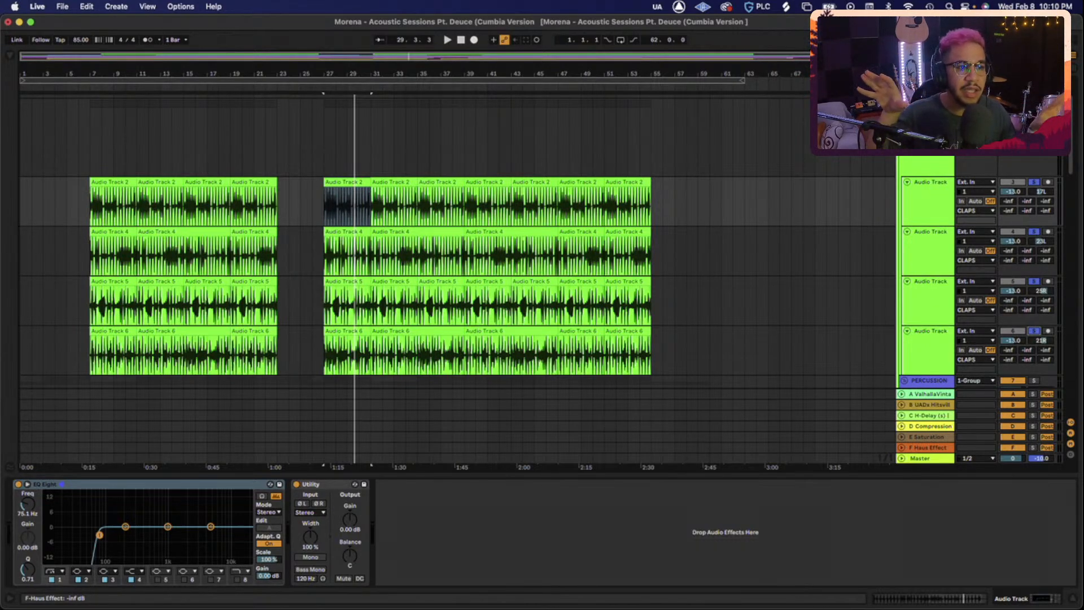
Show the devices of the Haus Effect return track and examine its Chorus and Delay
left_click(929, 447)
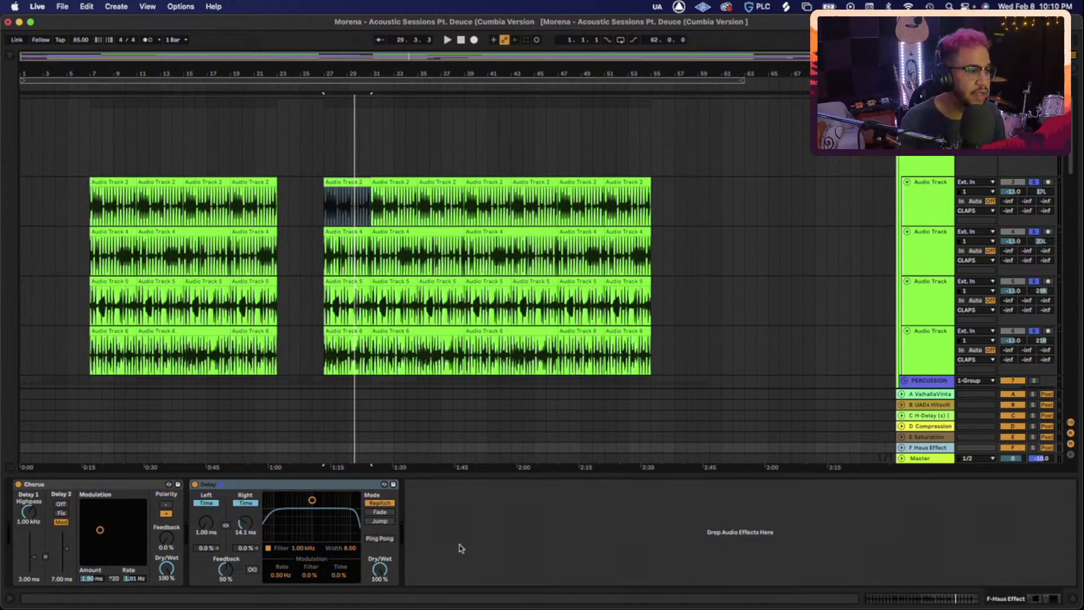
left_click(130, 484)
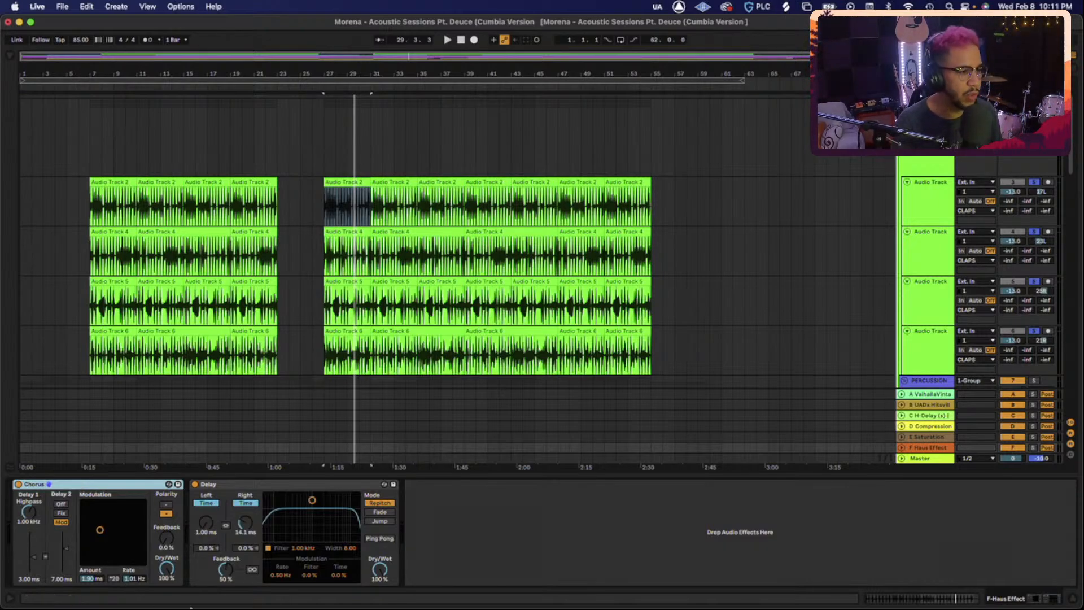
left_click(317, 484)
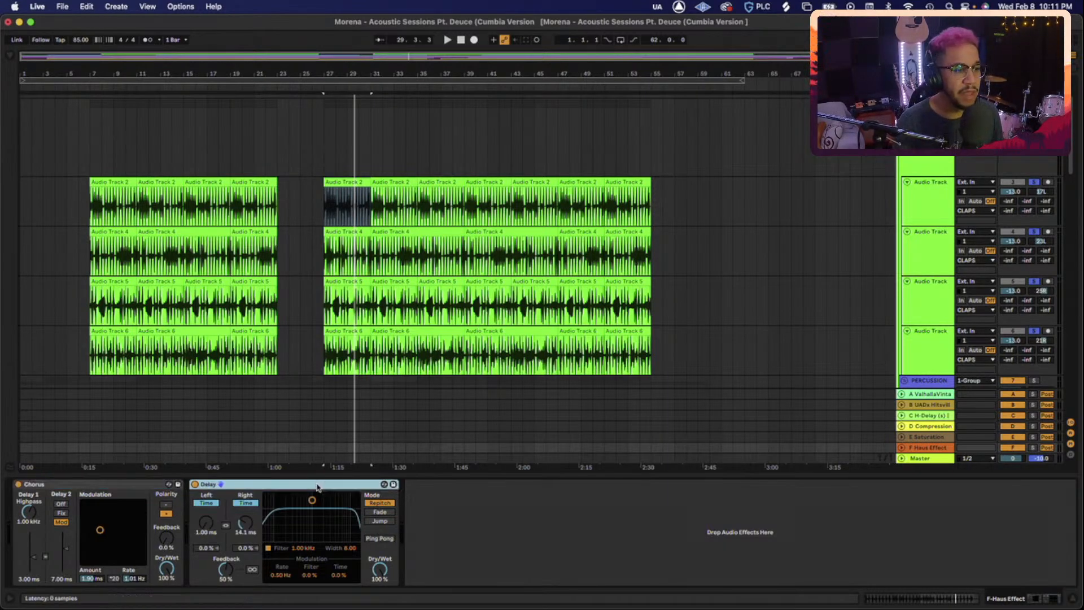
Switch the Delay's left and right channels to tempo sync and back to free time
left_click(213, 503)
left_click(244, 503)
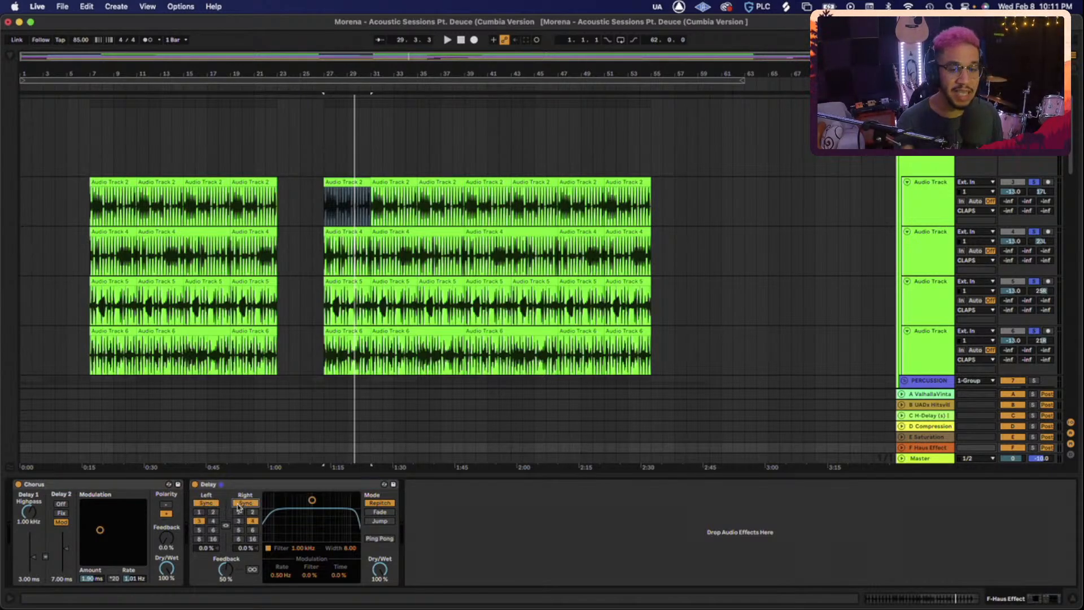
left_click(207, 503)
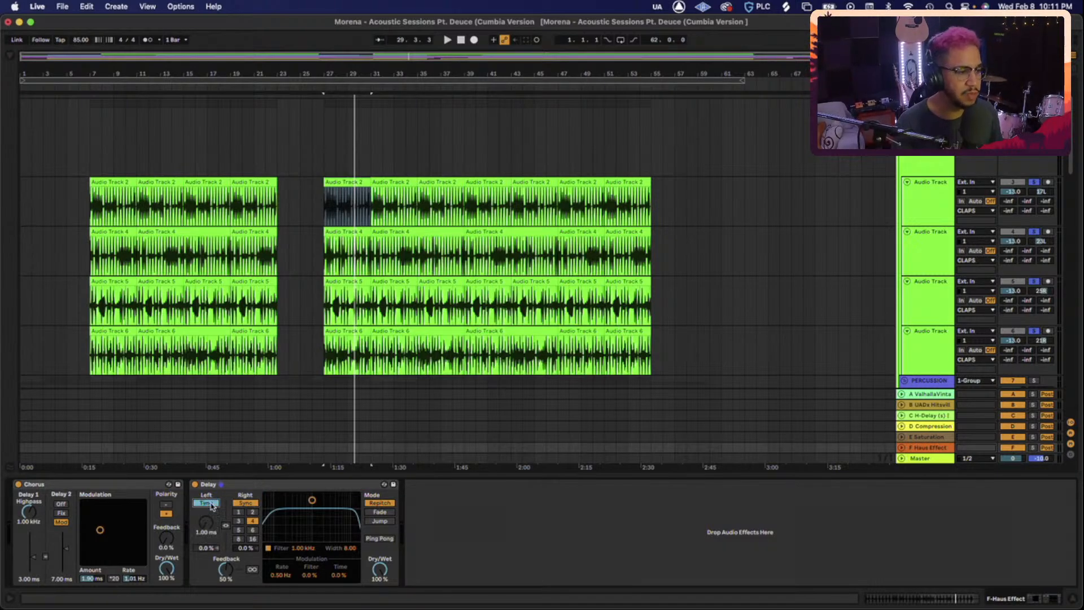
left_click(244, 503)
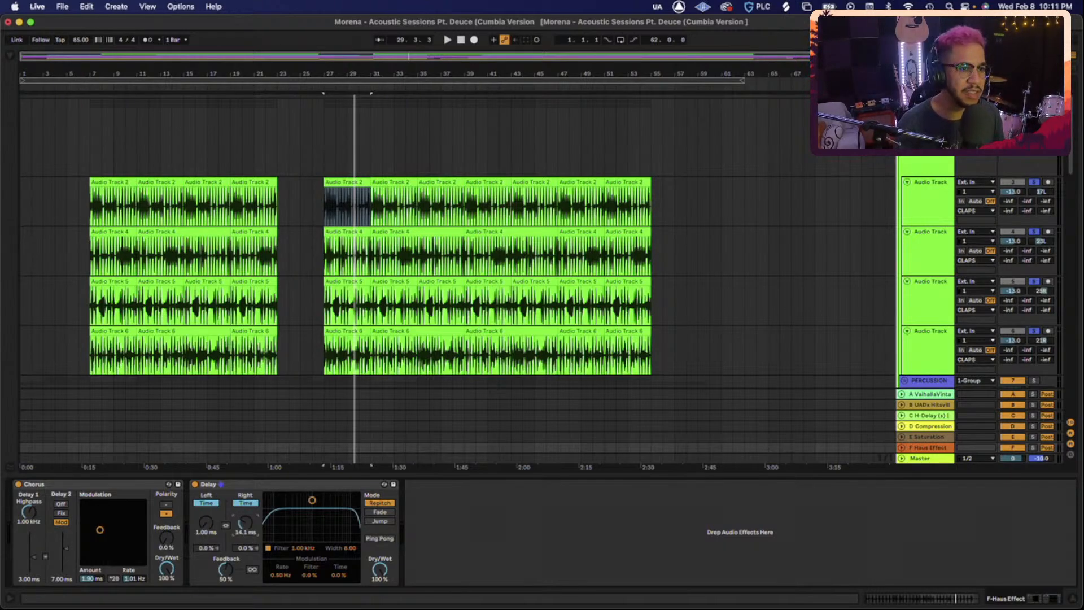
Audition the claps group's send to the Haus Effect return at 0 dB during playback, and set it to -21.2 dB
scroll(457, 282, "up", 3)
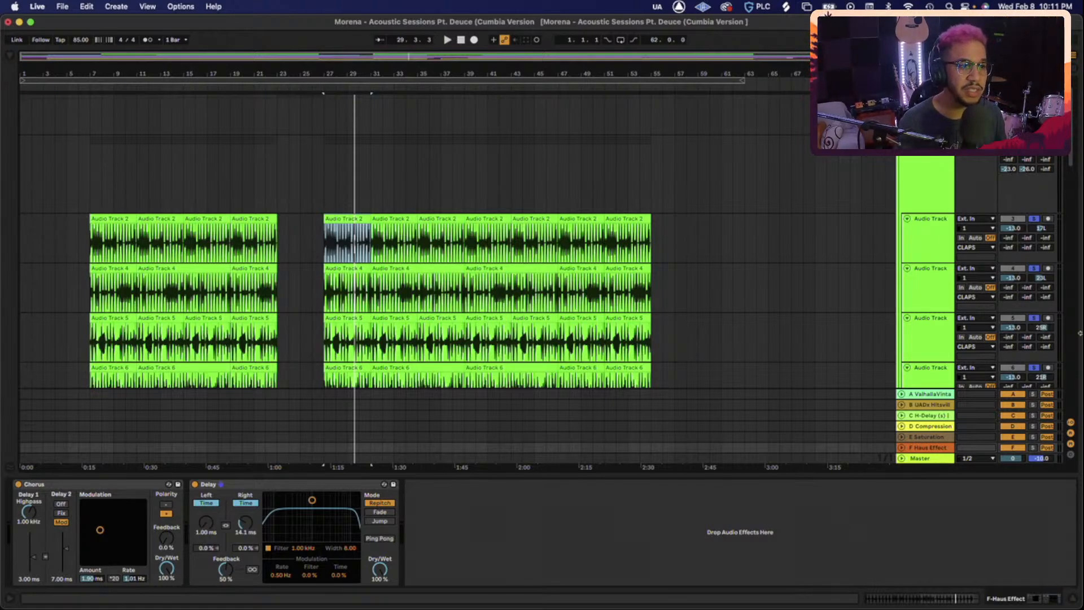
left_click(1045, 169)
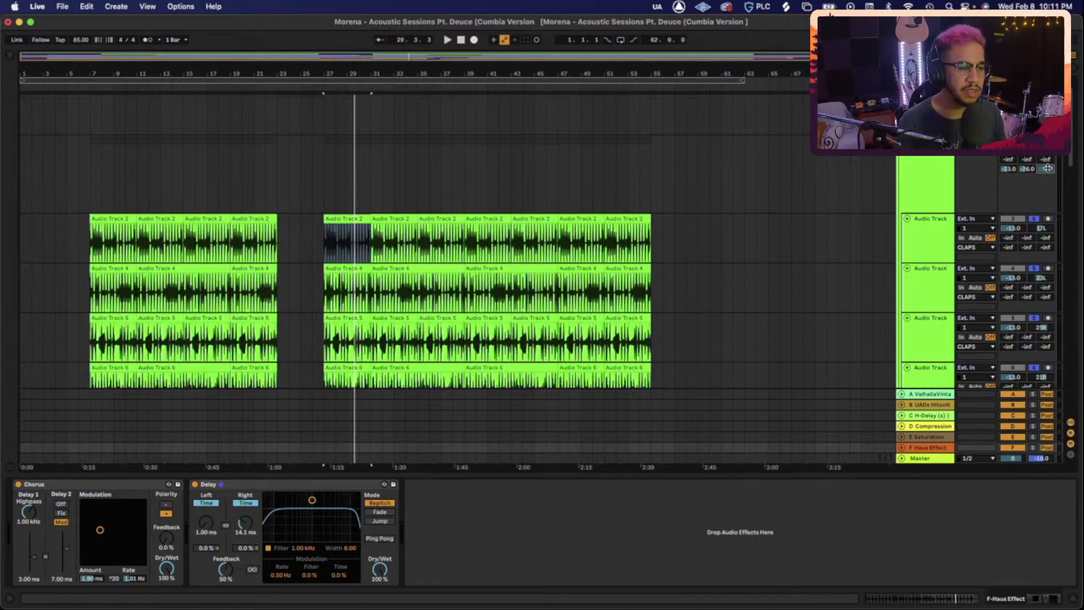
key("space")
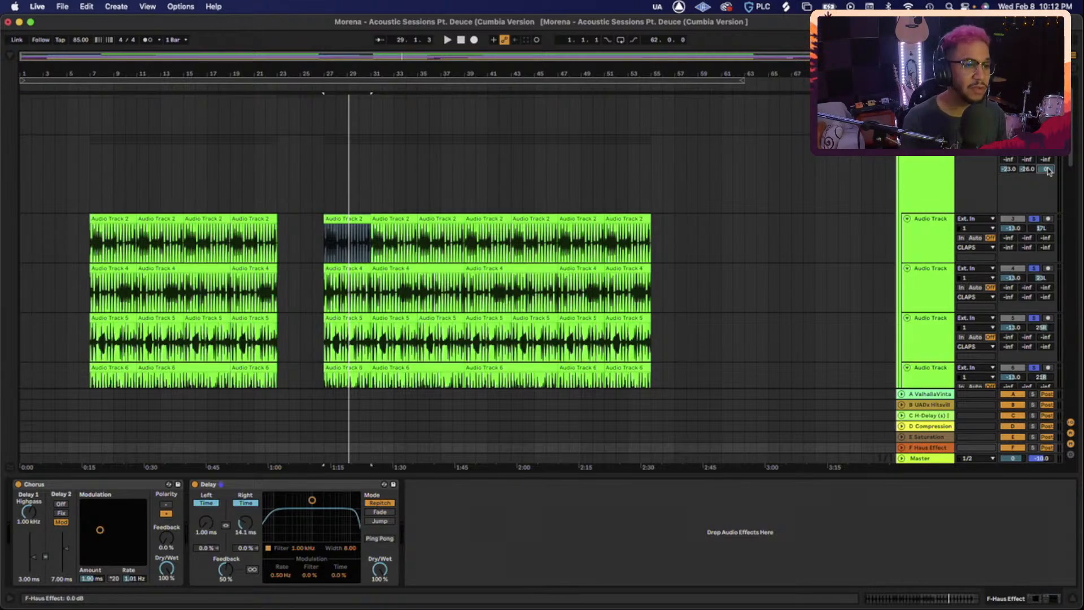
left_click_drag(1047, 171, 1047, 197)
key("space")
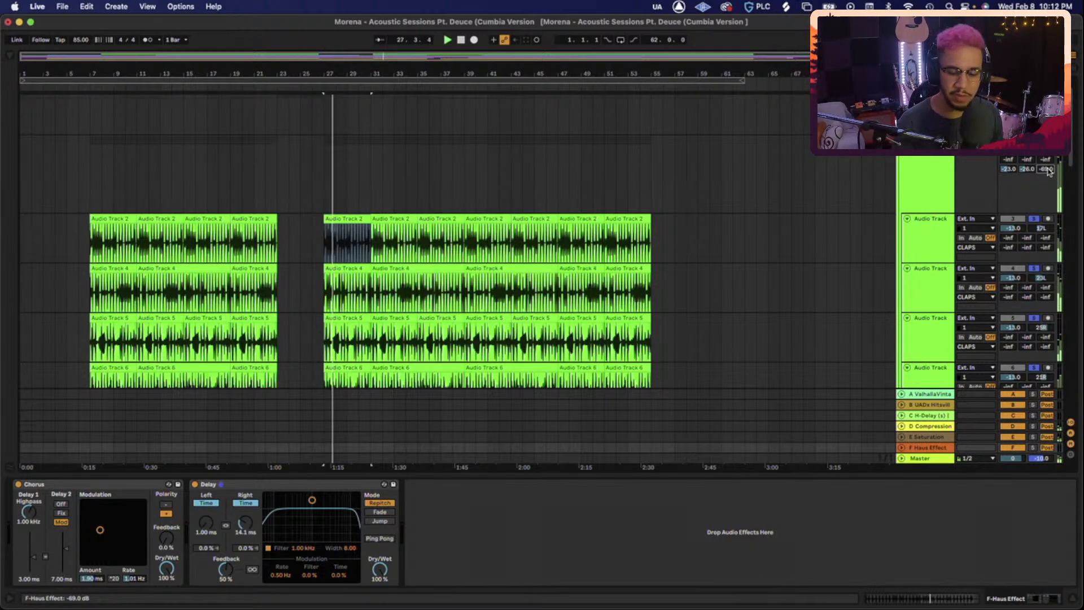
mouse_move(1046, 169)
left_mouse_down()
mouse_move(1045, 143)
mouse_move(1046, 170)
left_mouse_up()
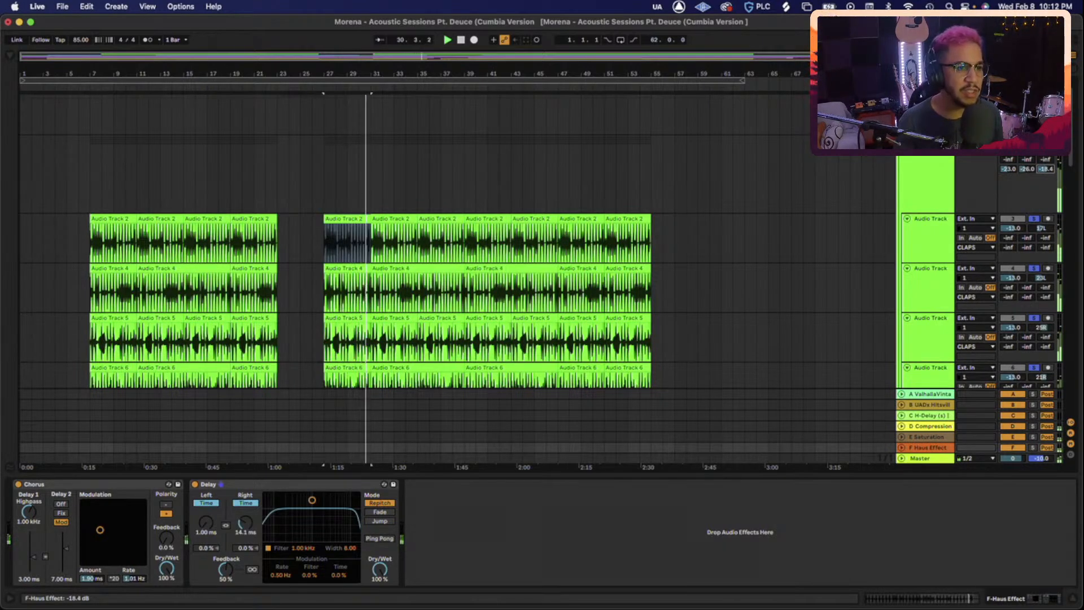
mouse_move(1045, 168)
left_mouse_down()
mouse_move(1045, 135)
mouse_move(1048, 171)
left_mouse_up()
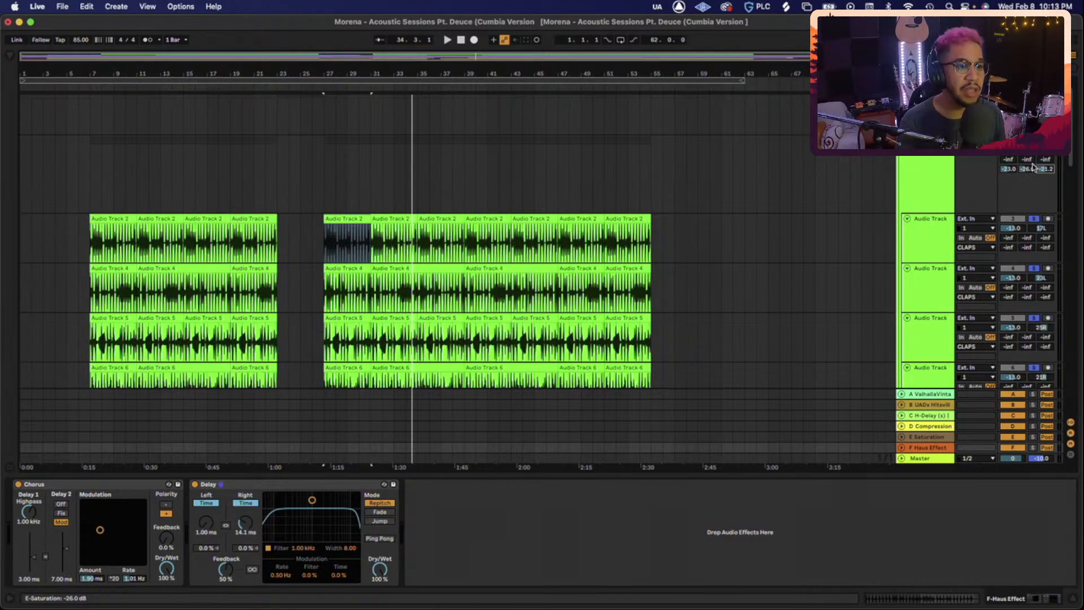
Set the claps group's send to the Hitsville reverb return to -40 dB and unsolo the claps tracks
key("space")
mouse_move(1028, 160)
left_mouse_down()
mouse_move(1027, 147)
mouse_move(1030, 162)
left_mouse_up()
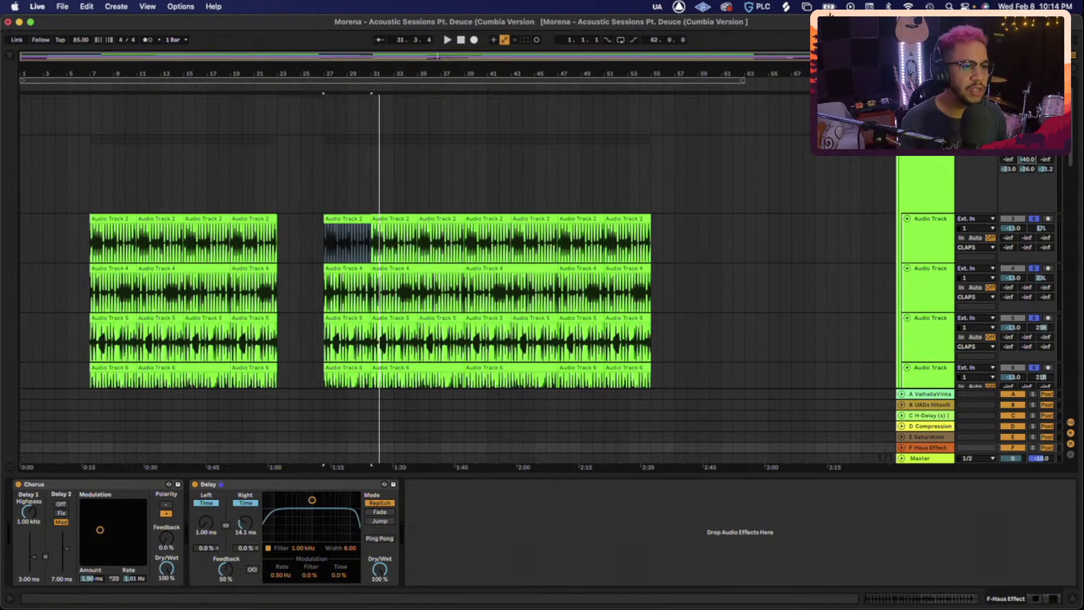
left_click(1034, 140)
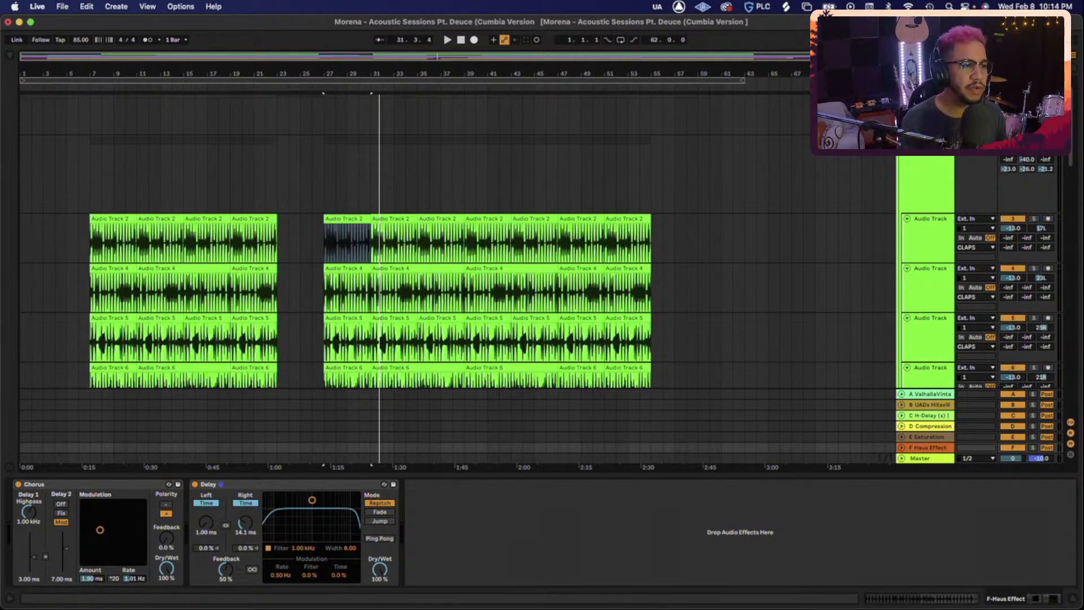
Select the GUIRO LEFT clip from bar 11 to bar 19 and play it with that track soloed
scroll(837, 164, "down", 3)
scroll(837, 165, "up", 3)
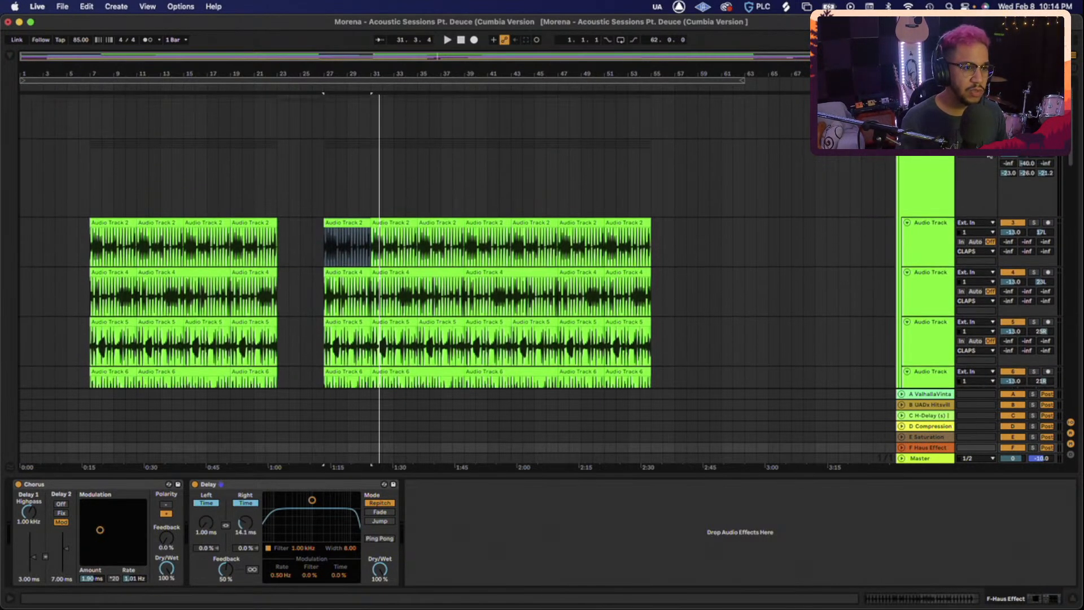
scroll(837, 164, "down", 4)
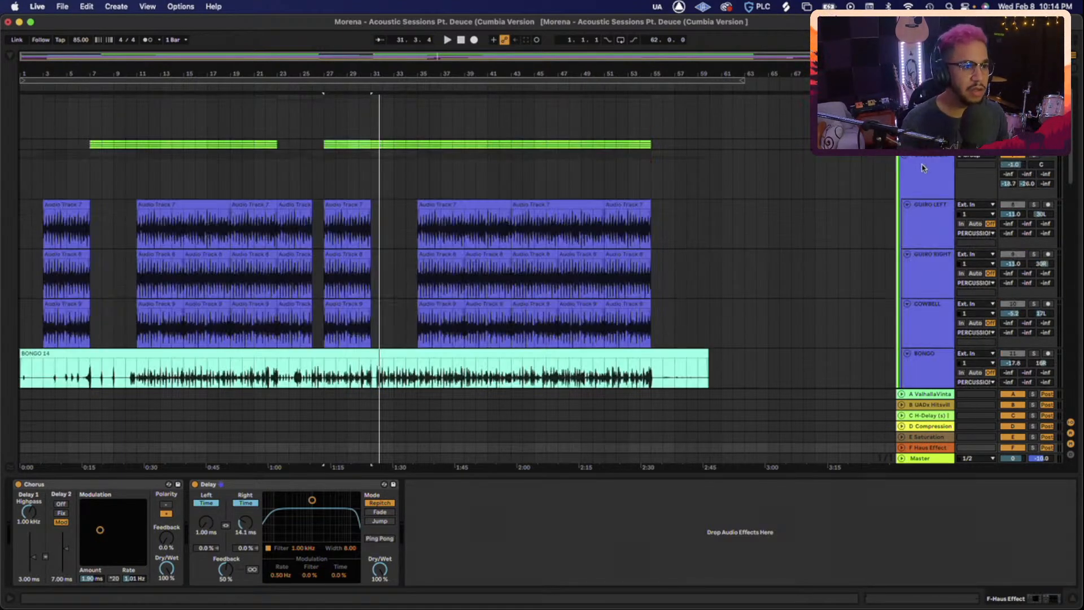
scroll(922, 167, "down", 3)
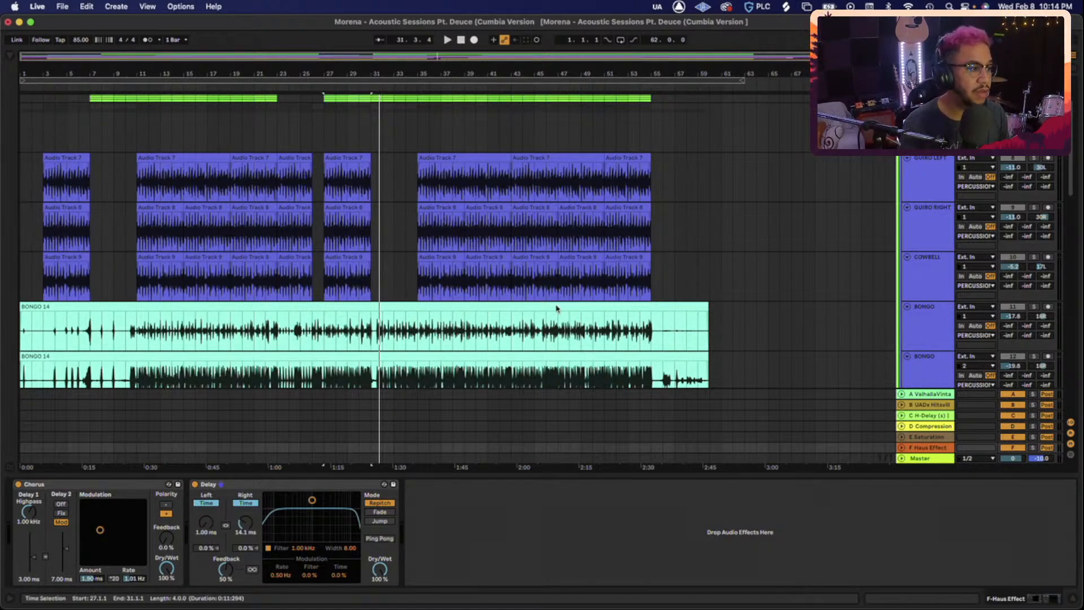
key("super+g")
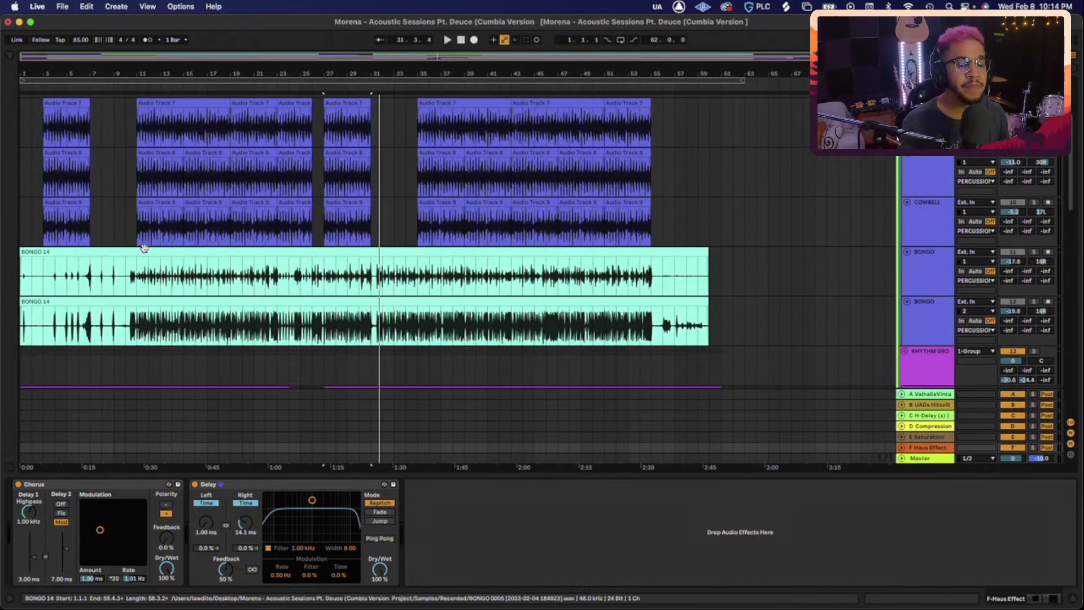
scroll(126, 252, "up", 3)
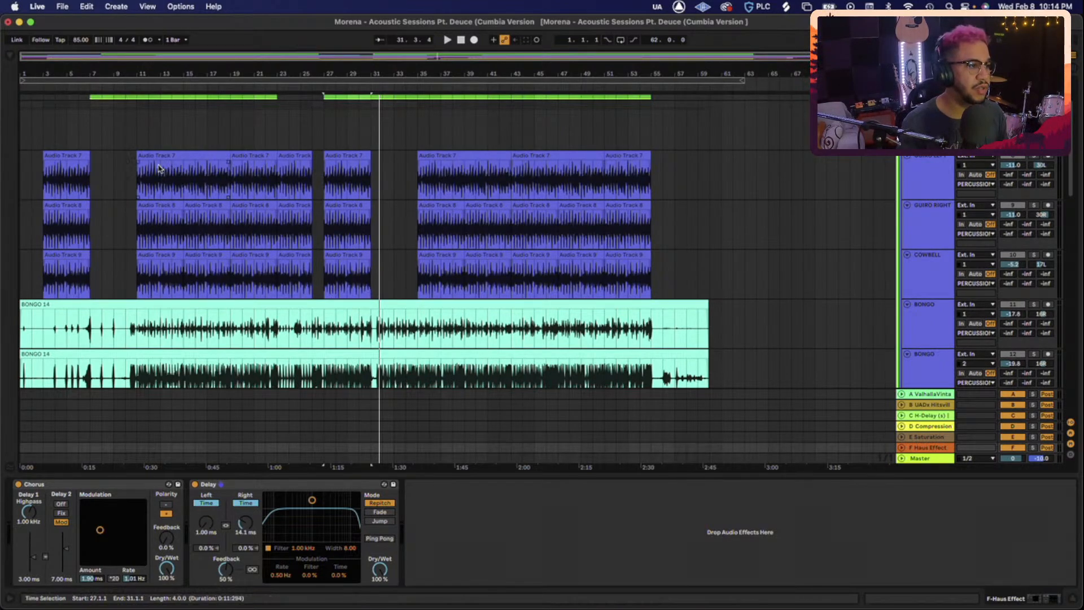
left_click(222, 175)
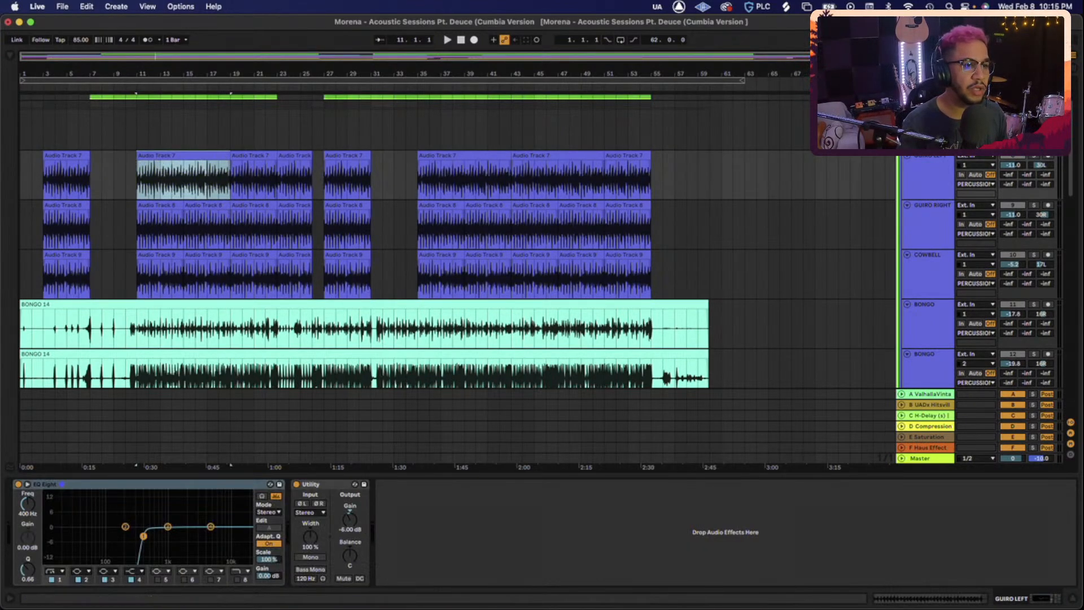
left_click(1034, 155)
left_click(1035, 156)
key("space")
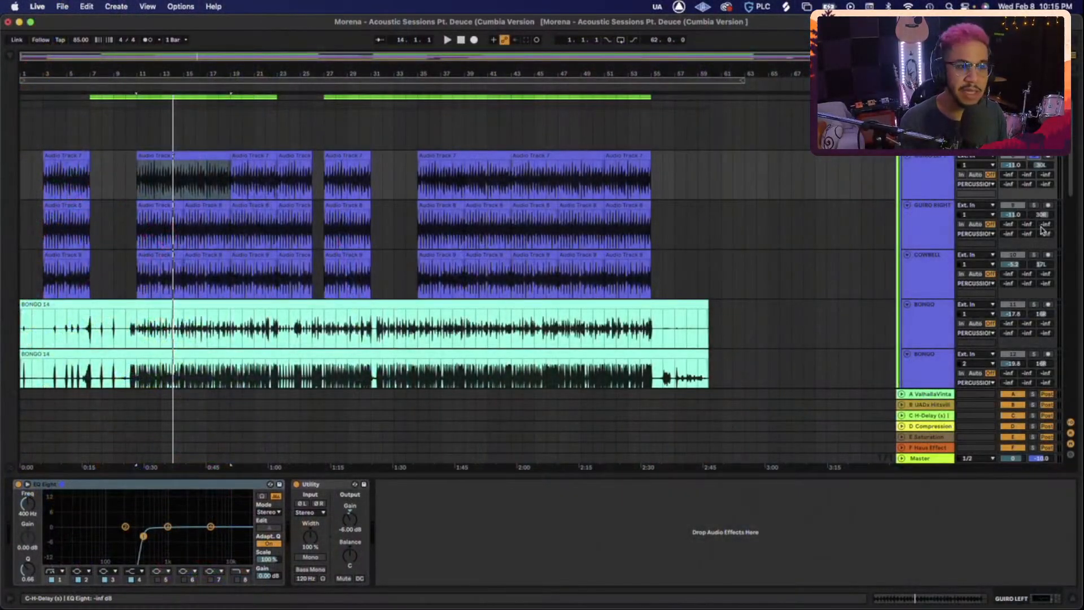
Add GUIRO RIGHT to the solo and play both guiro tracks together
left_click(1034, 206)
key("space")
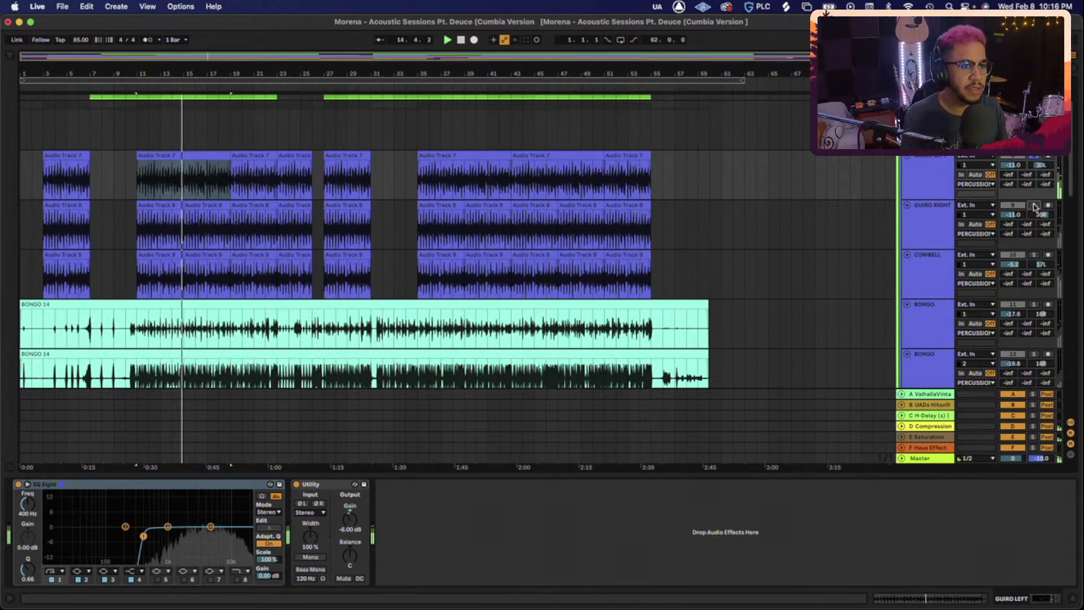
left_click(1035, 207)
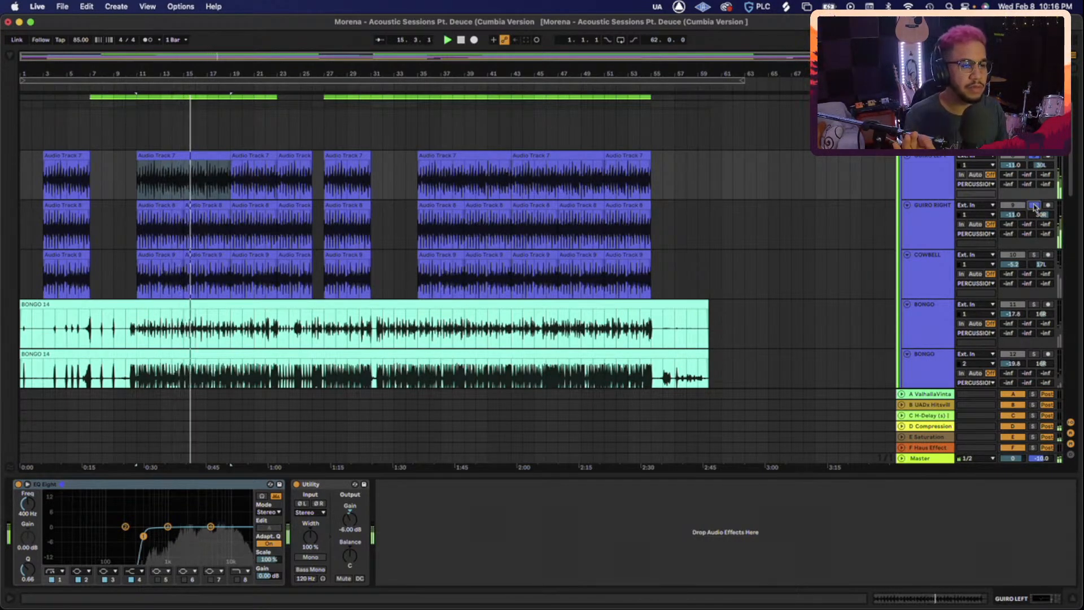
key("space")
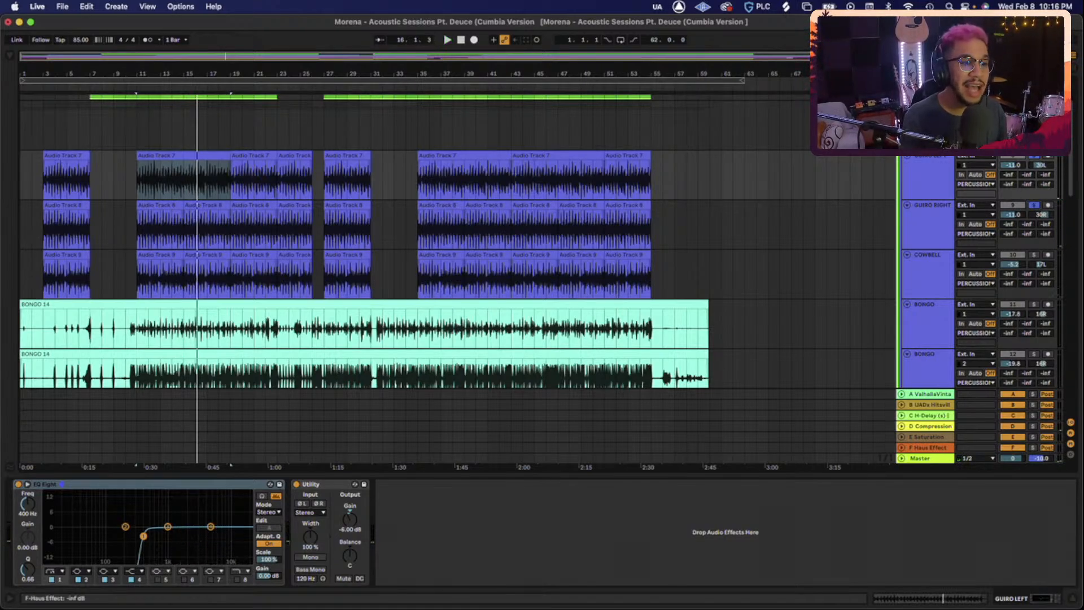
key("space")
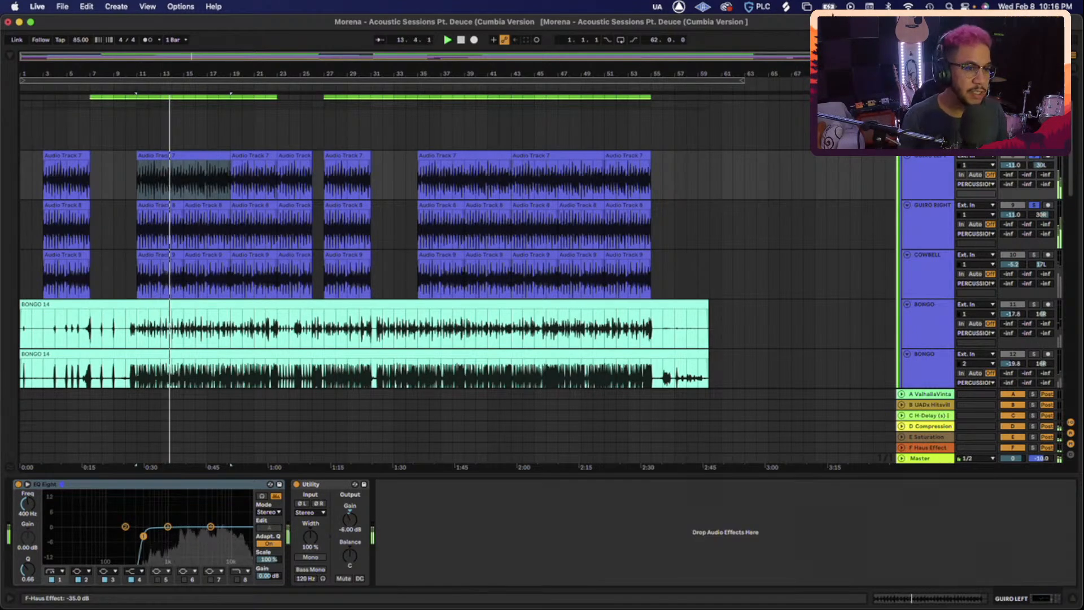
Add the COWBELL track to the soloed guiros, play them together from bar 11, and display the cowbell's device chain
key("space")
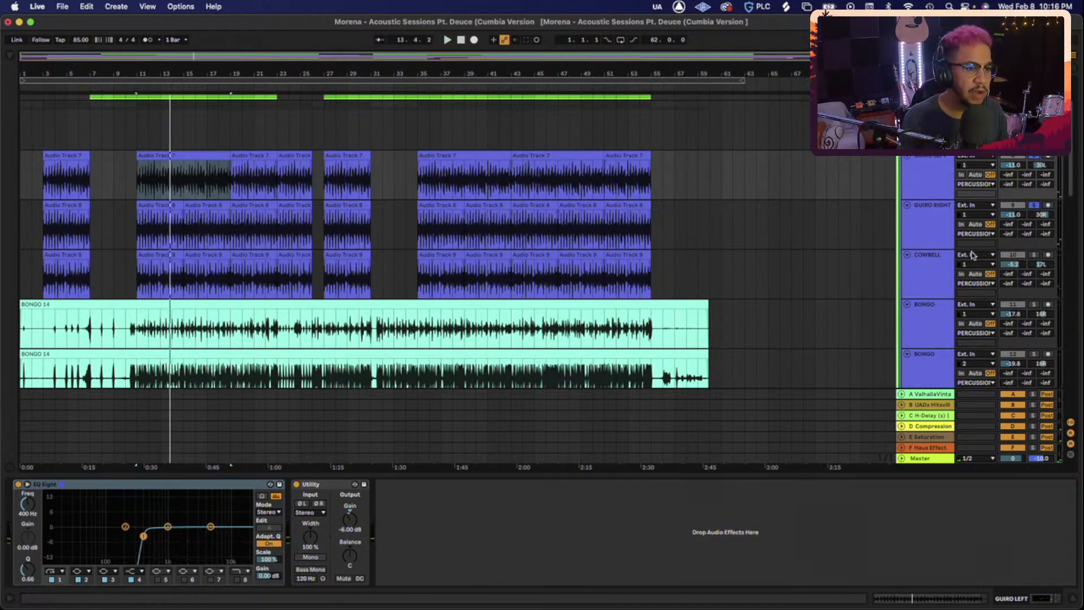
scroll(1056, 248, "down", 1)
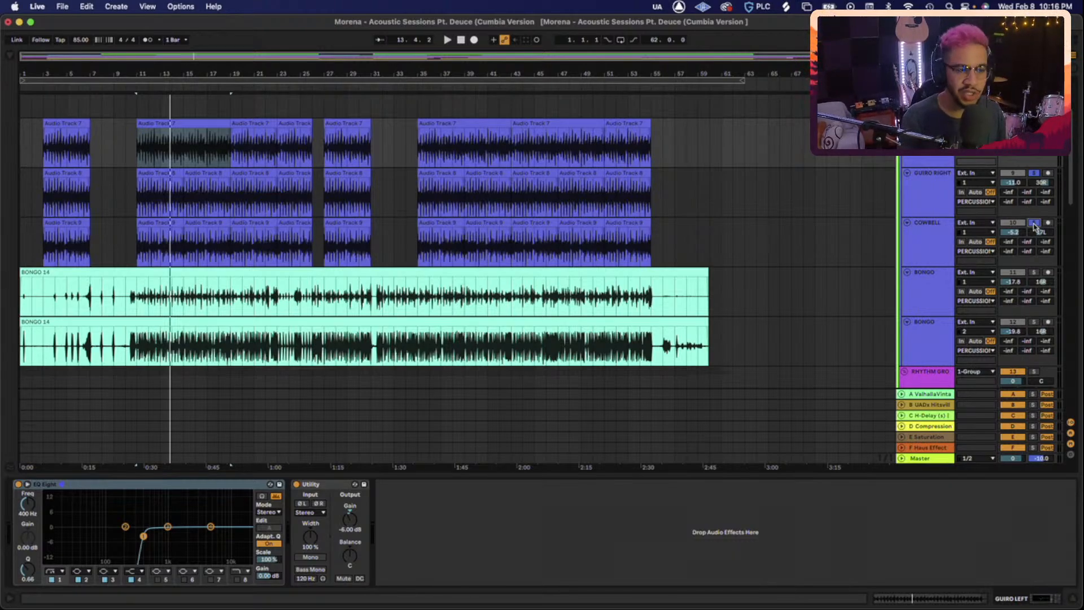
key("space")
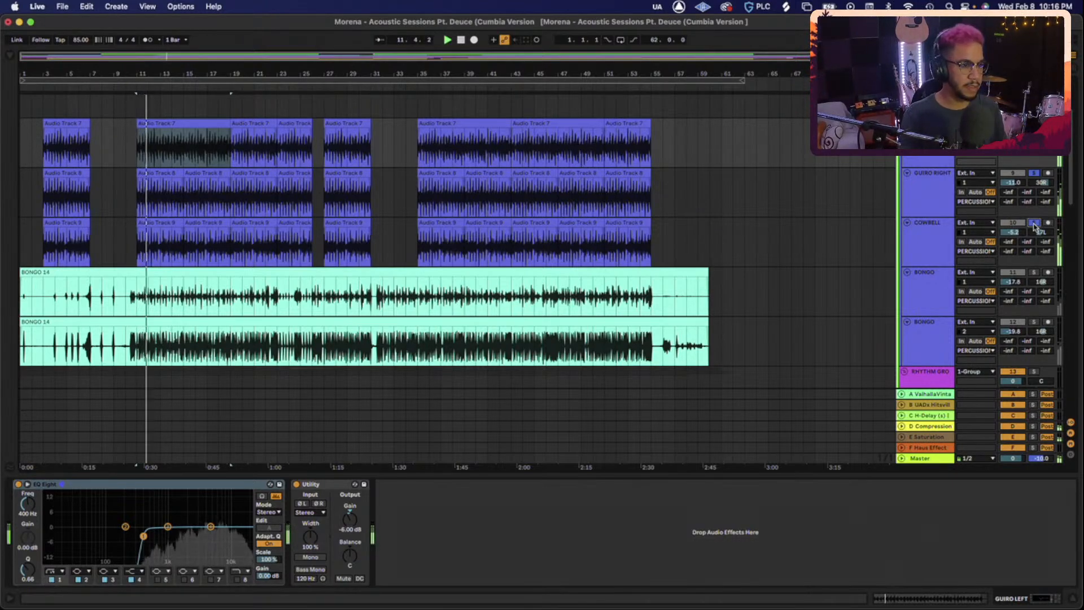
left_click(1014, 233)
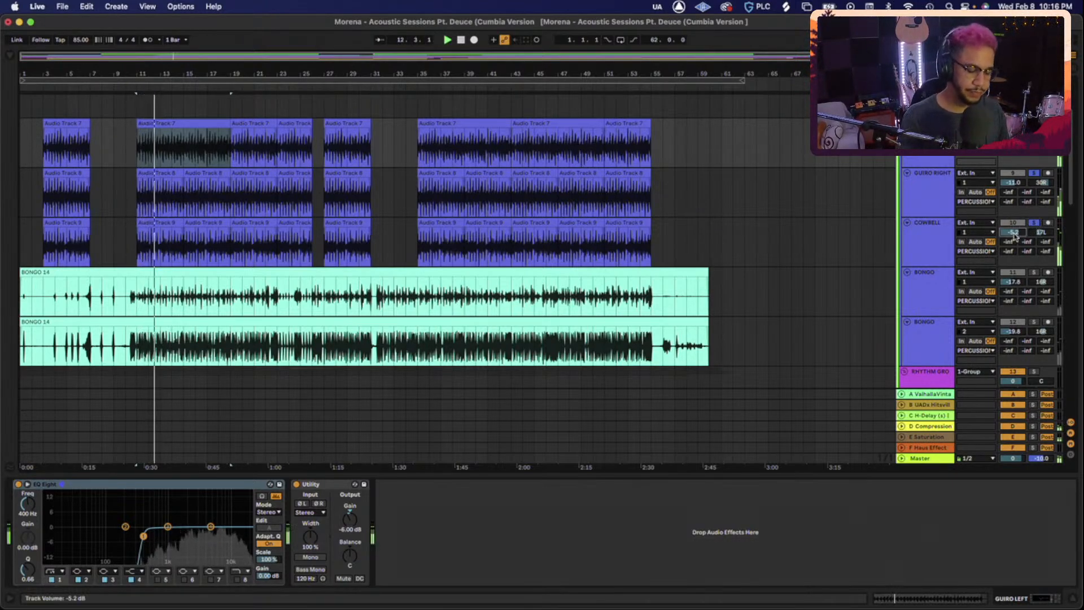
left_click(929, 240)
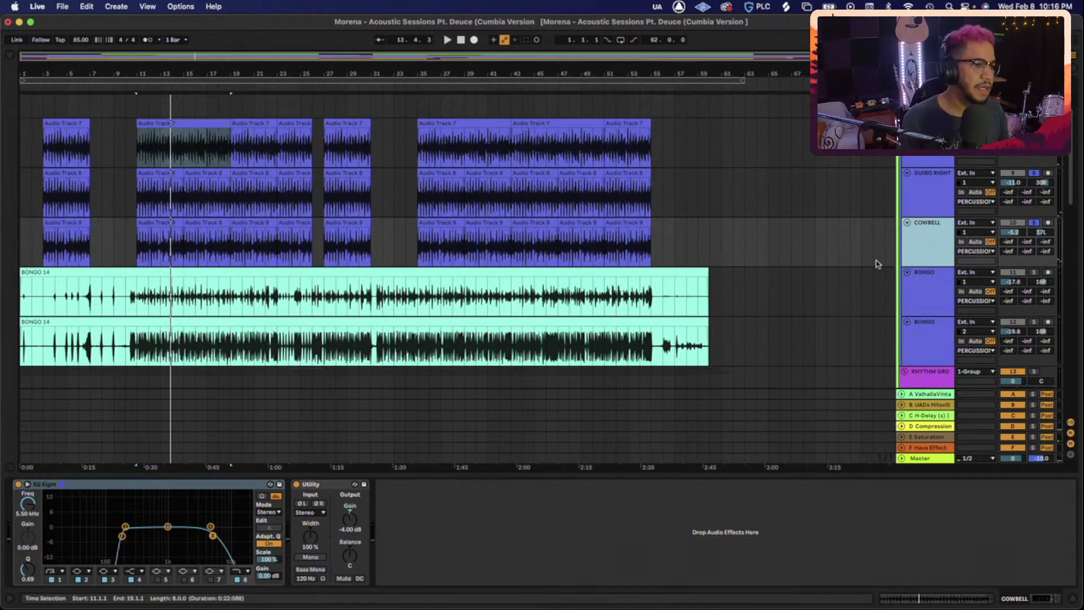
Check the device chains of the two BONGO tracks and rename the first one BONG SHURE B52
scroll(941, 238, "down", 1)
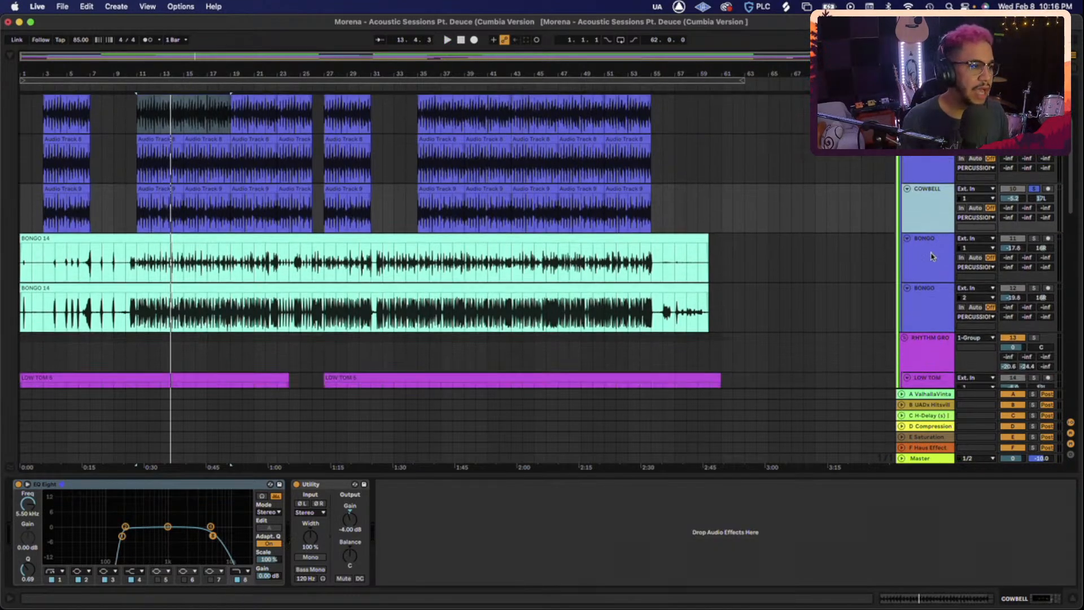
left_click(932, 258)
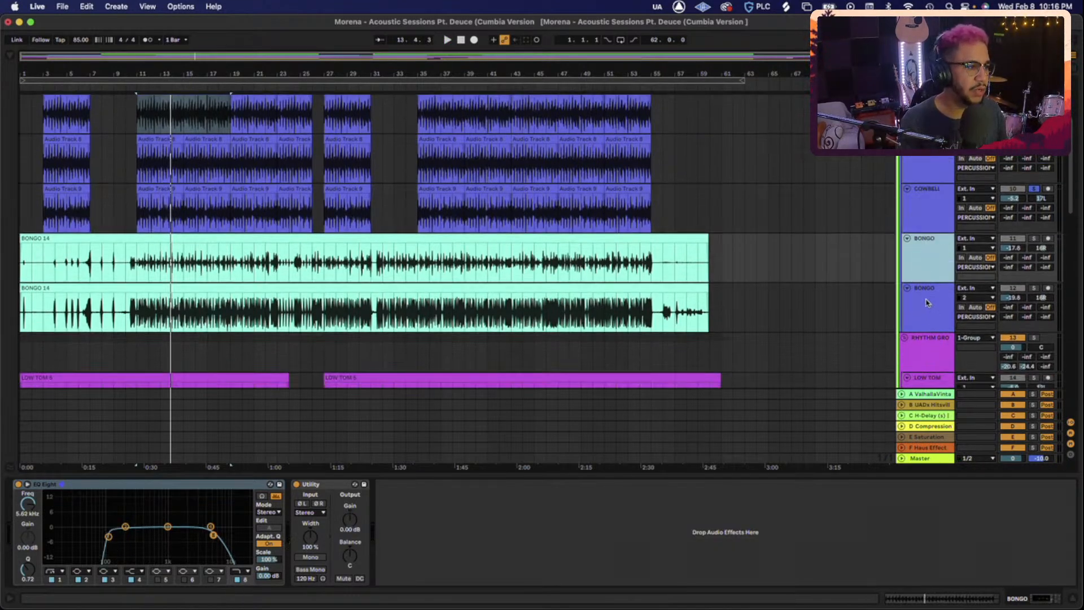
left_click(940, 309)
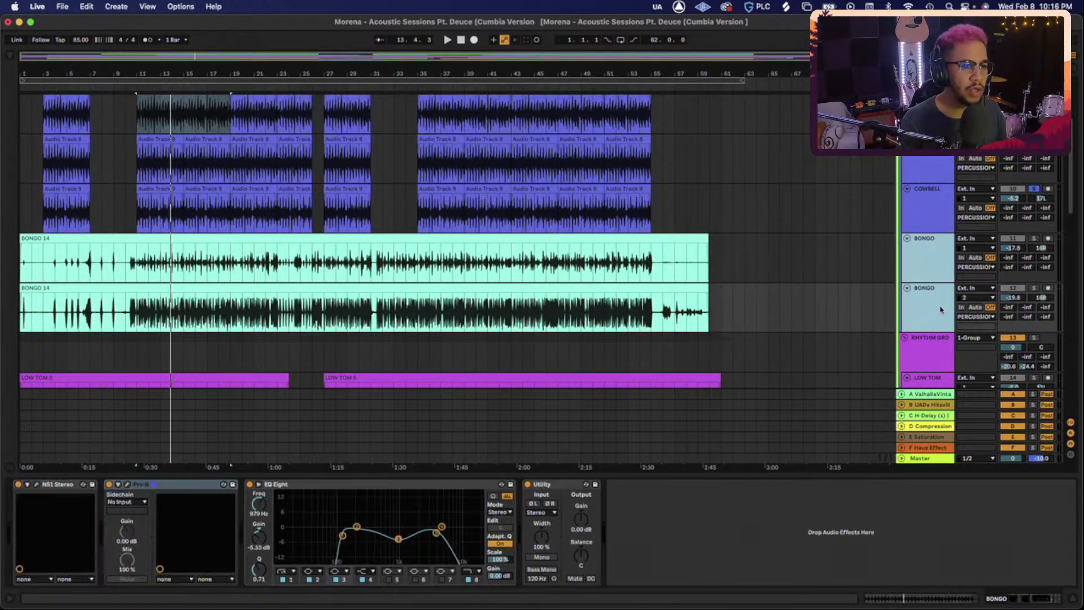
left_click(929, 272)
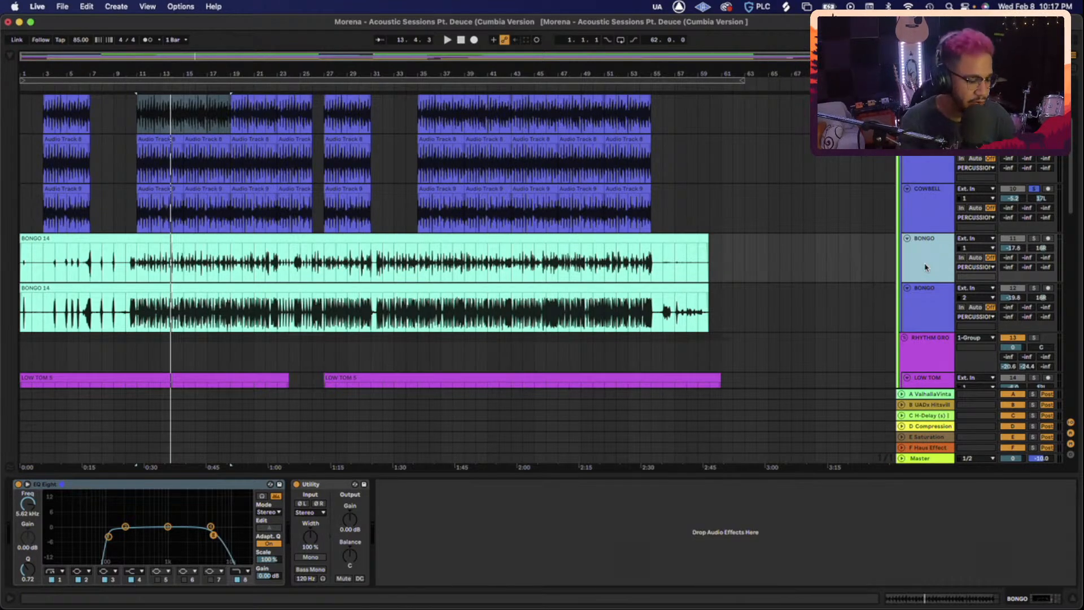
key("super+r")
type("BONG")
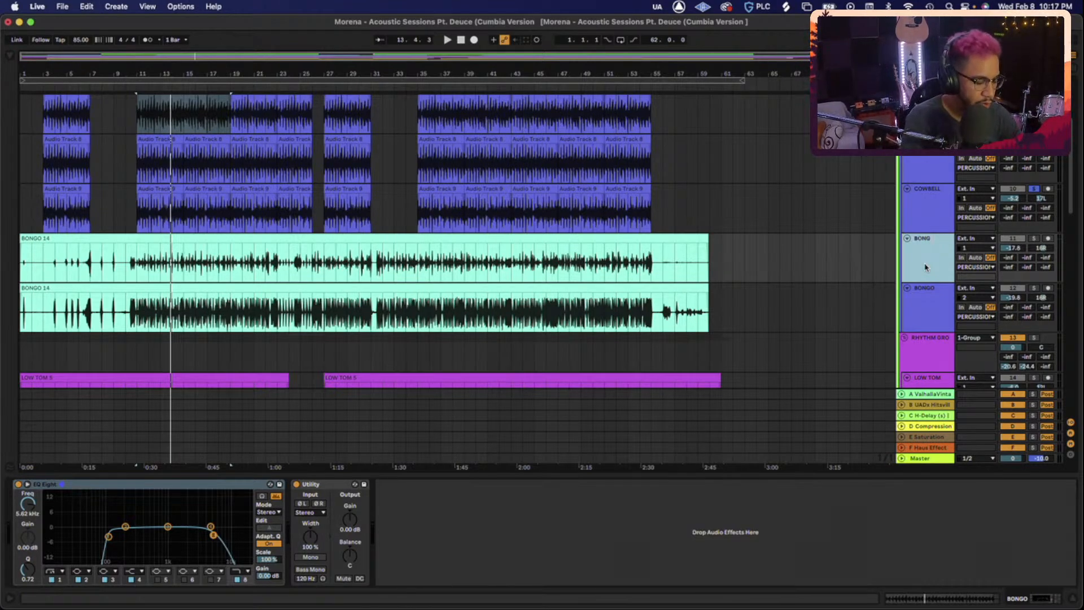
type(" SHURE B532")
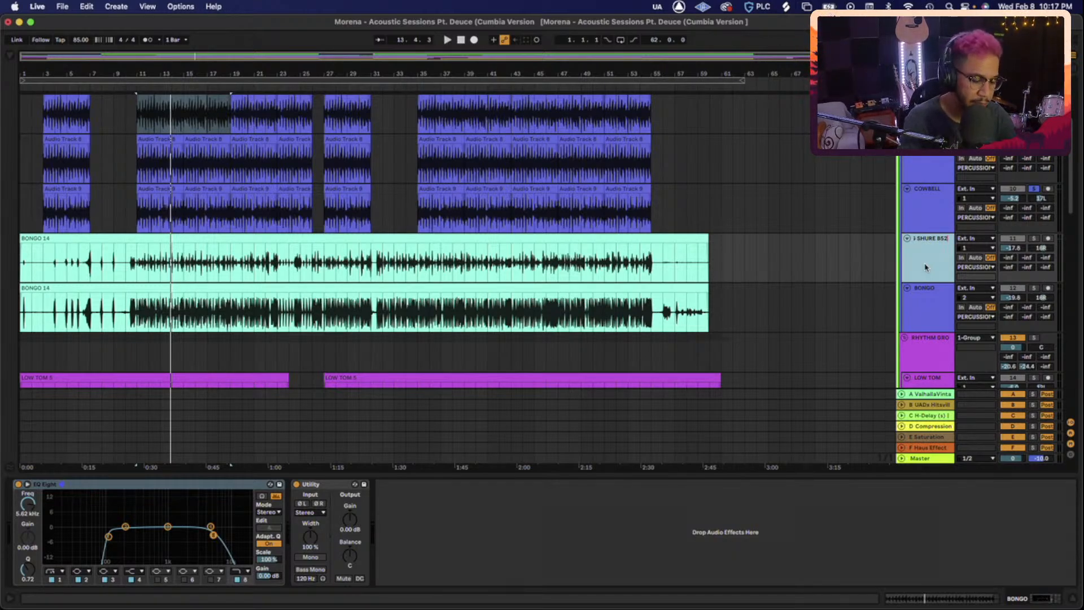
key("Return")
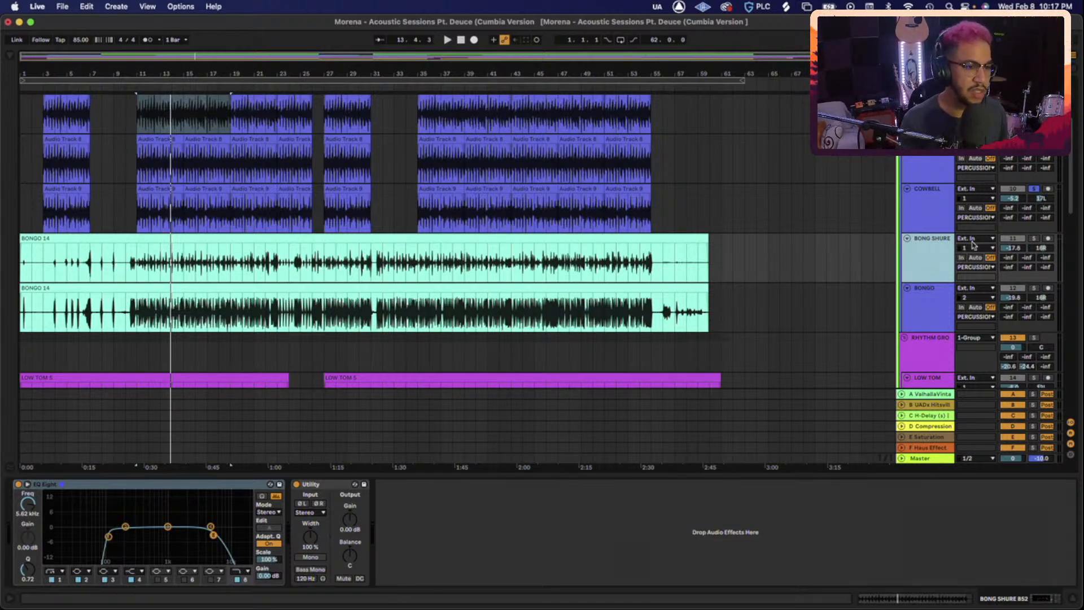
Clear the previous solos, solo the BONG SHURE B52 track and play it from bar 11
left_click(1034, 238)
left_click(1035, 240)
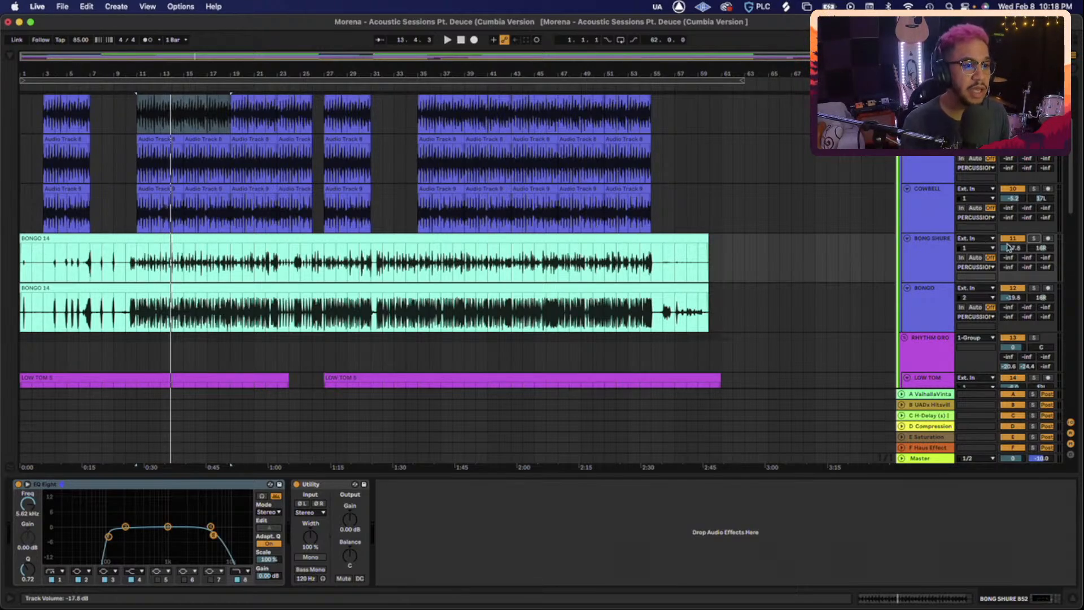
left_click(1033, 238)
left_click(141, 264)
key("space")
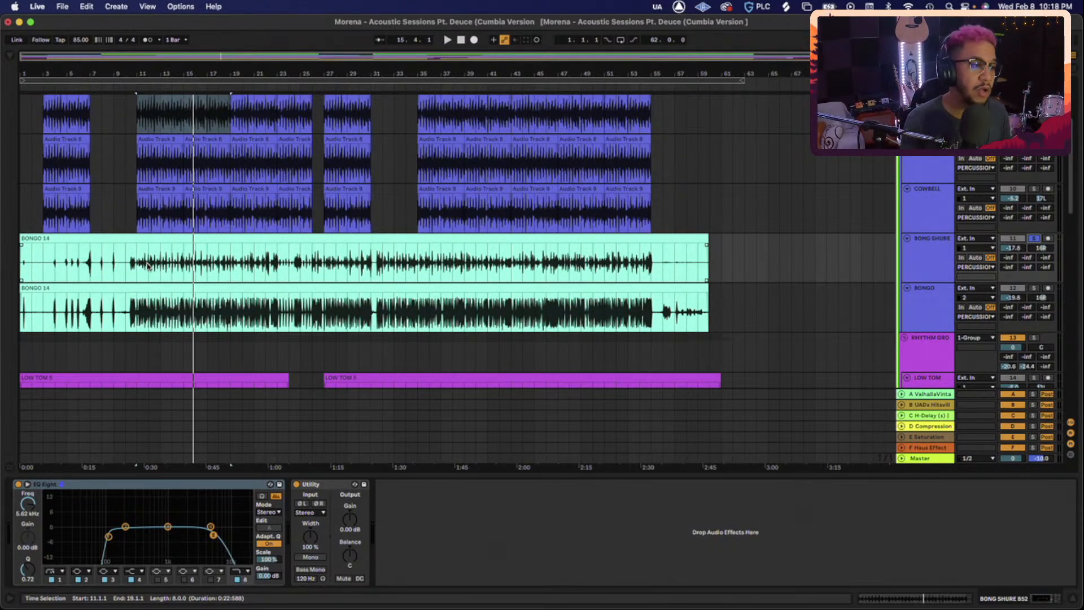
Switch the solo to the second bongo track and play it from bar 11
left_click(1034, 289)
left_click(1034, 238)
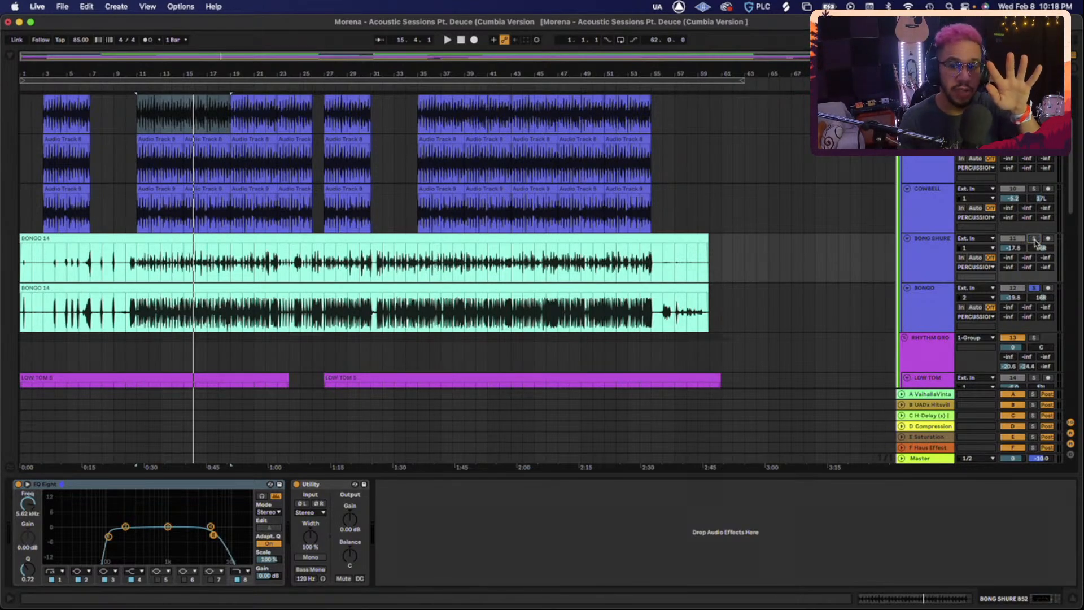
key("space")
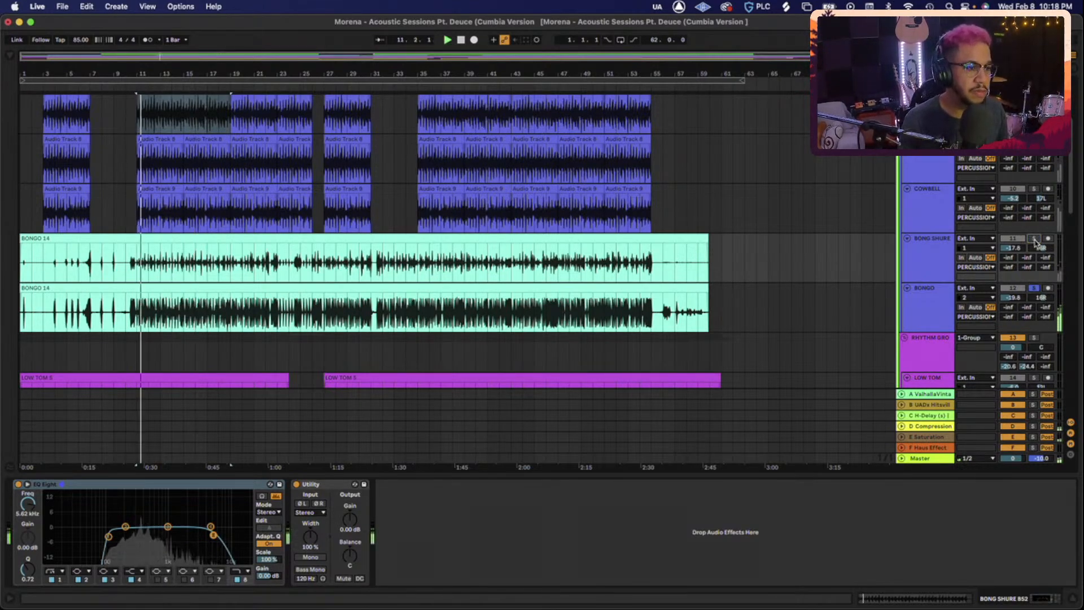
Bypass Pro-G and NS1 Stereo on the BONGO track during playback to hear the recording without gating or noise suppression
left_click(924, 294)
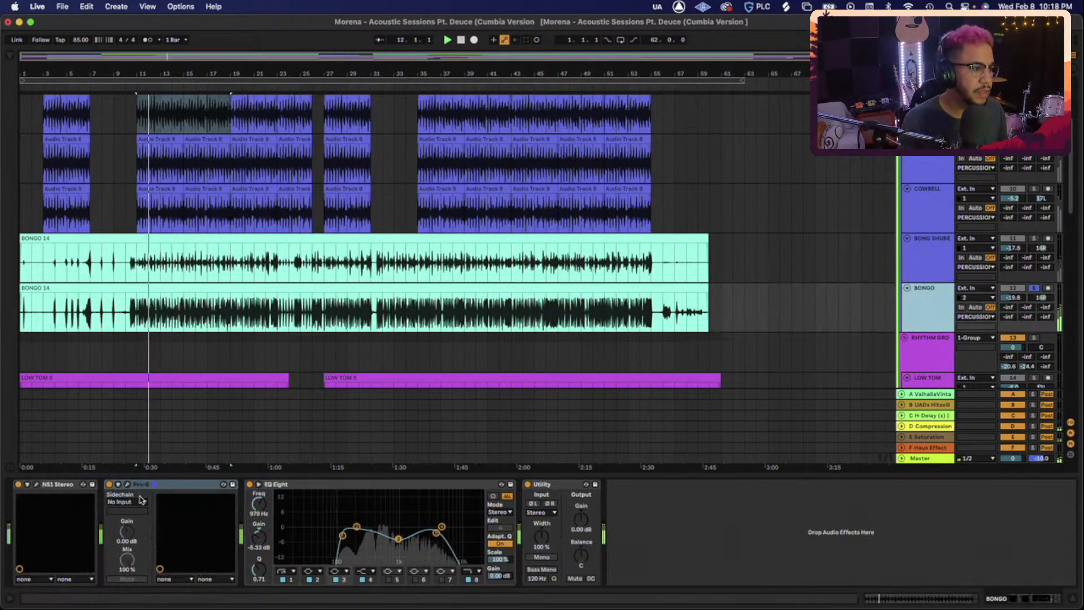
left_click(108, 487)
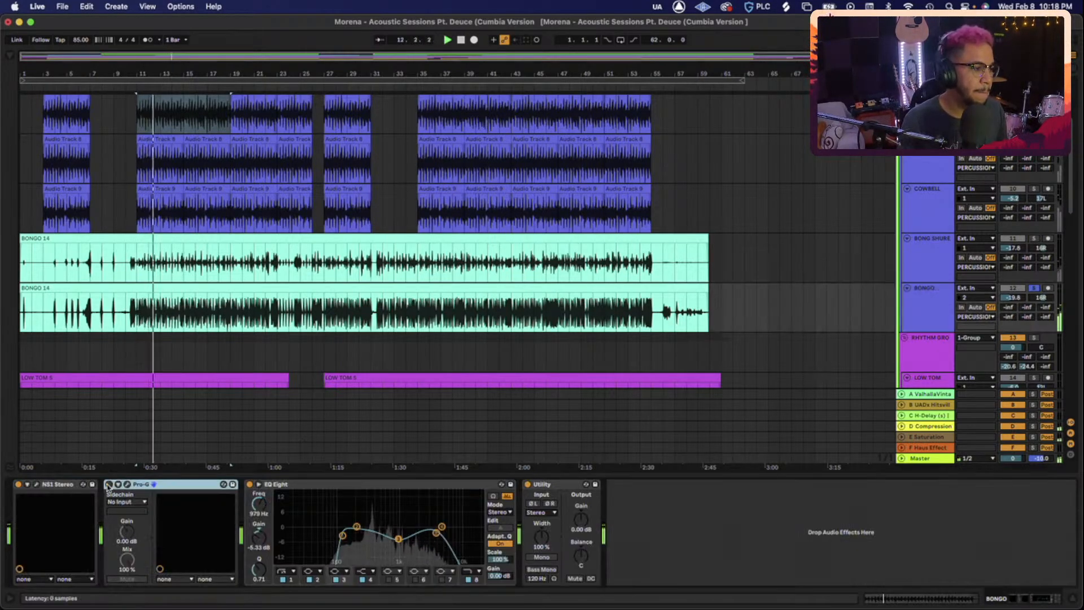
left_click(19, 486)
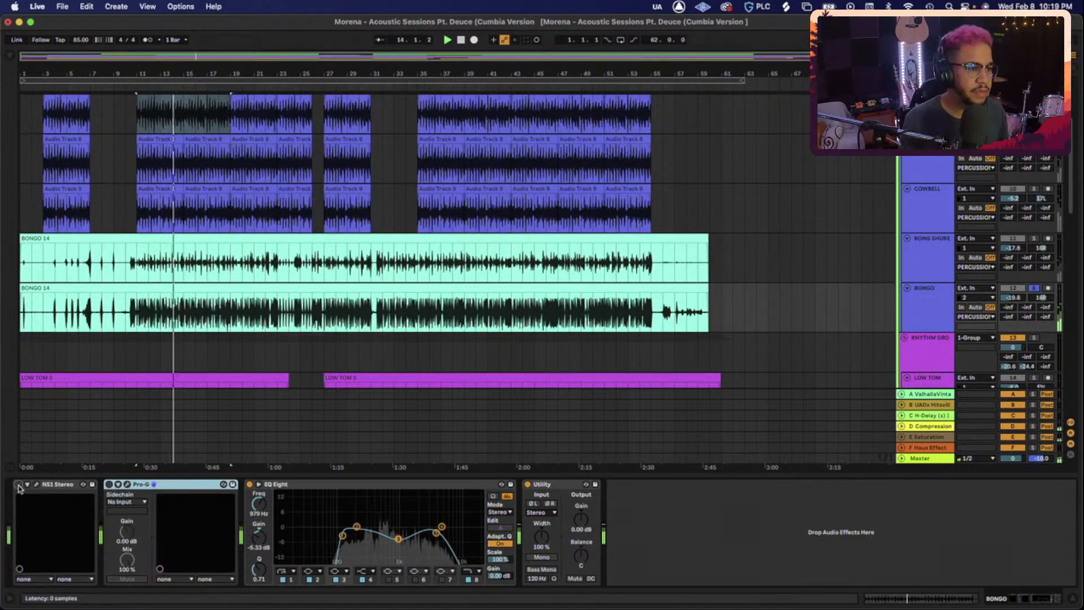
key("space")
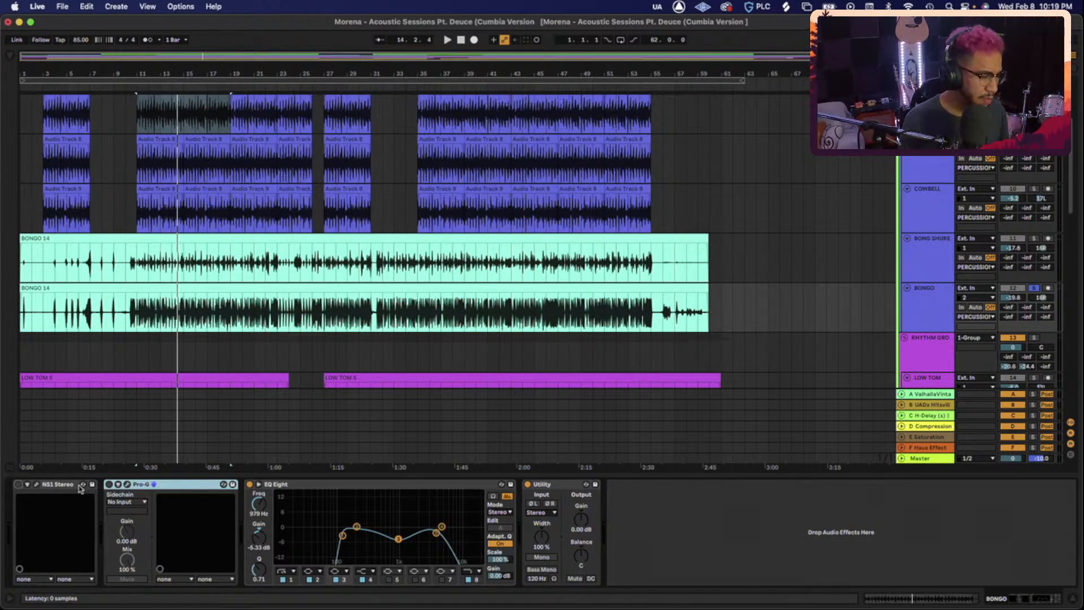
Play the soloed BONGO track from bar 10 with both noise-reduction devices bypassed
left_click(127, 307)
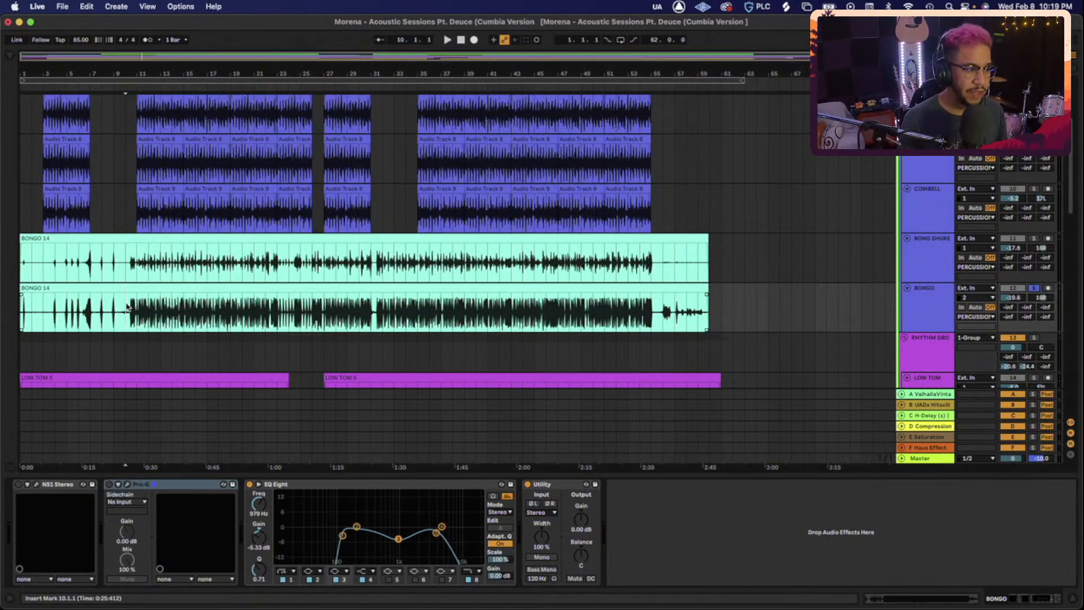
key("space")
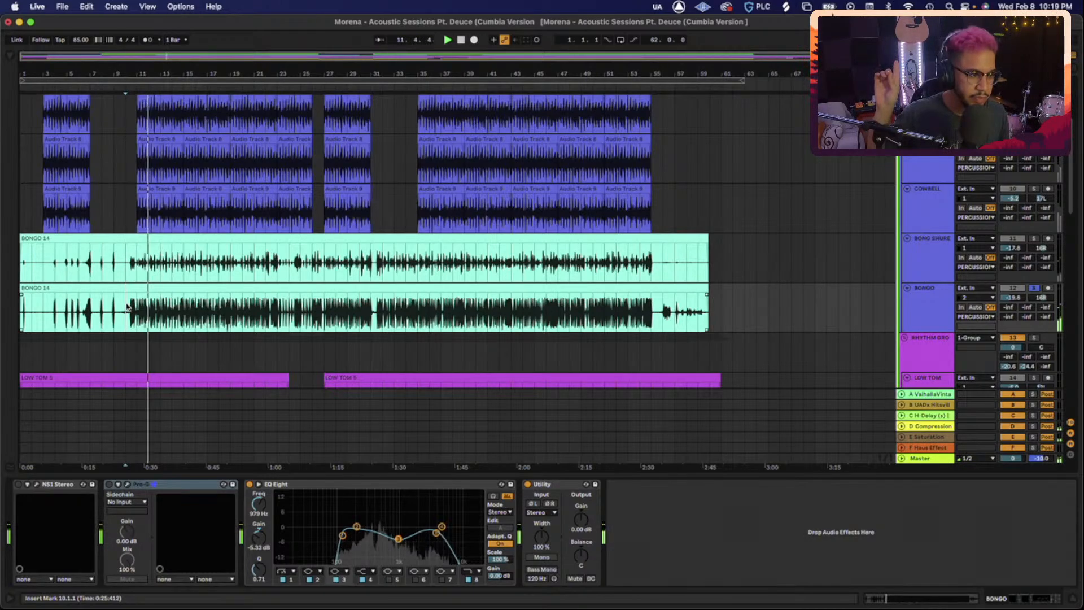
key("space")
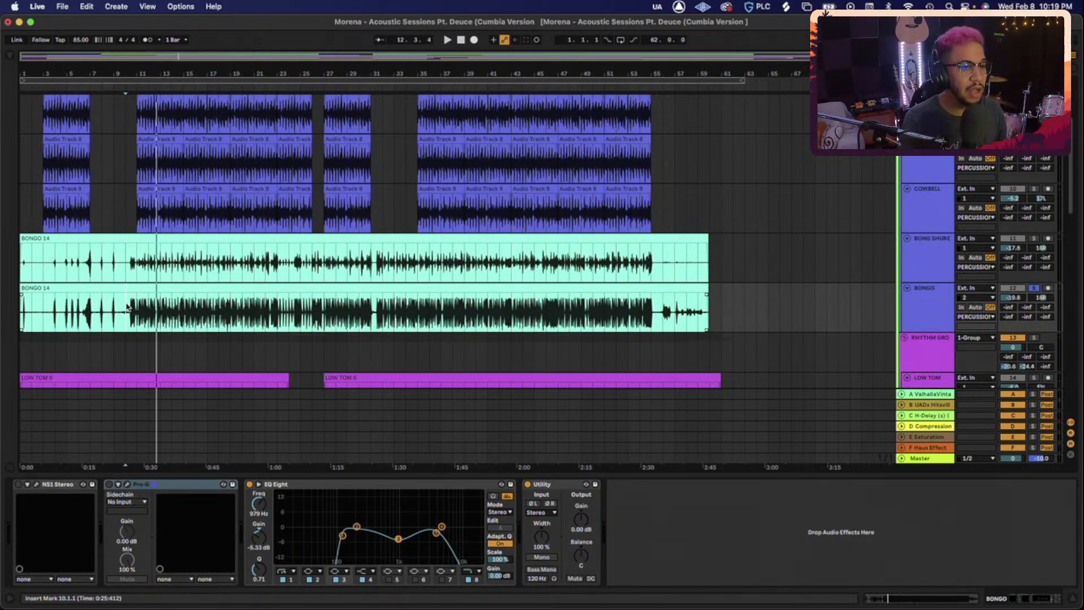
Turn NS1 Stereo back on for the BONGO track, open its plug-in window beside the waveforms, and play from bar 10
left_click(19, 484)
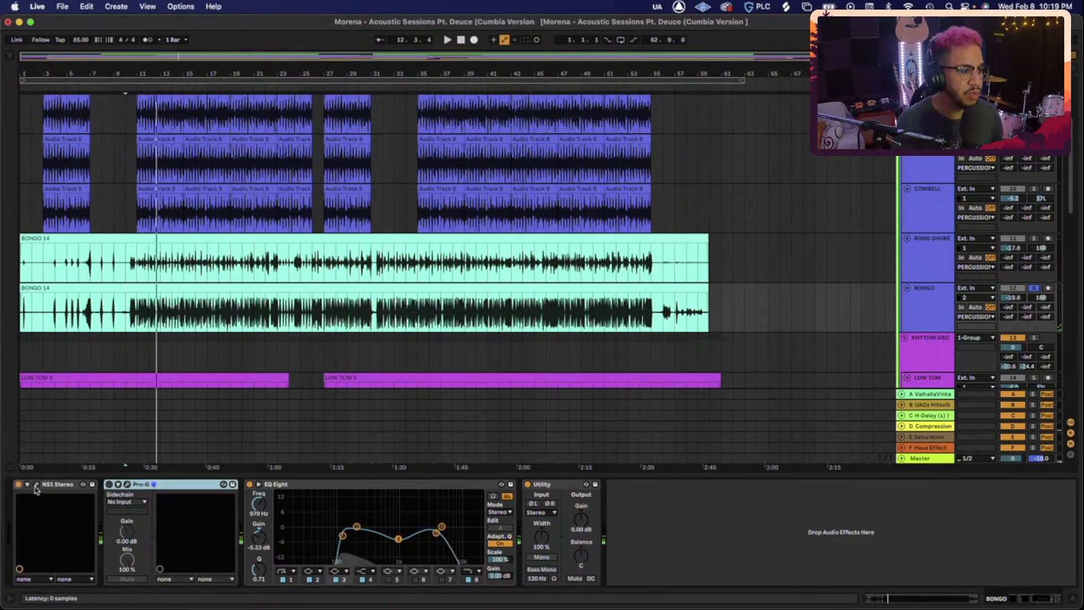
left_click(36, 484)
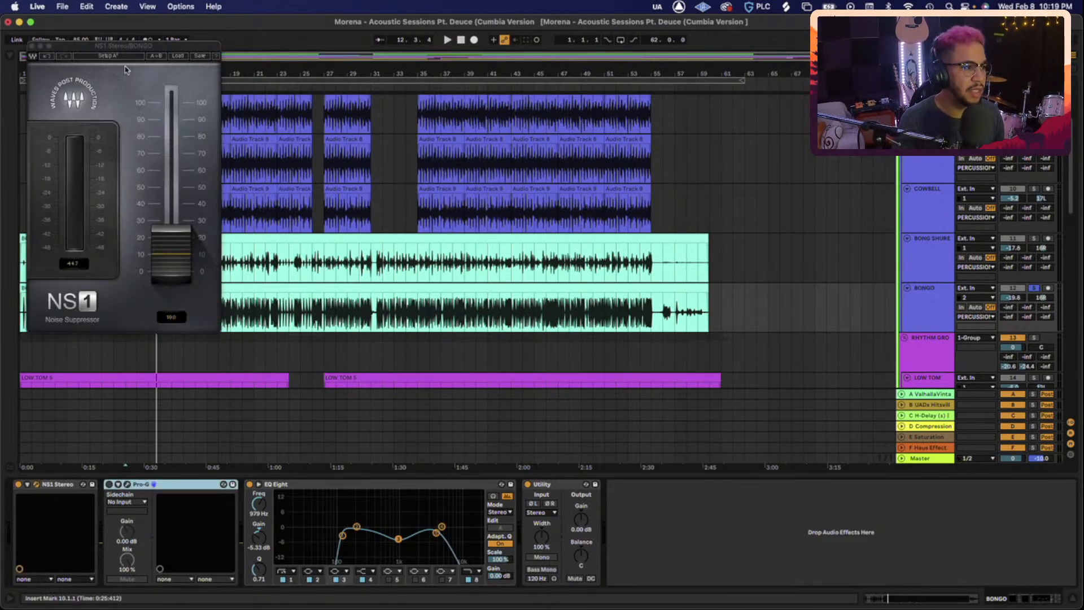
left_click_drag(125, 45, 886, 113)
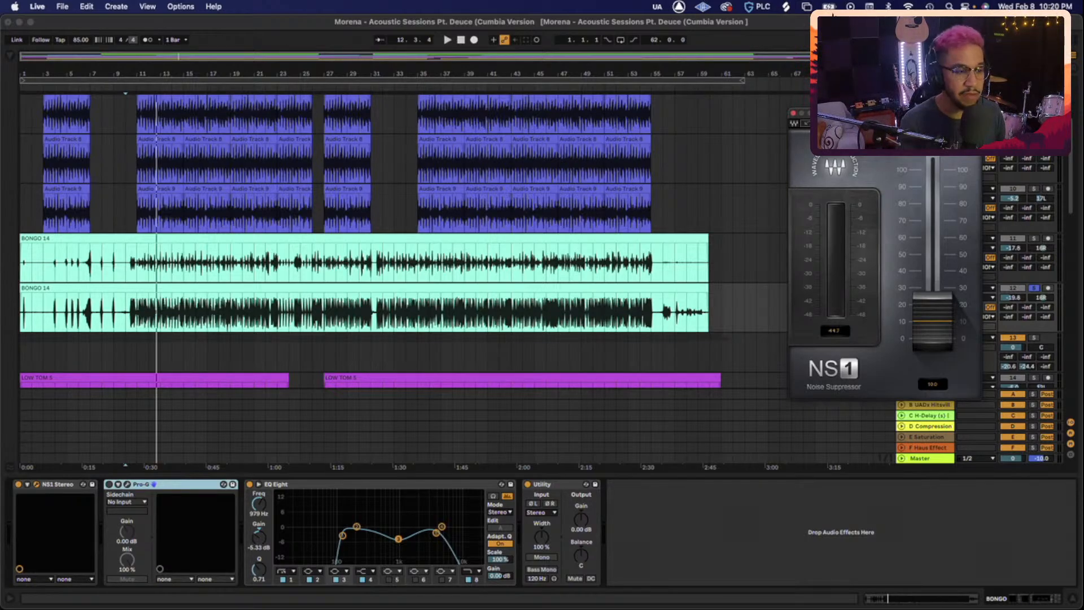
key("space")
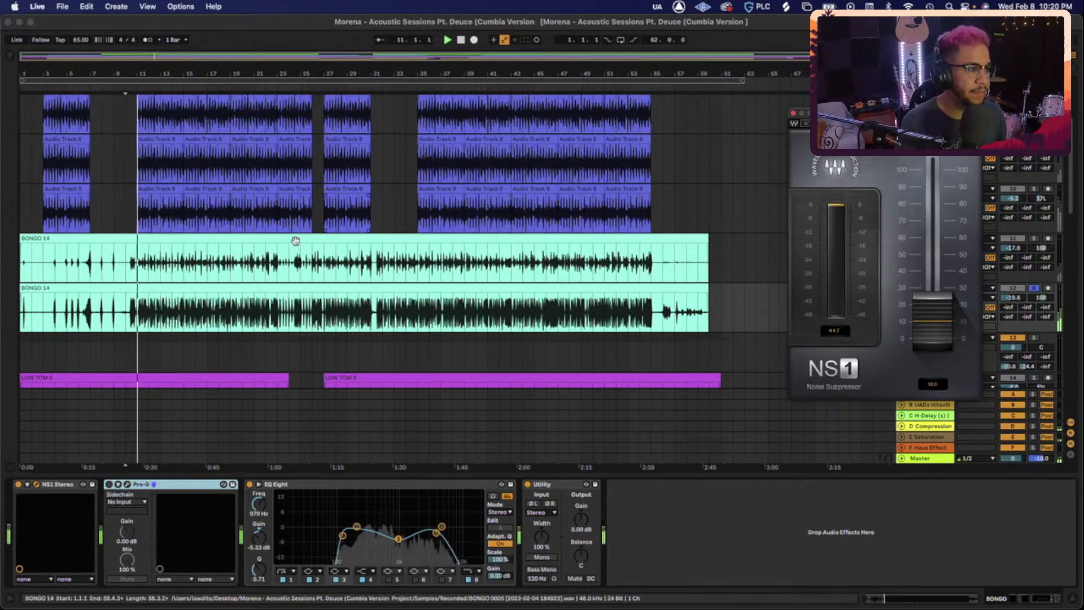
Compare the bongo from bar 9 with NS1 Stereo bypassed and active, and turn Pro-G back on
left_click(121, 322)
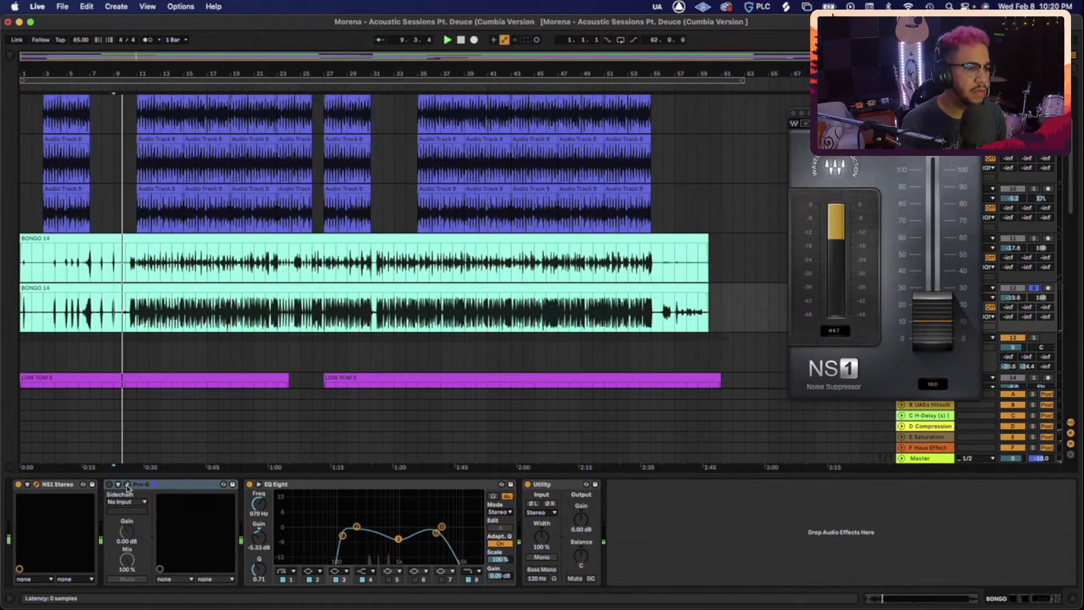
left_click(18, 484)
key("space")
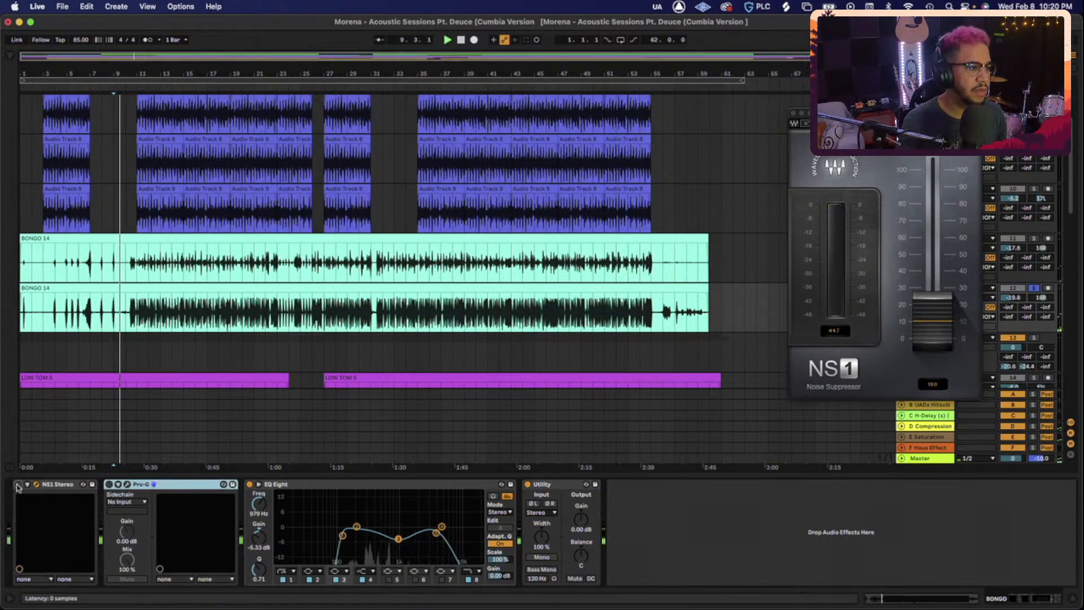
left_click(17, 484)
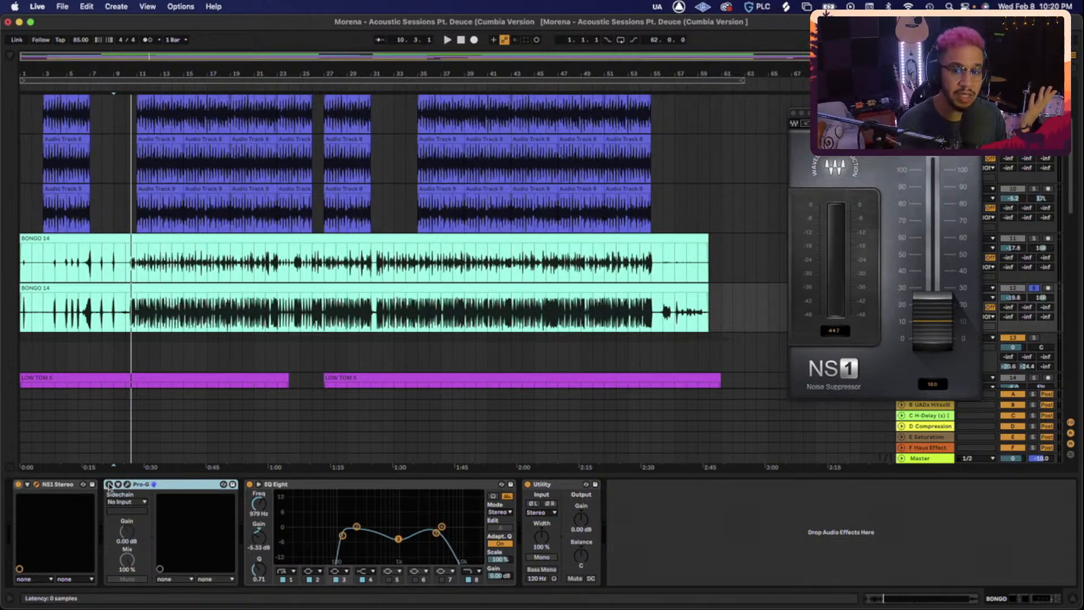
key("space")
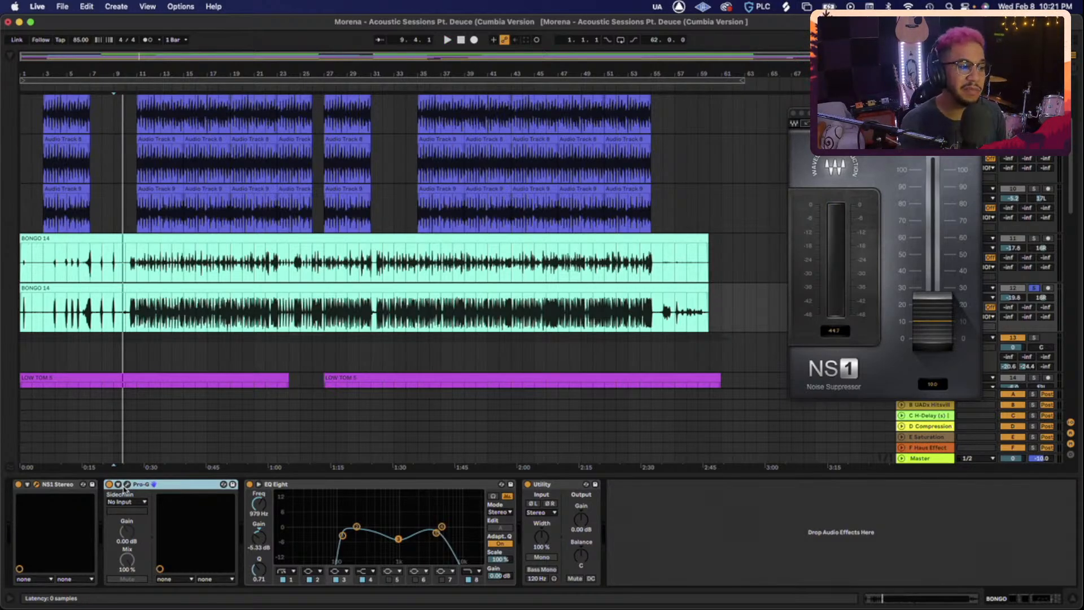
Open Pro-G on the BONGO track, set its threshold to -15.69 dB, close the NS1 window and listen from bar 9
left_click(127, 485)
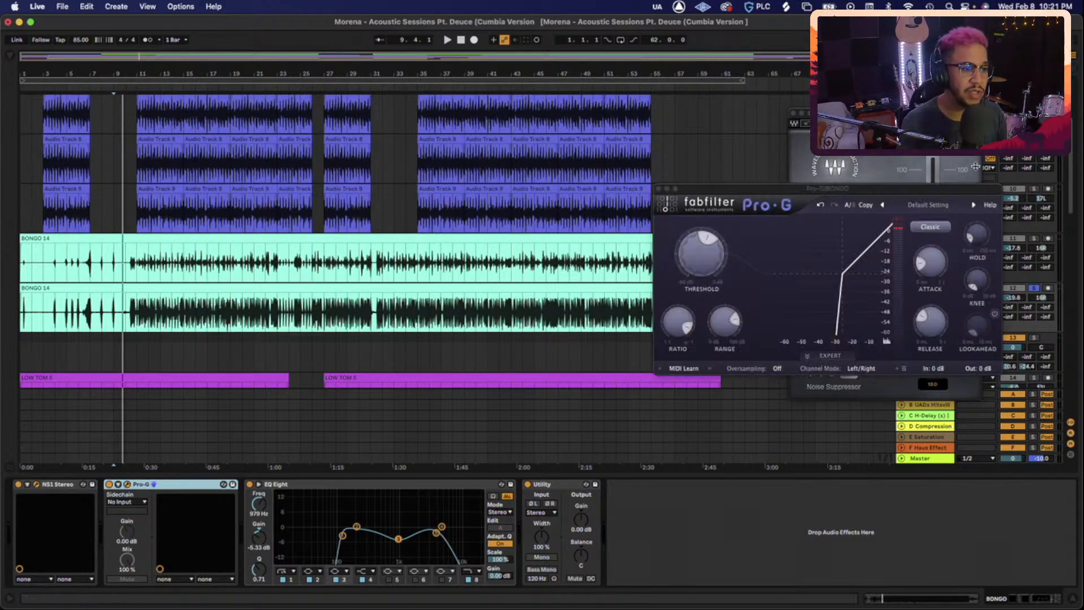
left_click_drag(700, 265, 707, 241)
key("space")
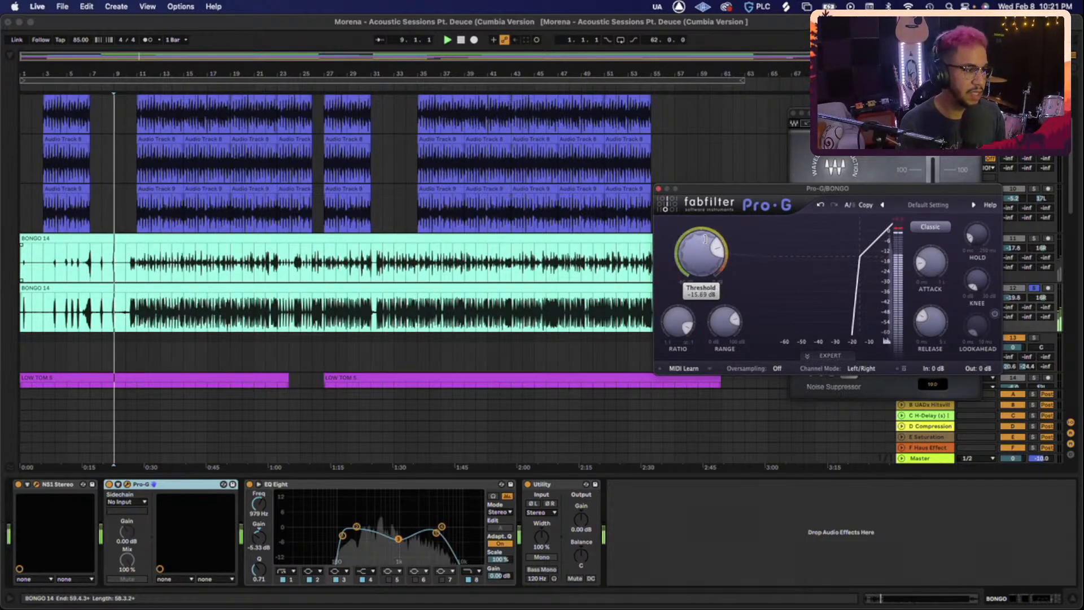
left_click(794, 114)
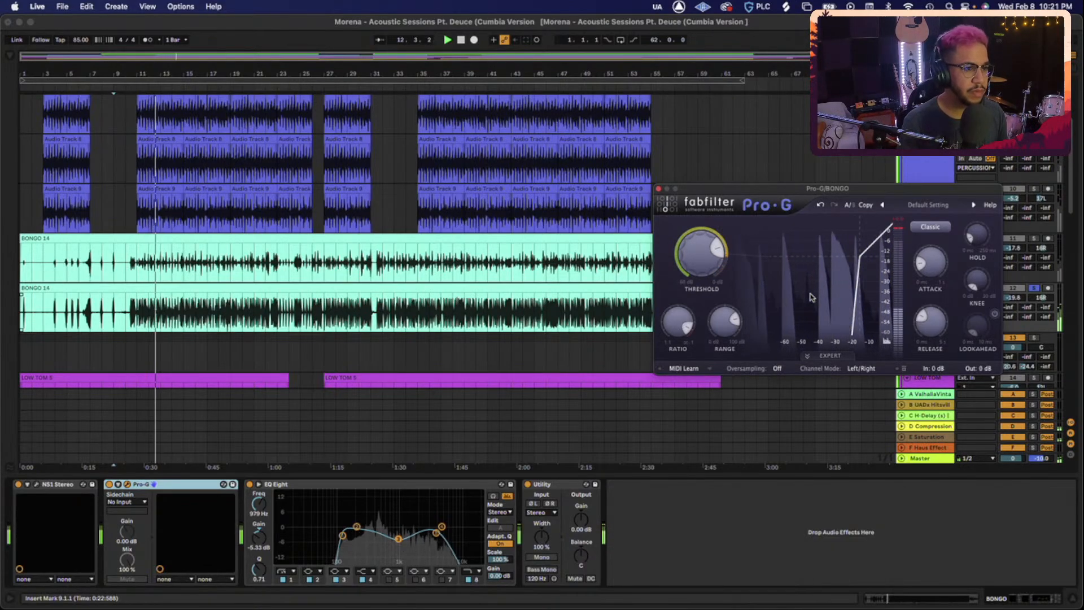
mouse_move(685, 268)
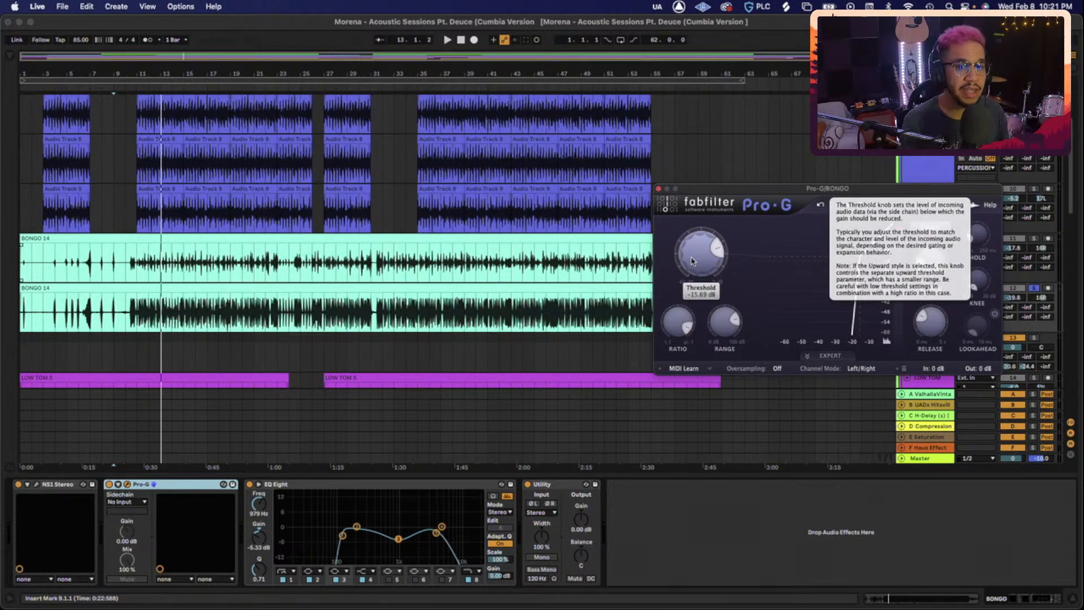
Lower Pro-G's threshold on the BONGO track, solo BONG SHURE alongside it, and listen from bar 9
left_click_drag(691, 261, 685, 297)
key("space")
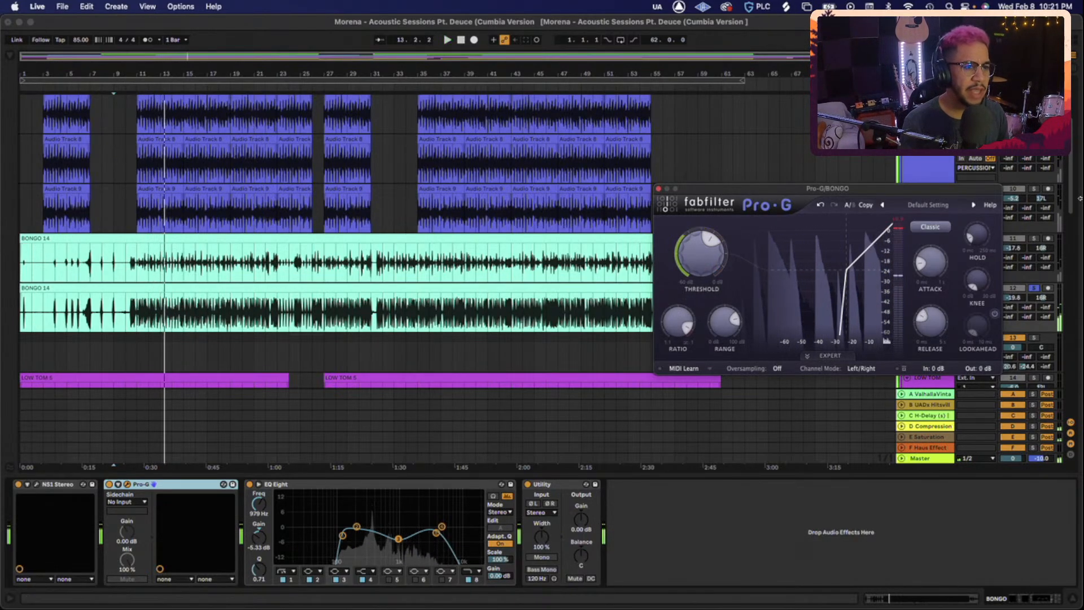
left_click(1033, 238, "super")
key("space")
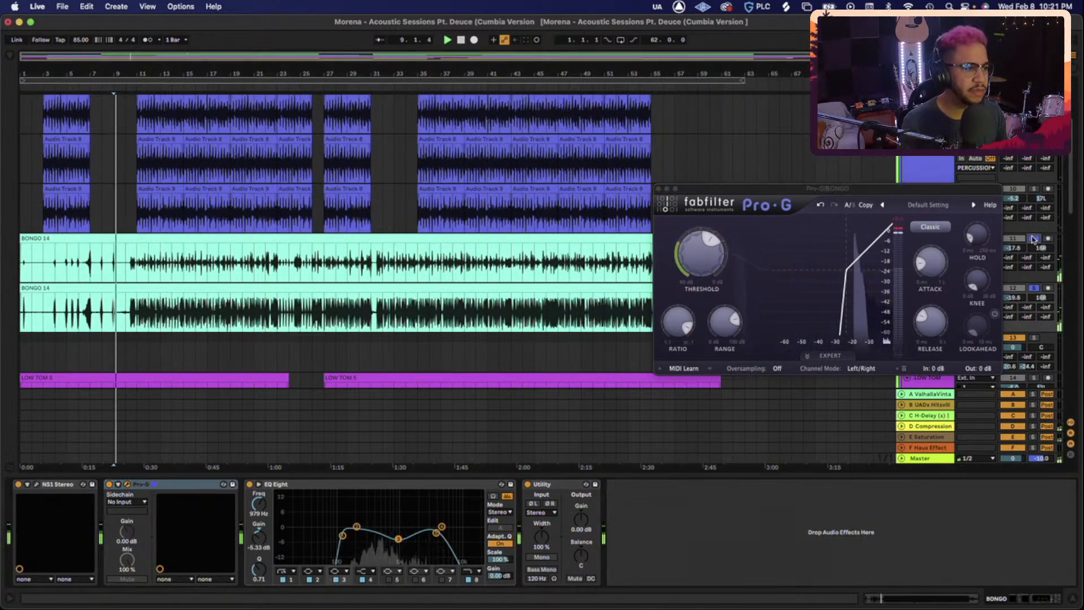
left_click(508, 265)
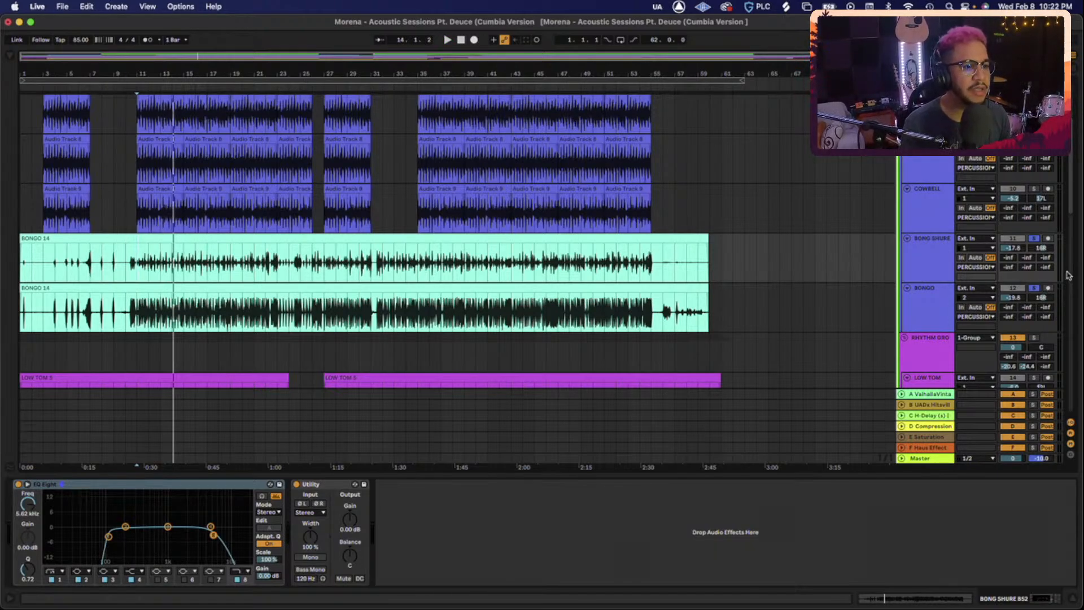
Add COWBELL, both GUIRO tracks and CLAPS to the soloed bongos while playing from bar 11
scroll(1026, 270, "up", 3)
scroll(1026, 270, "up", 1)
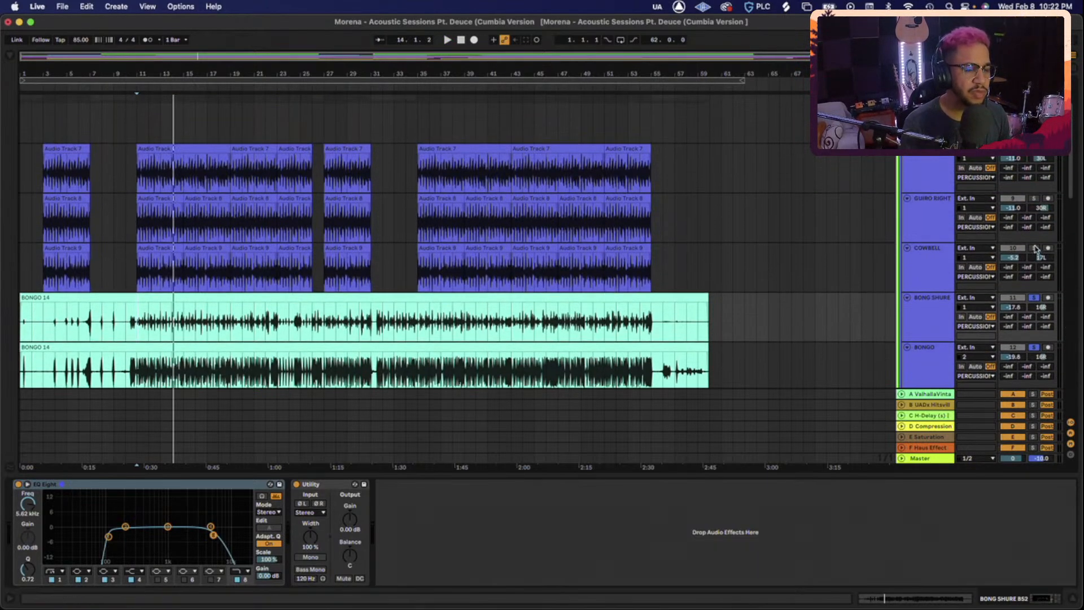
left_click(1035, 249)
key("space")
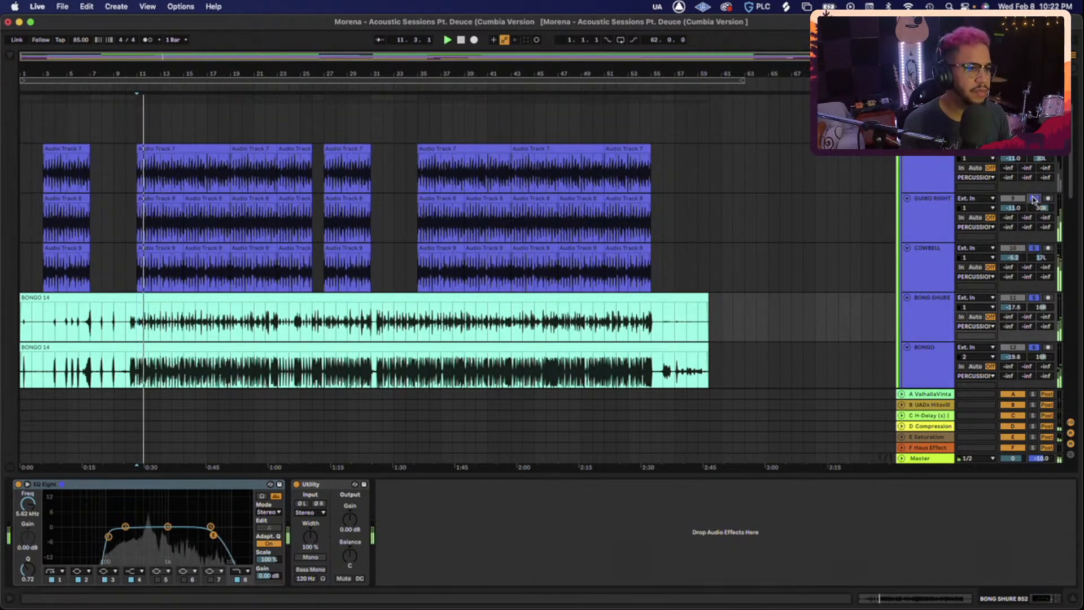
scroll(1033, 200, "up", 1)
scroll(1033, 192, "up", 3)
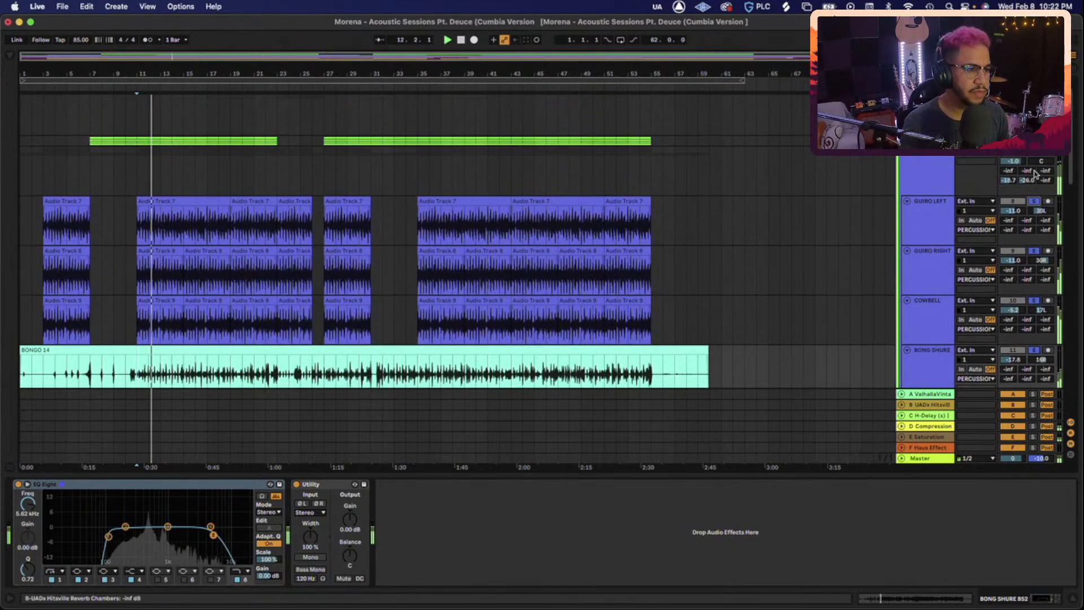
left_click(1034, 167)
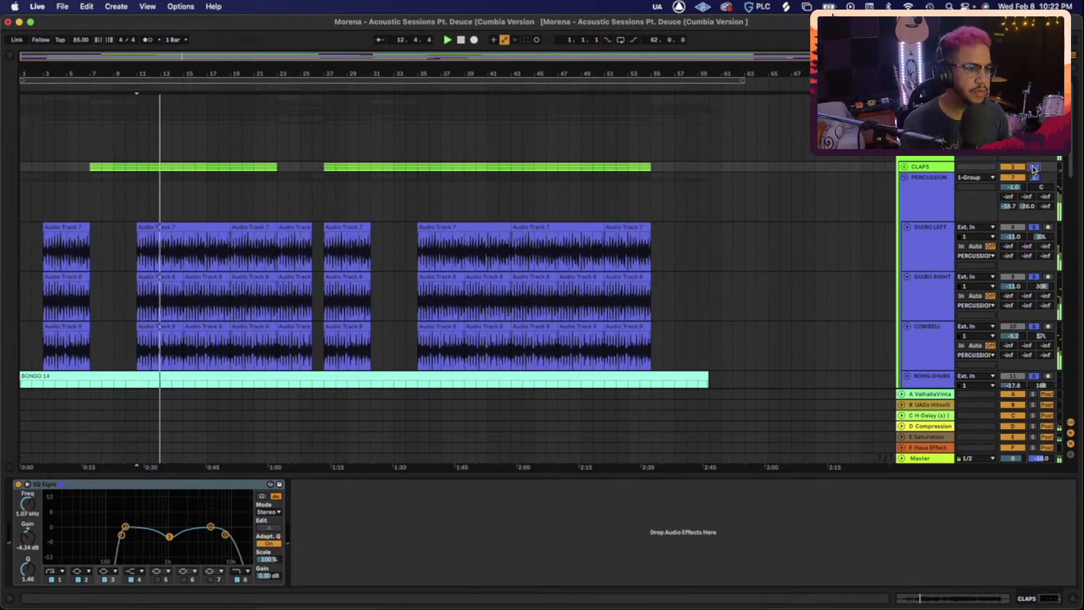
Set the PERCUSSION group's Haus Effect send to -37.0 dB and its Hitsville Reverb Chambers send to -39.0 dB, listening from bar 11
scroll(926, 203, "down", 8)
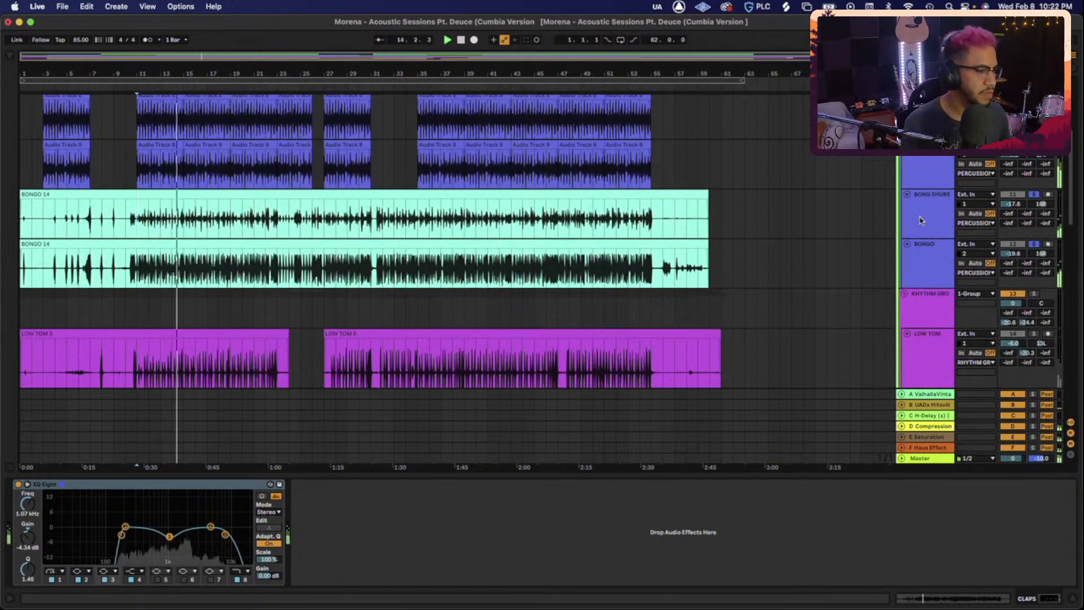
scroll(919, 220, "up", 4)
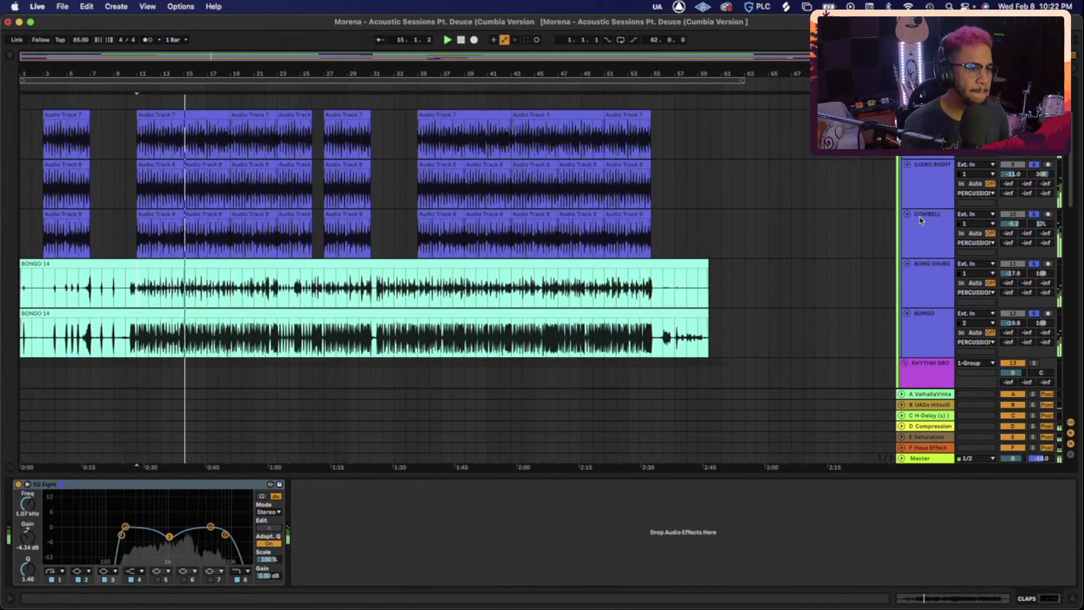
scroll(920, 220, "up", 2)
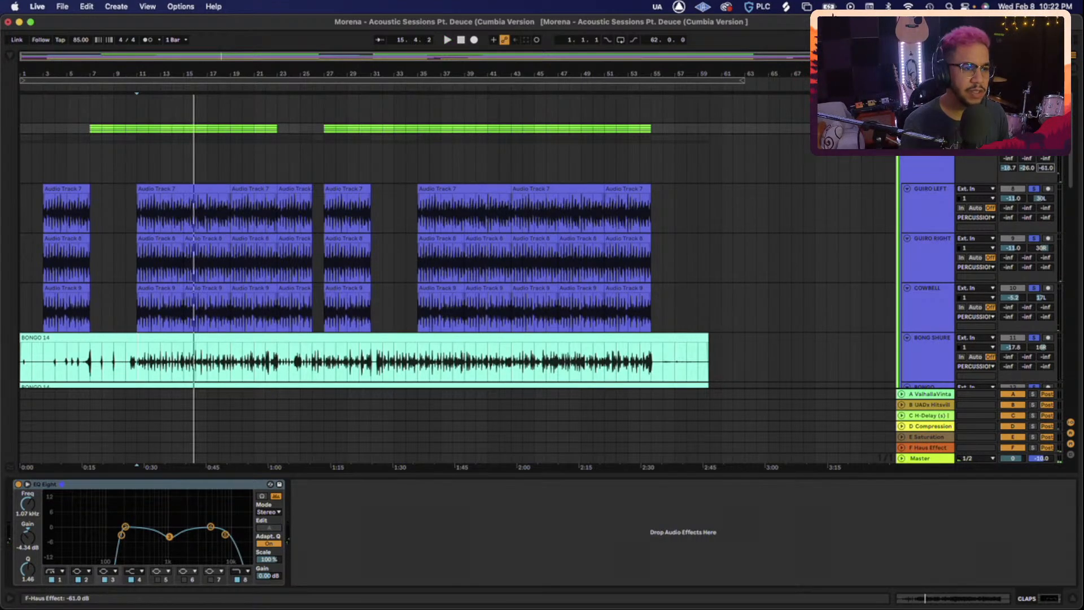
key("space")
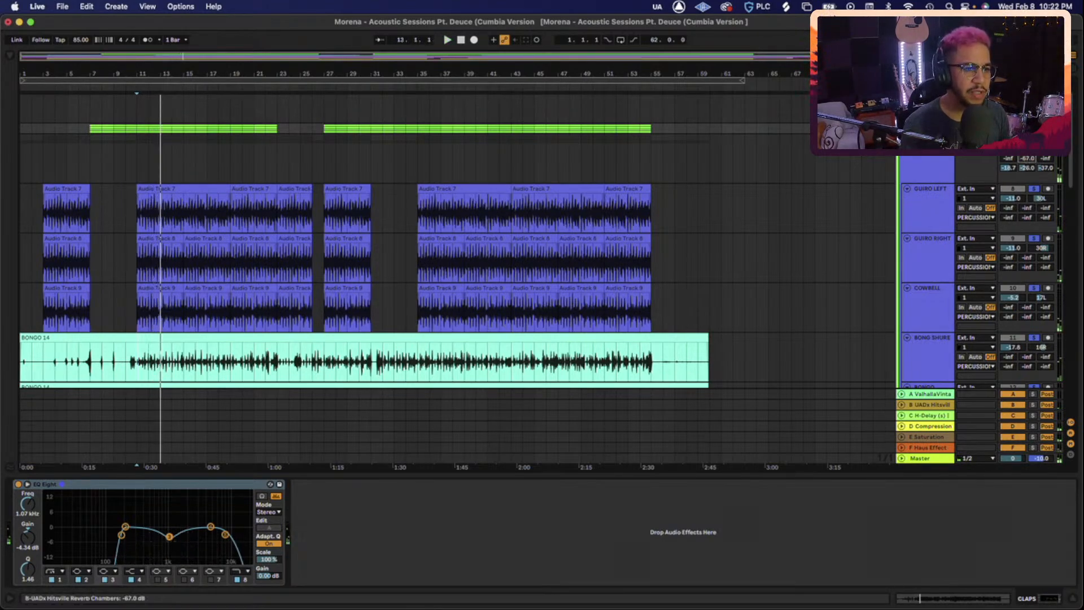
key("space")
key("space")
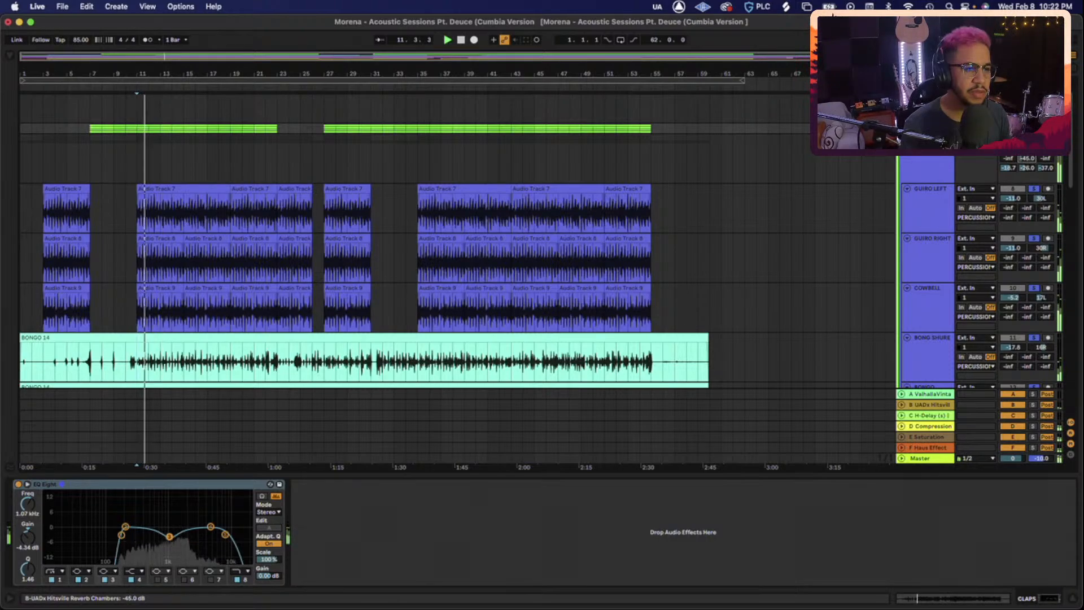
left_click_drag(1027, 158, 1027, 156)
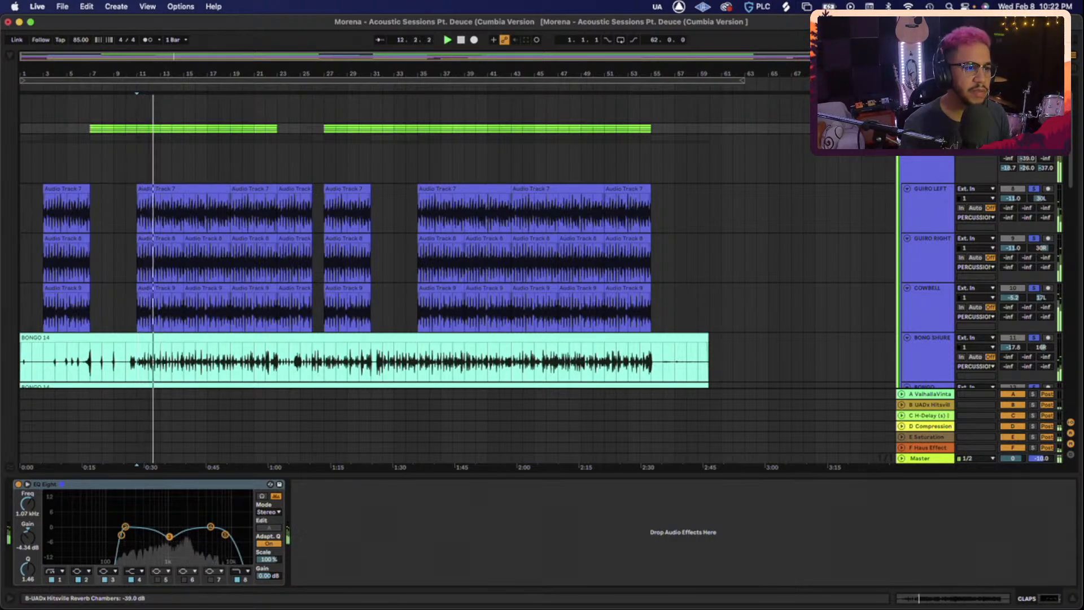
Show the PERCUSSION group's device chain and select its Glue Compressor
left_click(932, 162)
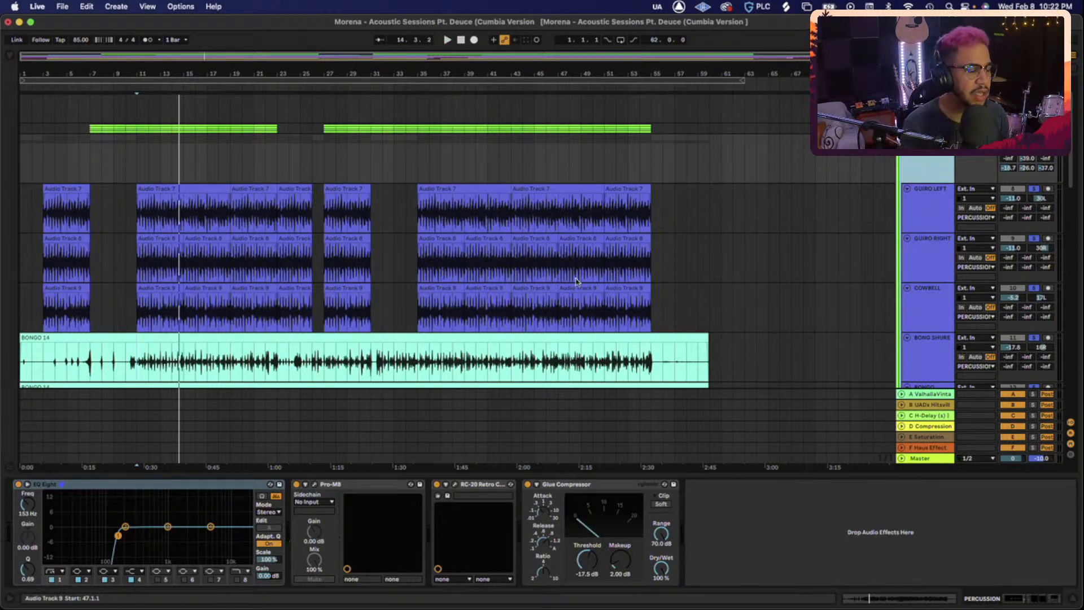
scroll(621, 266, "down", 2)
scroll(616, 268, "up", 1)
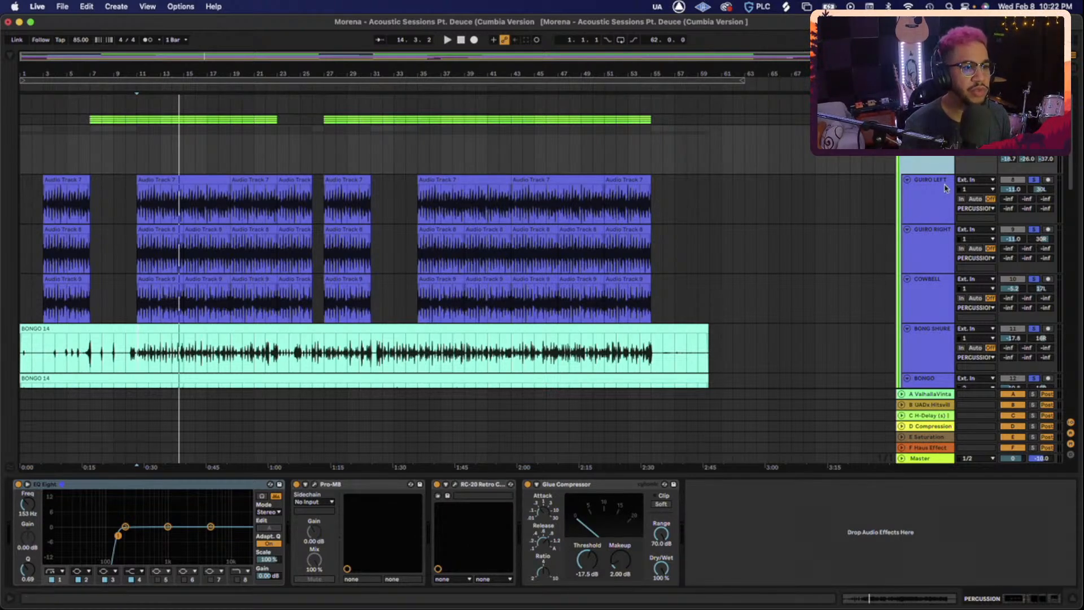
left_click(593, 484)
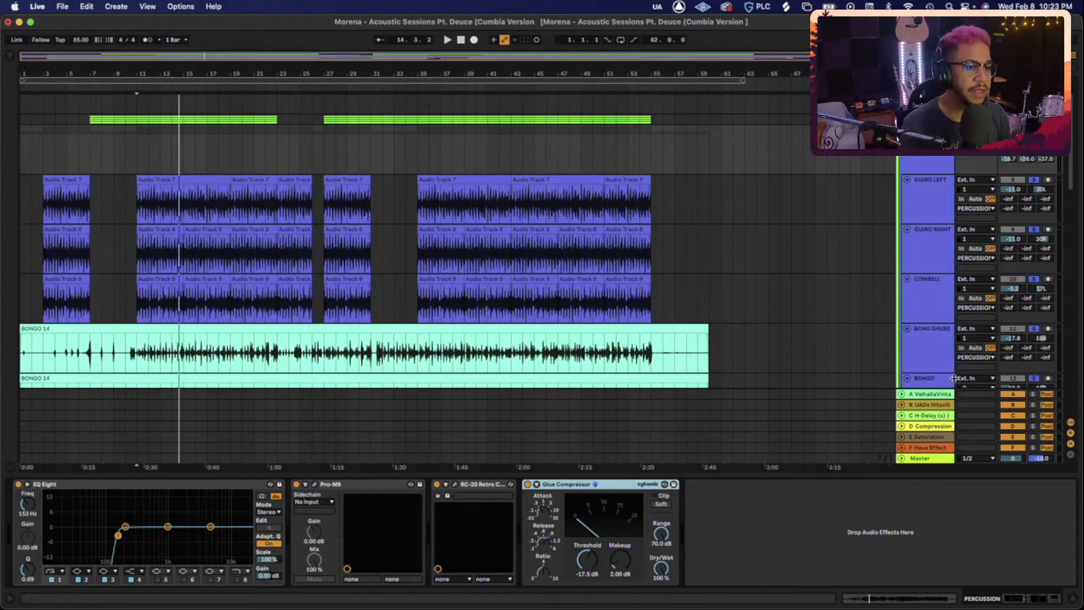
Clear the solos on the percussion and claps tracks, and collapse the PERCUSSION group to bring up the rhythm tracks
left_click(1034, 130)
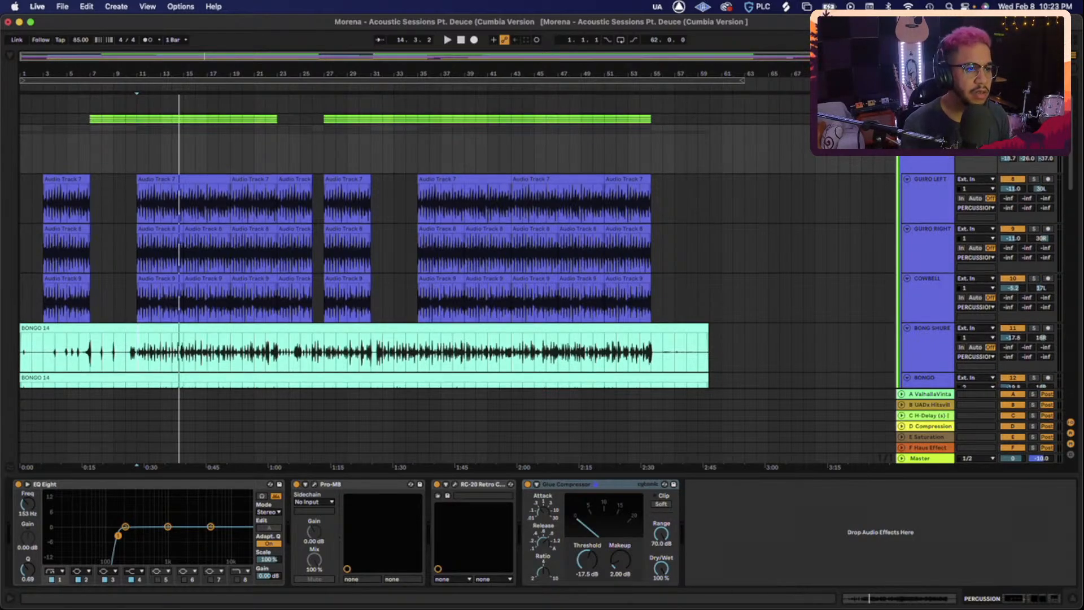
left_click(906, 129)
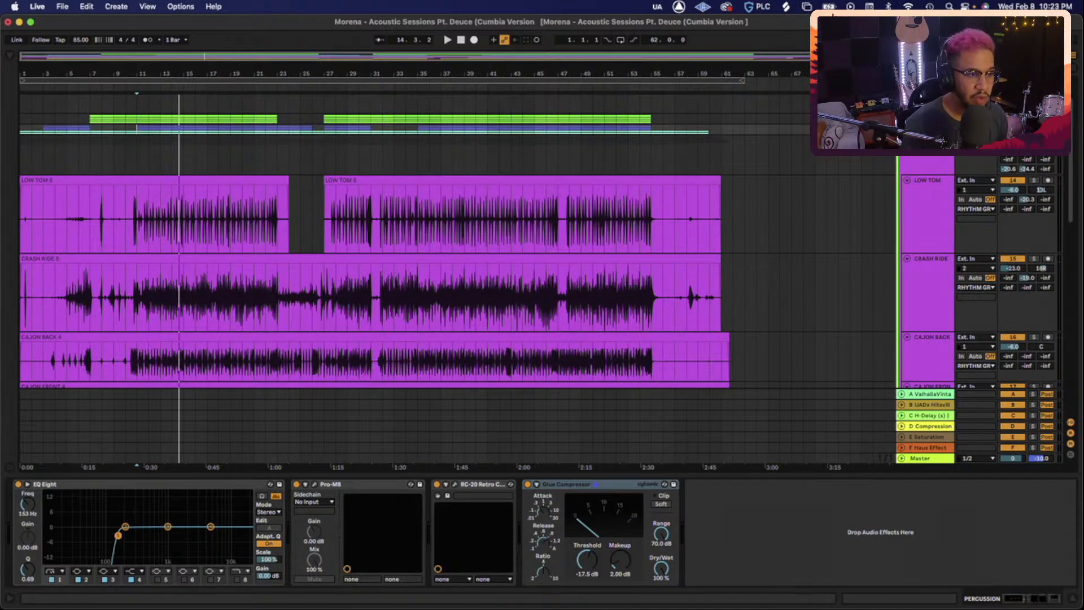
scroll(372, 254, "down", 3)
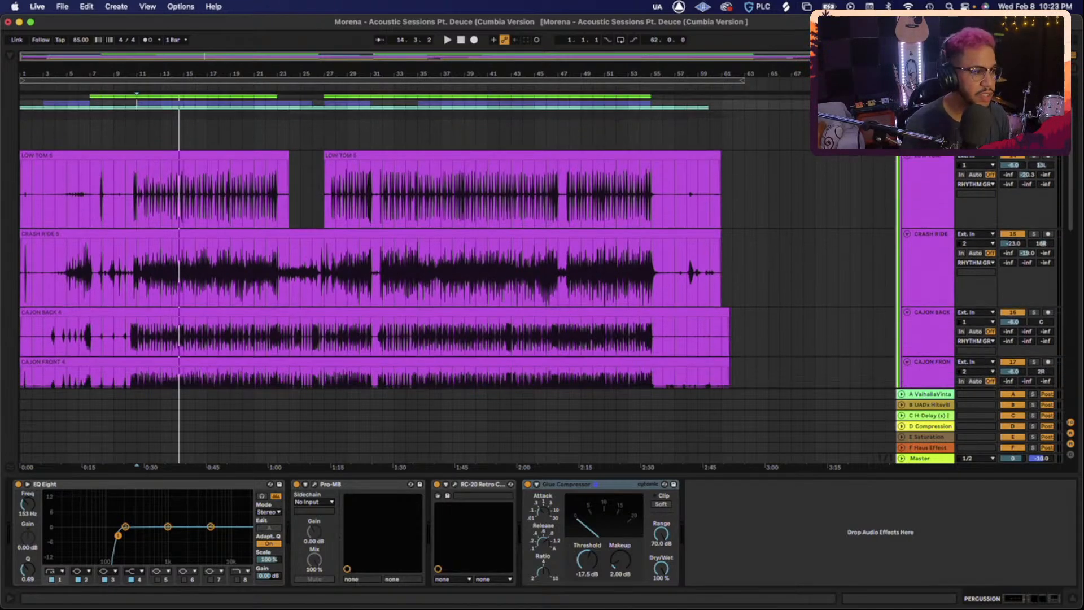
scroll(929, 220, "down", 3)
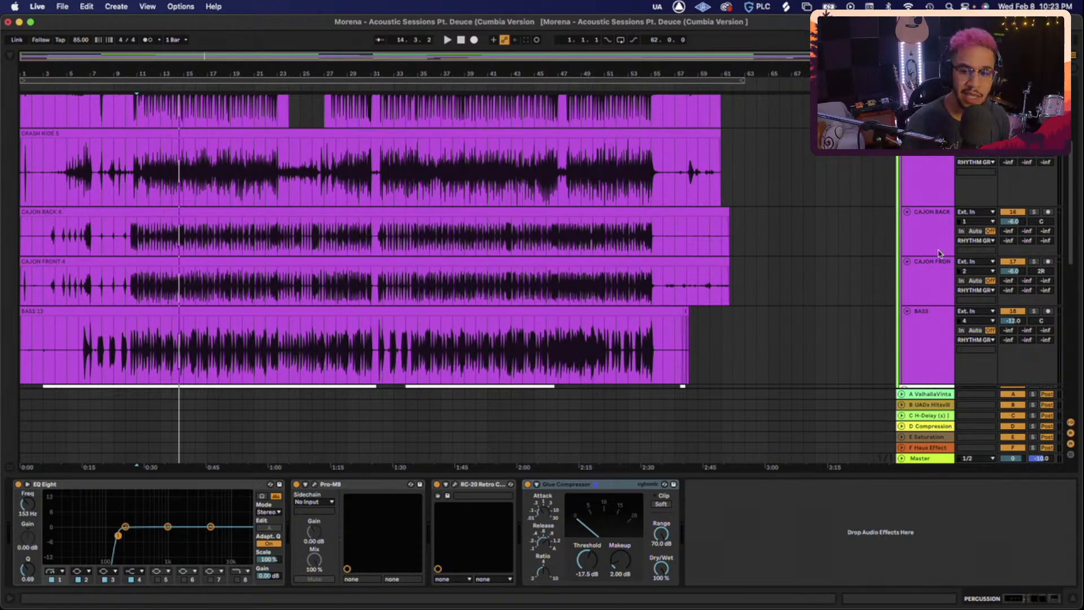
Inspect the device chains on the BASS, CRASH RIDE and LOW TOM tracks
left_click(929, 328)
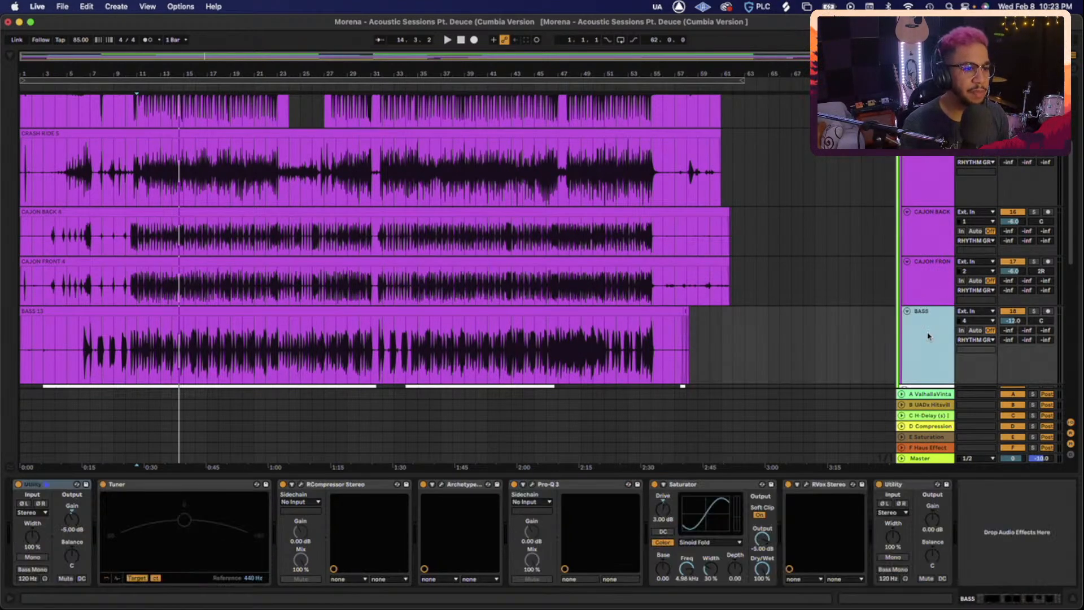
scroll(928, 335, "up", 2)
scroll(928, 336, "up", 3)
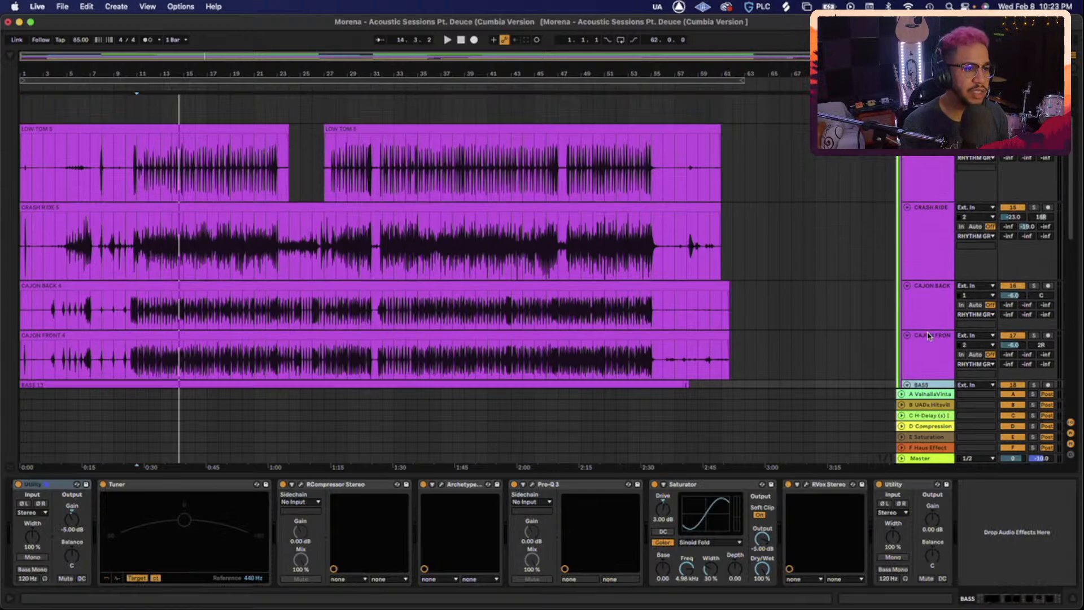
left_click(928, 277)
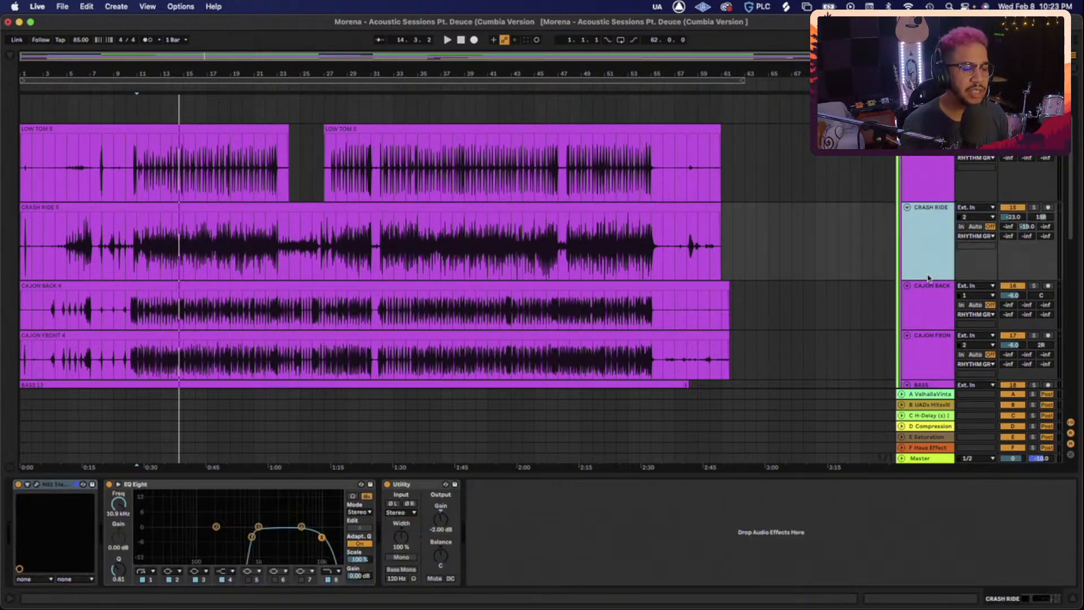
left_click(938, 177)
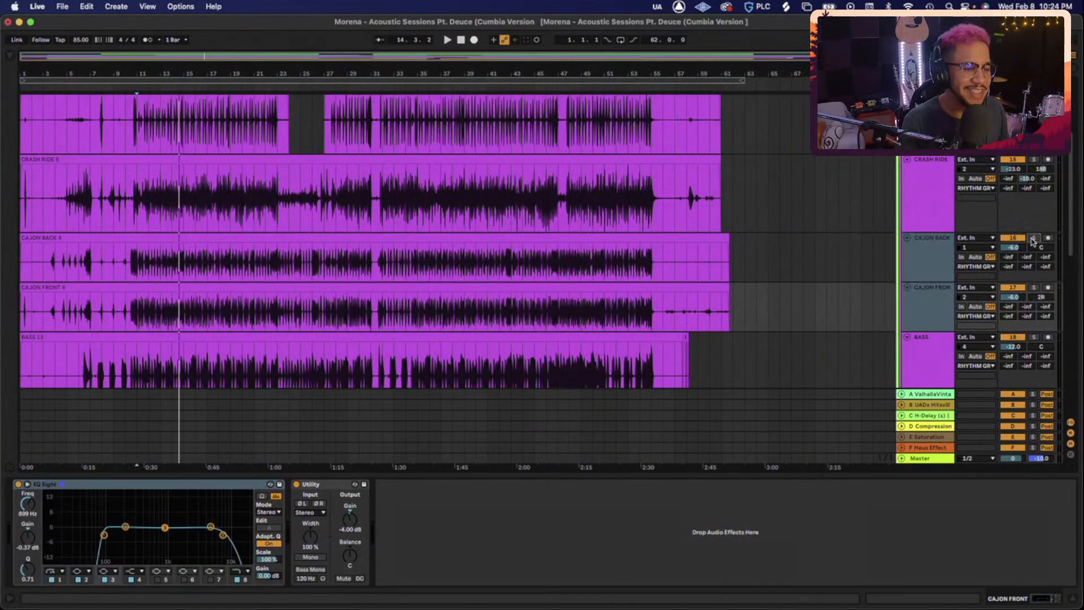
Solo CAJON BACK and CAJON FRONT together and play them from bar 11
left_click(1032, 240)
key("space")
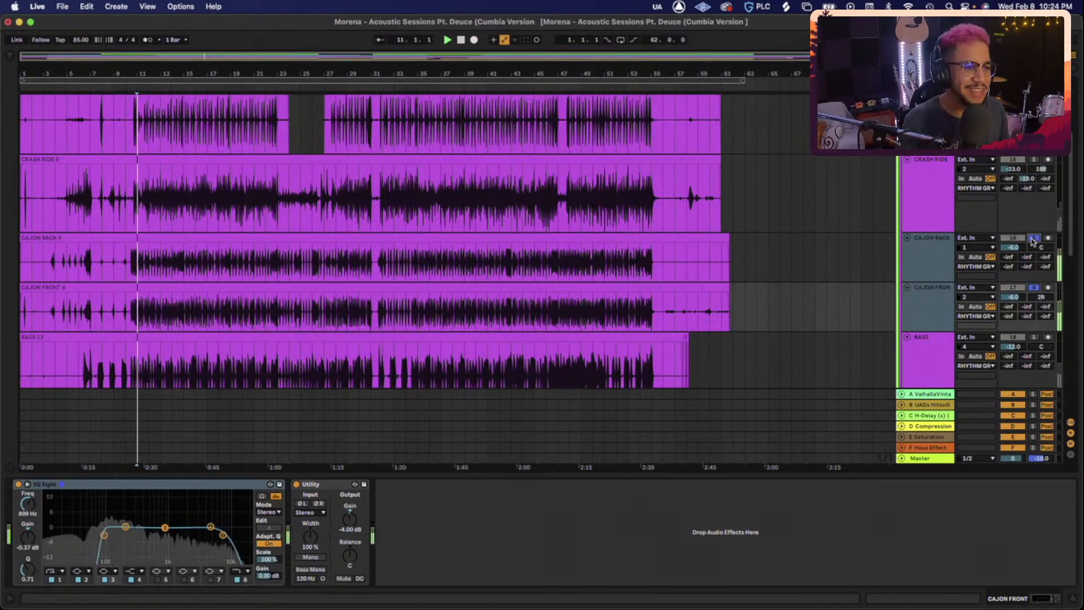
key("space")
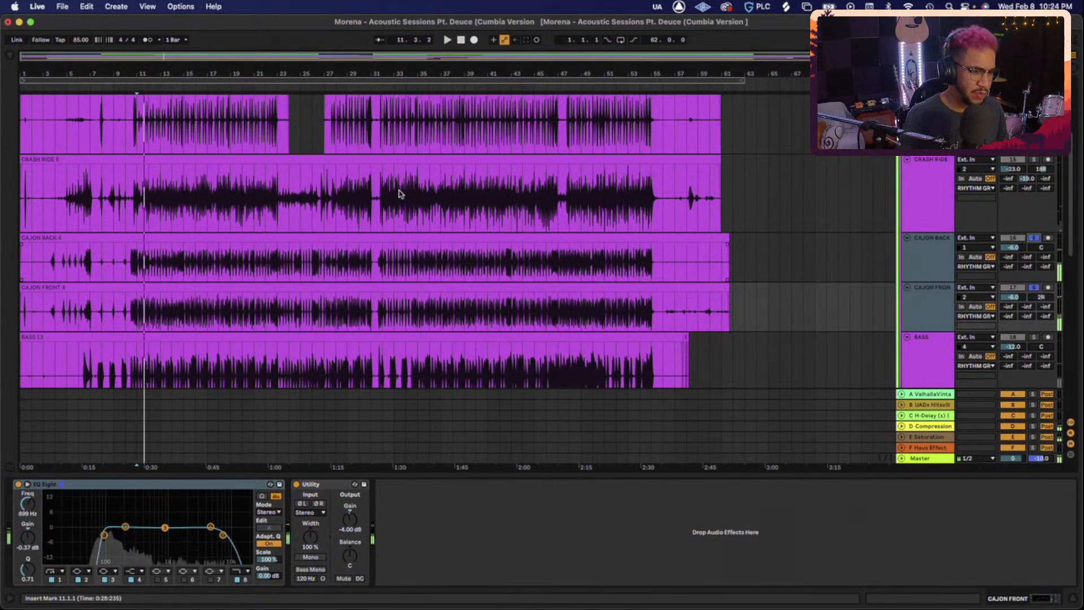
Show the RHYTHM GROUP's device chain and play the soloed cajons through it from bar 11
scroll(935, 264, "up", 3)
scroll(936, 264, "up", 2)
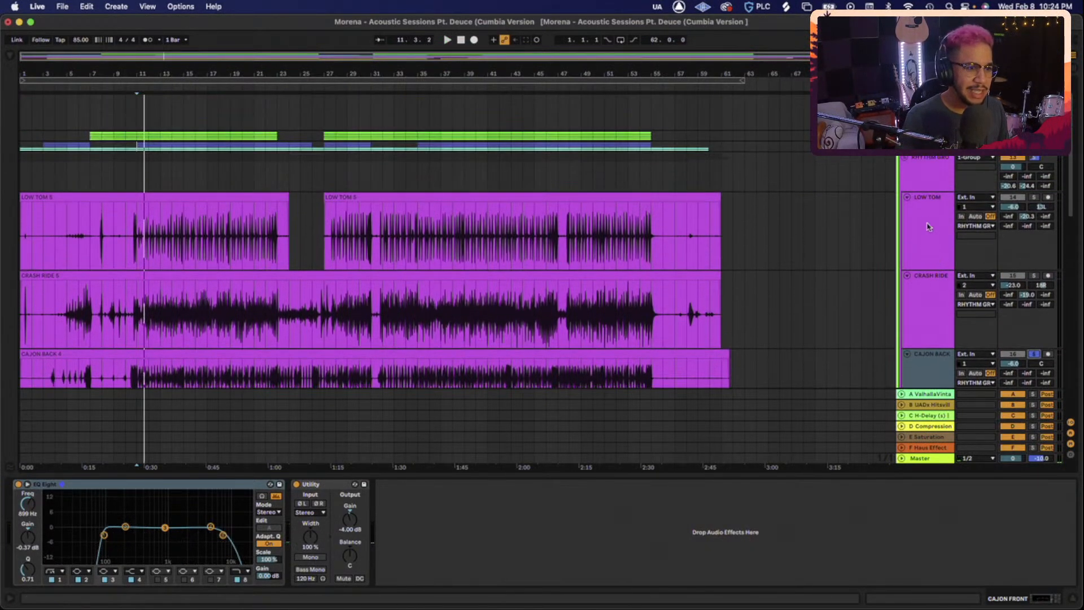
left_click(940, 181)
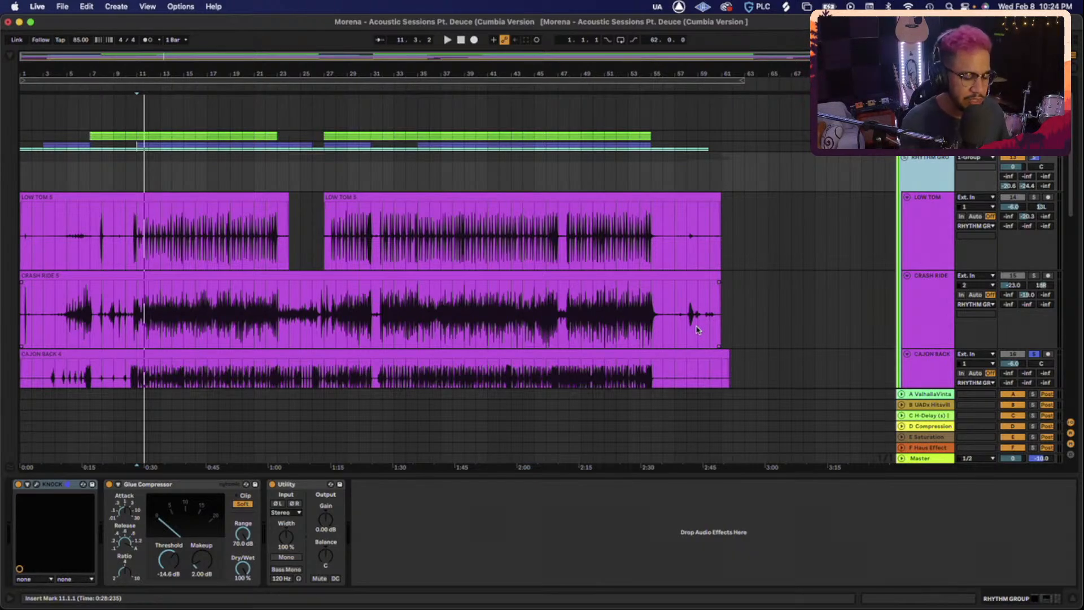
key("space")
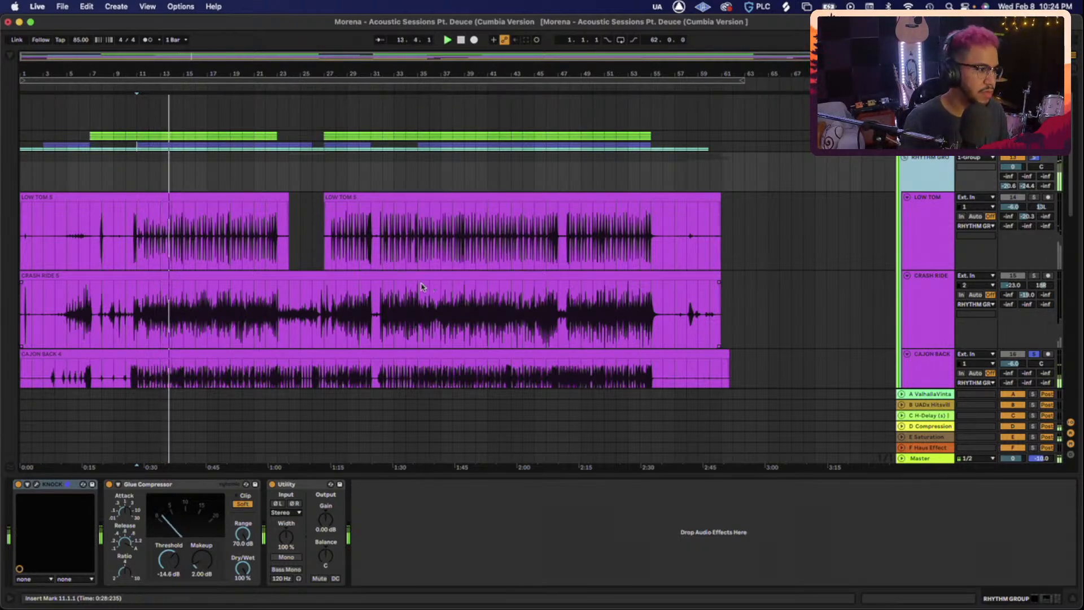
scroll(420, 286, "down", 6)
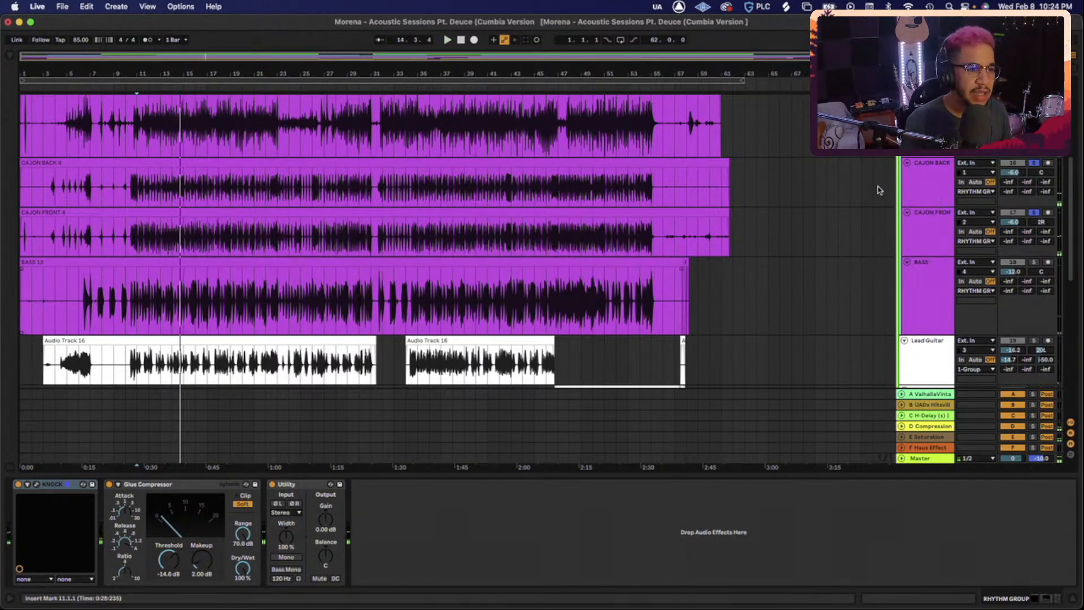
left_click(961, 182)
left_click(975, 182)
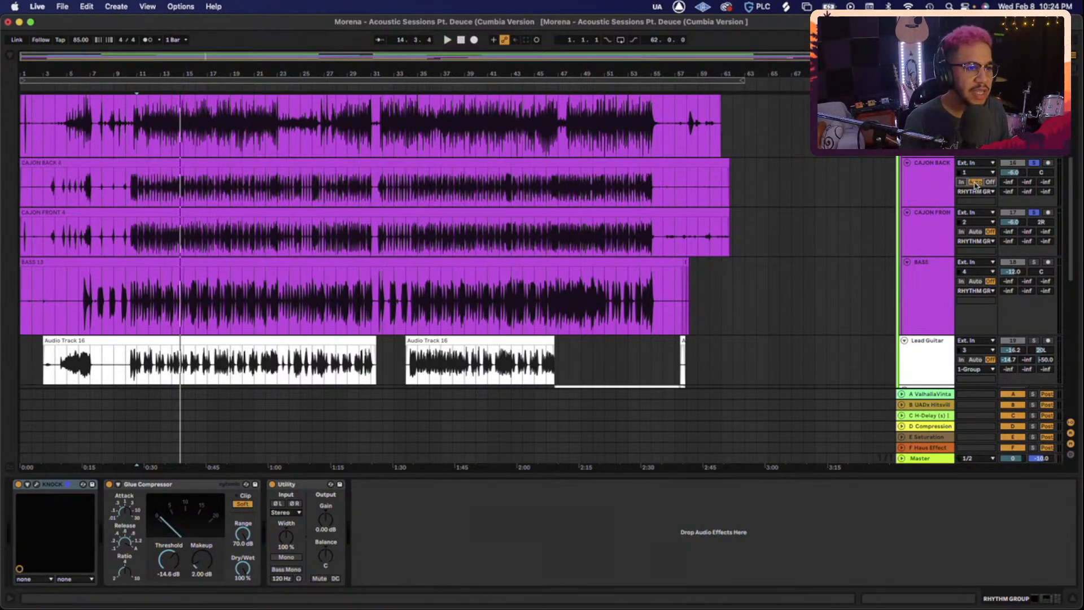
left_click(990, 182)
Bypass KNOCK, Glue Compressor and Utility together in the RHYTHM GROUP's device chain
left_click(920, 183)
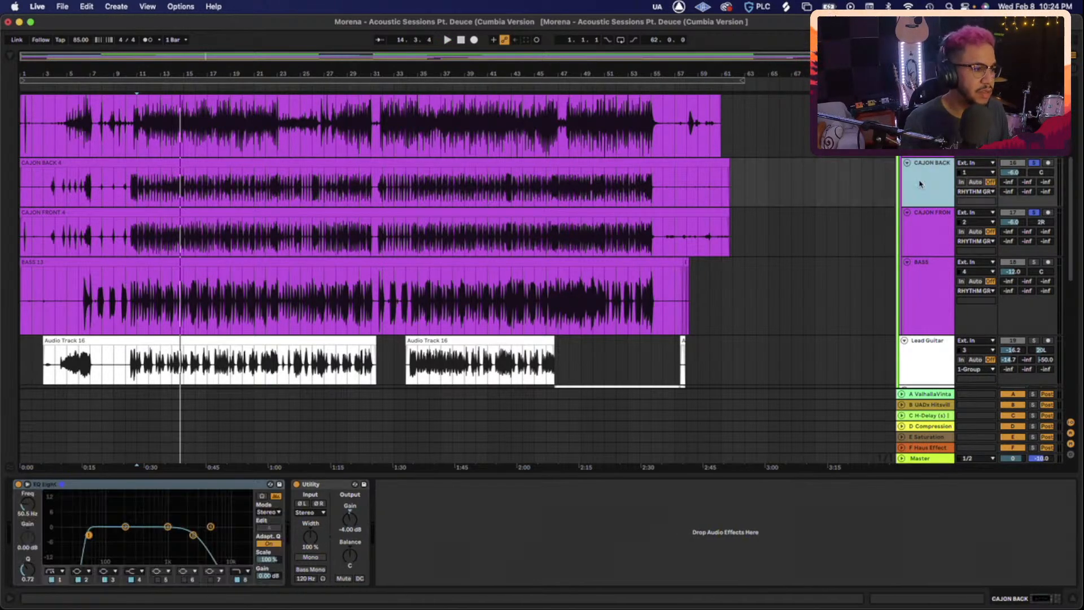
scroll(919, 183, "up", 5)
left_click(936, 164)
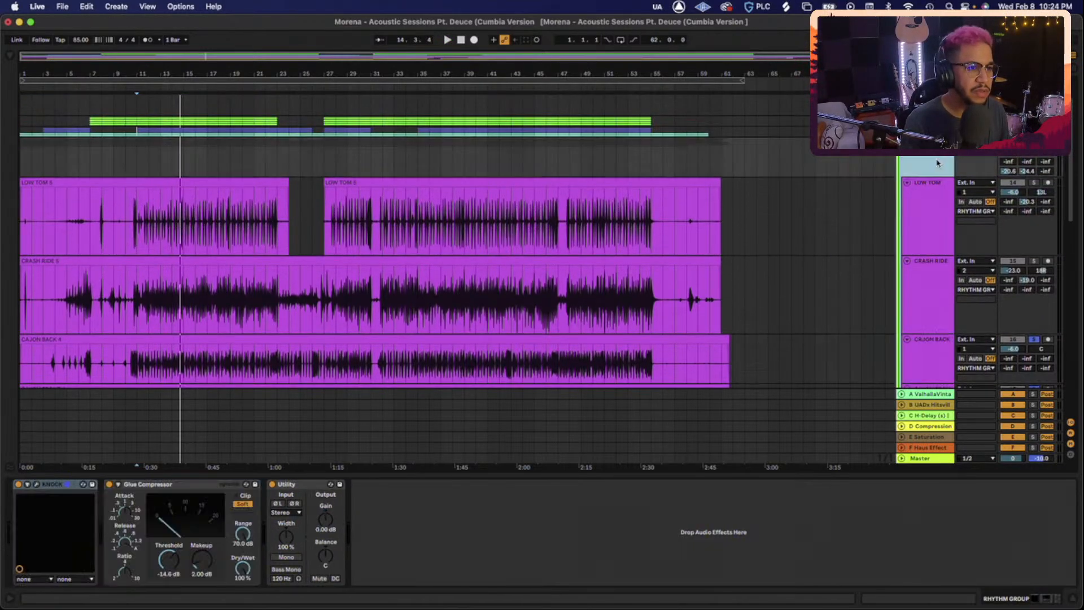
scroll(936, 163, "down", 2)
left_click(63, 486)
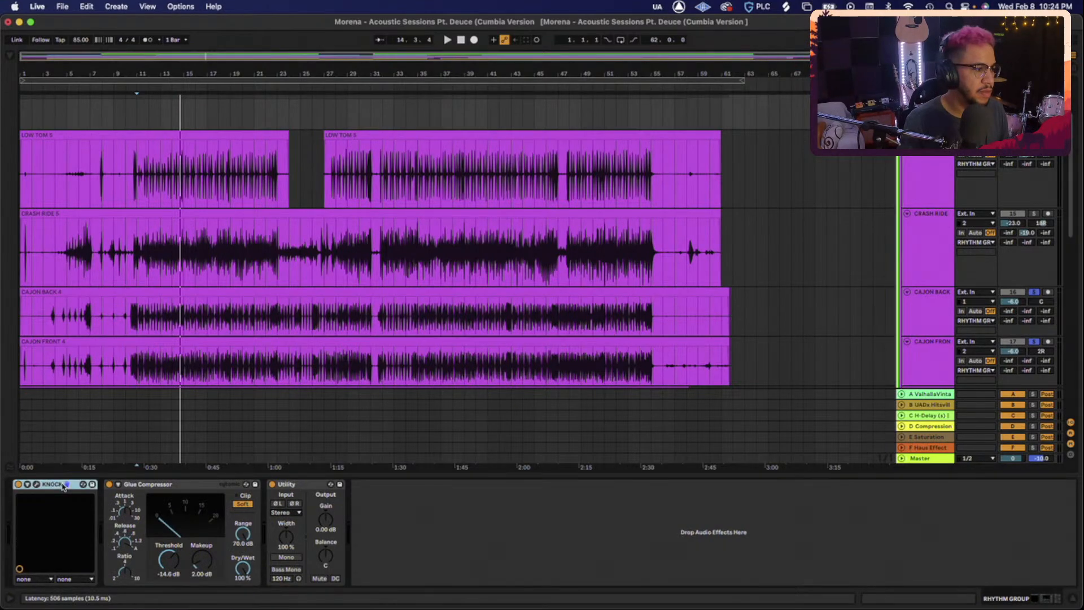
left_click(305, 487, "shift")
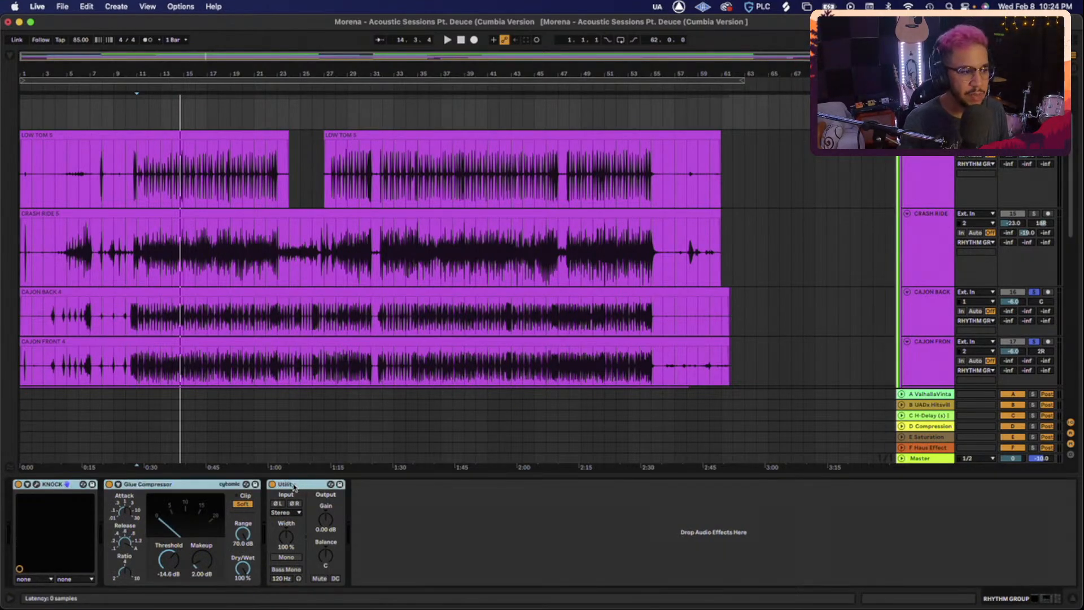
left_click(272, 483)
Play the soloed cajons without group processing from bar 11 and examine CAJON BACK's EQ Eight and Utility
scroll(244, 330, "down", 7)
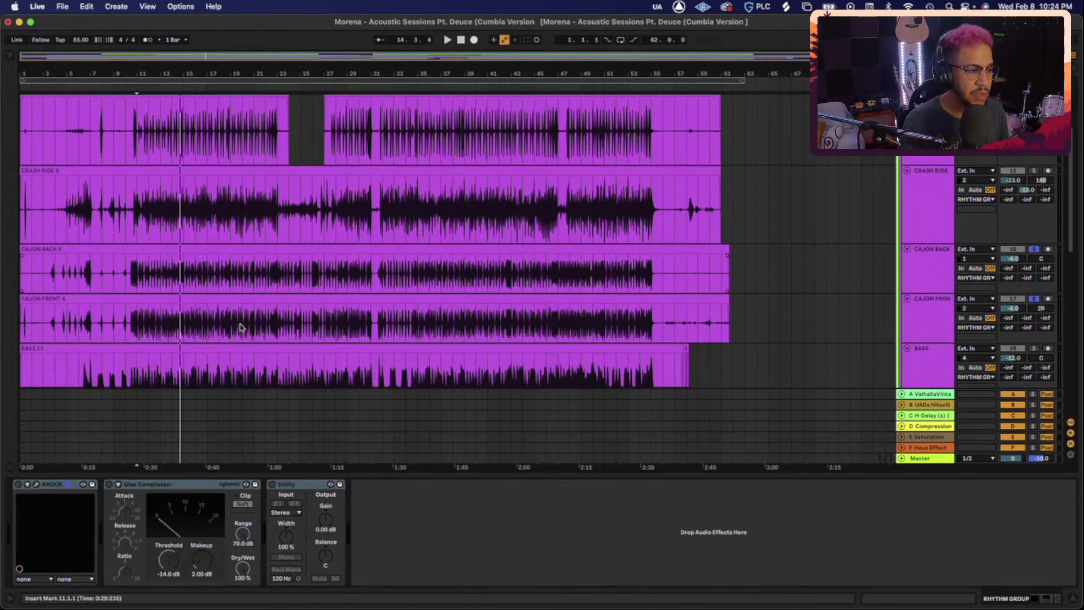
scroll(247, 333, "up", 1)
key("space")
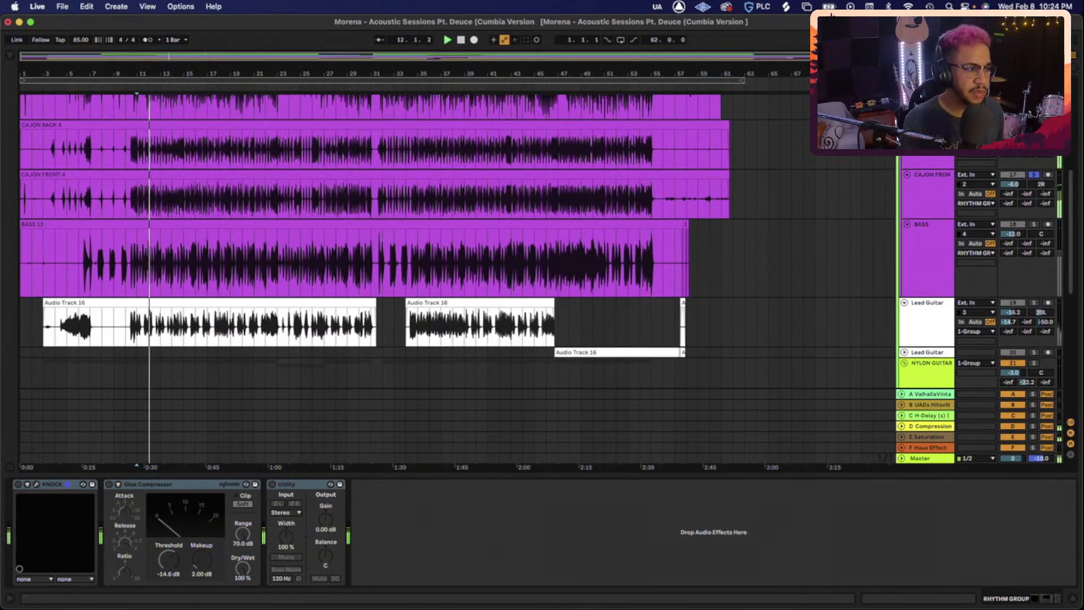
left_click(928, 129)
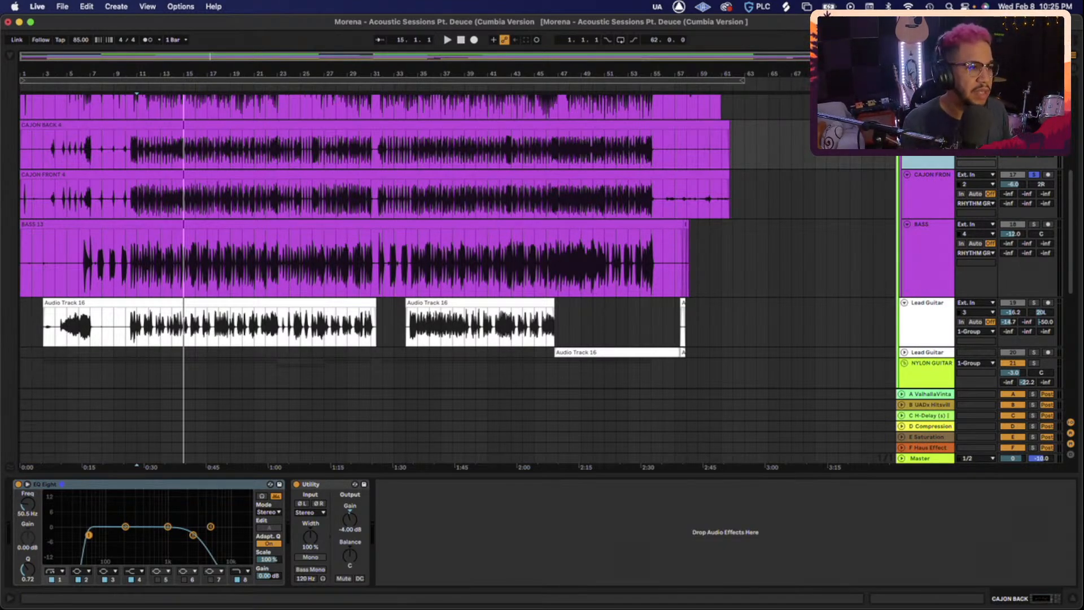
key("space")
scroll(935, 157, "up", 1)
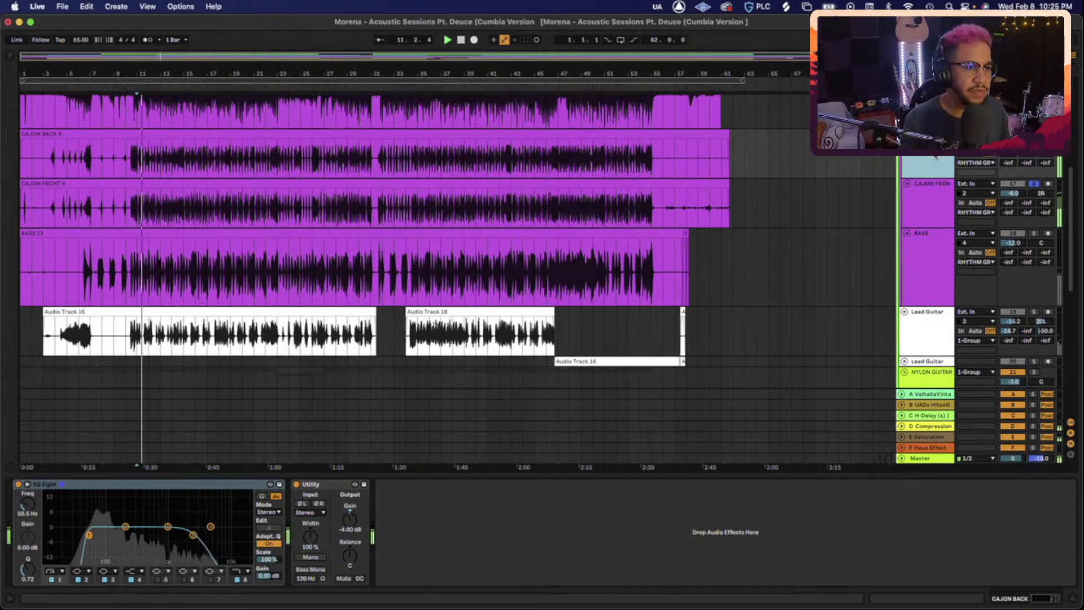
scroll(935, 158, "up", 5)
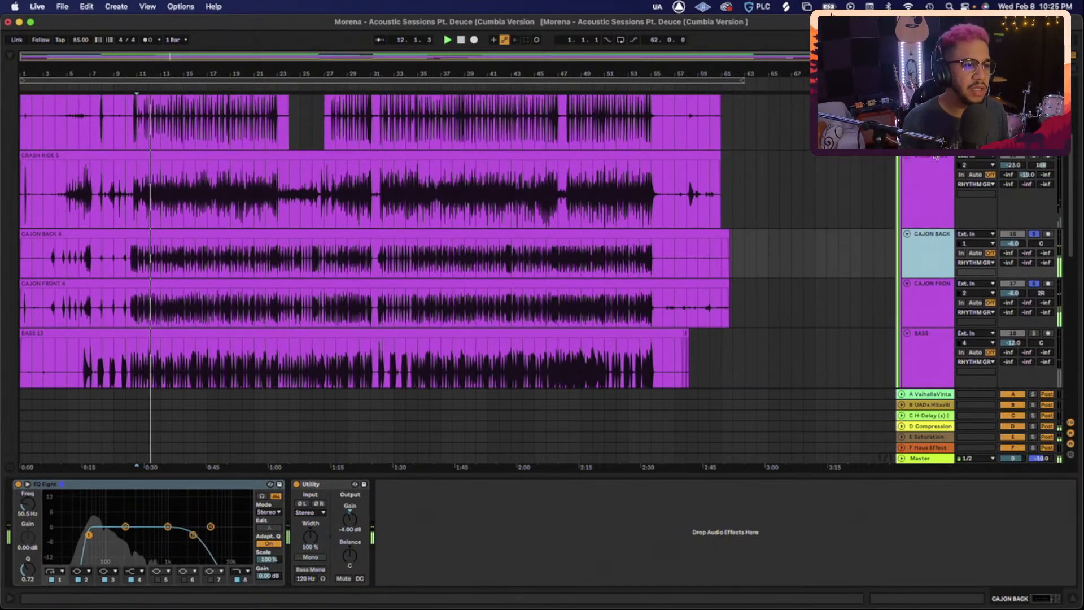
Switch the RHYTHM GROUP's KNOCK back on during playback from bar 11, inspecting its controls with the dry/wet mix near the middle
scroll(936, 158, "up", 2)
left_click(939, 174)
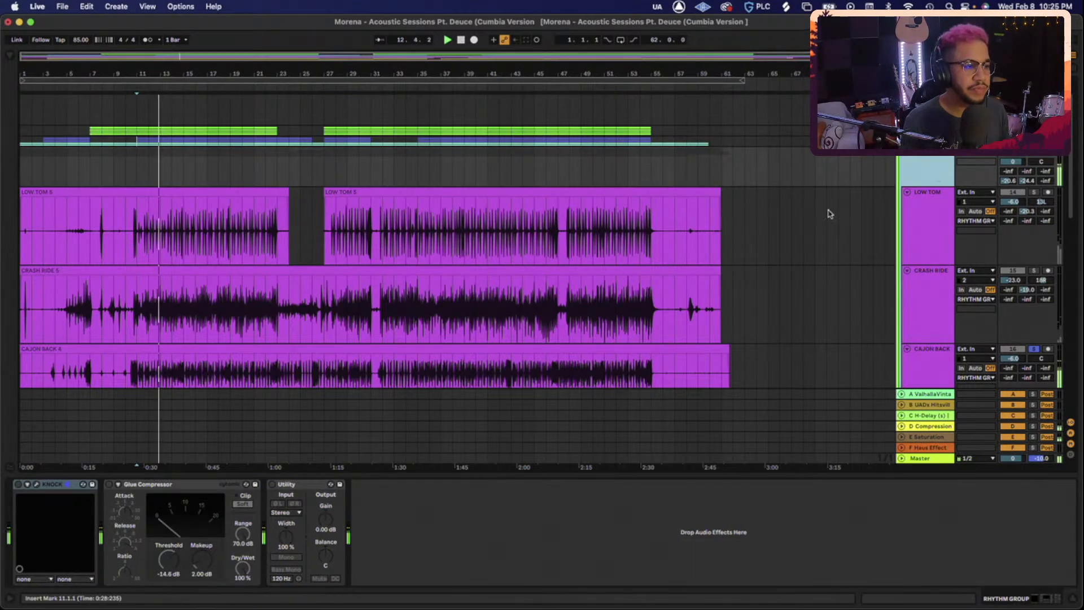
left_click(38, 484)
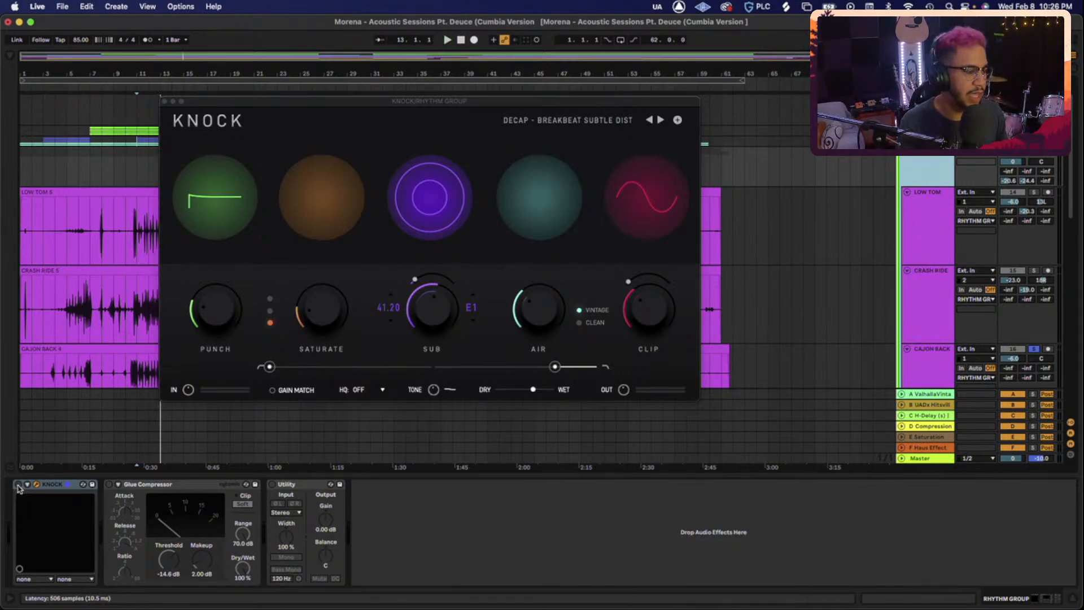
key("space")
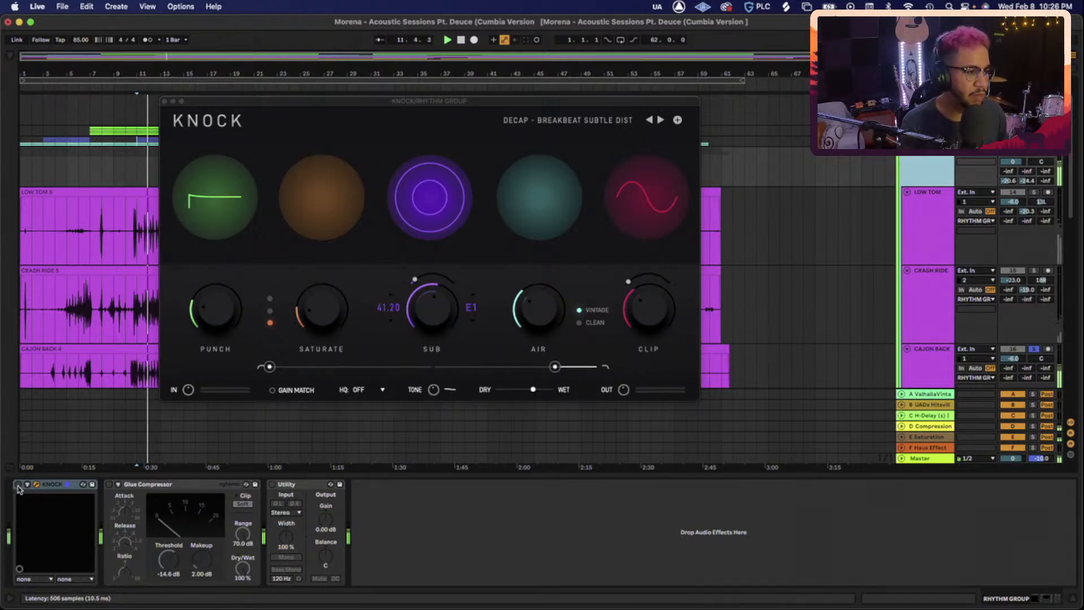
left_click(17, 484)
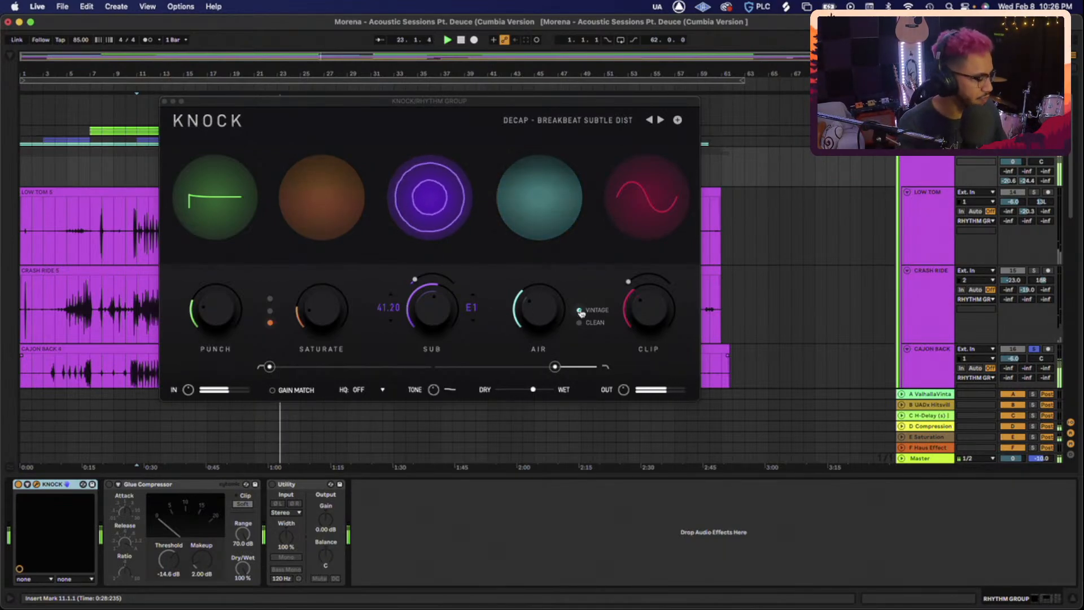
left_click(532, 391)
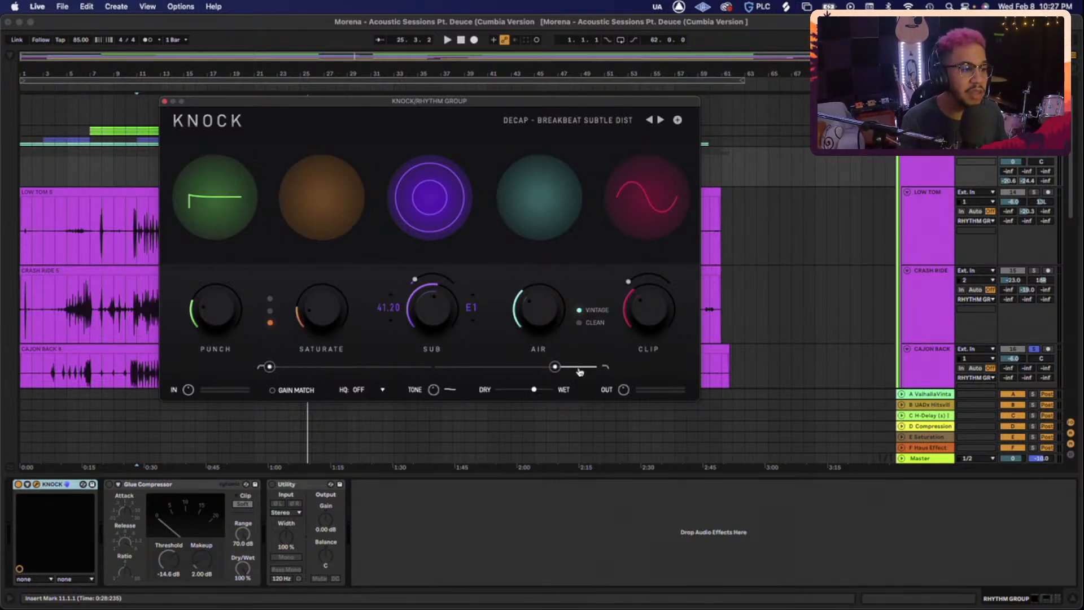
left_click(164, 102)
Play the cajons from bar 11 and re-enable Glue Compressor and Utility on the RHYTHM GROUP one after the other
left_click(932, 169)
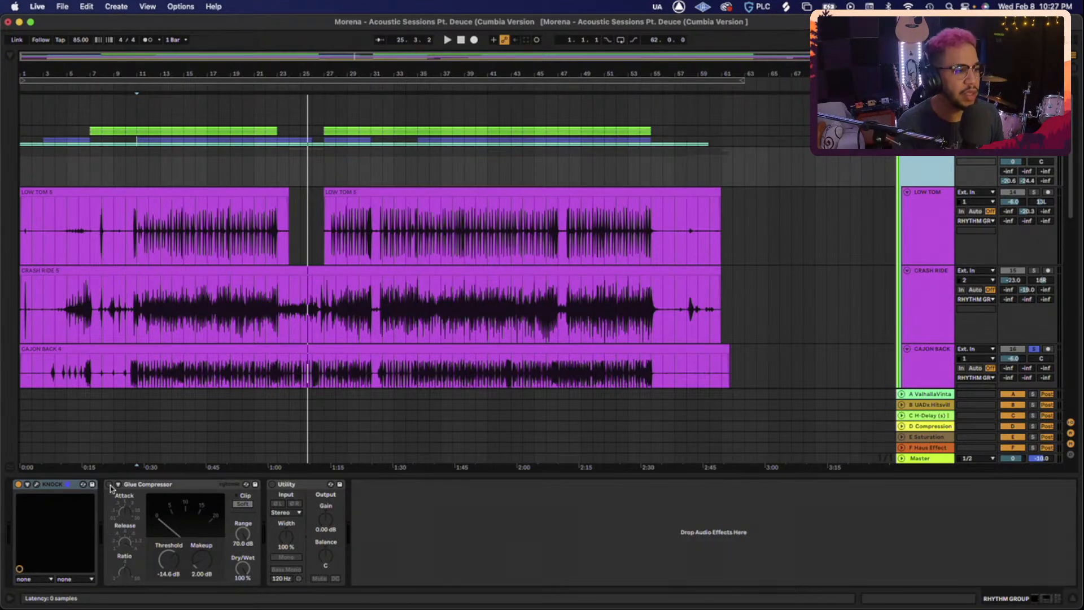
key("space")
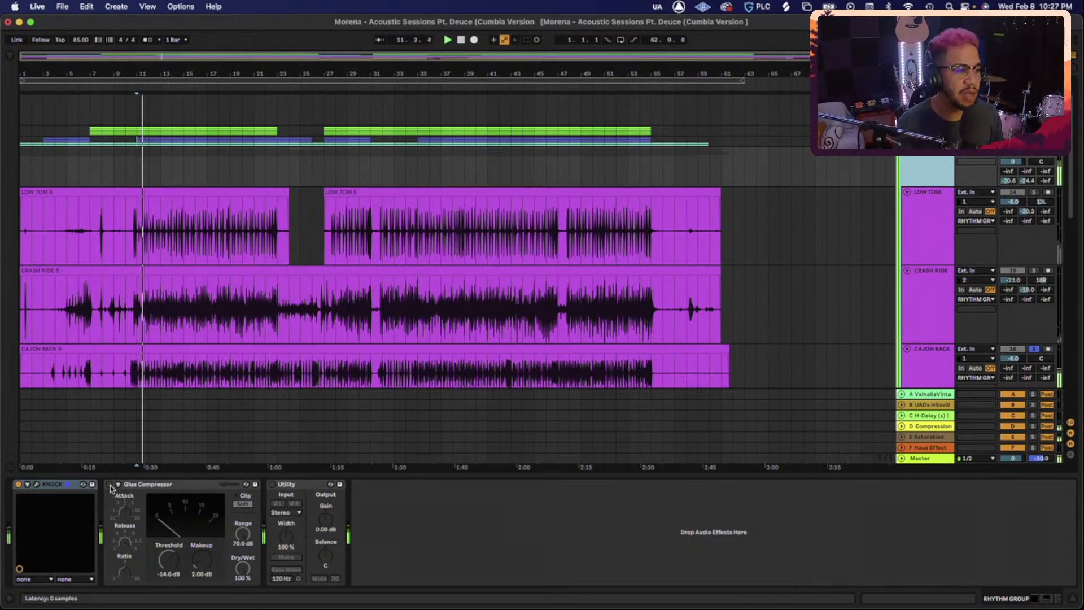
left_click(111, 485)
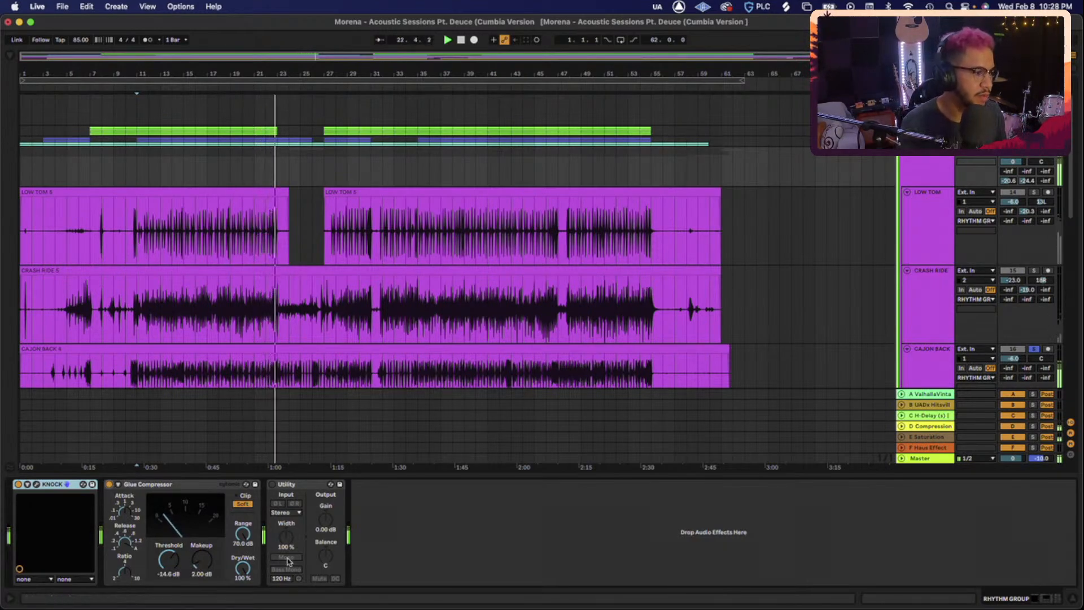
left_click(272, 483)
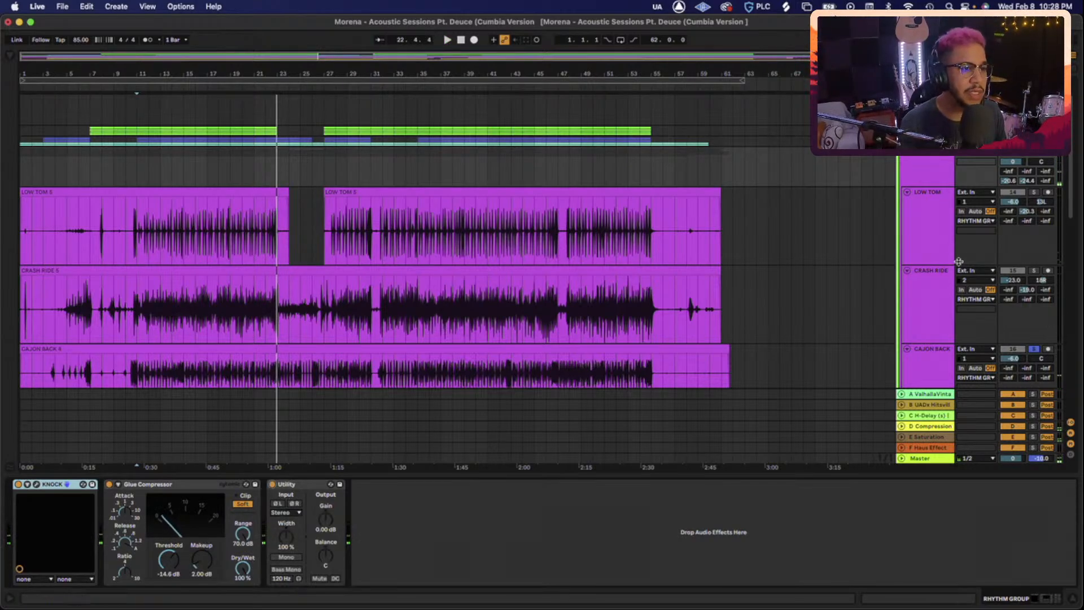
Insert a Pro-Q 3 from the plug-in collection between Glue Compressor and Utility on the RHYTHM GROUP
left_click(930, 171)
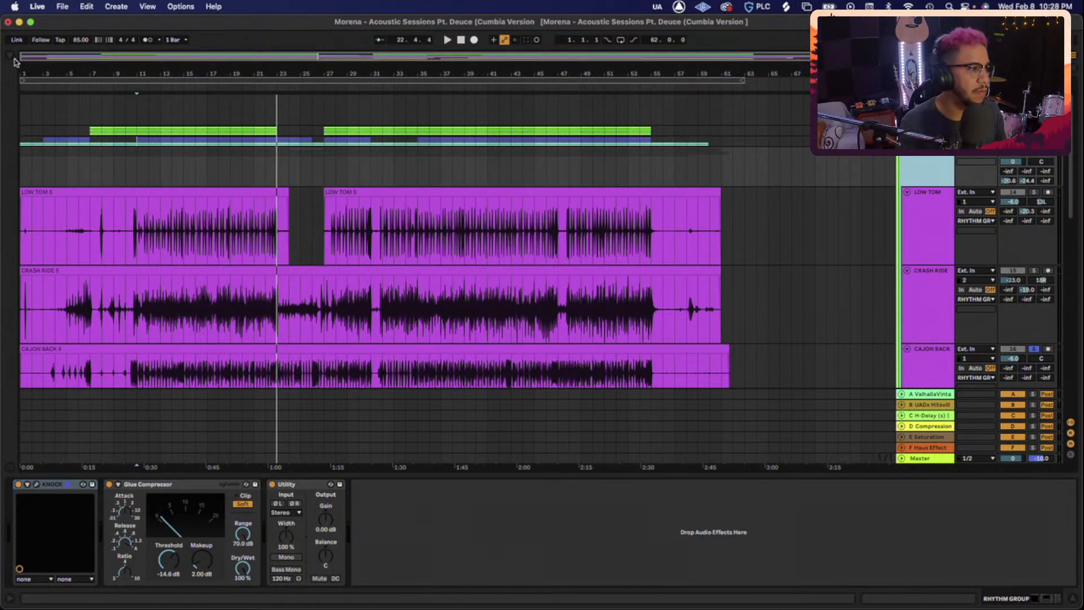
left_click(10, 57)
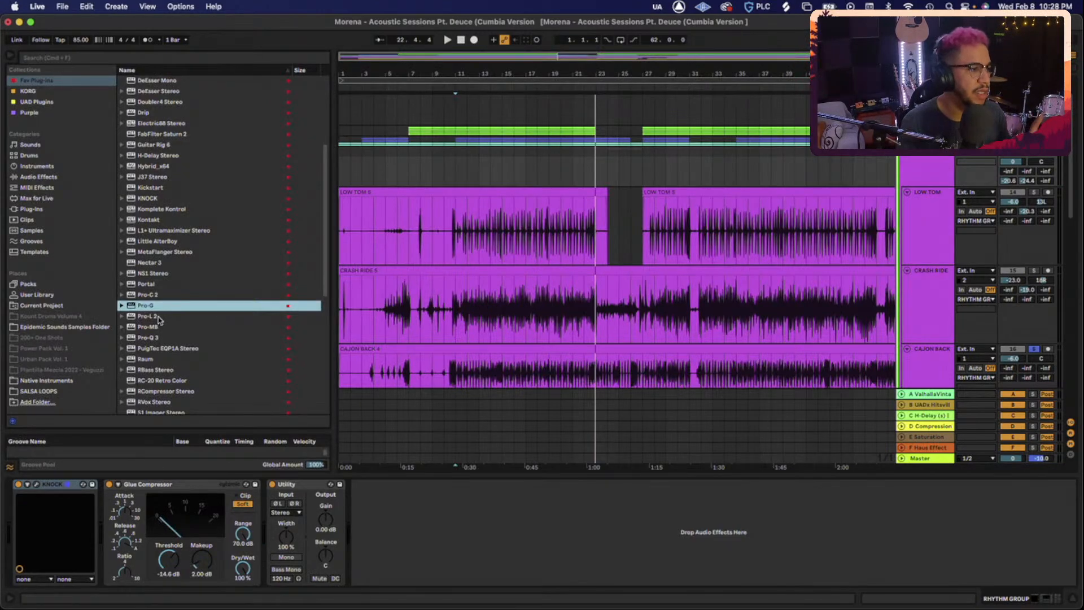
left_click_drag(154, 340, 285, 540)
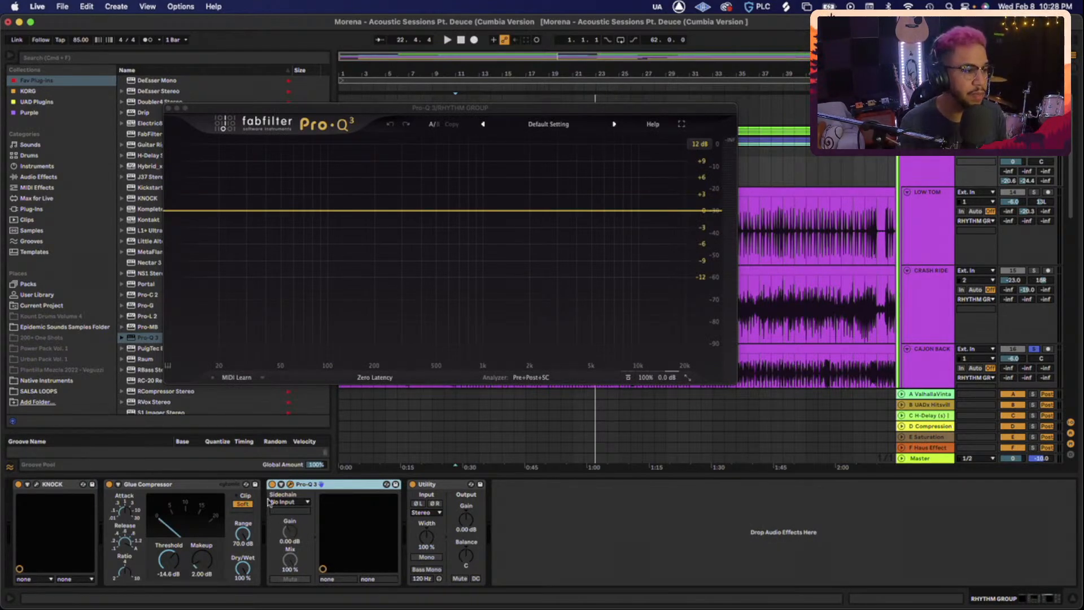
Add a 24 dB/oct low cut just above 50 Hz in Pro-Q 3 while playing the cajons from bar 11
key("space")
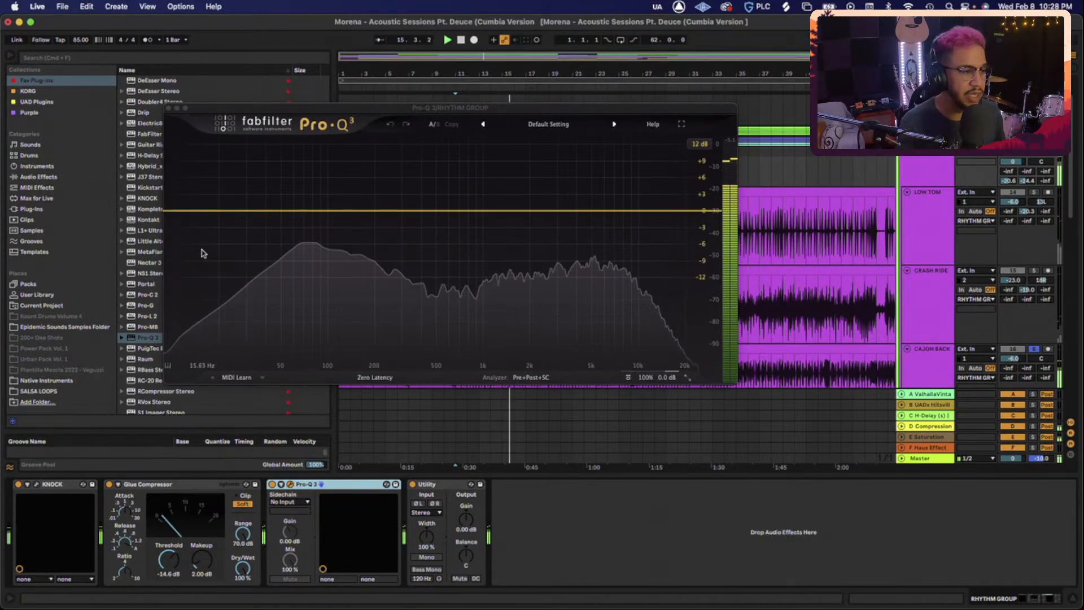
double_click(189, 211)
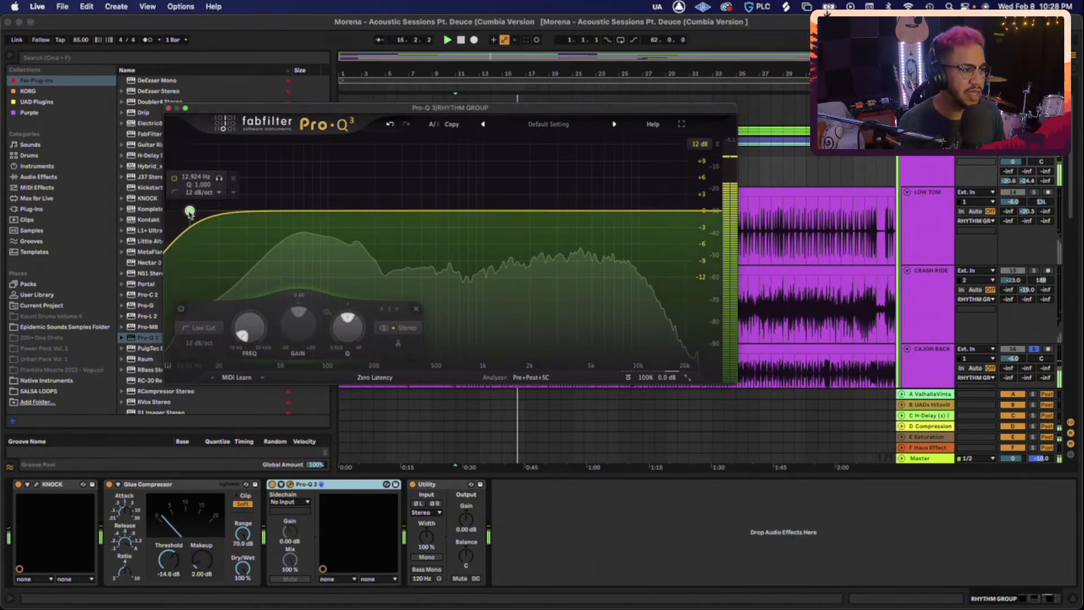
left_click_drag(189, 211, 224, 212)
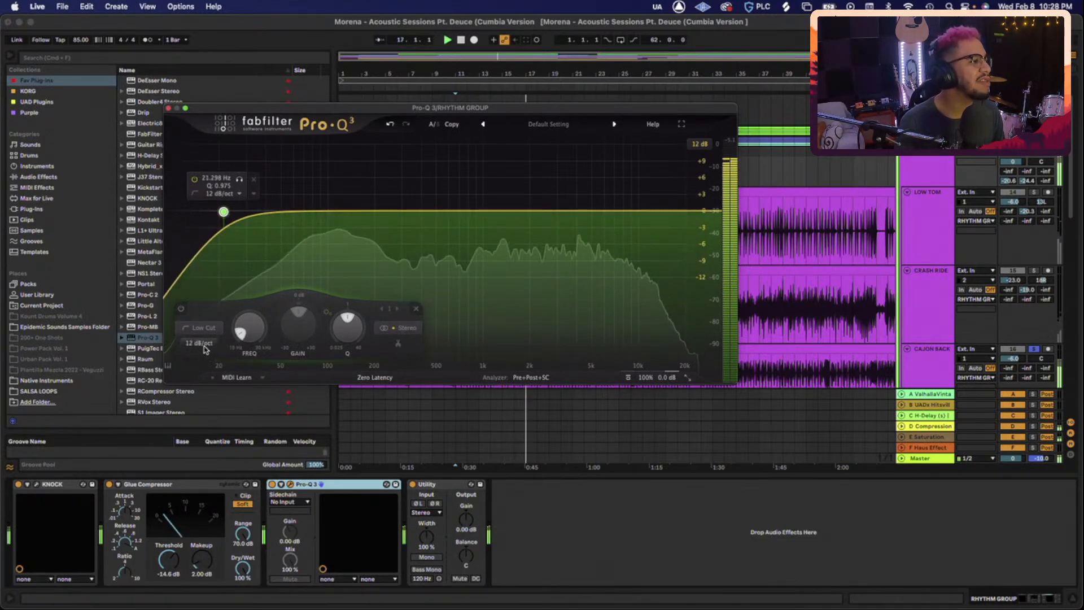
left_click(203, 344)
left_click(208, 395)
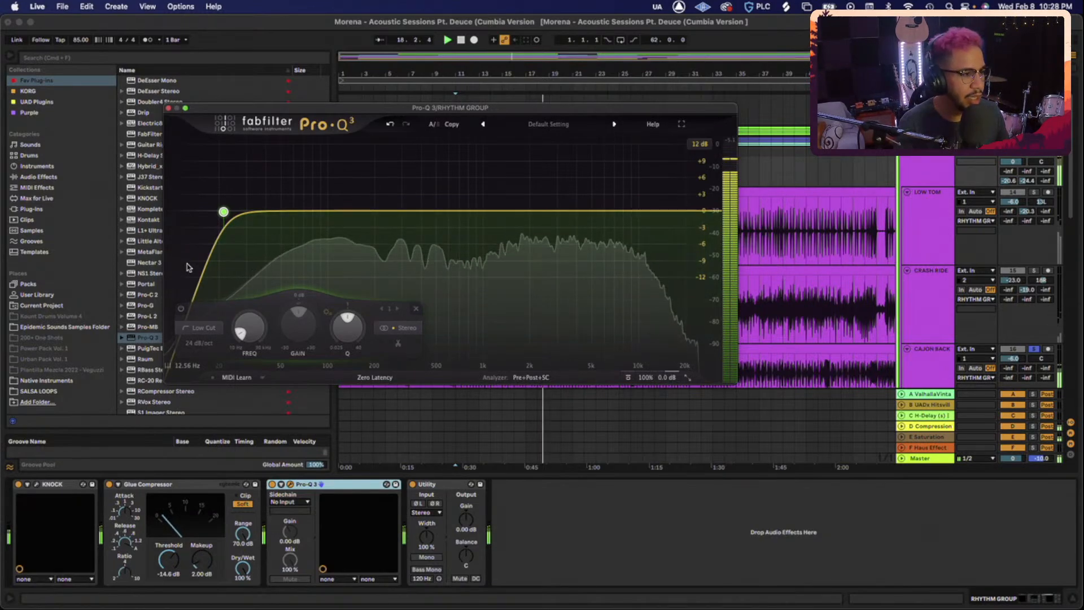
left_click_drag(223, 211, 290, 215)
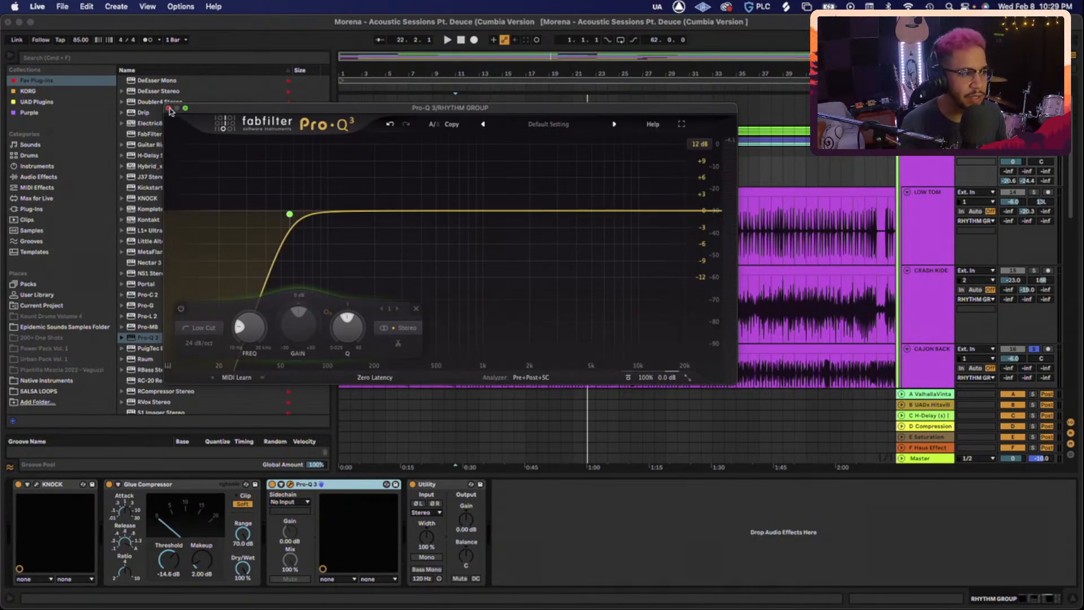
left_click(169, 108)
Show the BASS track's device chain and hide the browser to widen the arrangement
scroll(933, 294, "down", 3)
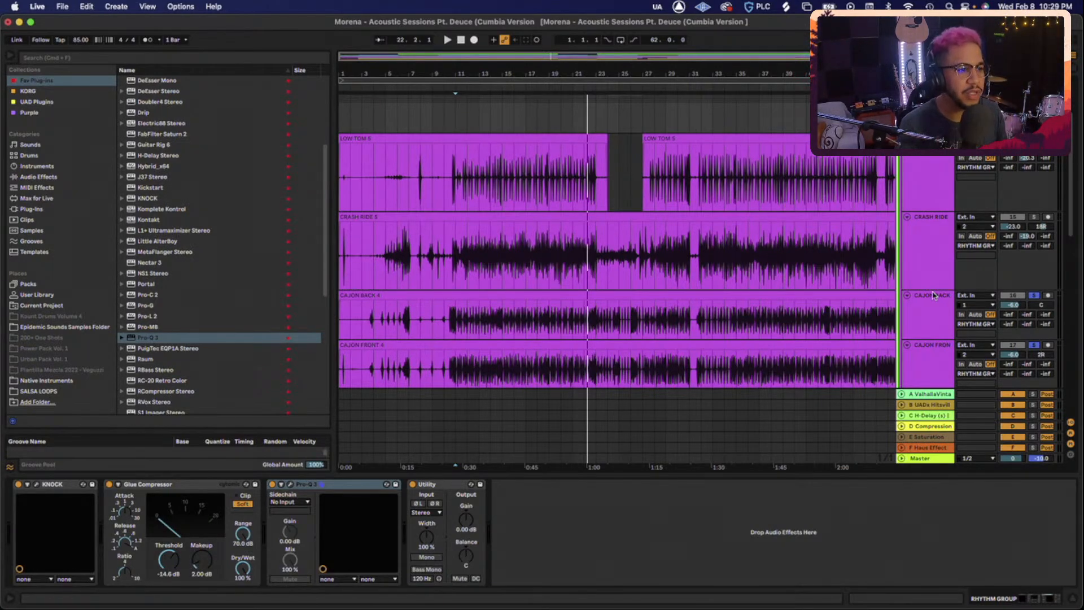
scroll(937, 288, "down", 5)
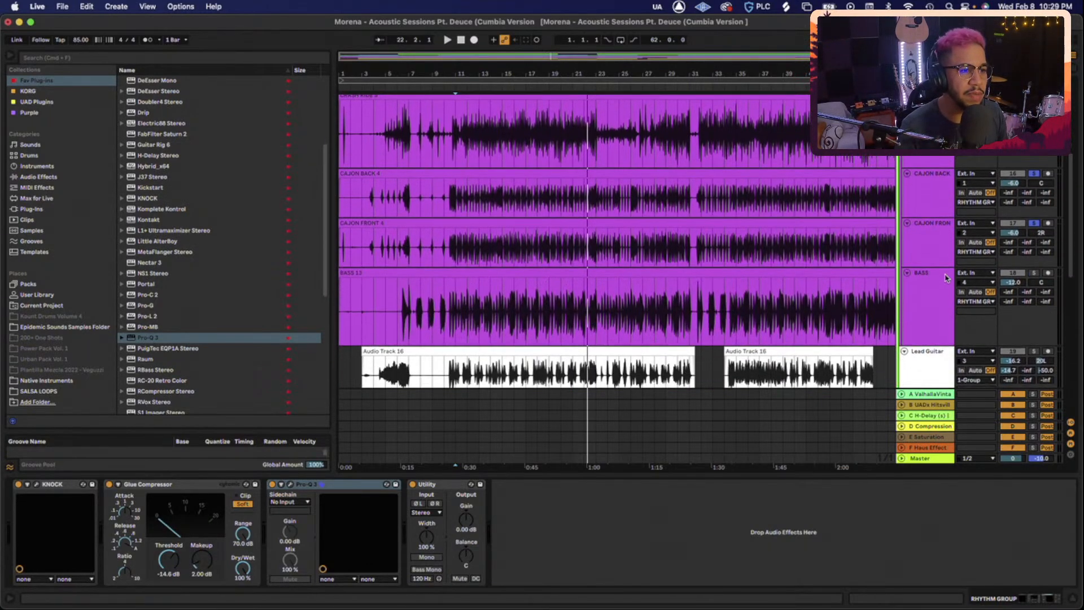
left_click(932, 285)
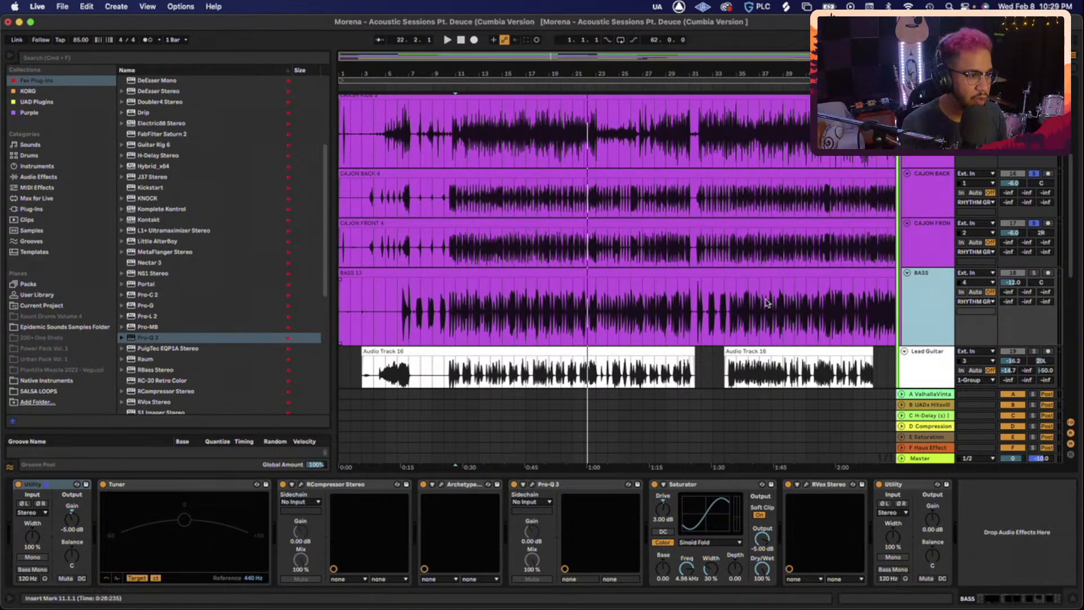
scroll(766, 302, "right", 4)
scroll(764, 303, "left", 2)
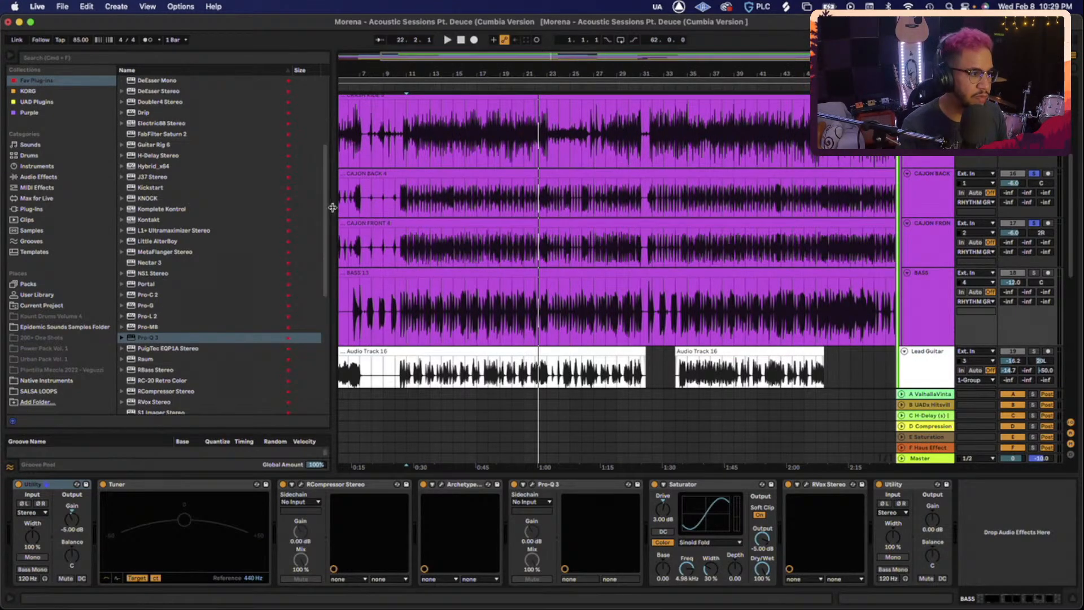
key("alt+super+b")
scroll(333, 210, "left", 2)
scroll(333, 209, "up", 1)
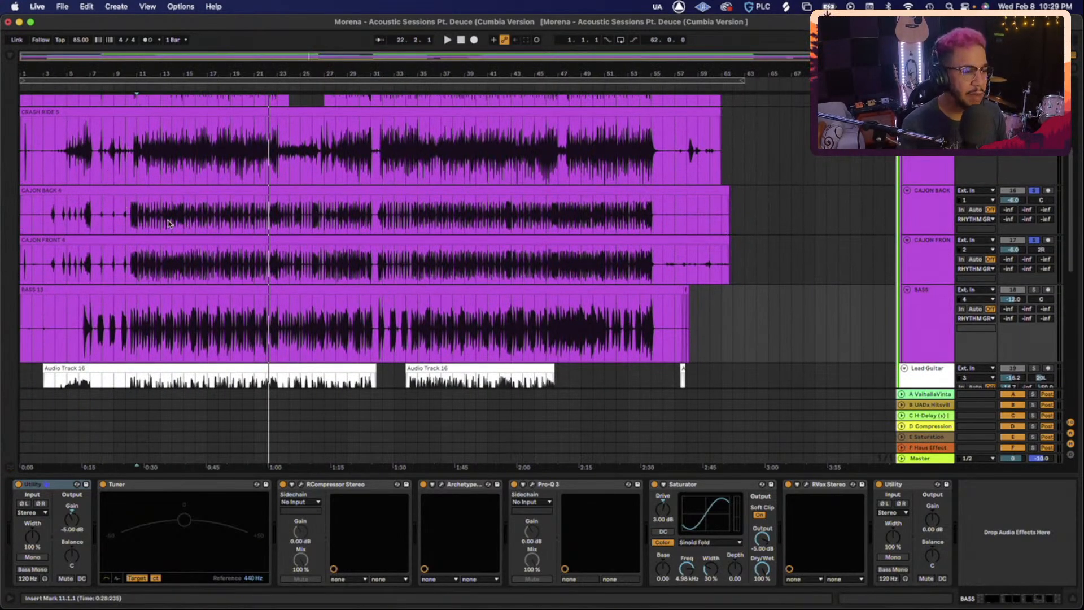
Solo BASS along with the cajons and play from bar 10 with the BASS device chain shown
left_click(129, 263)
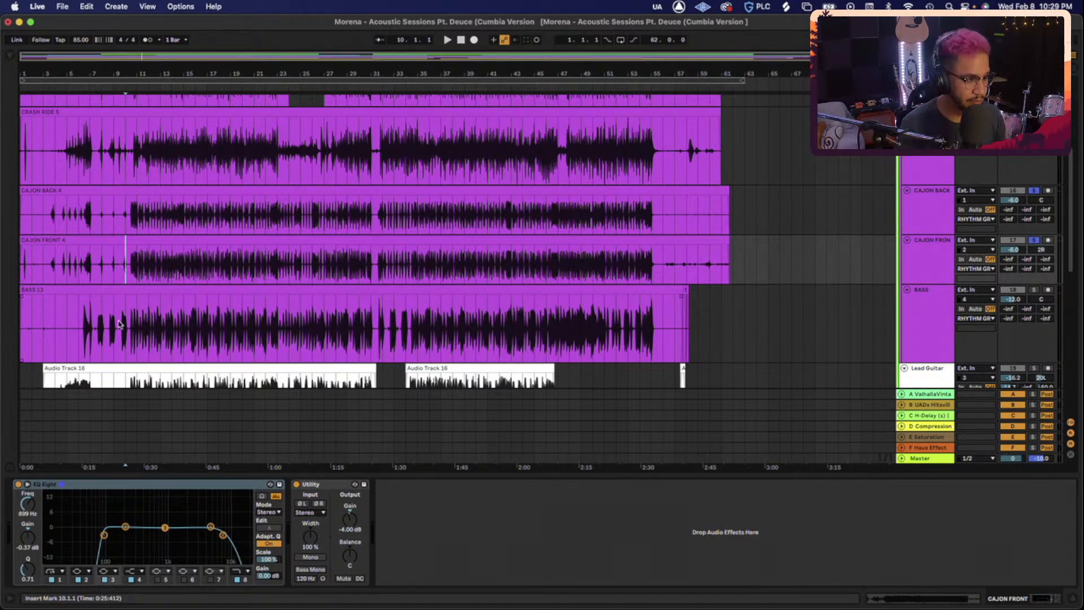
scroll(963, 330, "down", 2)
left_click(1033, 247)
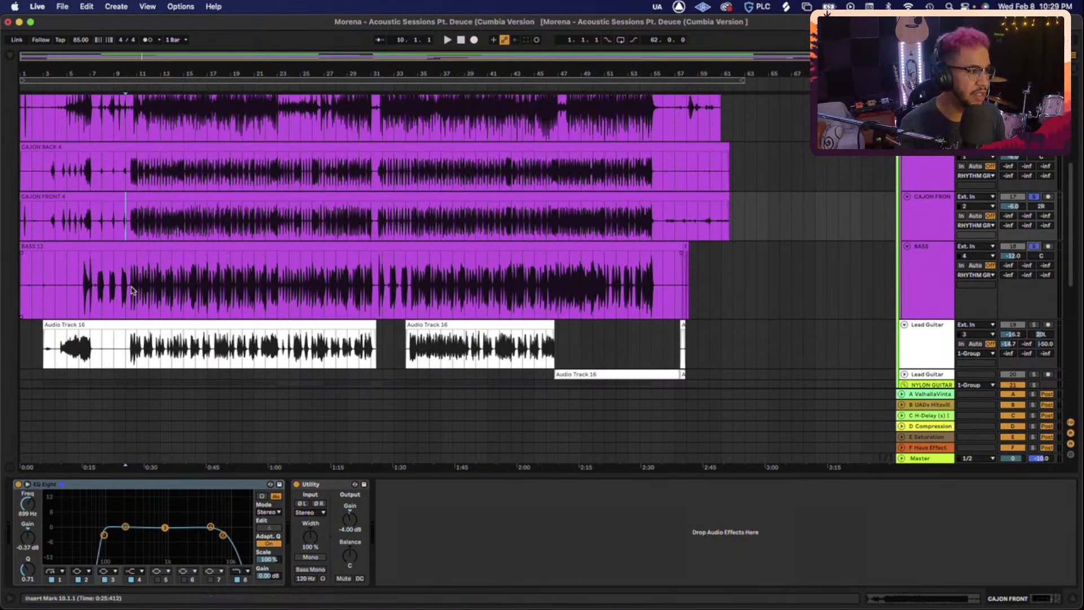
left_click(134, 288)
left_click(126, 284)
key("space")
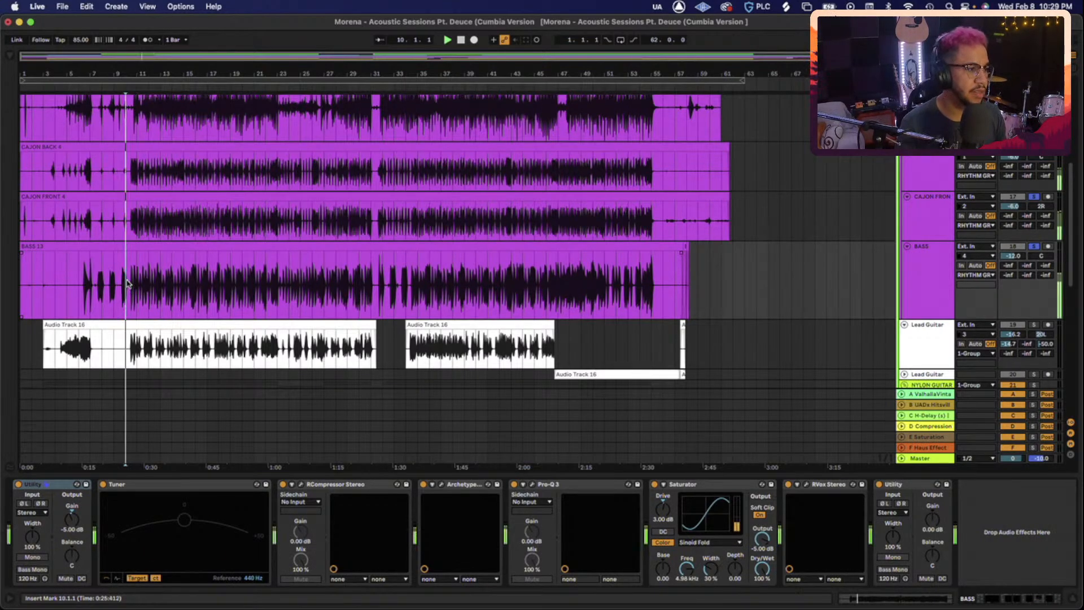
left_click(915, 269)
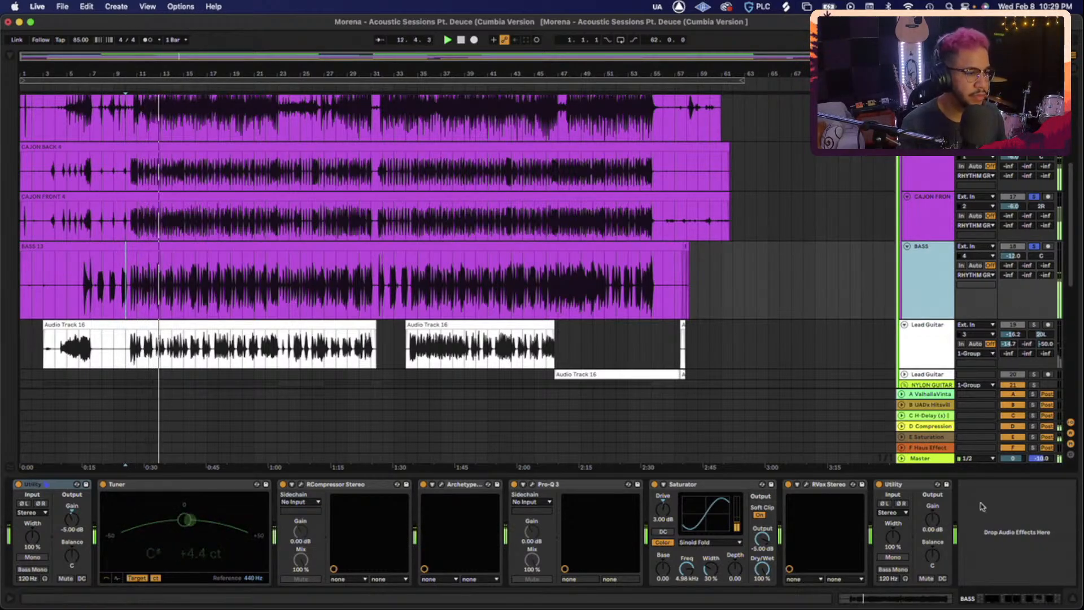
Bypass the BASS devices from RCompressor Stereo through the last Utility and play from bar 10
left_click(904, 485)
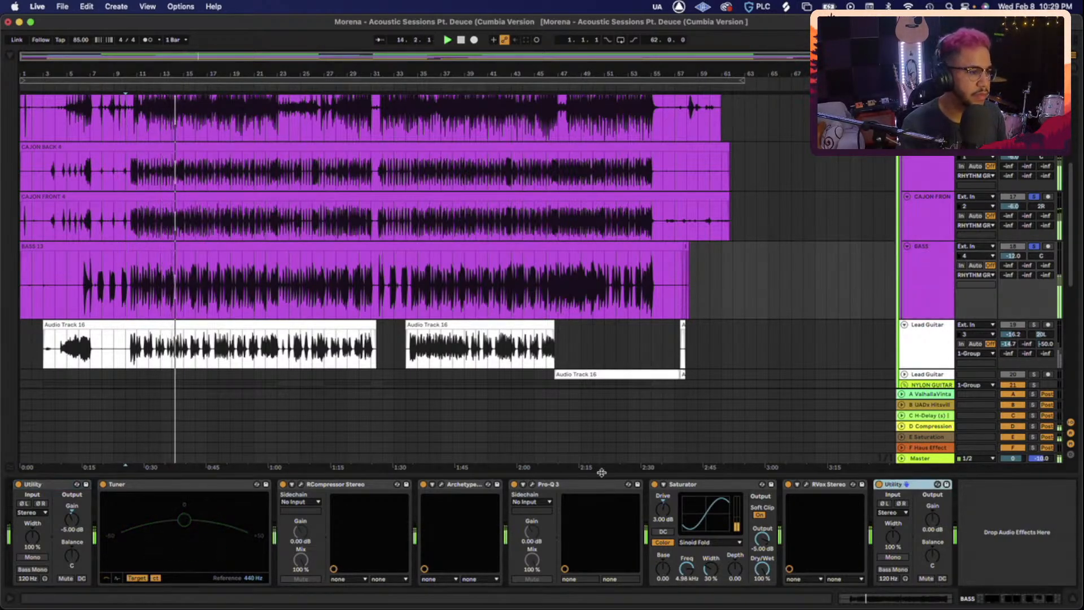
left_click(355, 485, "shift")
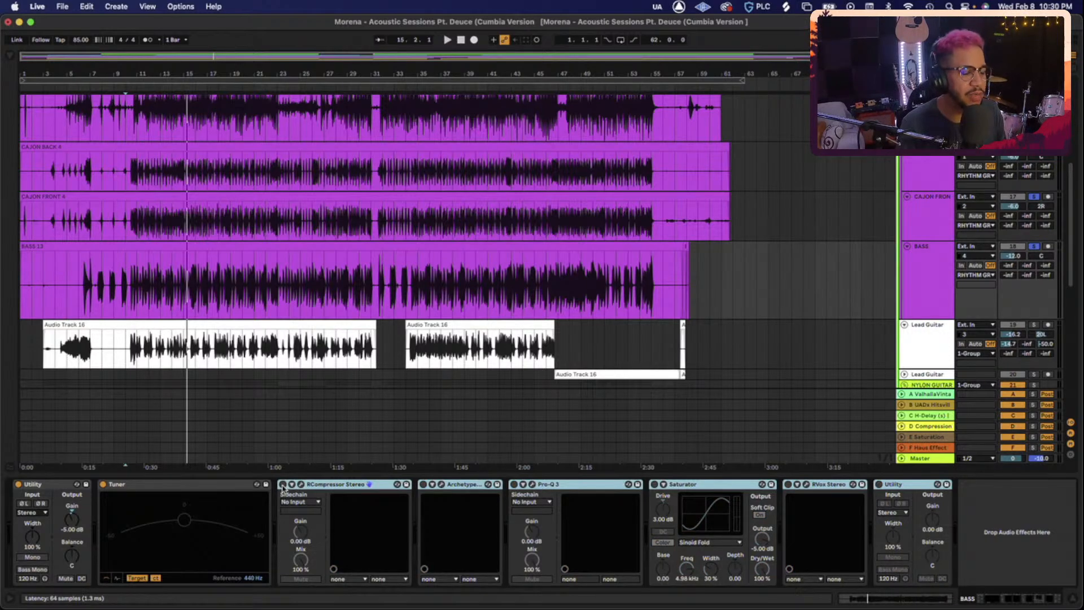
key("space")
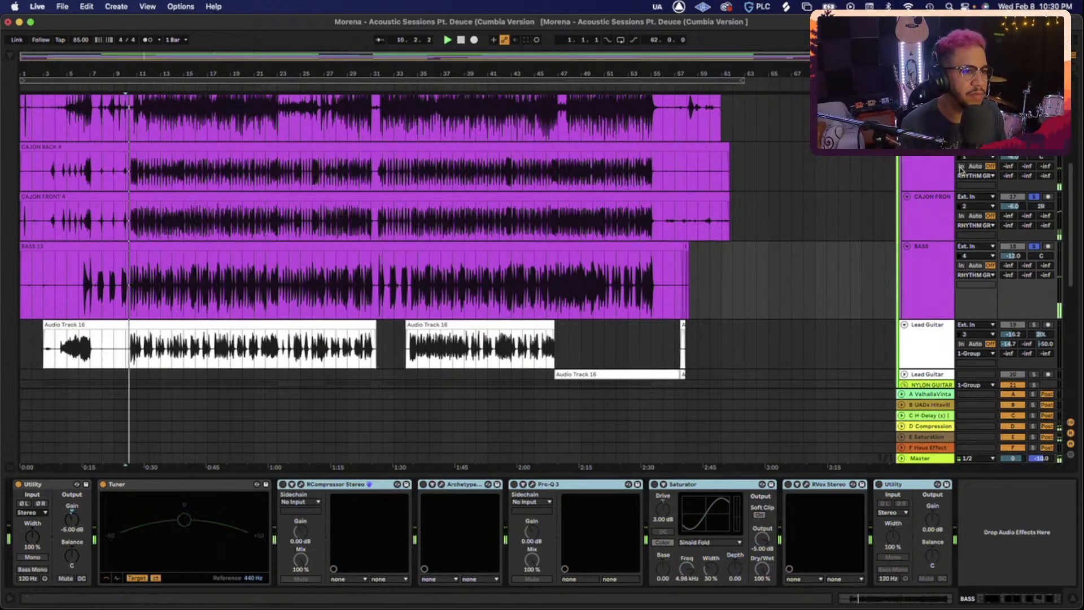
Unsolo CAJON BACK and CAJON FRONT so only BASS stays soloed, and show the BASS device chain during playback
left_click(923, 172)
left_click(927, 201, "shift")
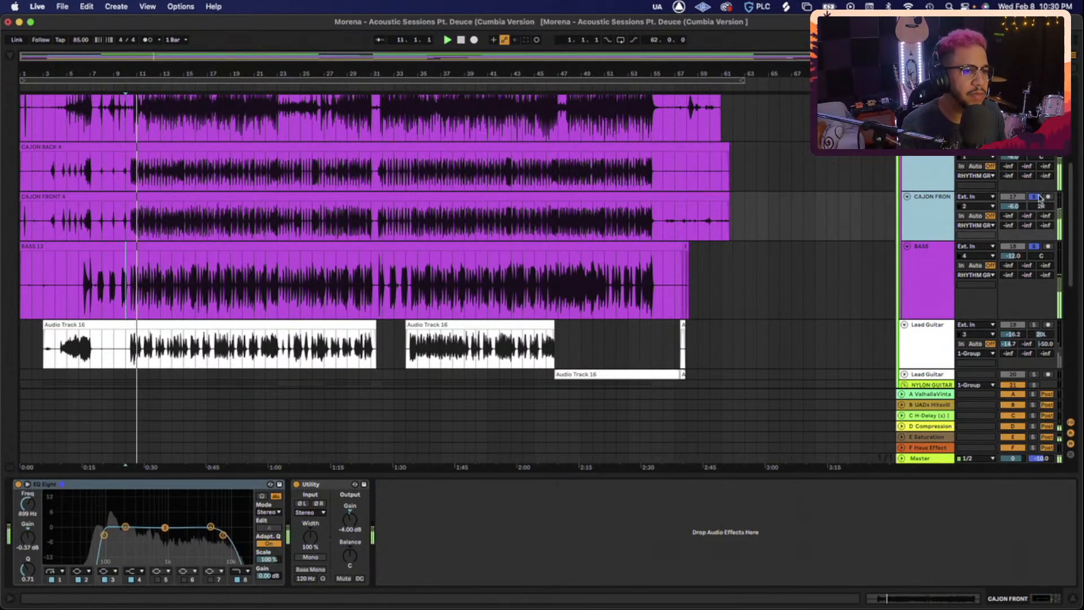
left_click(927, 269)
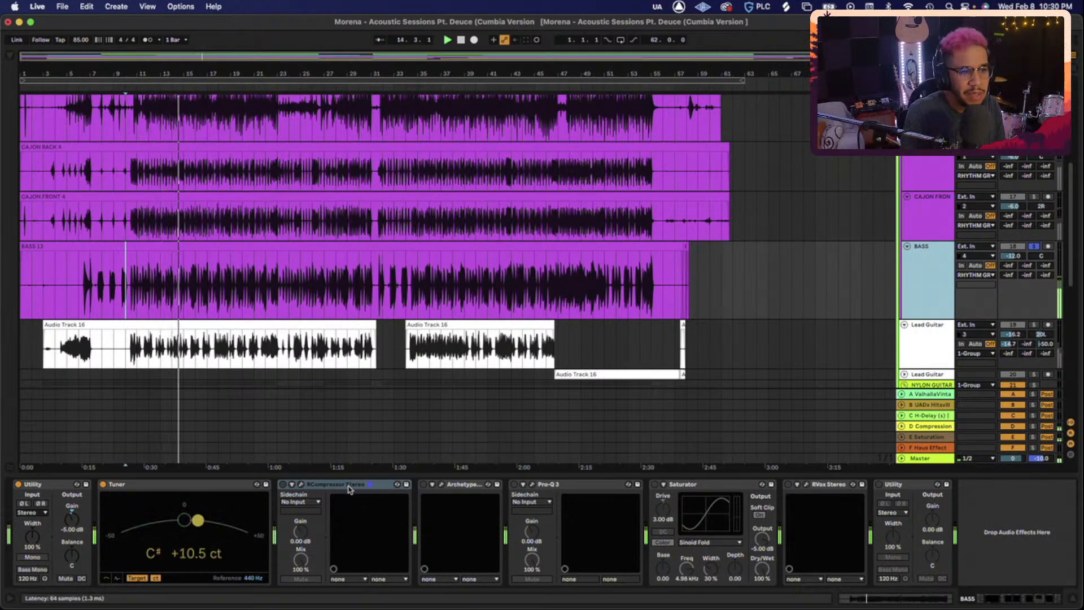
Stop playback and bypass Pro-Q 3, Glue Compressor and KNOCK on the RHYTHM GROUP
scroll(979, 309, "up", 5)
scroll(978, 310, "up", 2)
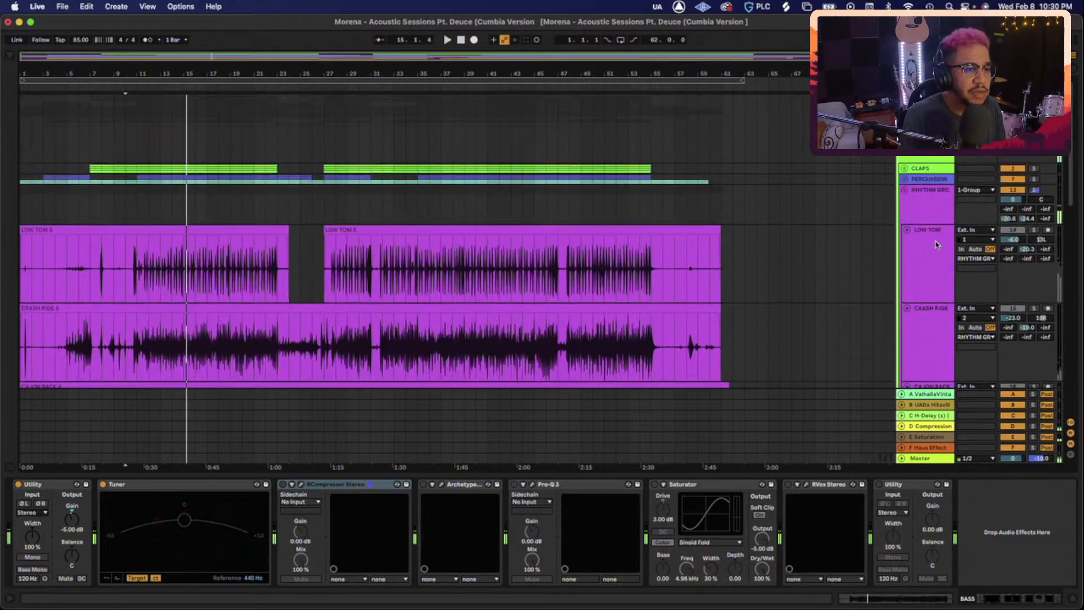
left_click(931, 207)
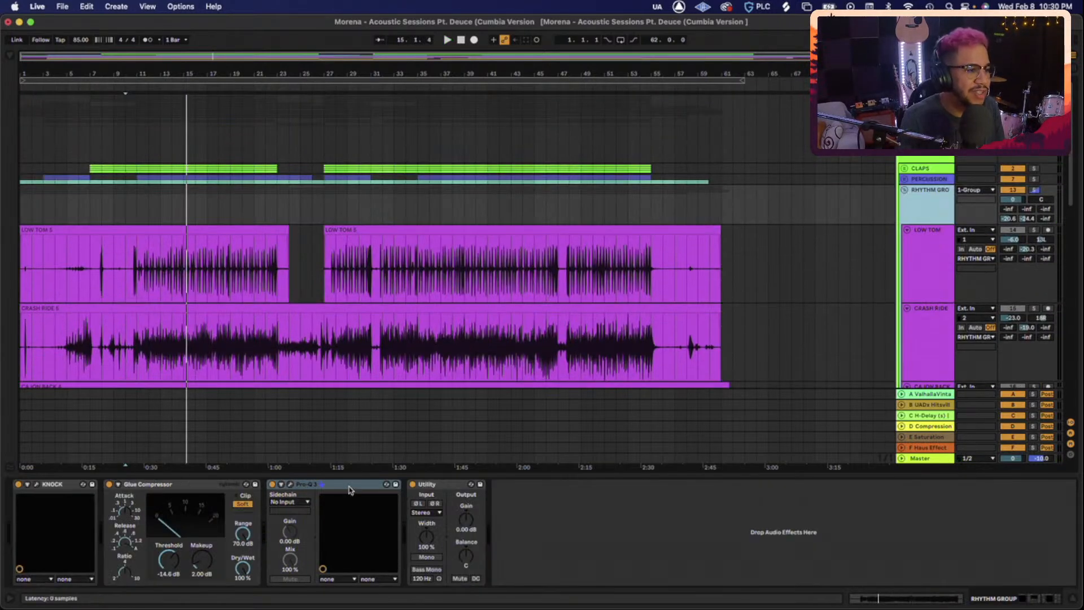
left_click(277, 489)
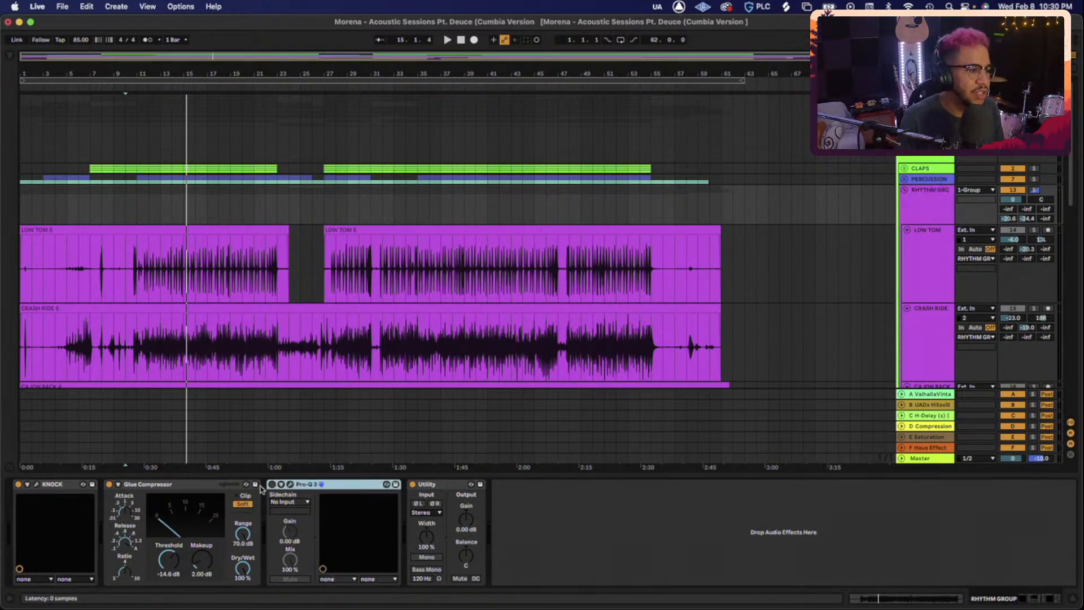
left_click(259, 489)
left_click(109, 484)
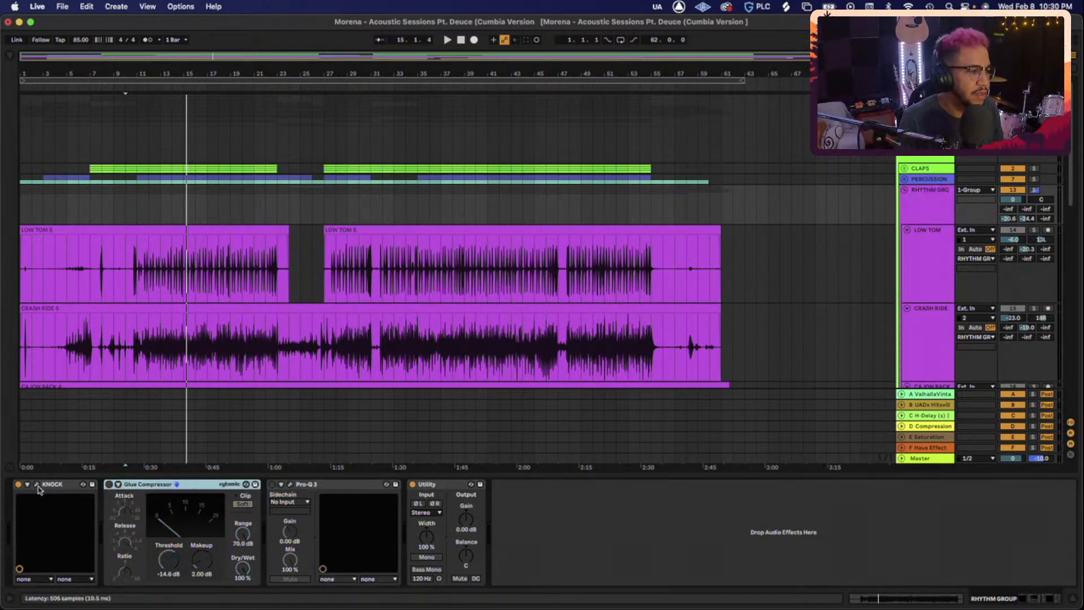
left_click(18, 484)
Return to the BASS track, play it from bar 10 and select its devices from RCompressor Stereo through the last Utility
scroll(997, 350, "down", 2)
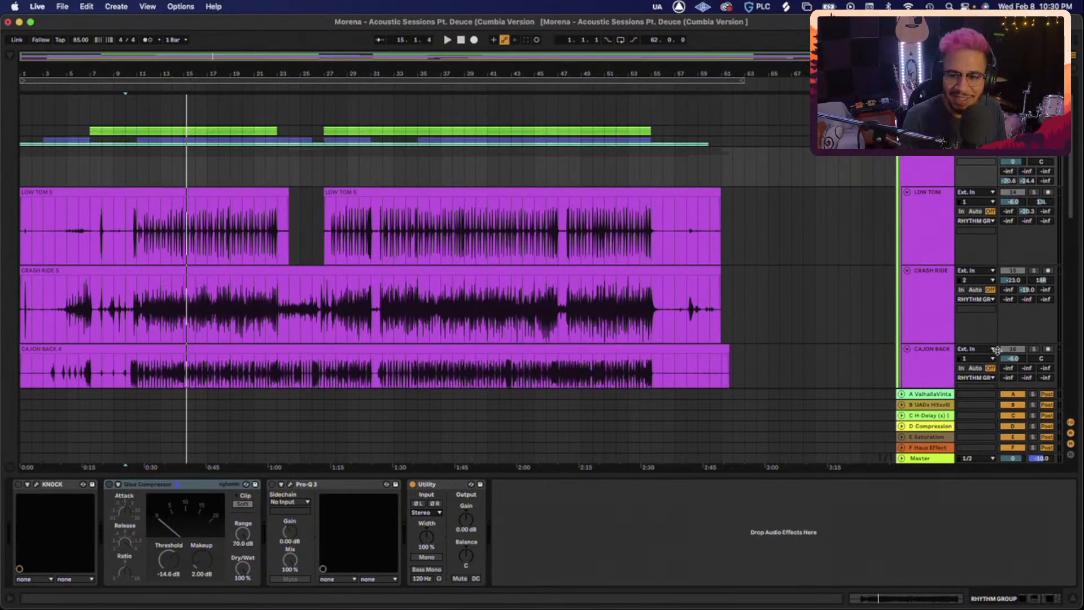
scroll(960, 344, "down", 6)
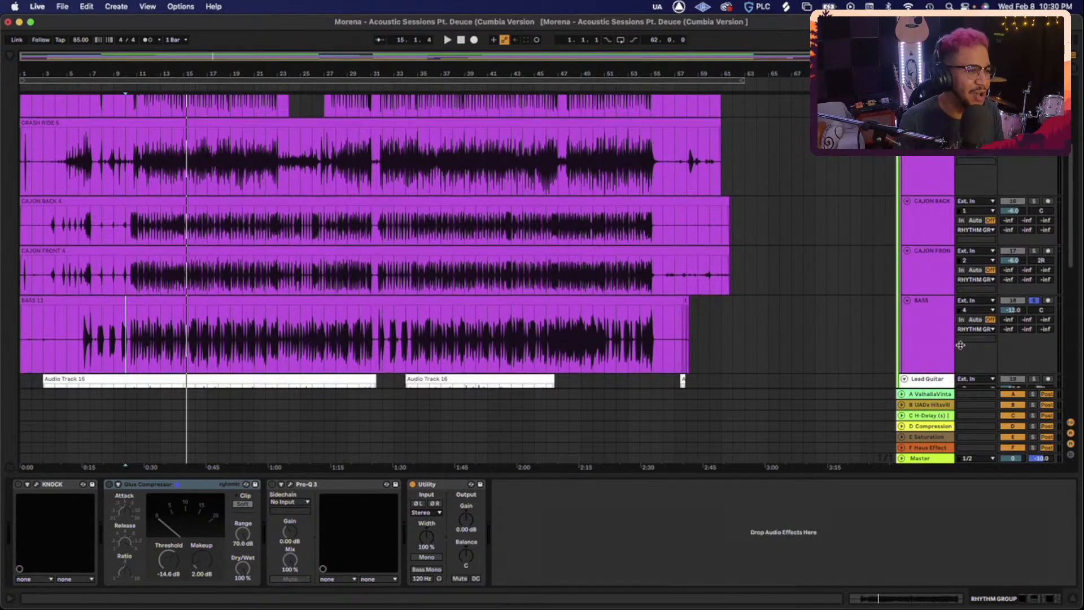
scroll(960, 345, "down", 2)
left_click(953, 333)
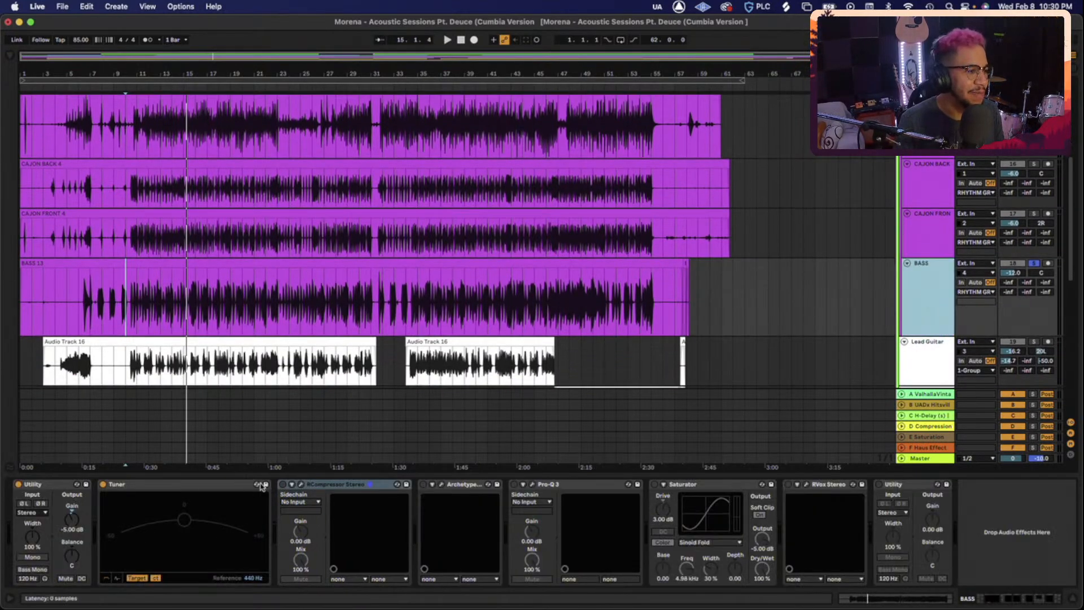
left_click(127, 319)
key("space")
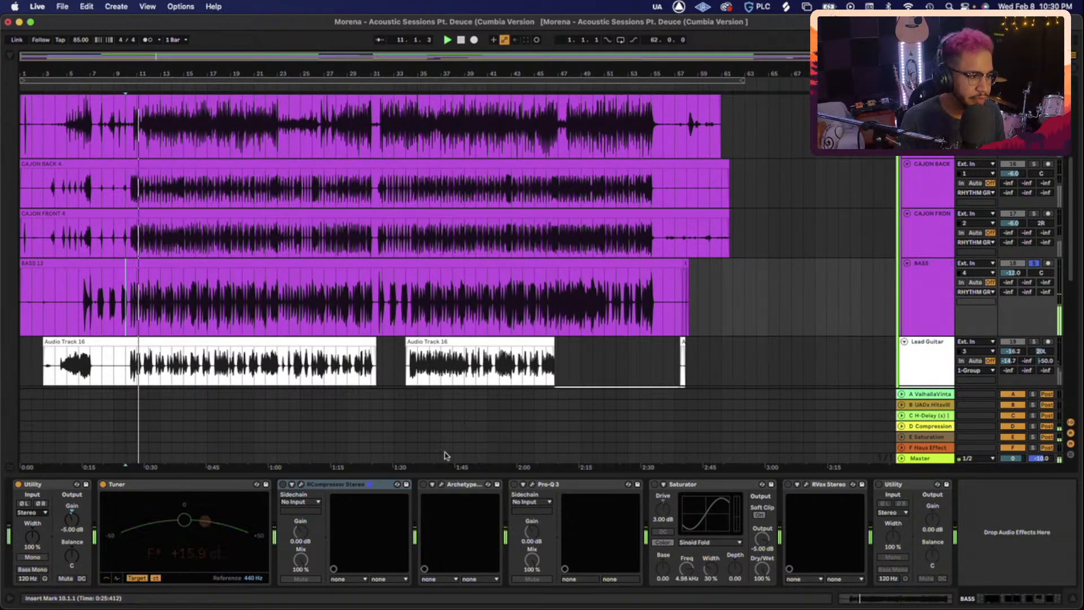
left_click(350, 486)
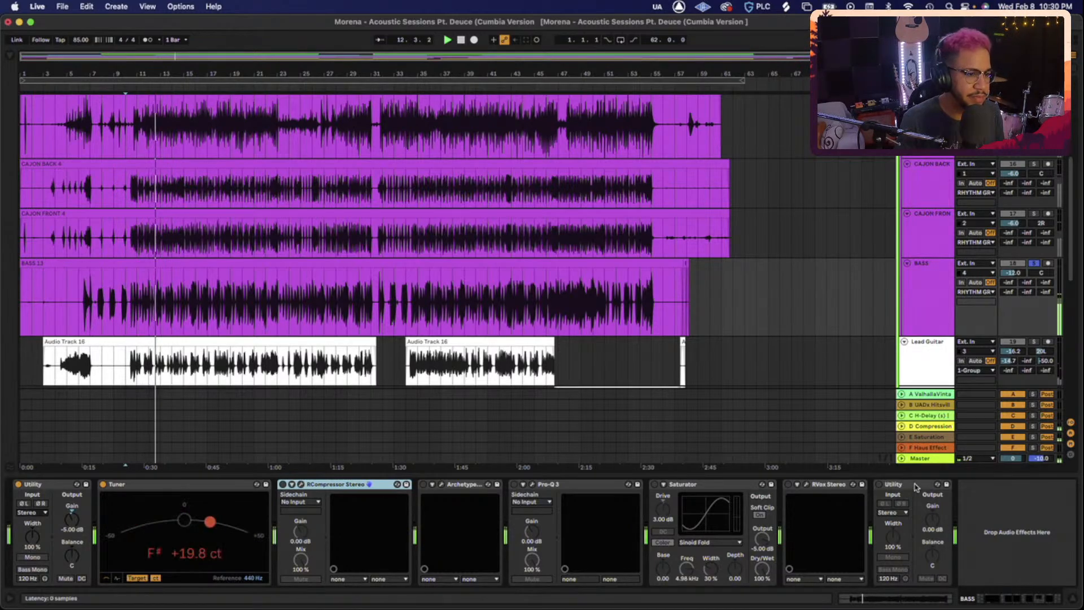
left_click(914, 485, "shift")
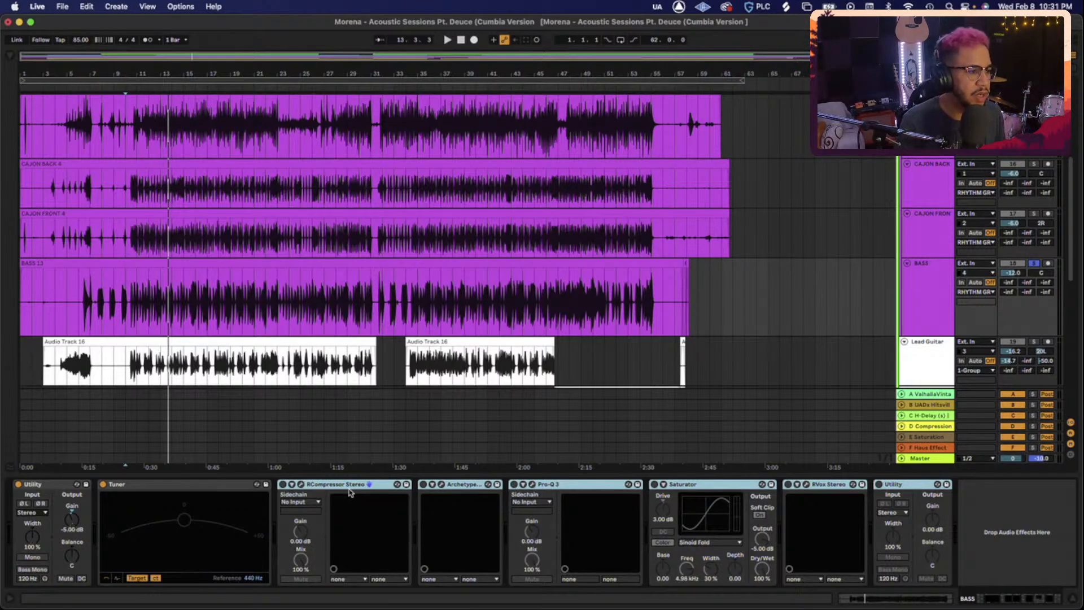
Enable RCompressor Stereo on BASS, open its window to watch the compression while playing from bar 10, and close it
left_click(342, 484)
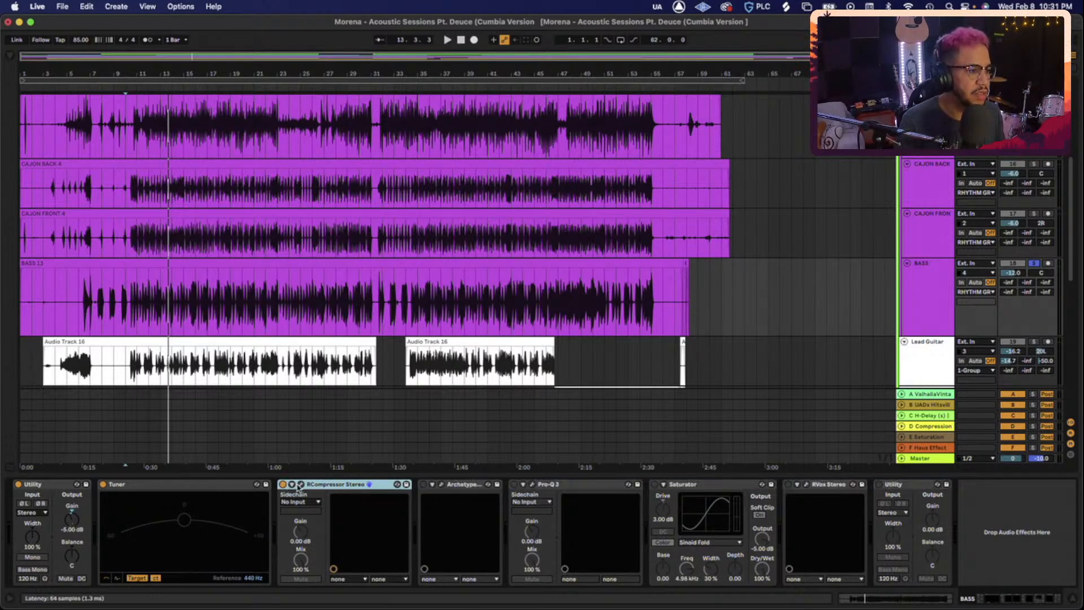
left_click(301, 484)
key("space")
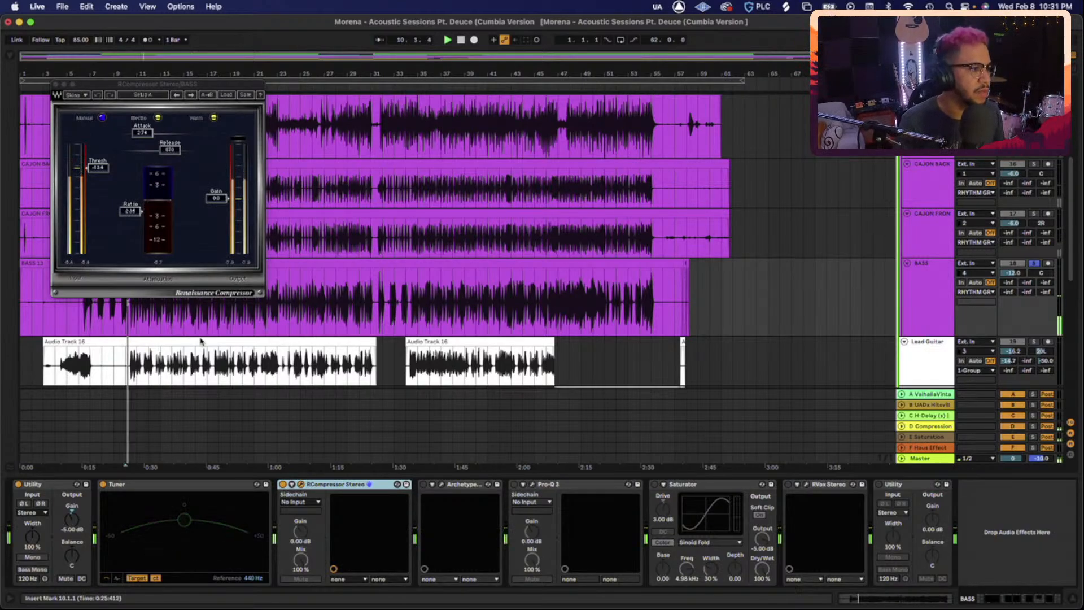
left_click(194, 87)
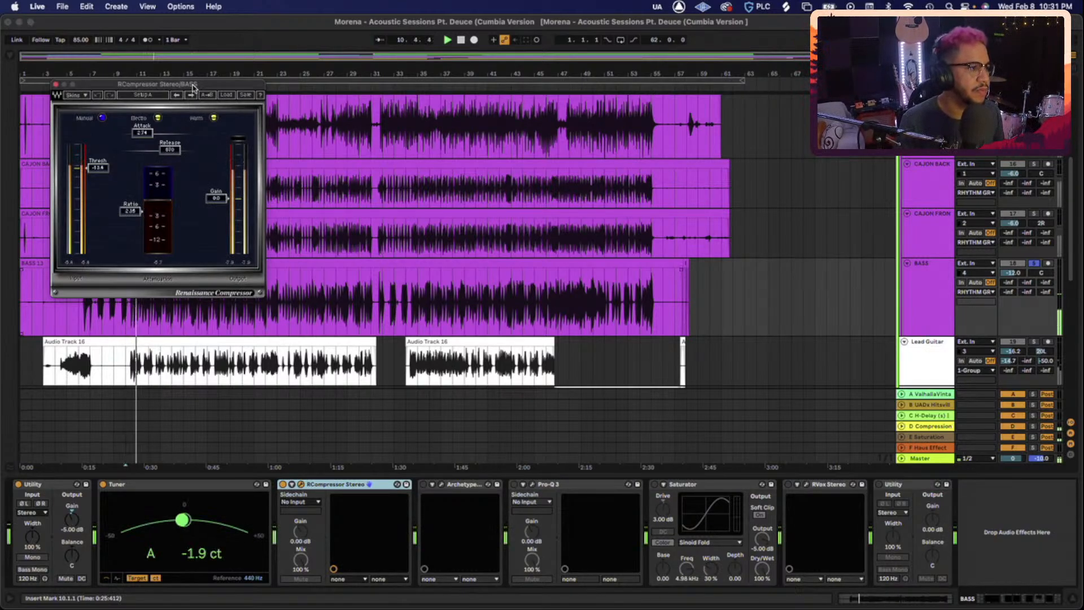
left_click_drag(194, 87, 218, 89)
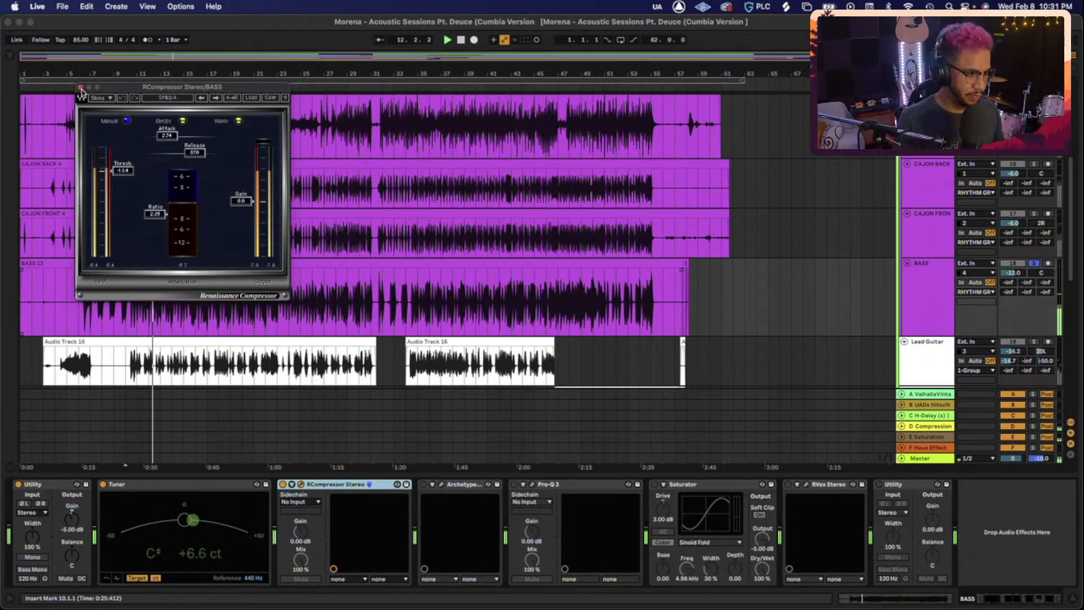
key("space")
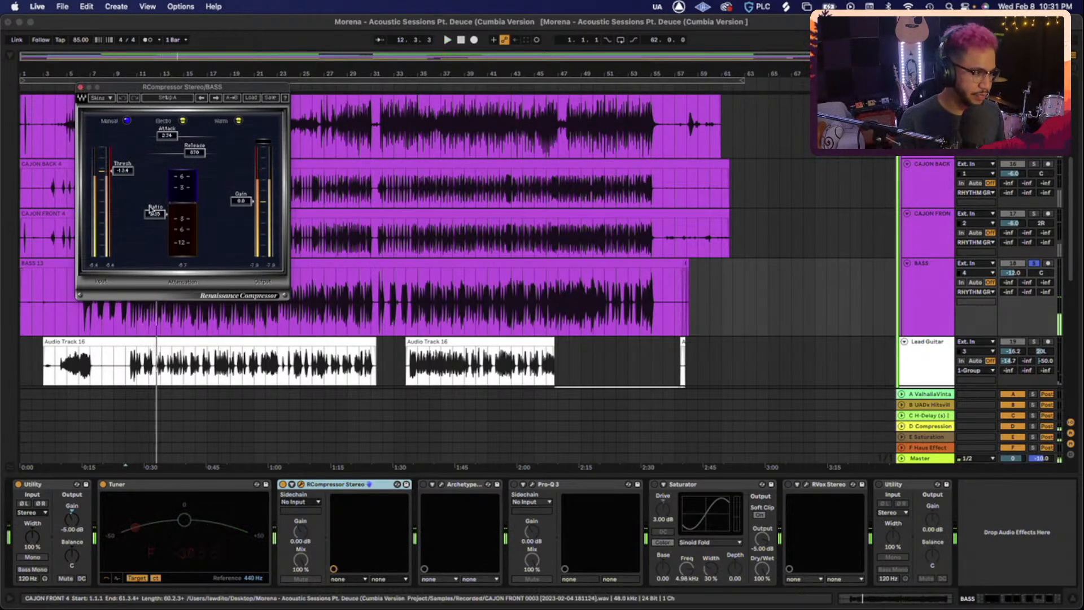
left_click(81, 87)
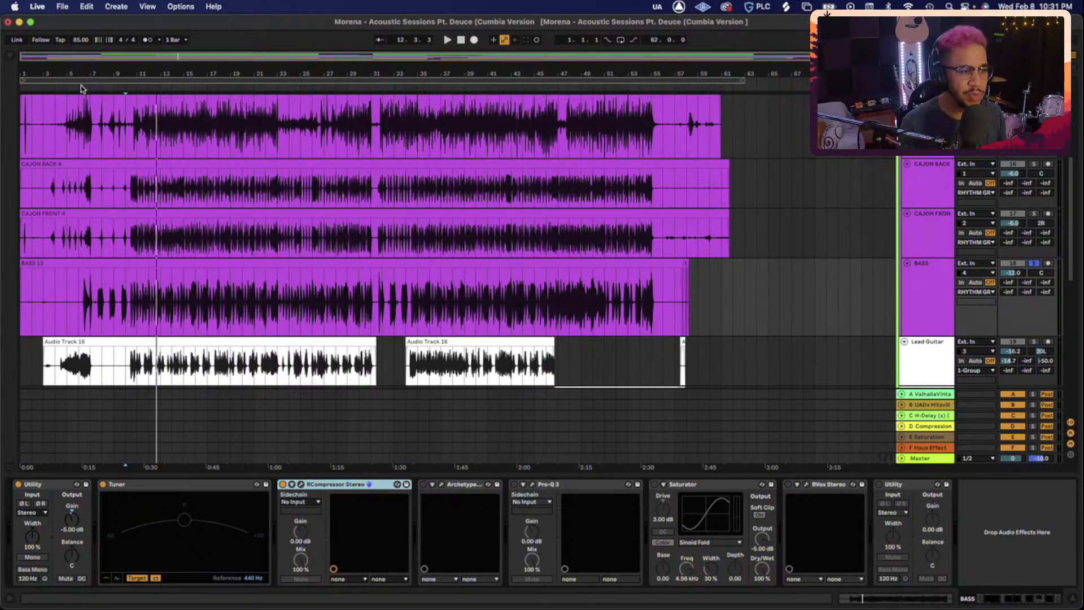
Enable the Archetype Cory Wong plug-in on BASS and open its window with the J Bass preset
left_click(463, 485)
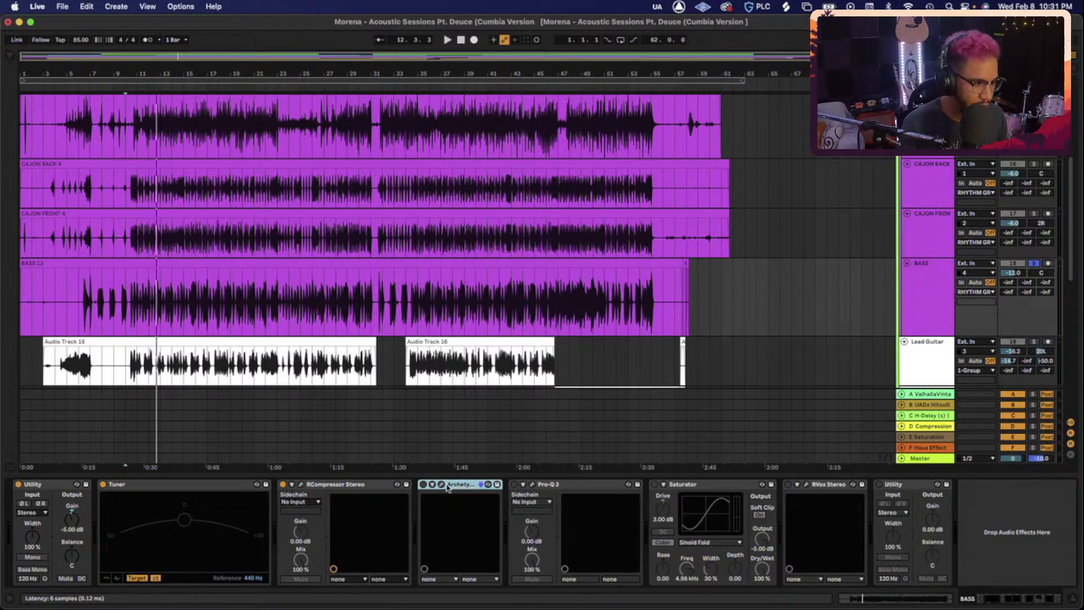
left_click(423, 484)
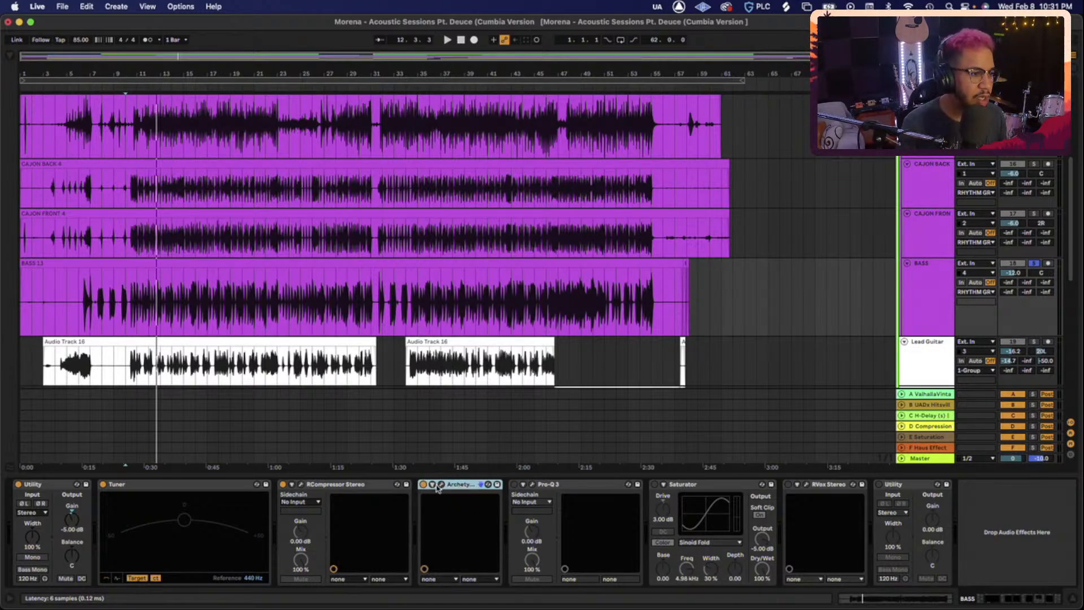
left_click(441, 484)
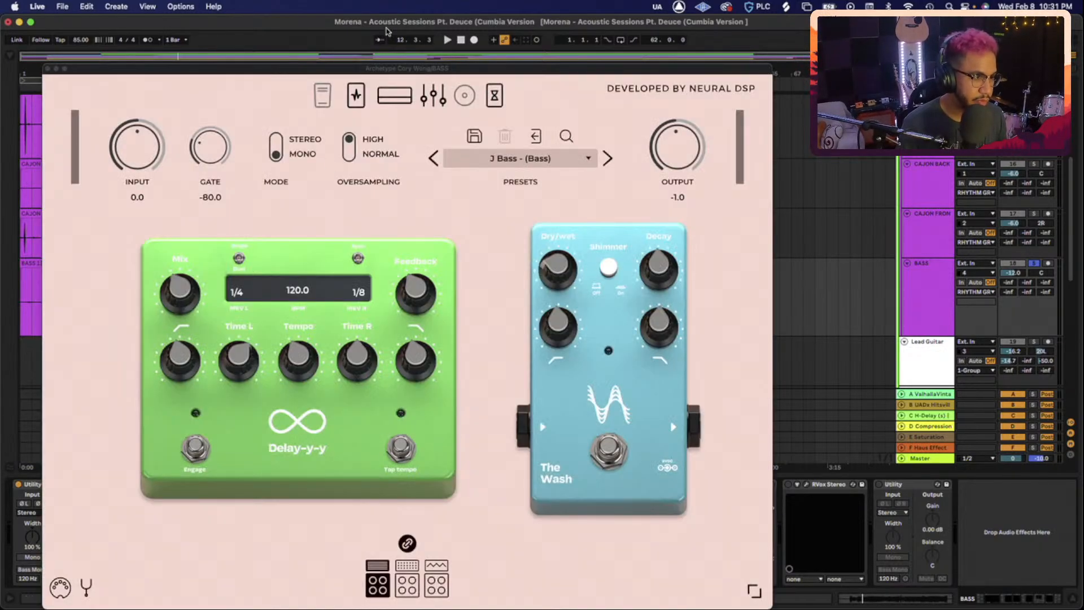
left_click_drag(497, 69, 609, 69)
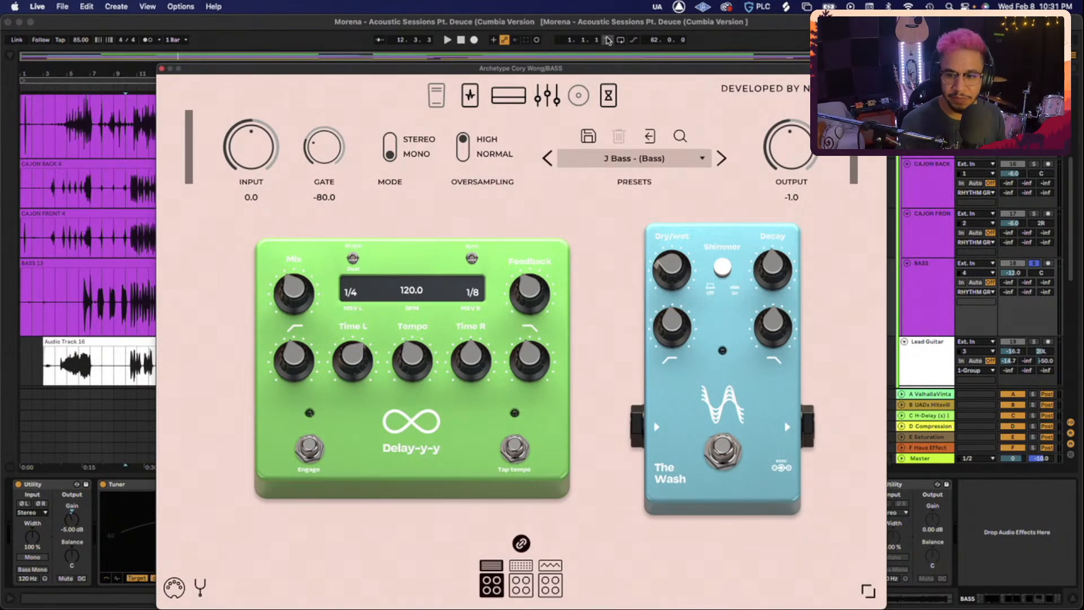
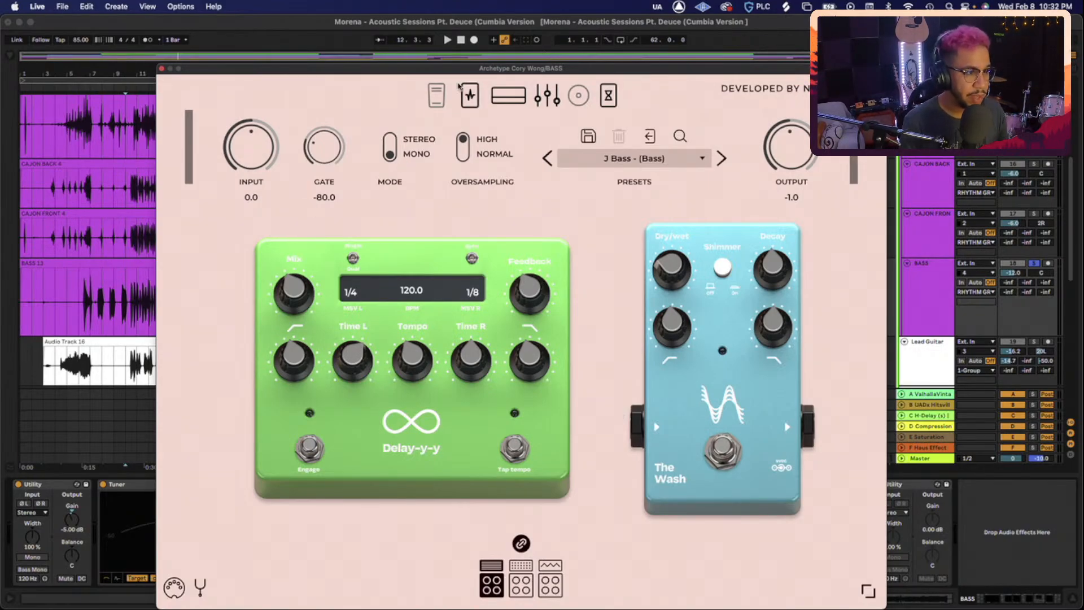
Examine the Archetype plug-in's amp, pedals, graphic EQ and delay/reverb sections used on the bass
left_click(470, 97)
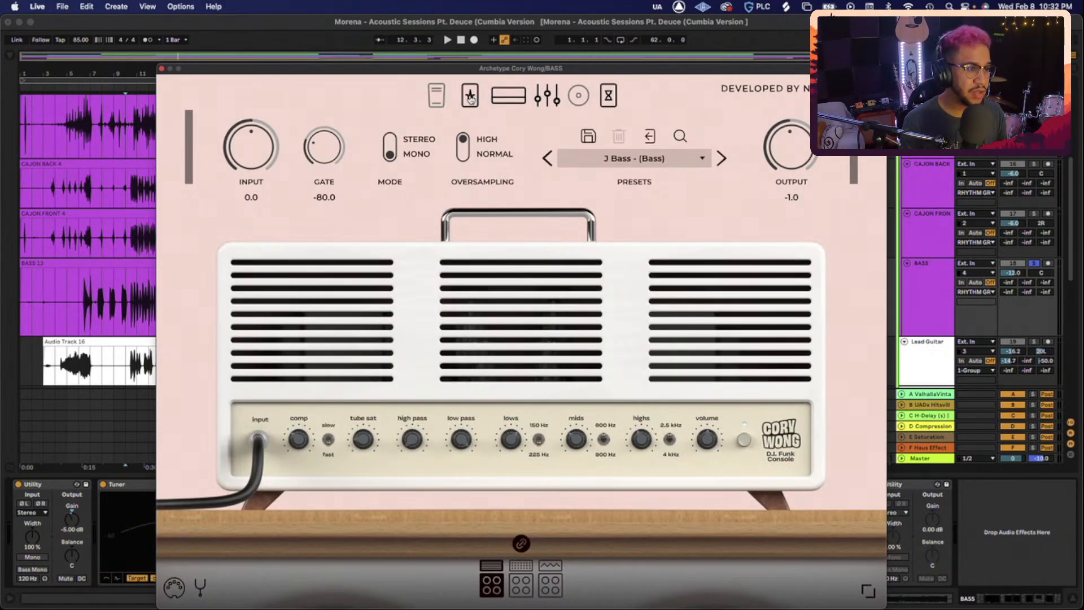
left_click_drag(580, 70, 713, 23)
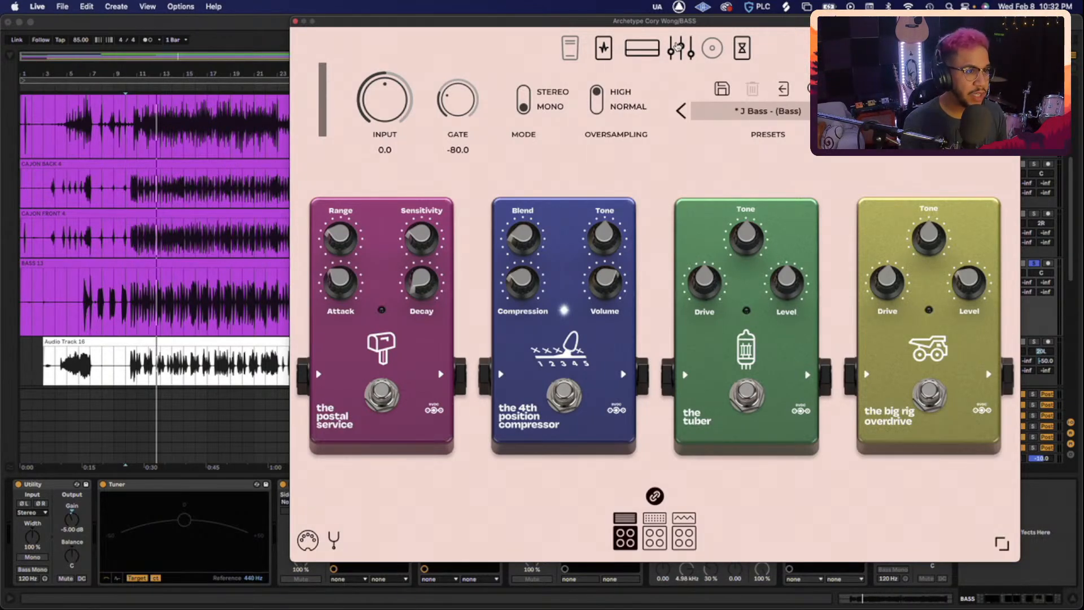
left_click_drag(676, 22, 532, 20)
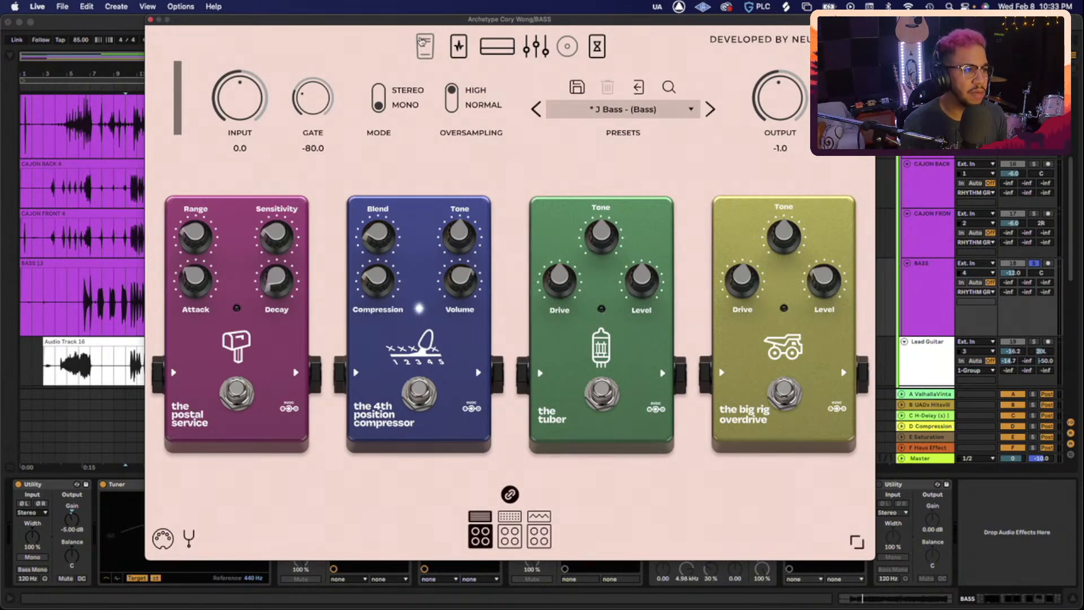
left_click_drag(435, 18, 535, 18)
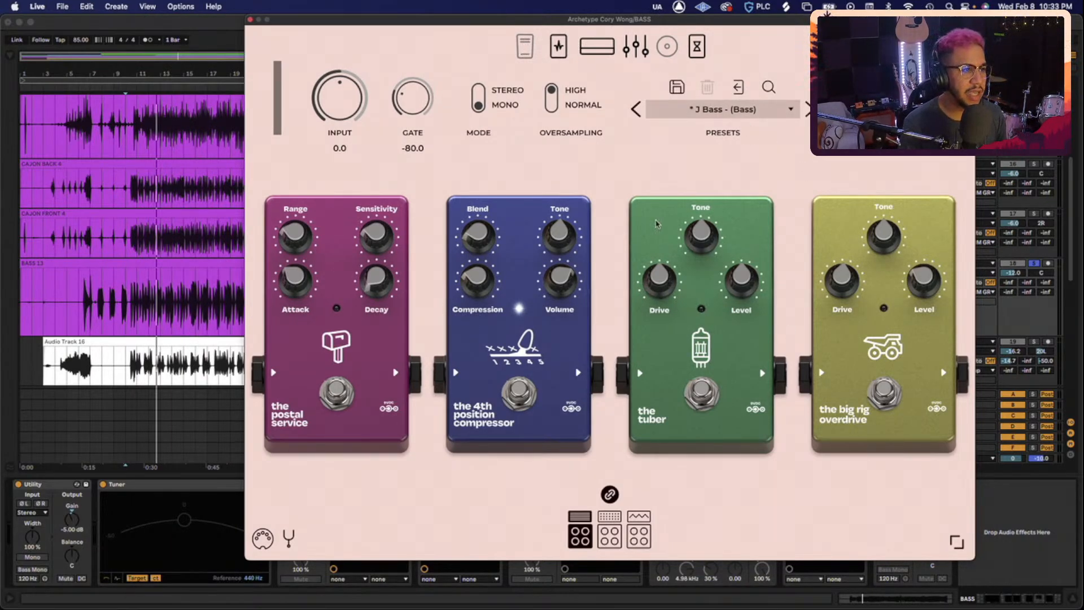
left_click(633, 57)
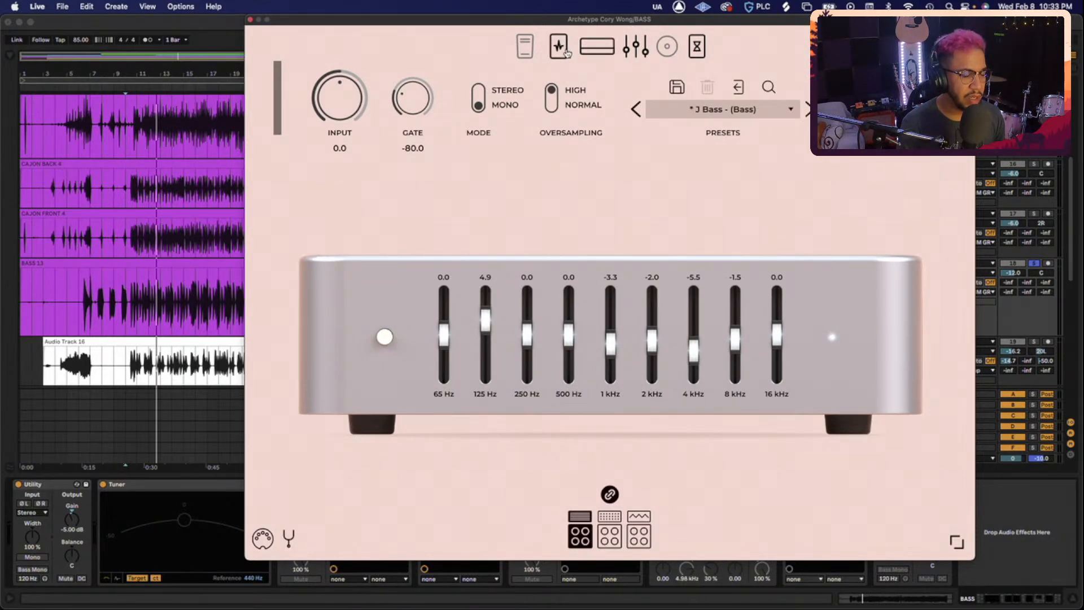
left_click(594, 49)
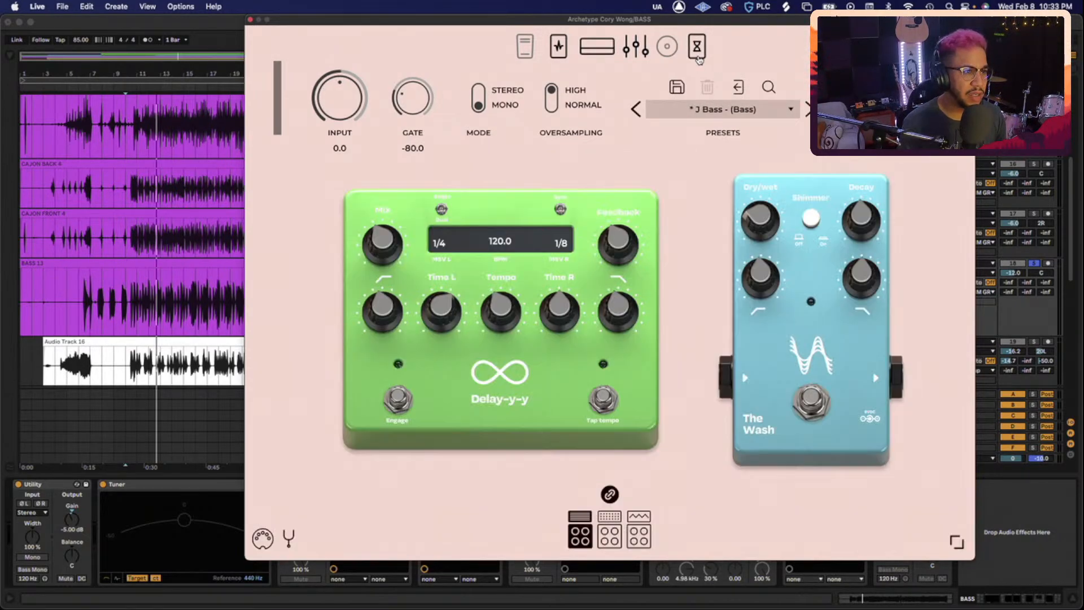
left_click(697, 47)
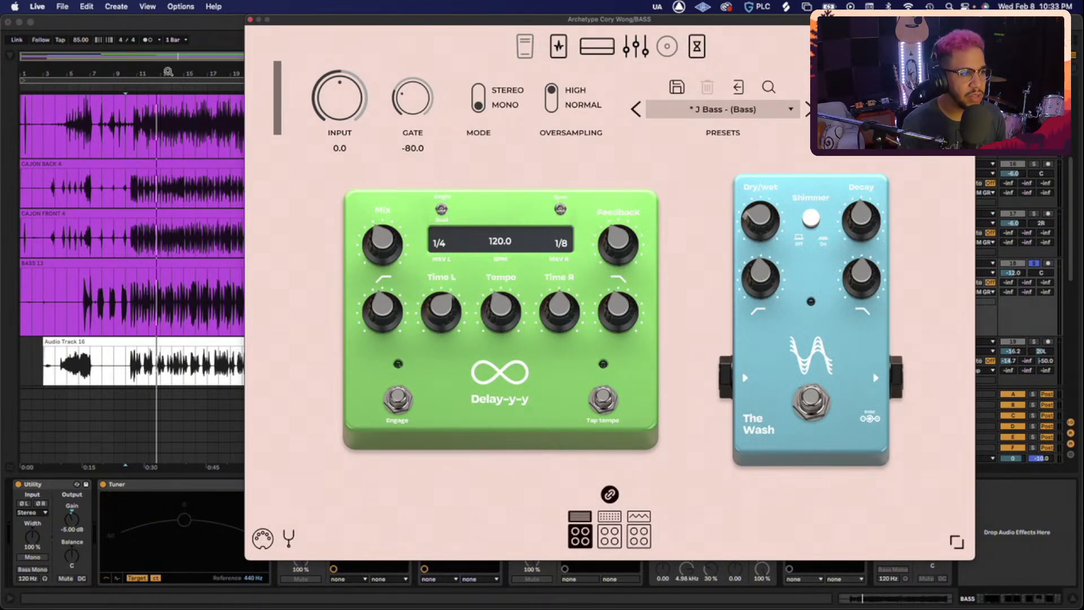
Close the Archetype plug-in window and bypass the plug-in on BASS
left_click(249, 20)
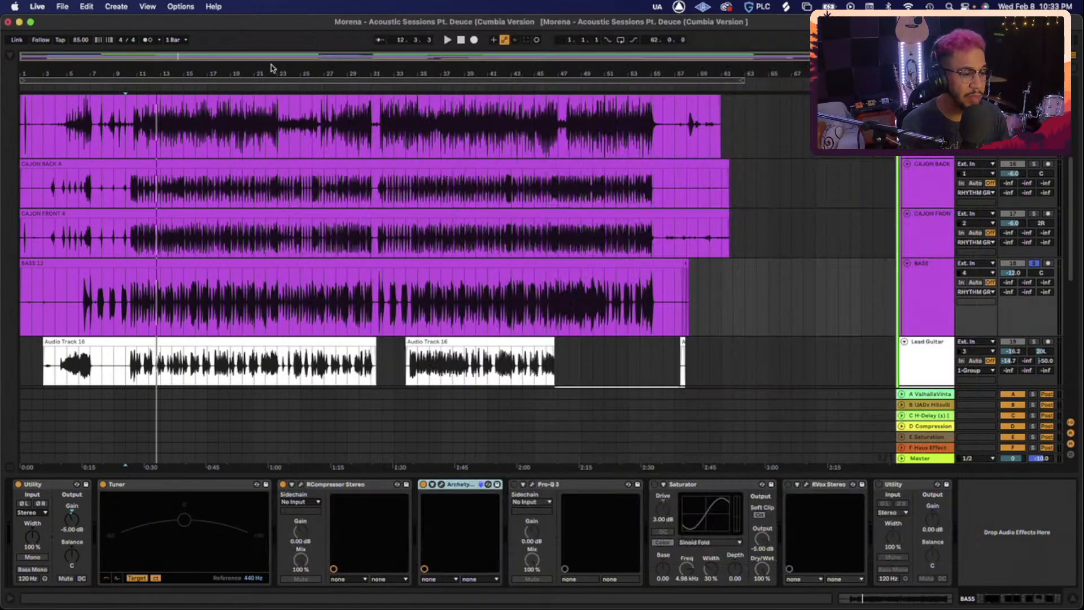
left_click(424, 486)
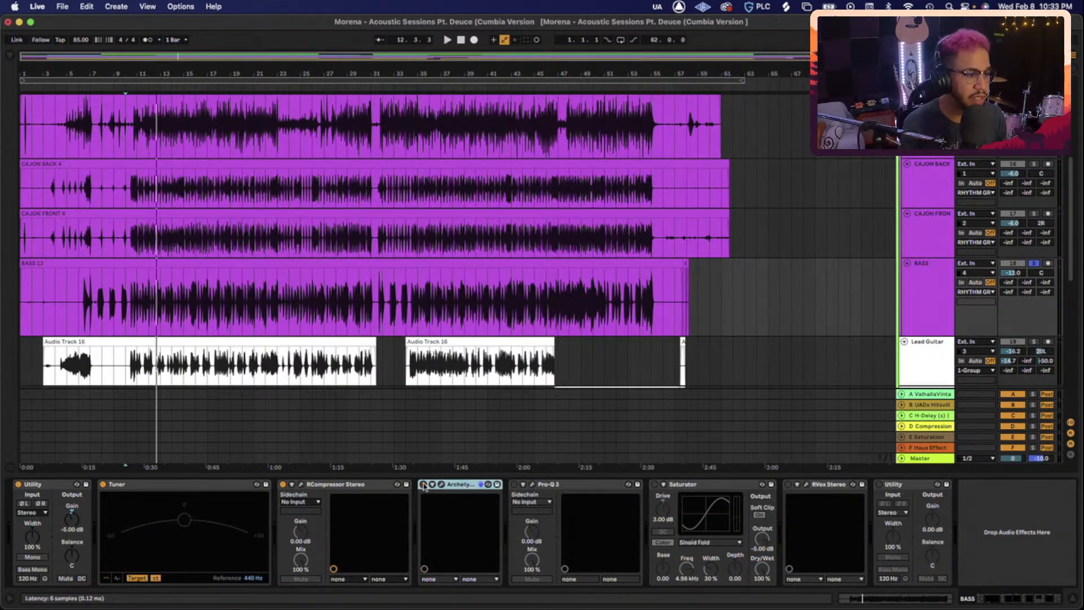
Enable Pro-Q 3 on BASS, play from bar 10 with its window open, nudge the low-cut band slightly lower, and close the window
key("space")
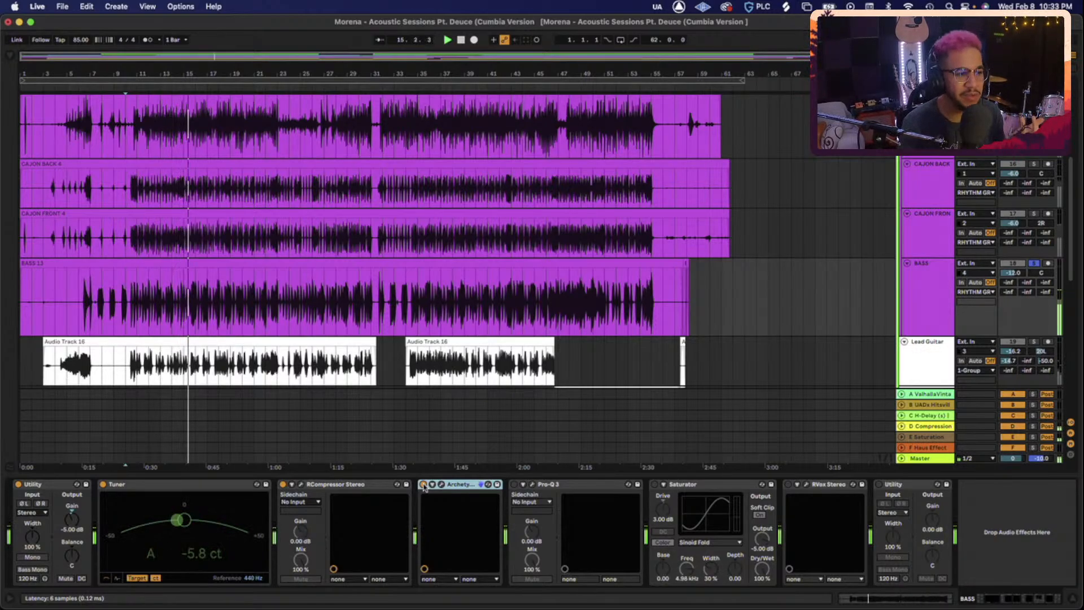
left_click(514, 484)
key("space")
key("space")
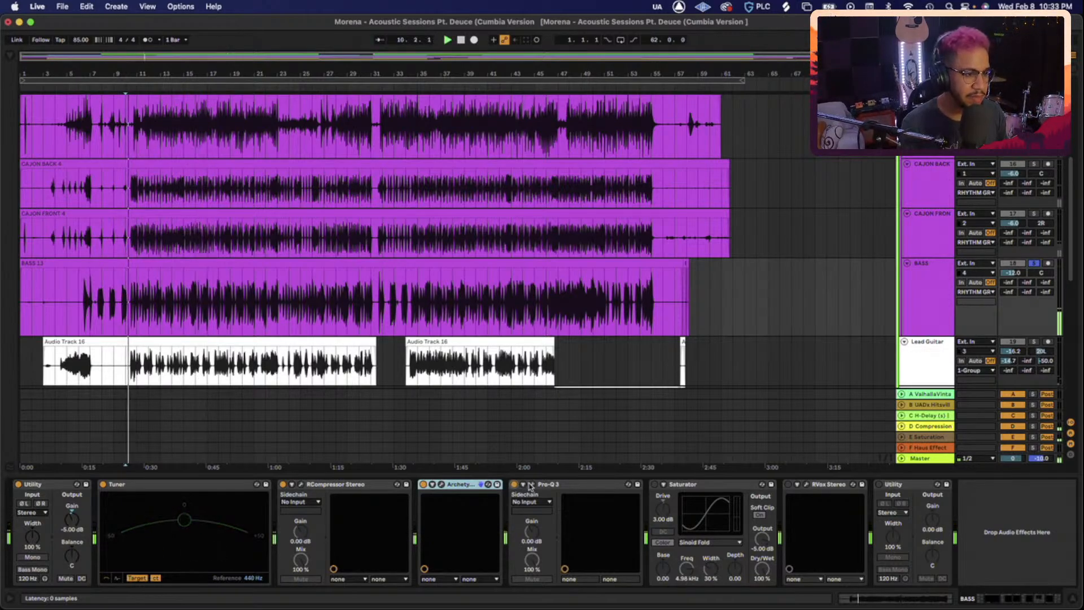
left_click(532, 485)
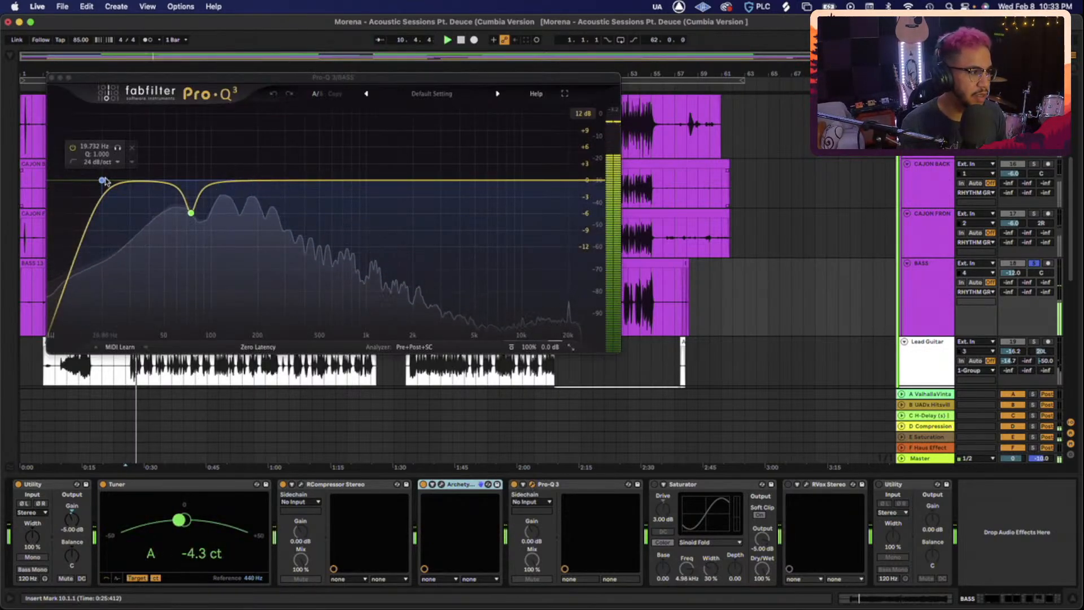
left_click_drag(102, 181, 100, 180)
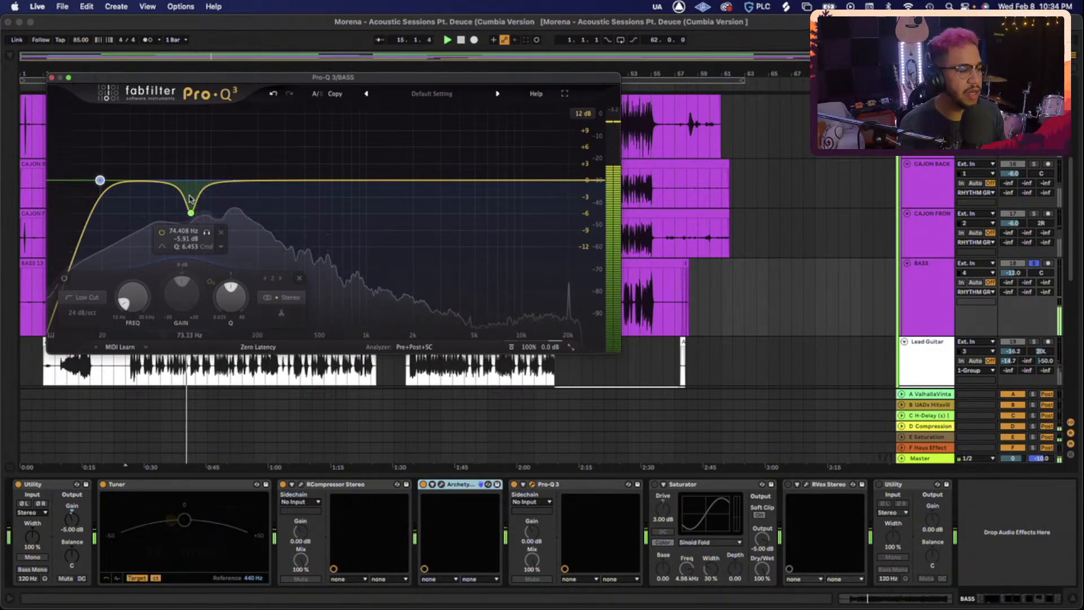
left_click(52, 77)
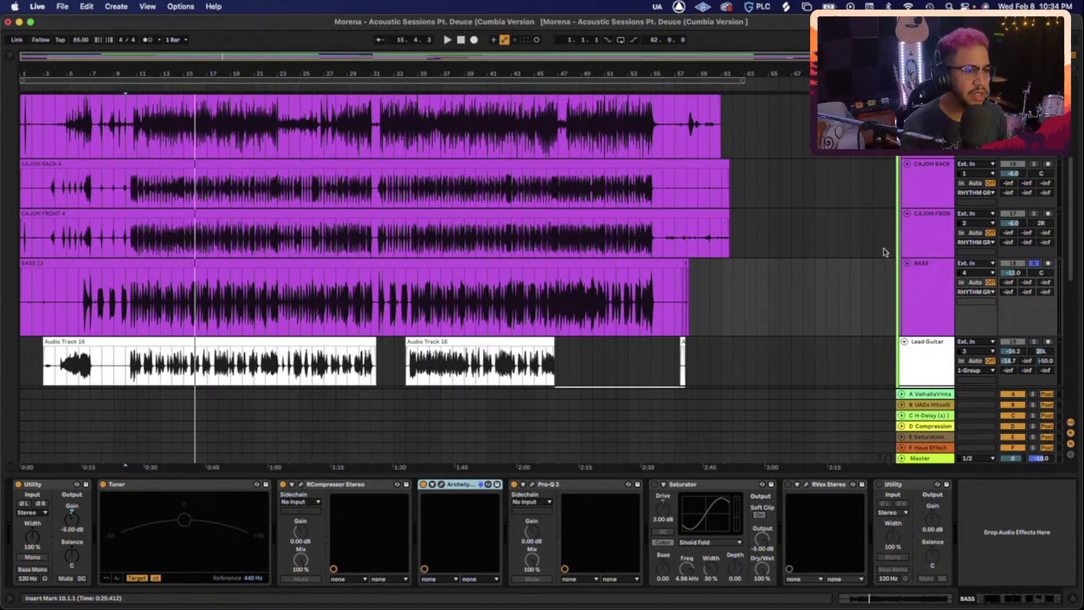
Solo CAJON BACK alongside BASS and compare its device chain with CAJON FRONT's
scroll(928, 298, "up", 2)
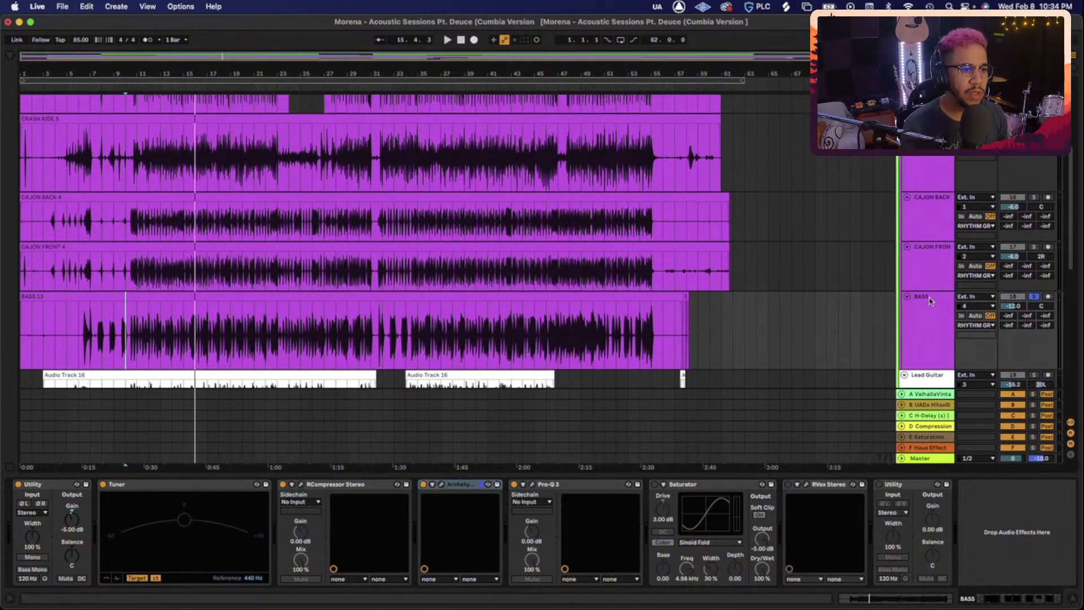
scroll(929, 300, "up", 1)
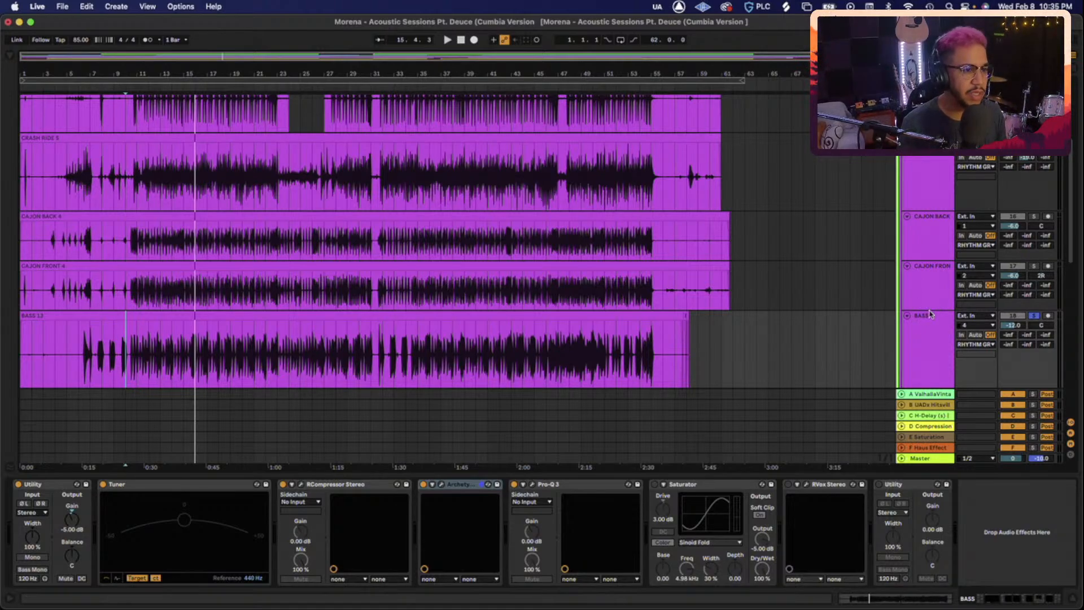
left_click(930, 314)
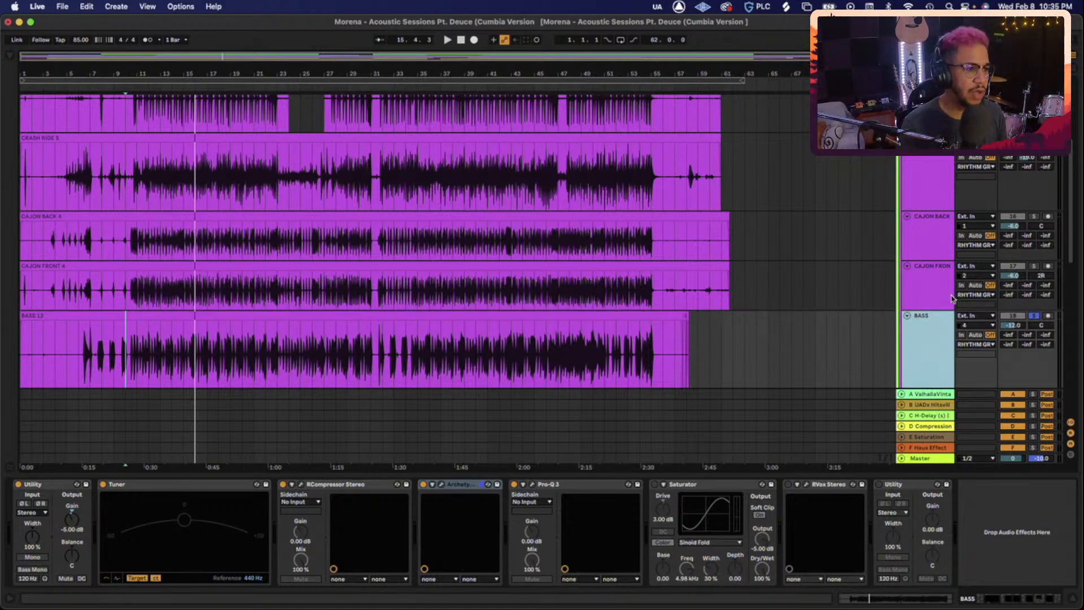
left_click(933, 242)
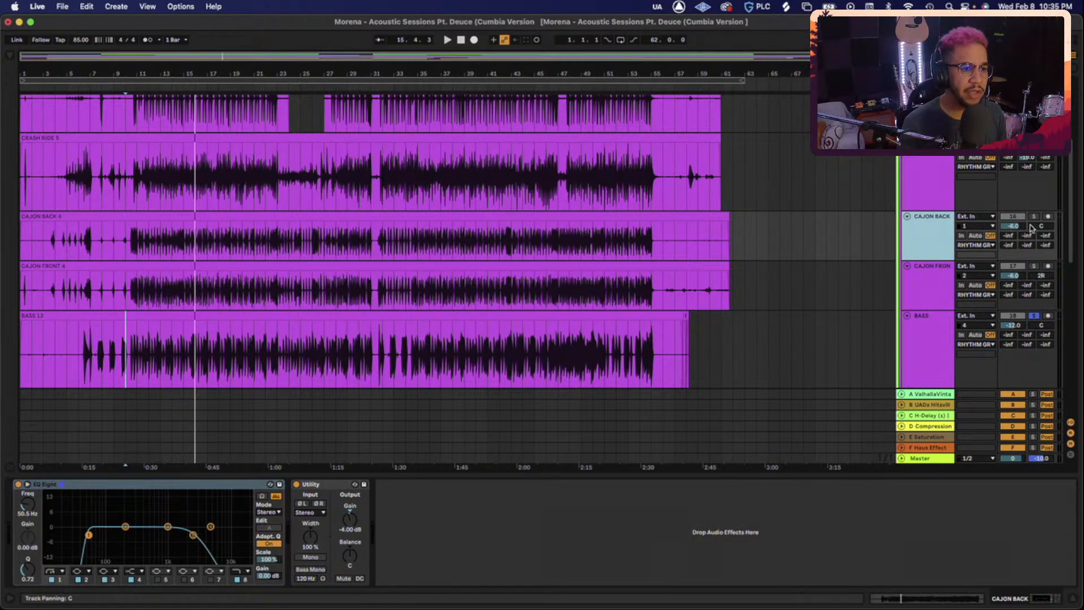
left_click(1034, 217)
left_click(925, 231)
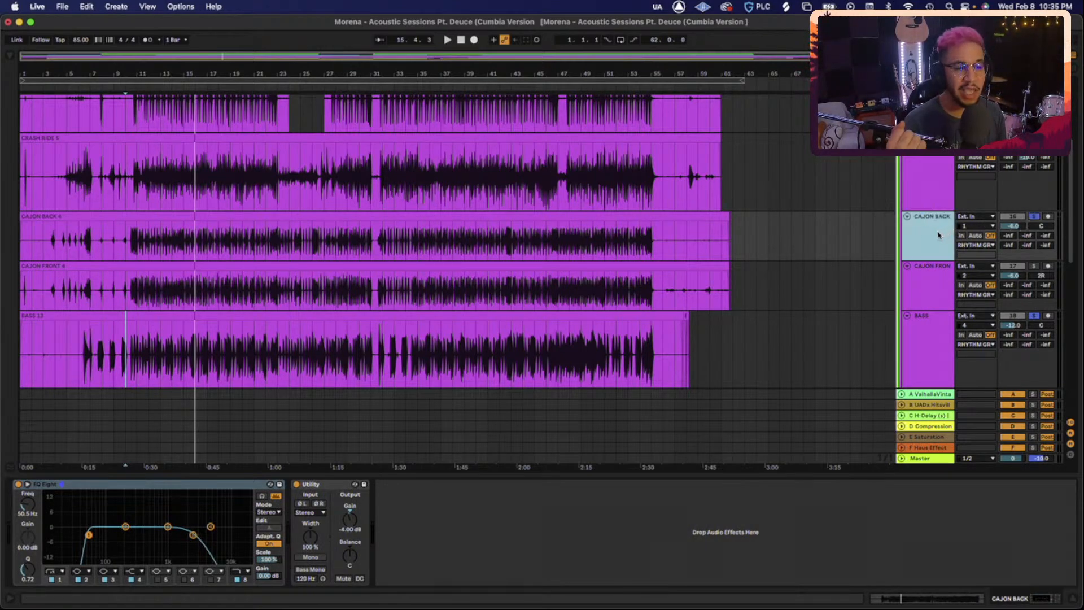
left_click(934, 273)
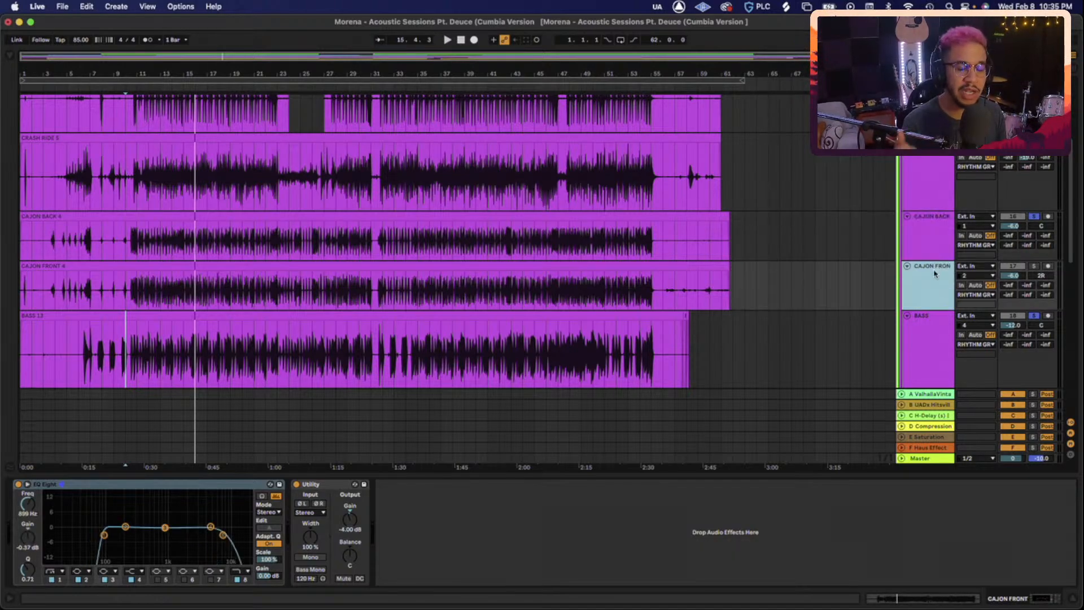
left_click(930, 239)
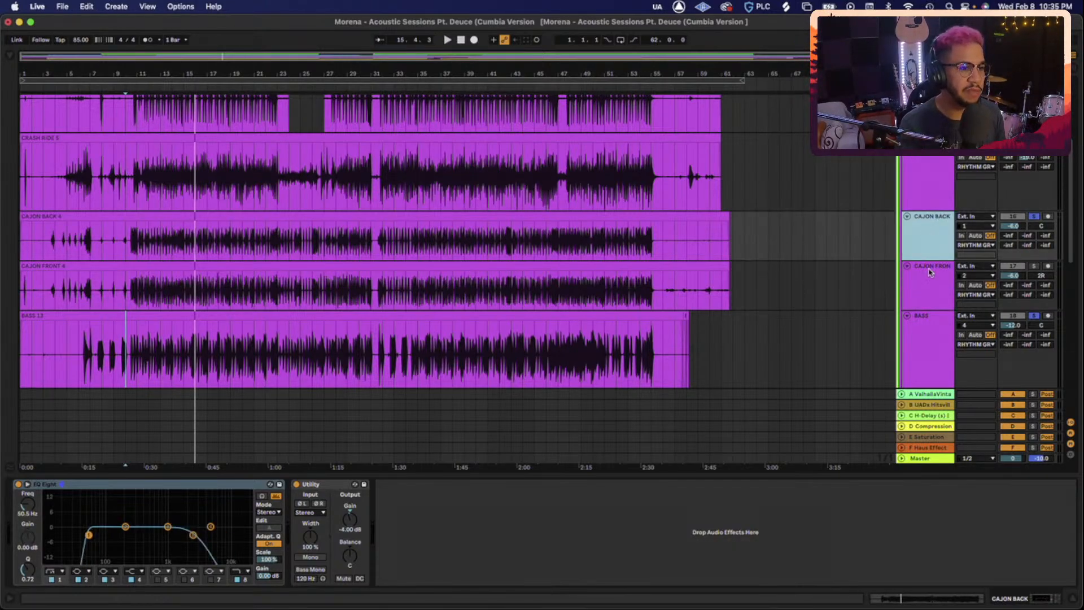
left_click(930, 280)
left_click(930, 244)
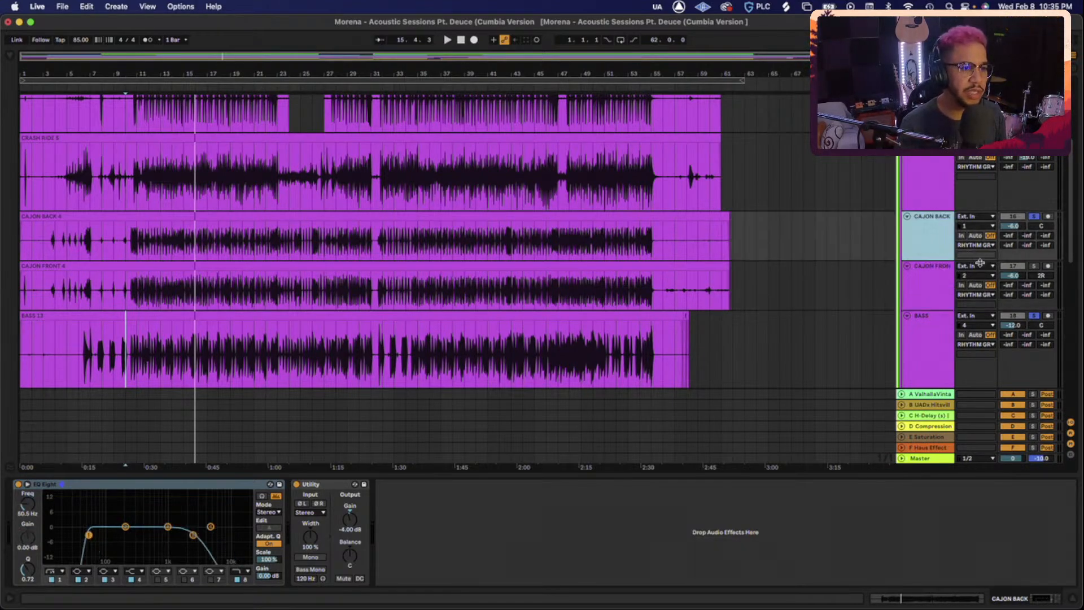
Enlarge the CAJON BACK track and route its output to BASS, into Stereo Side Chain-Pro-Q 3
left_click_drag(999, 259, 1002, 307)
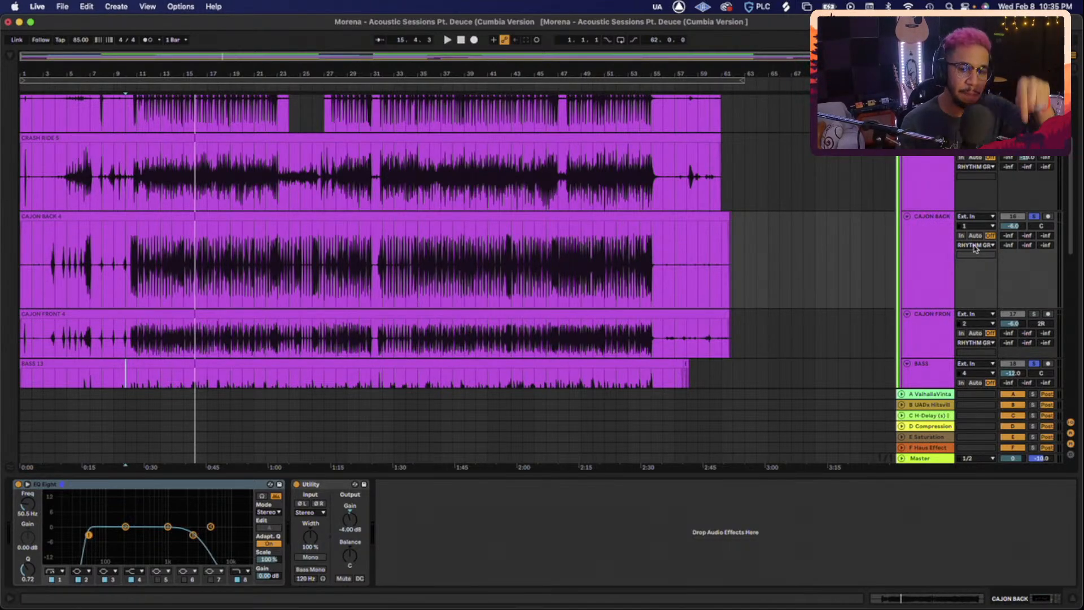
left_click(974, 245)
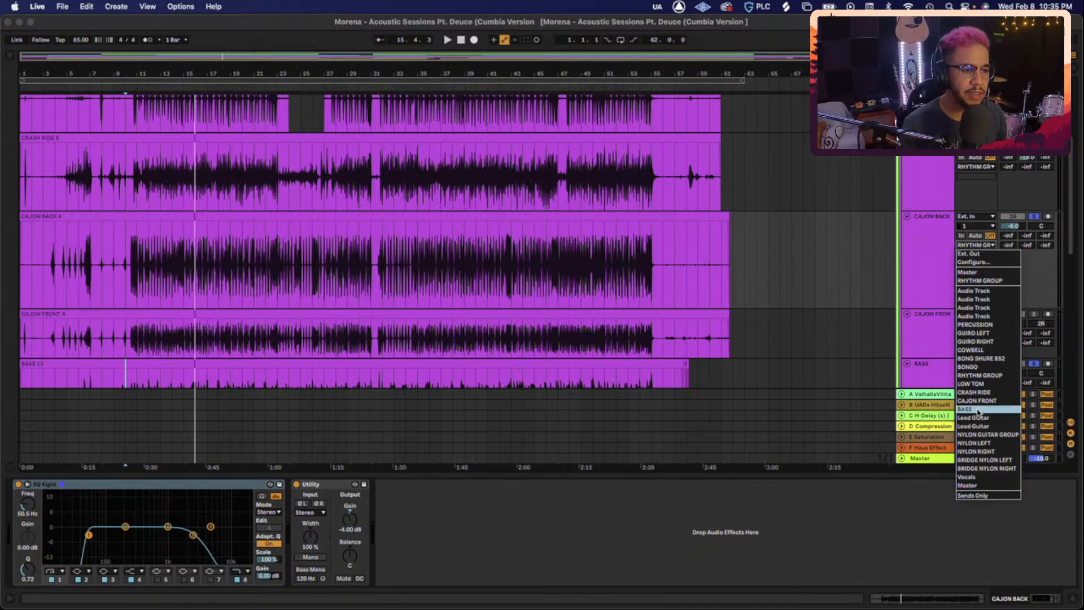
left_click(978, 409)
scroll(926, 322, "down", 3)
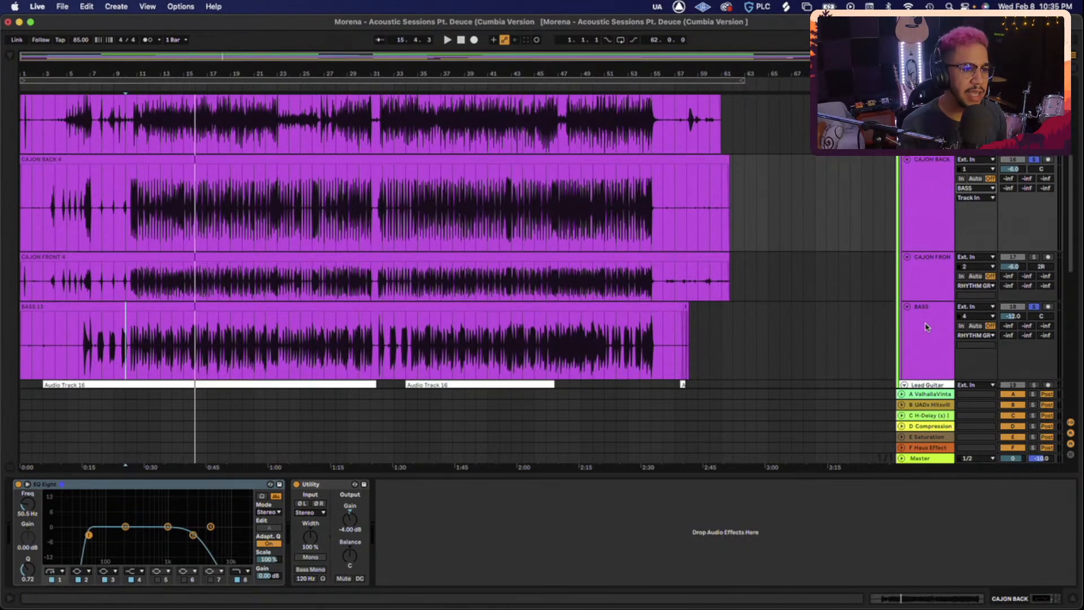
scroll(926, 327, "down", 2)
scroll(995, 209, "up", 2)
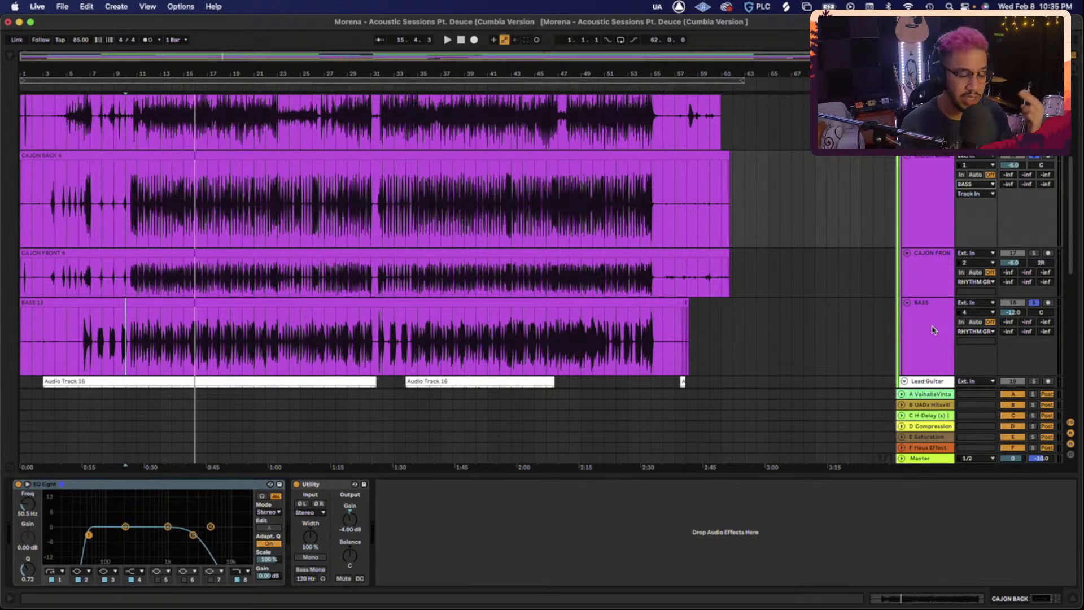
left_click(981, 194)
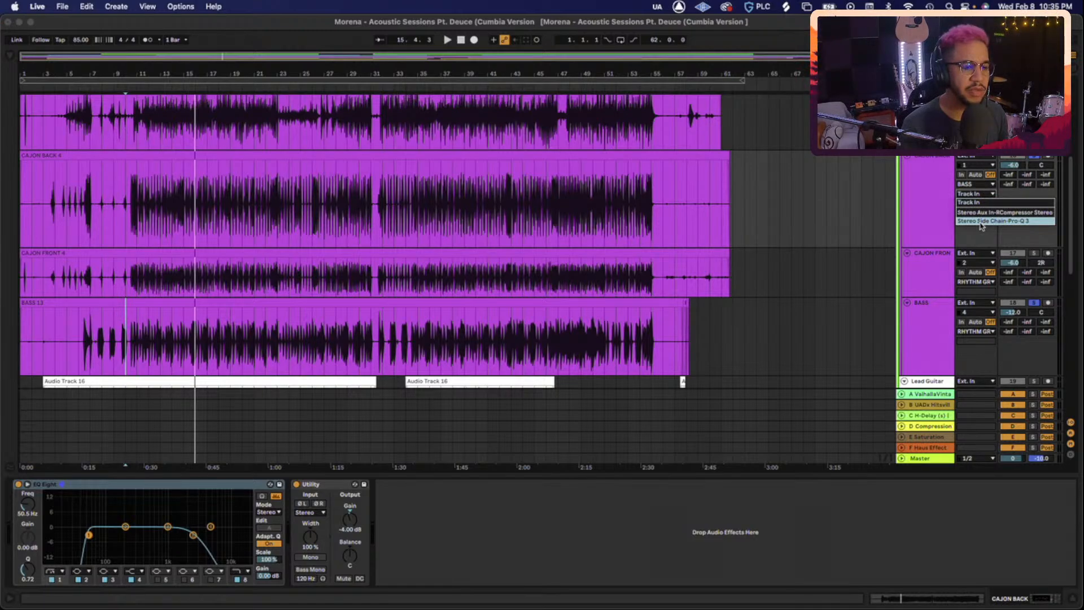
left_click(980, 221)
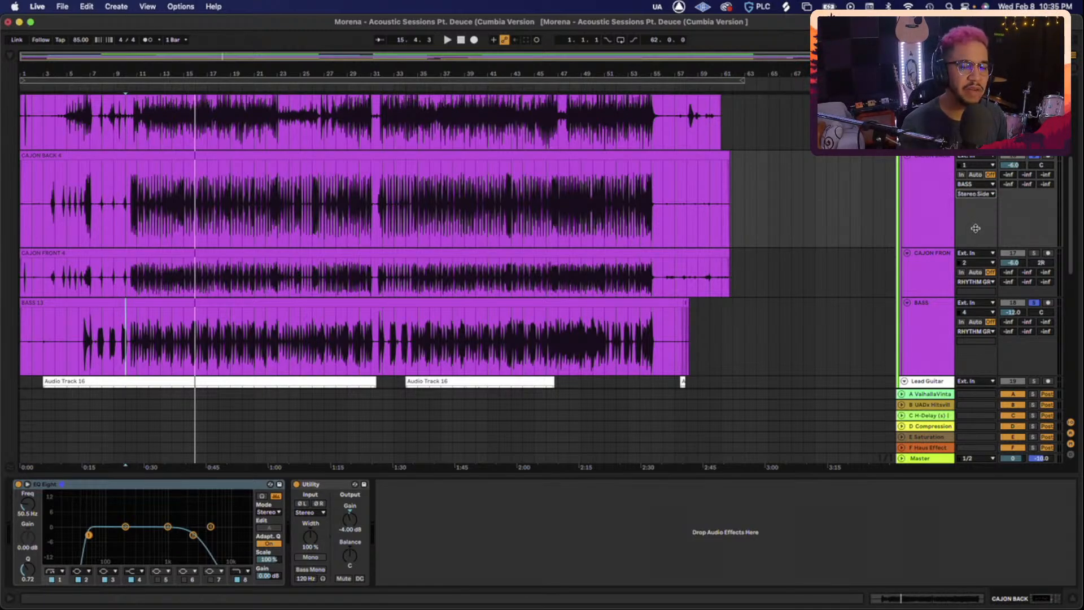
Open Pro-Q 3 on BASS, move its window off the device's left-hand tracks, and play to view the cajon side-chain signal in the analyzer
scroll(975, 228, "down", 1)
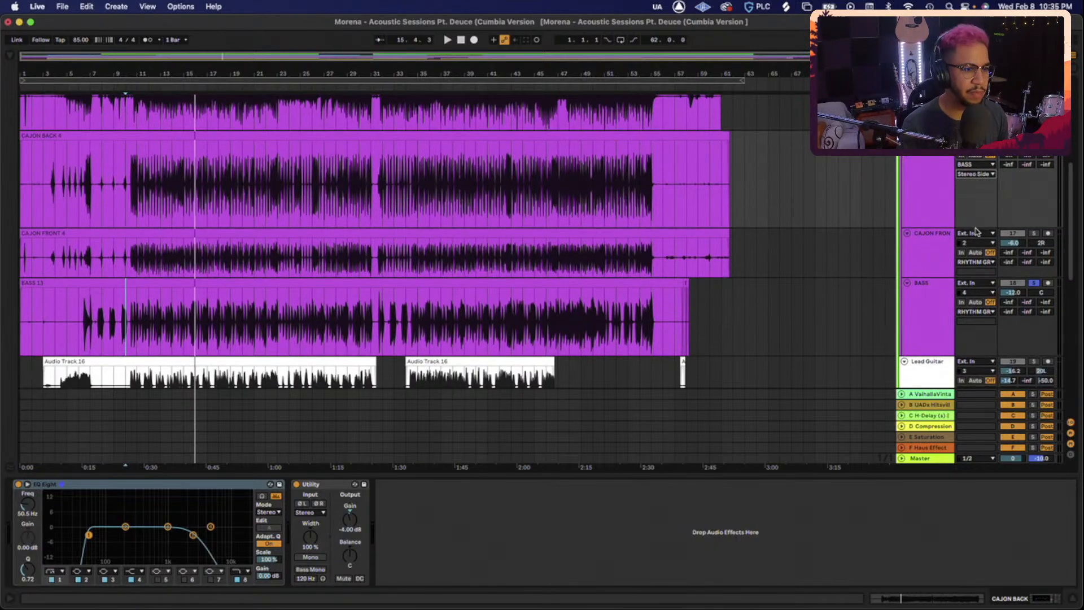
left_click(938, 310)
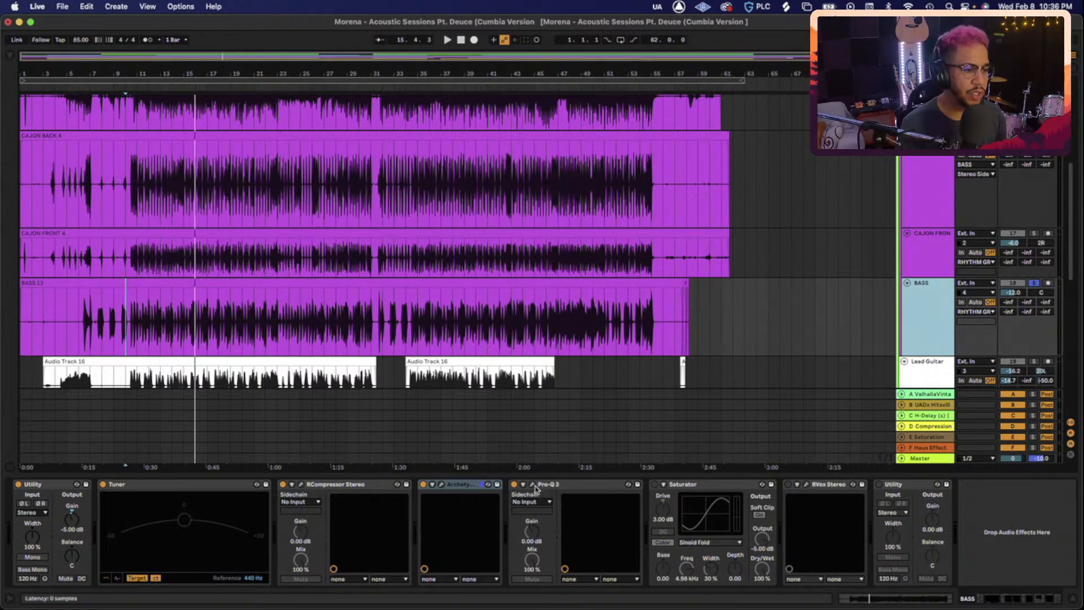
left_click(533, 484)
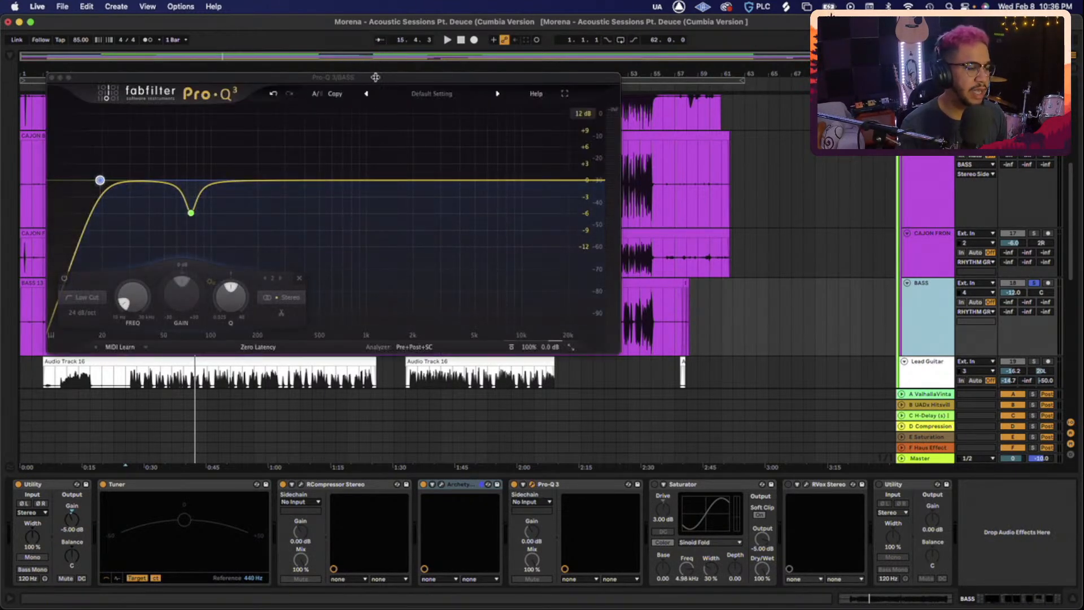
left_click_drag(375, 77, 671, 86)
key("space")
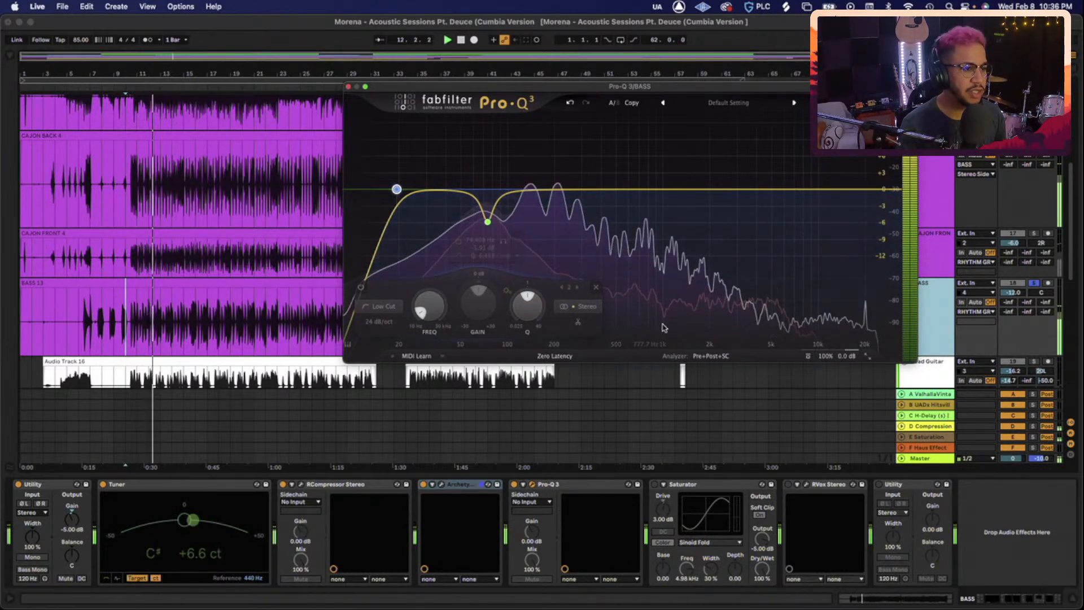
left_click(505, 243)
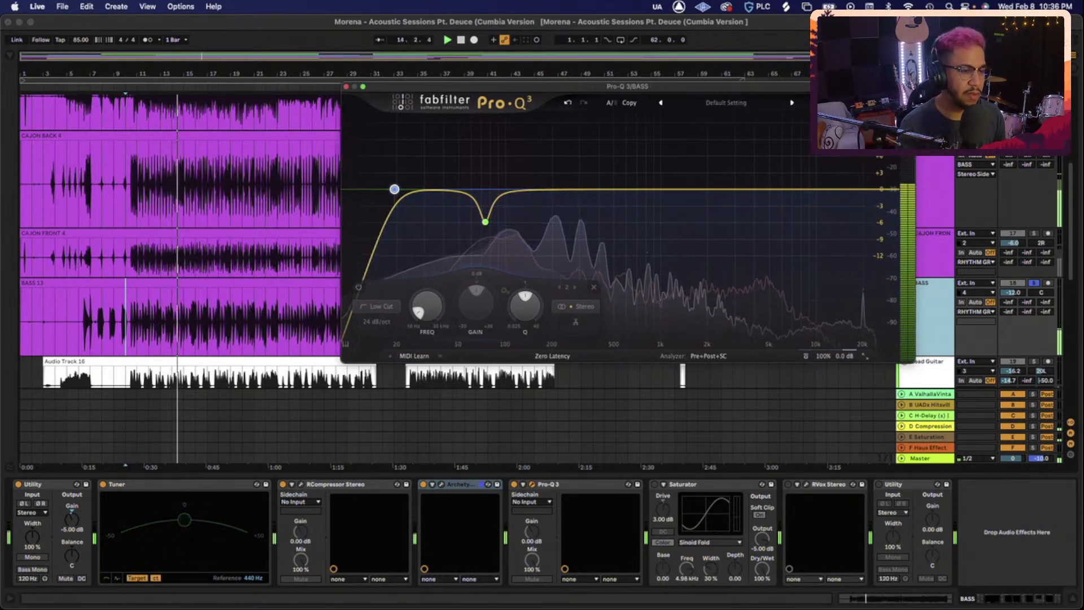
Reposition the Pro-Q 3 window, compare CAJON BACK's EQ with the BASS EQ, and replay from bar 10
left_click_drag(847, 86, 678, 143)
left_click(915, 171)
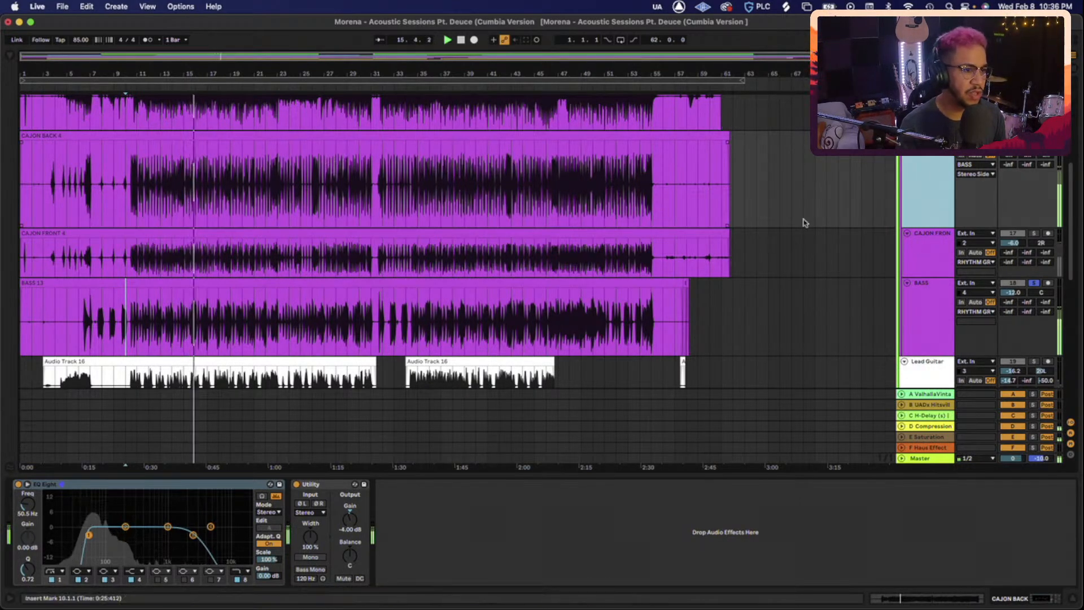
left_click(935, 303)
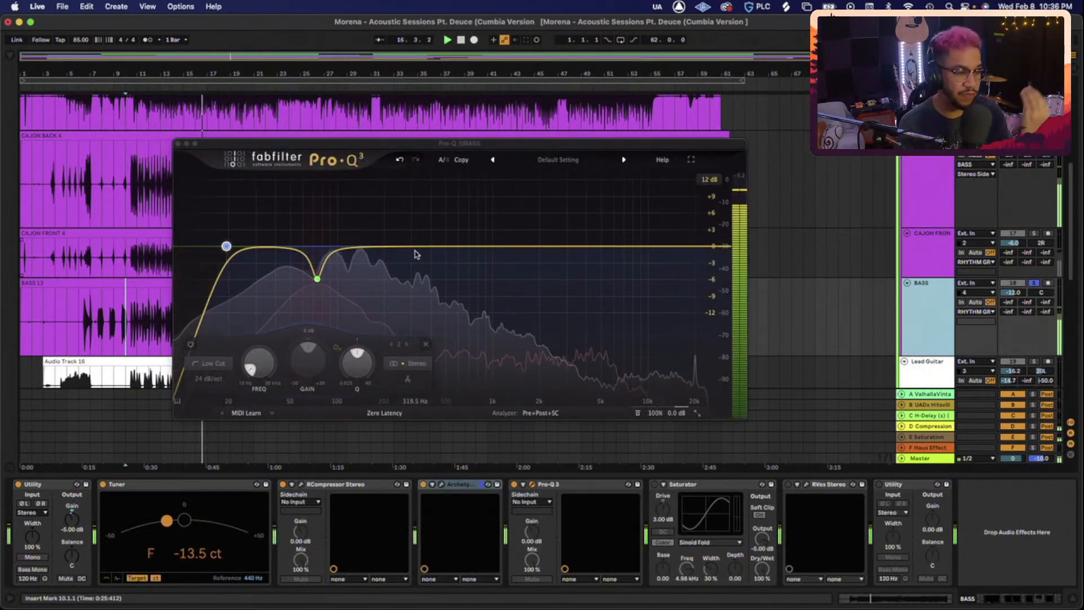
mouse_move(288, 218)
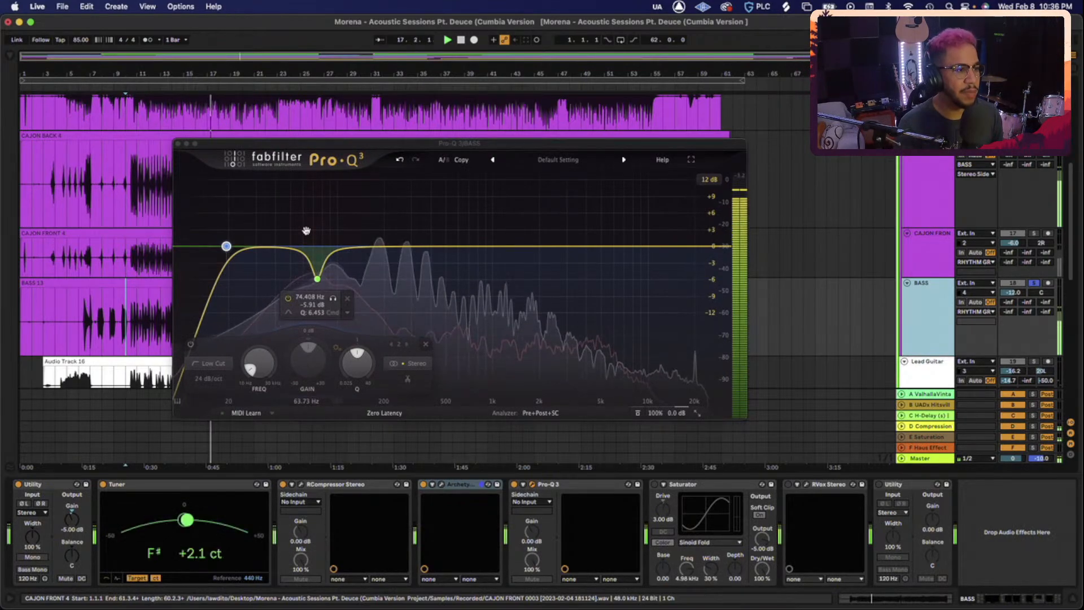
key("space")
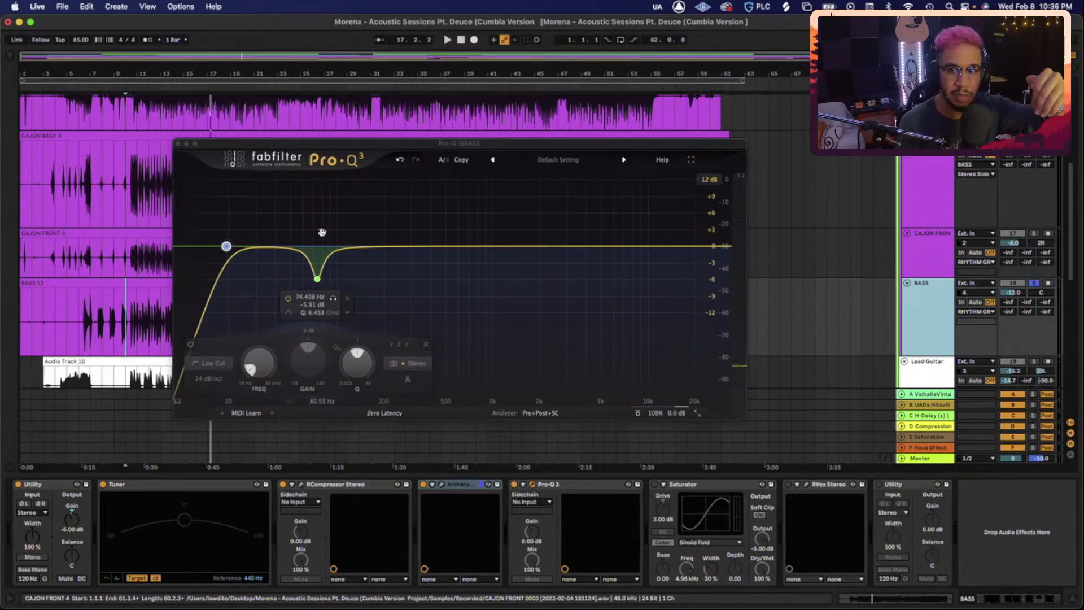
key("space")
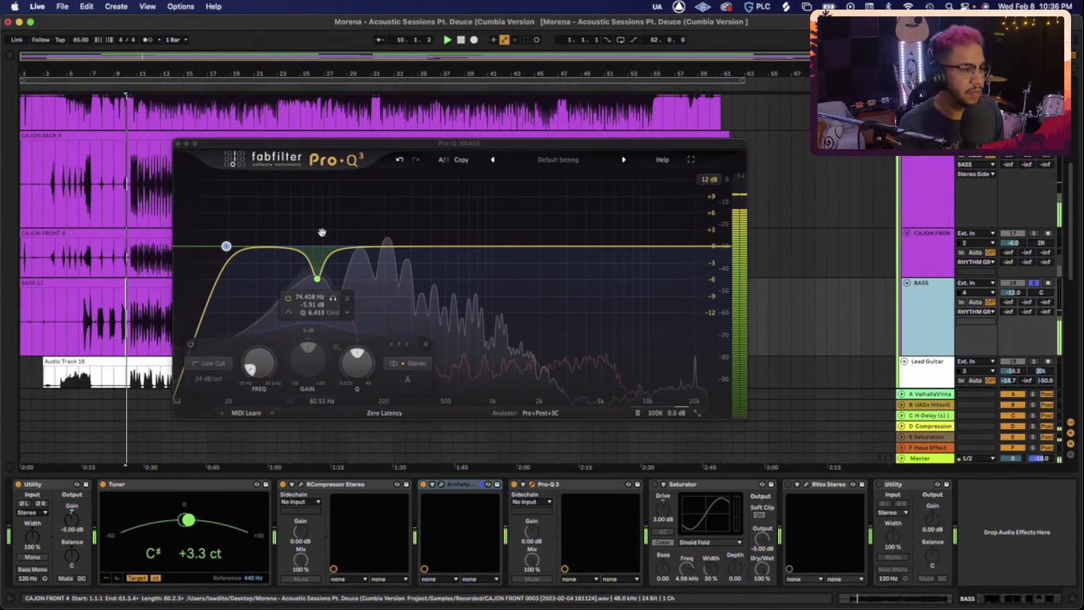
Flatten the 74 Hz bell cut in BASS's Pro-Q 3 during playback, and pull it back down to about -6 dB
left_click(313, 277)
left_click_drag(318, 278, 317, 244)
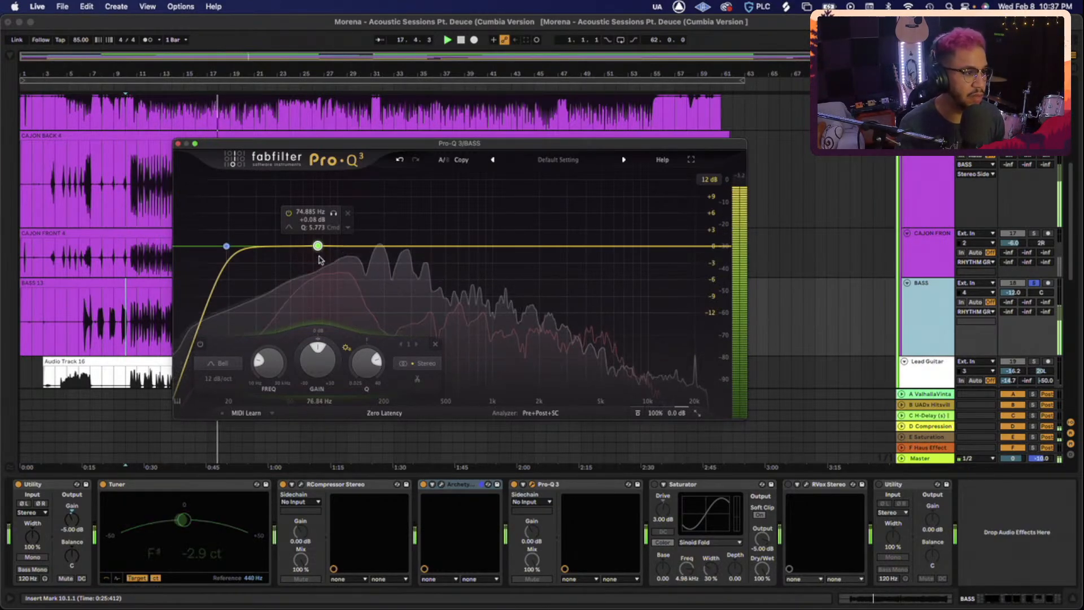
key("super+z")
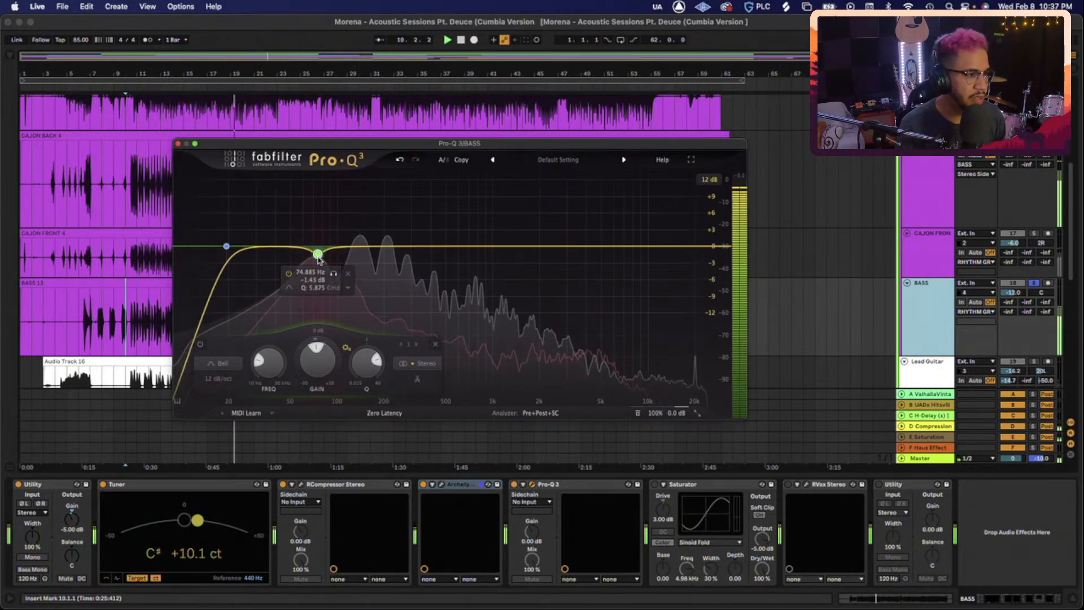
left_click_drag(318, 247, 315, 278)
key("space")
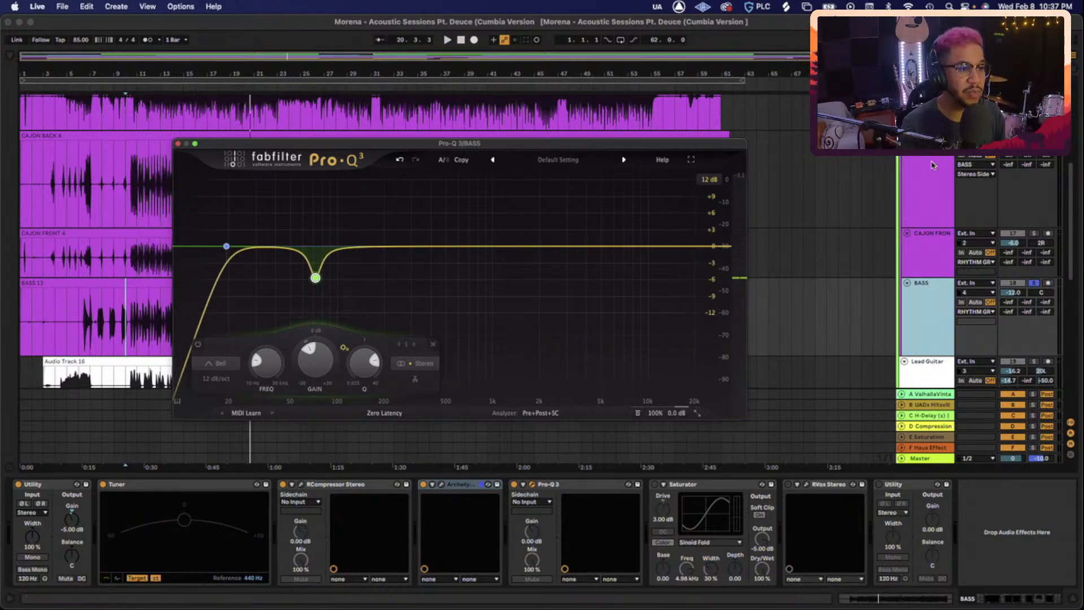
Route the CAJON BACK track's output back to RHYTHM GROUP
scroll(932, 165, "up", 1)
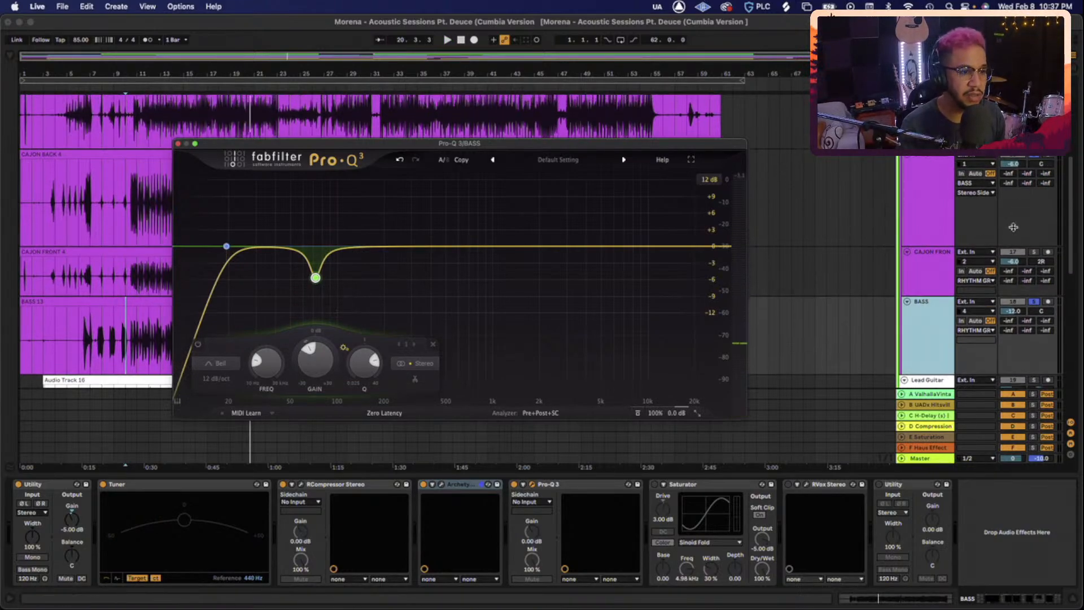
scroll(940, 190, "up", 2)
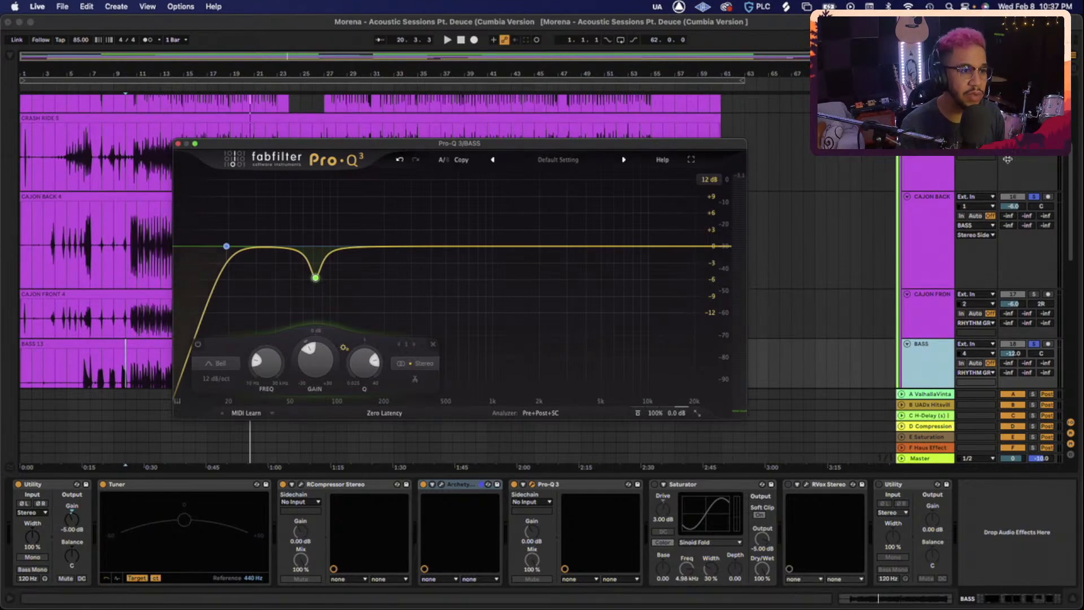
left_click(982, 236)
left_click(930, 237)
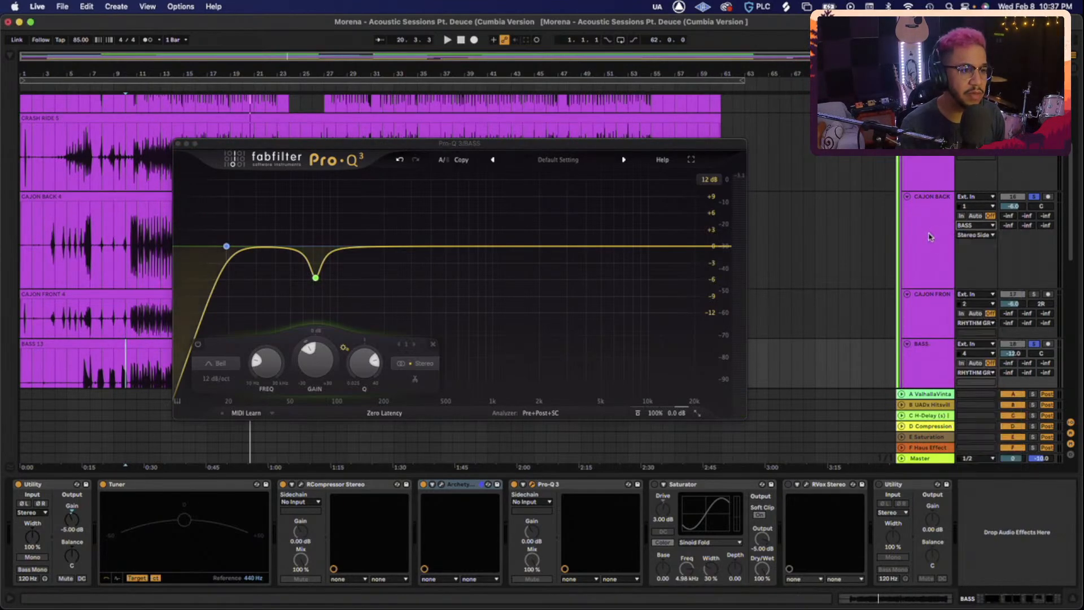
left_click(986, 227)
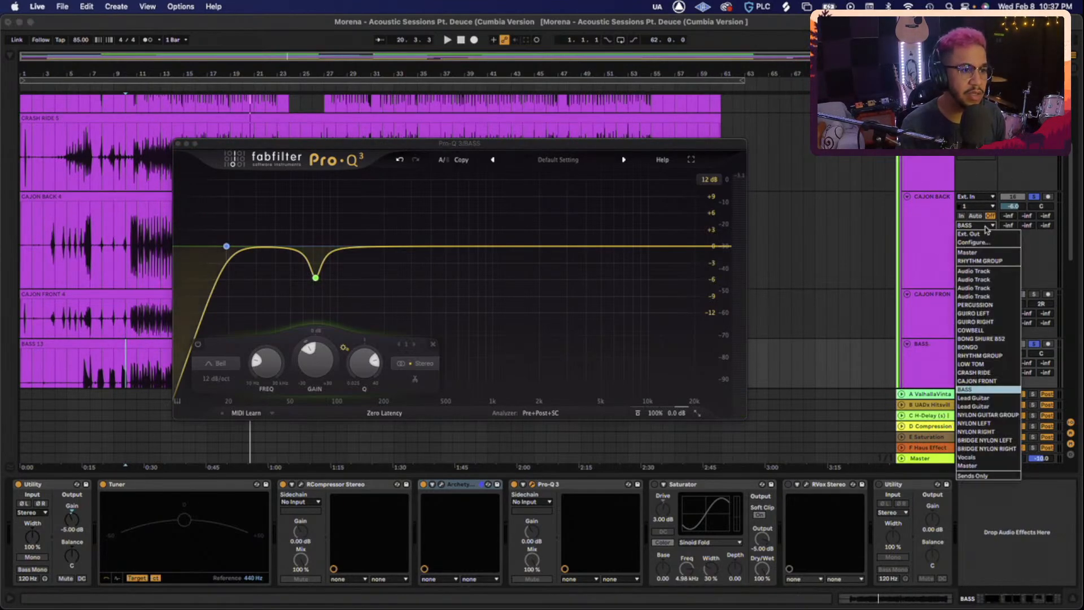
left_click(984, 261)
Play the bass and cajon from bar 10, add CAJON FRONT to the solo, and close BASS's Pro-Q 3 window
key("space")
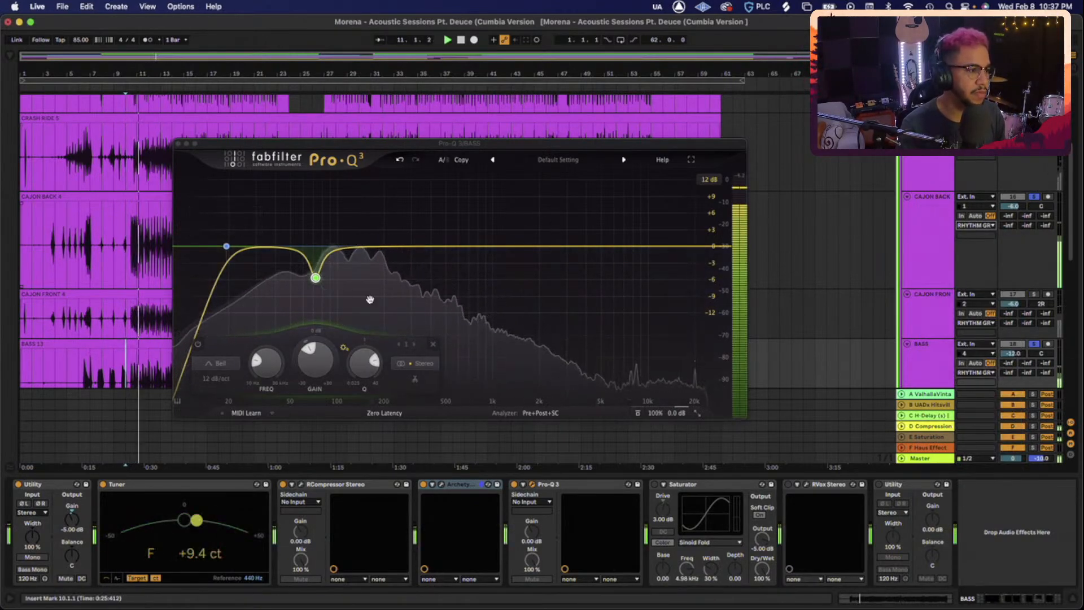
left_click(315, 279)
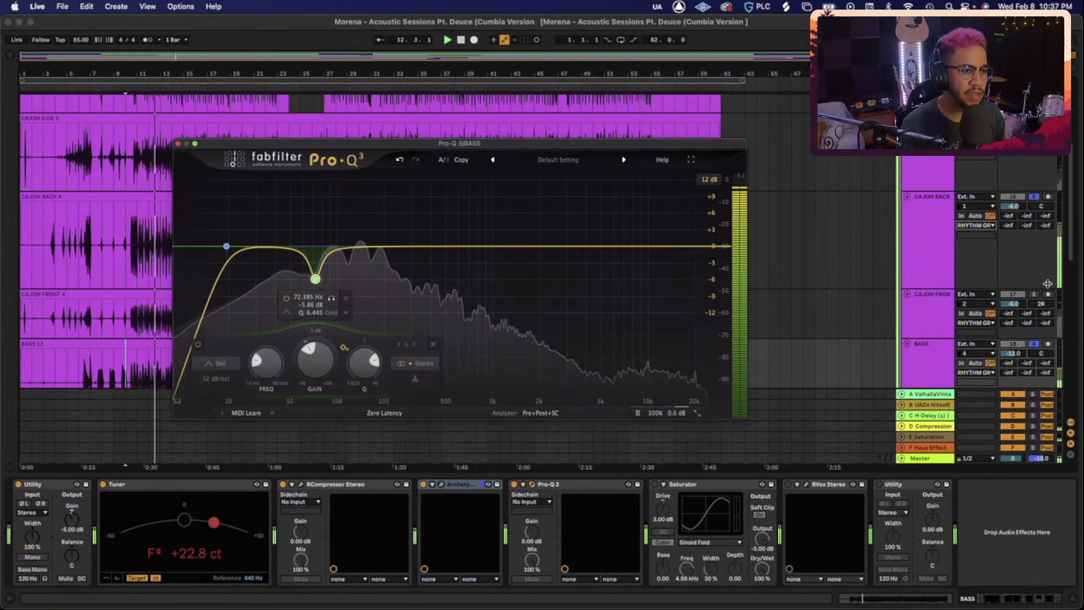
left_click(1034, 294)
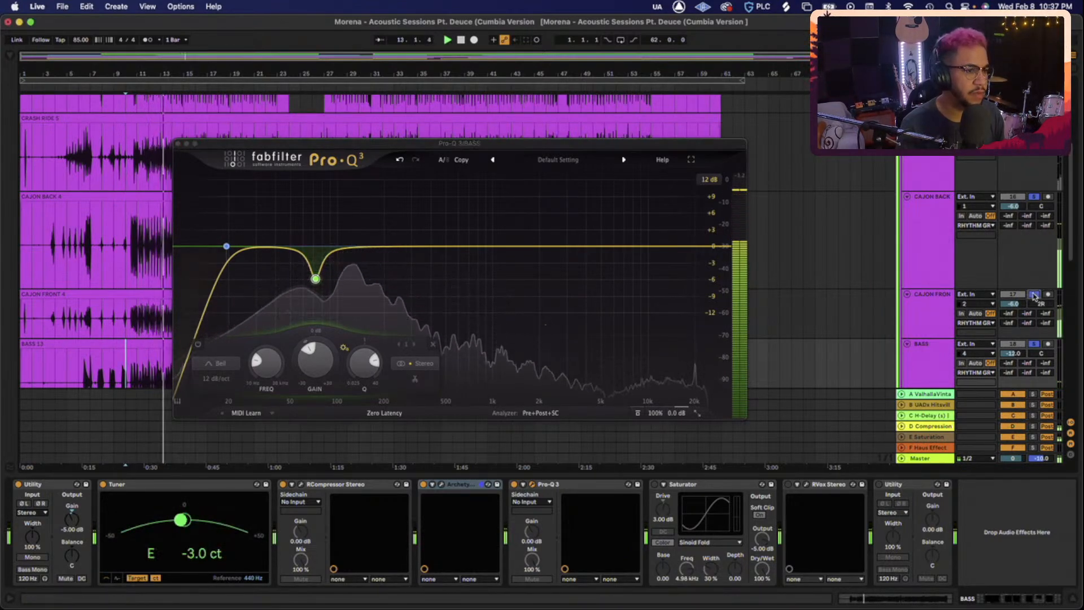
left_click(178, 144)
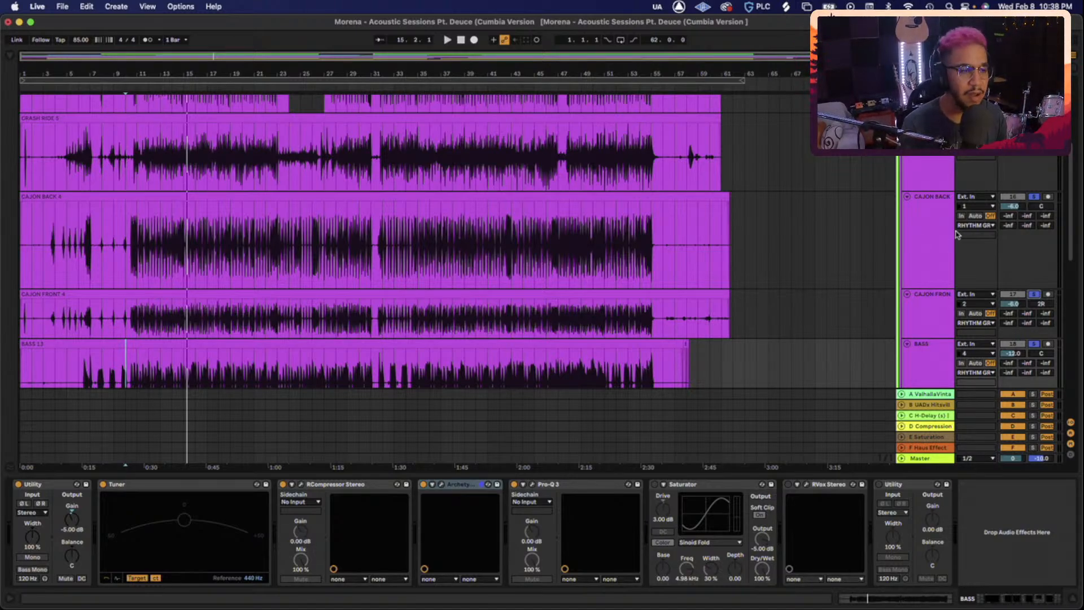
Display CAJON BACK's EQ Eight and Utility devices, and take the cajon tracks out of solo
left_click(934, 243)
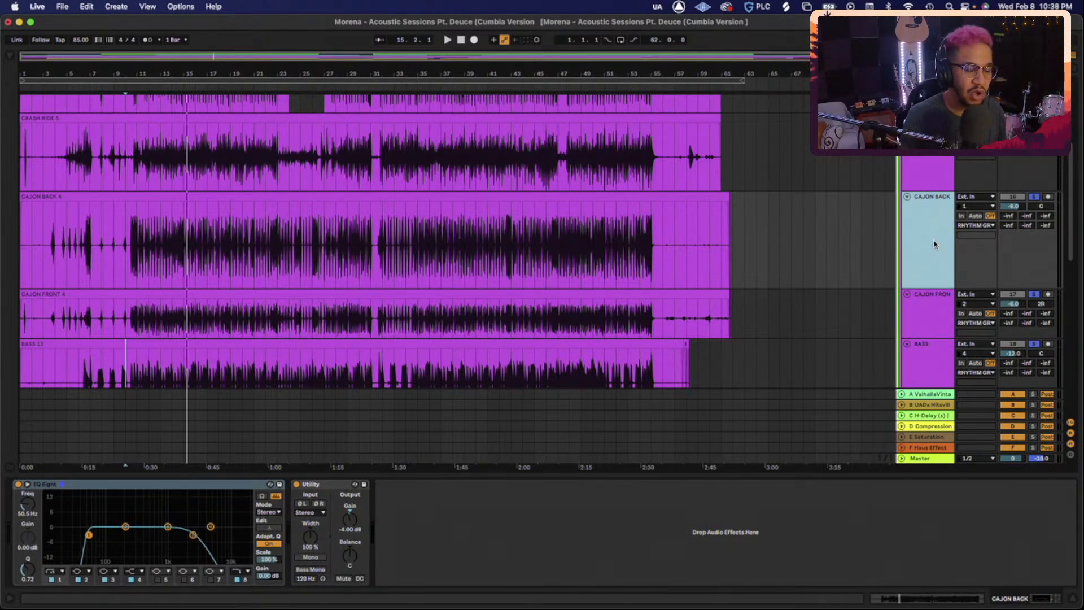
scroll(934, 244, "down", 1)
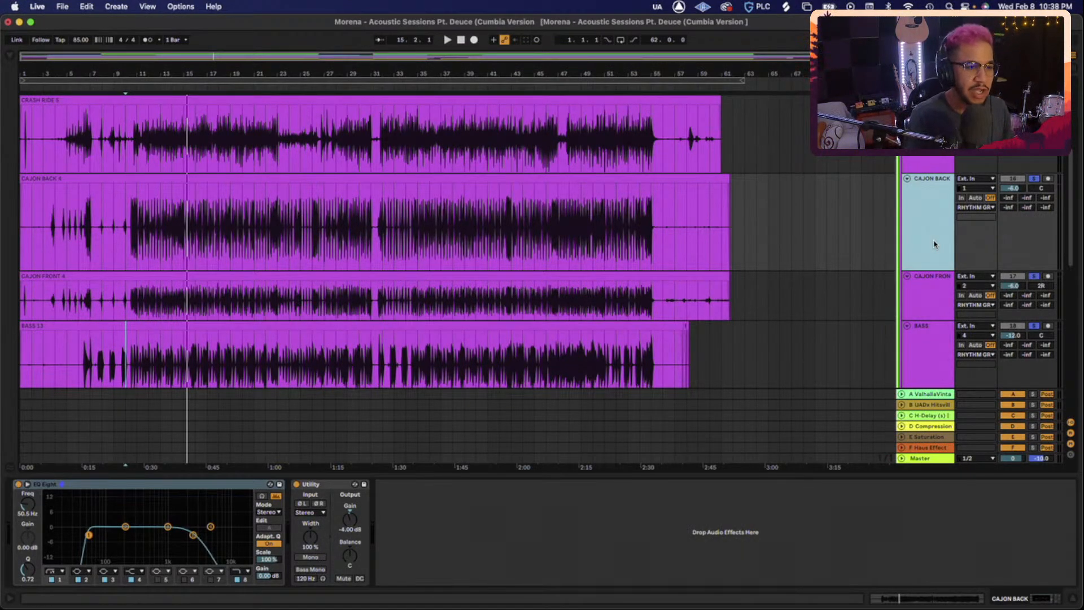
scroll(979, 202, "up", 2)
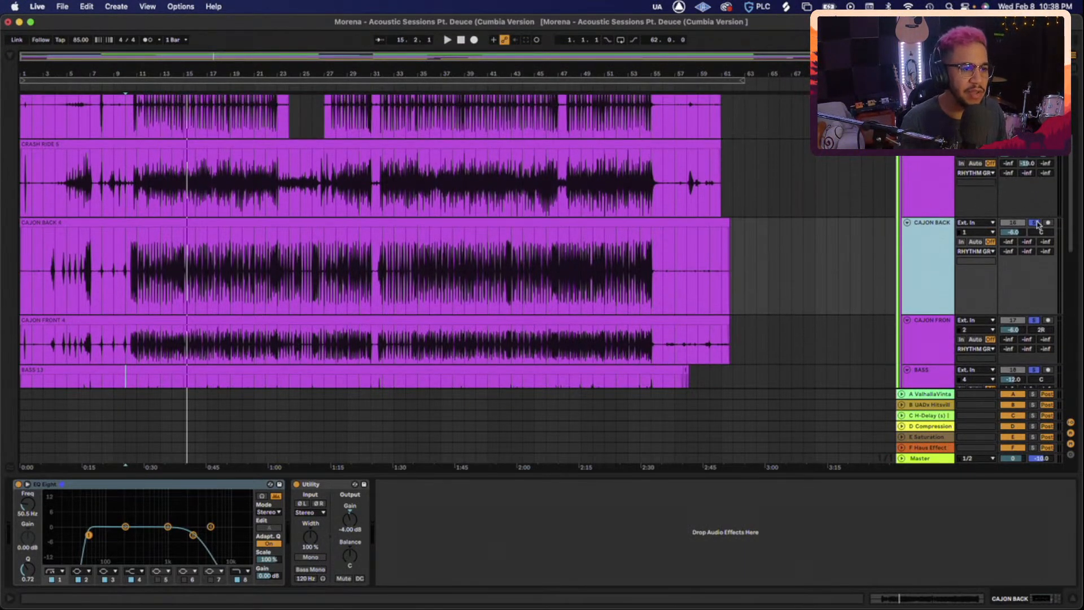
left_click(1035, 224)
scroll(941, 211, "up", 2)
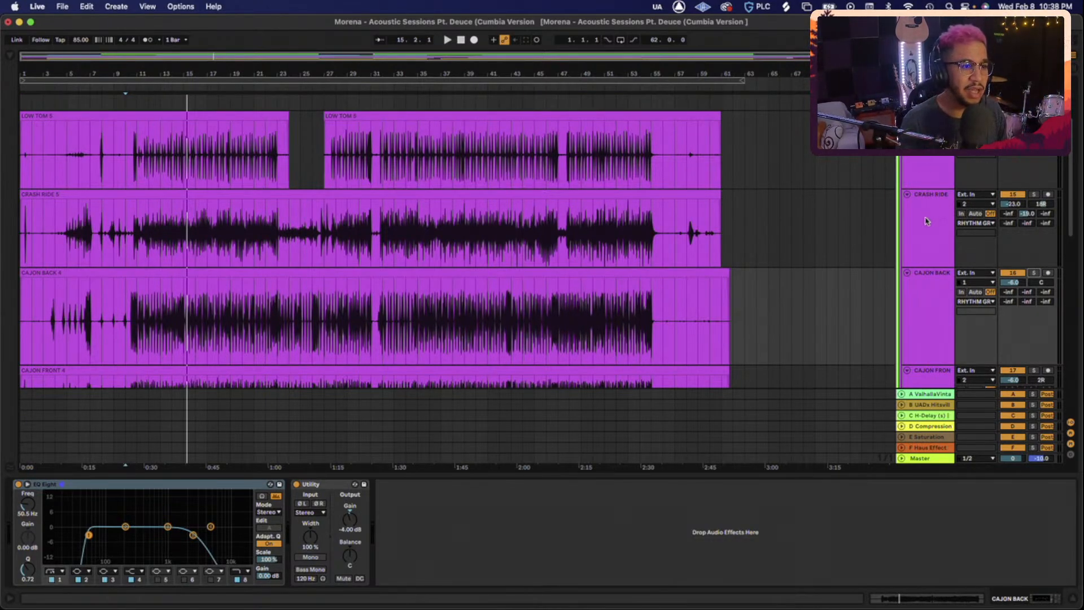
scroll(926, 208, "up", 2)
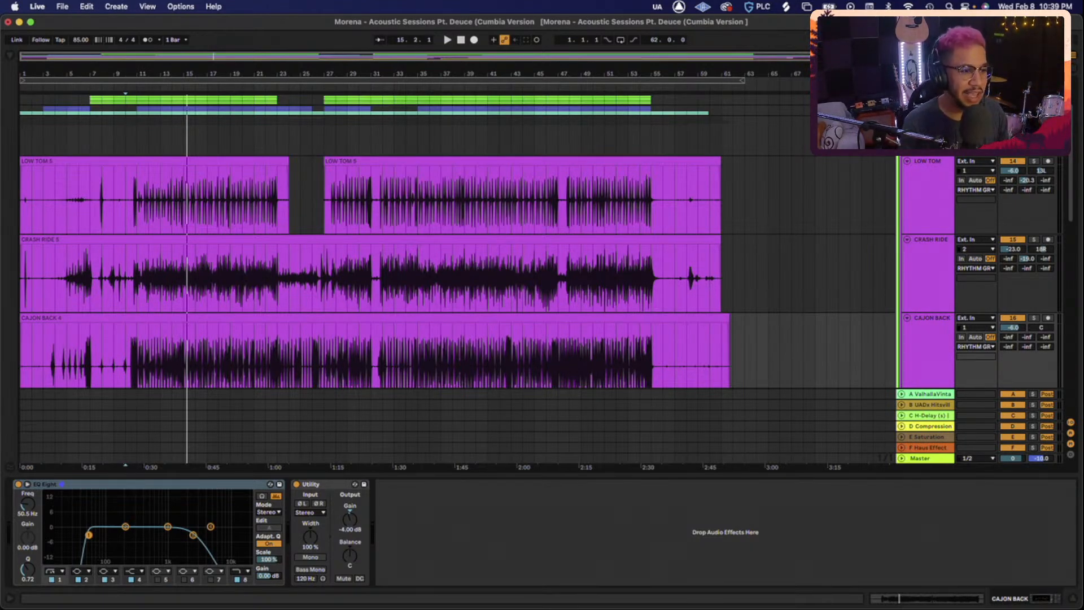
Display the LOW TOM track's devices and play the rhythm tracks from bar 11
left_click(930, 203)
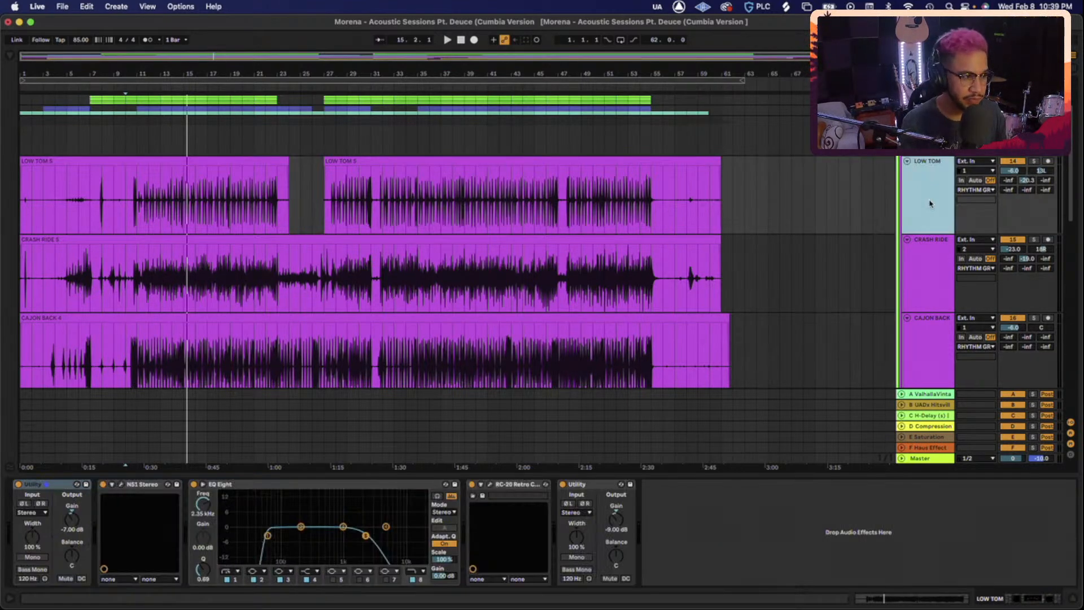
scroll(930, 204, "down", 1)
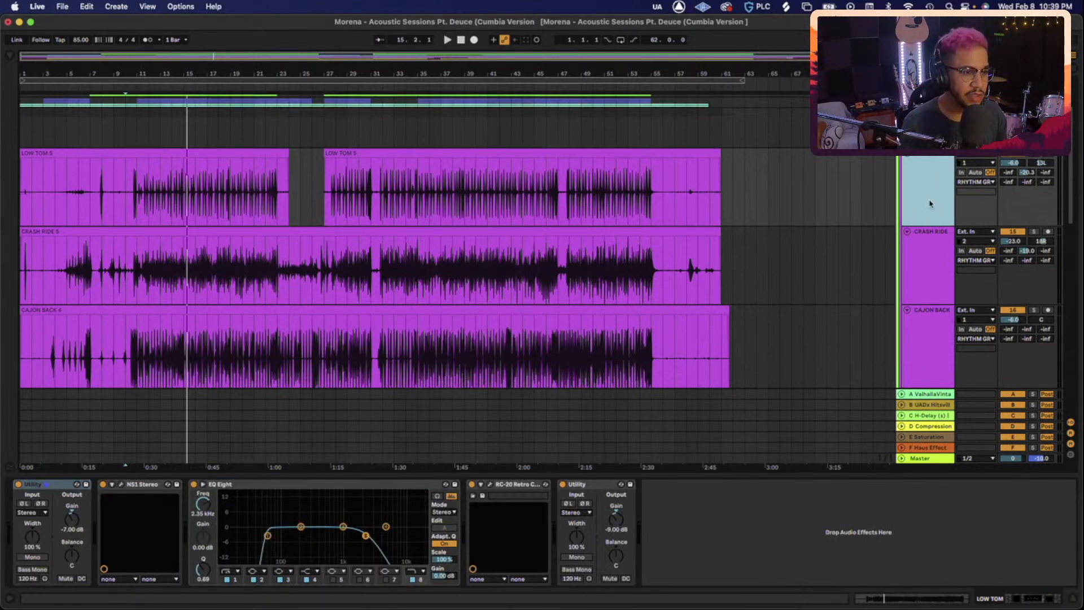
left_click(134, 193)
key("space")
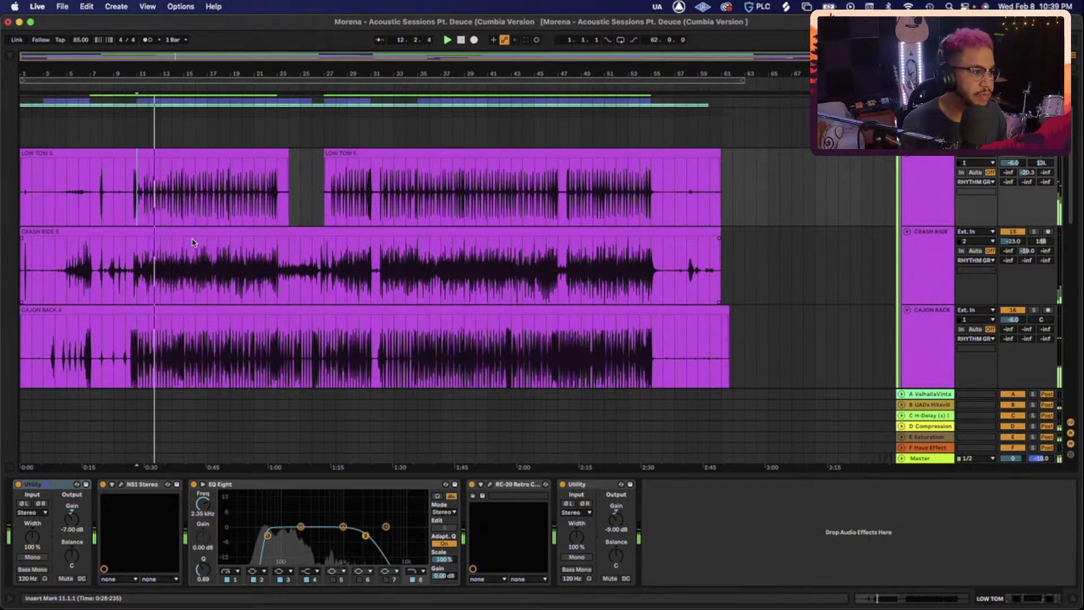
scroll(192, 243, "down", 2)
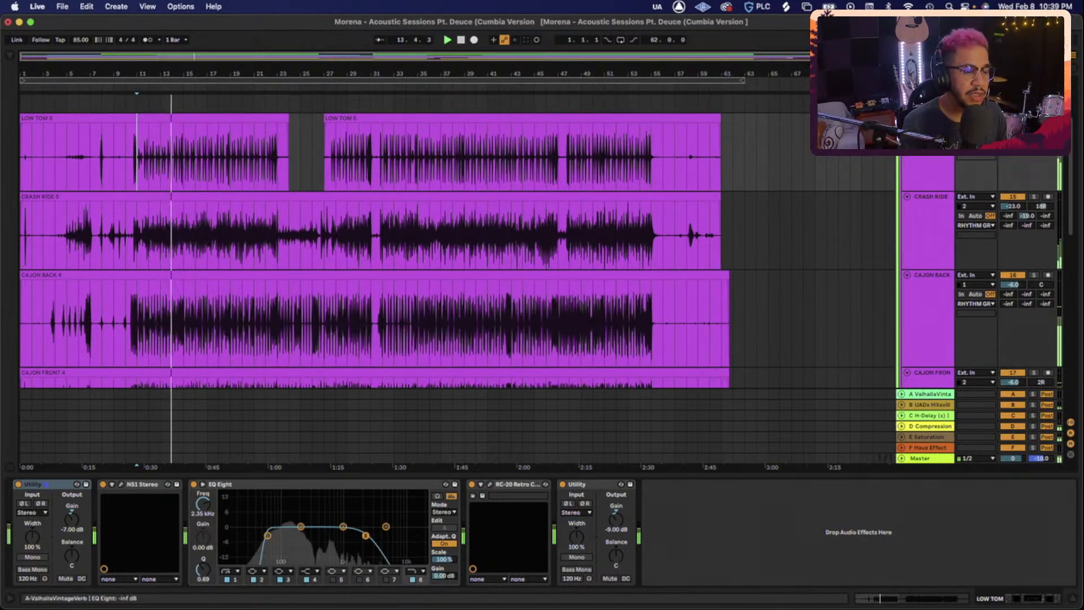
scroll(373, 242, "up", 2)
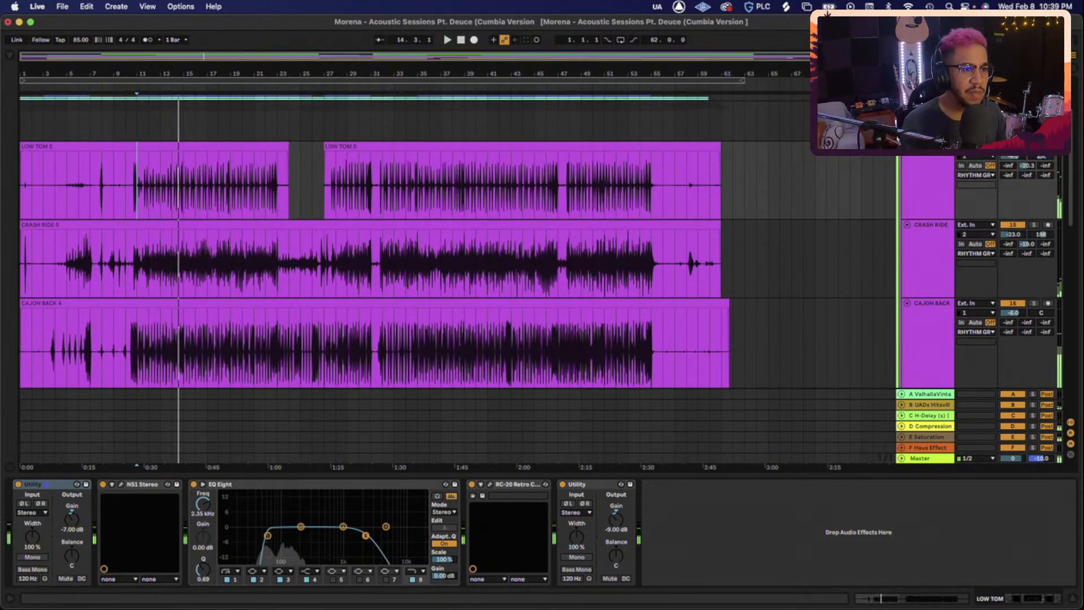
Replay LOW TOM in solo from bar 11 and raise its EQ Eight low-cut frequency to 86.1 Hz
key("space")
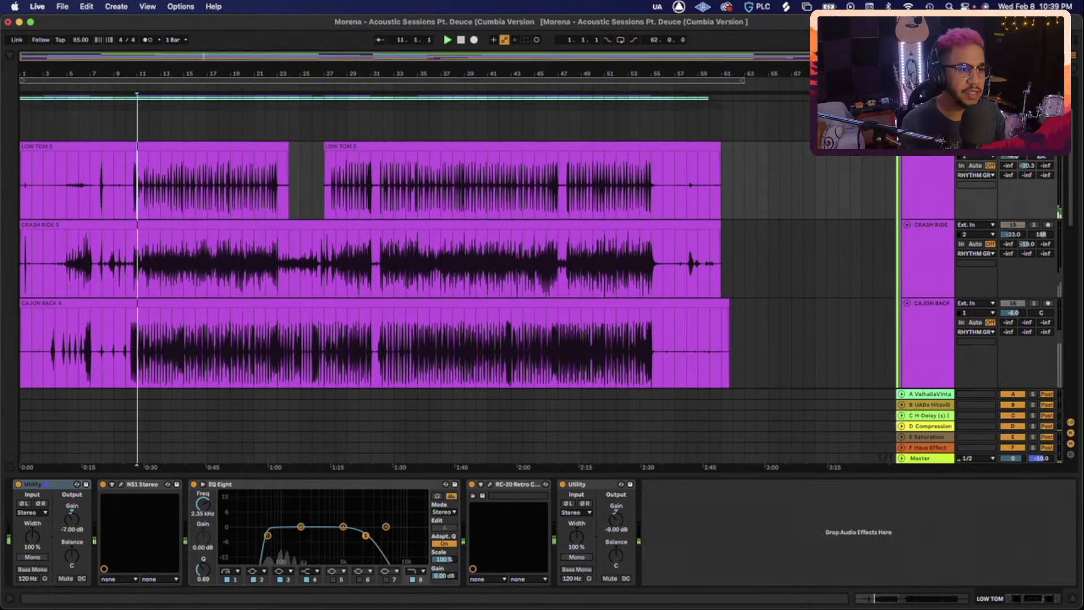
left_click(930, 169)
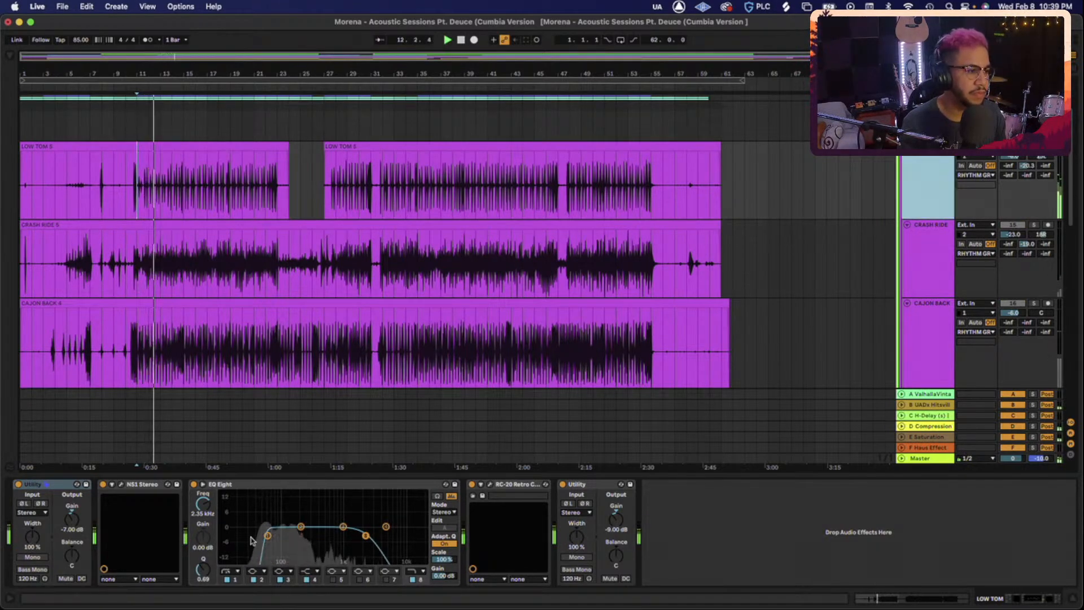
left_click(619, 525)
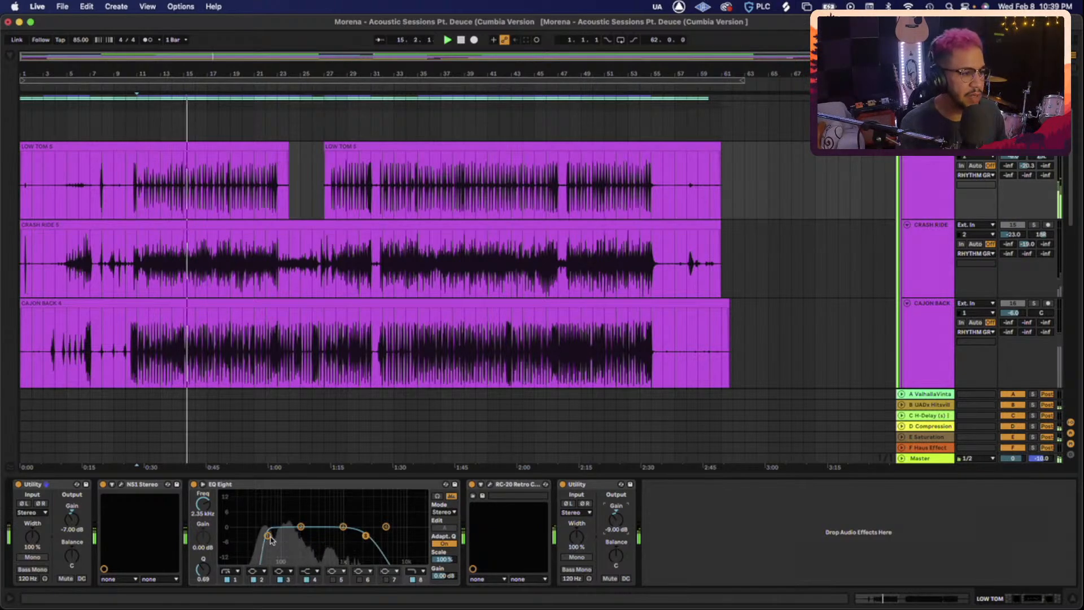
left_click_drag(268, 535, 278, 535)
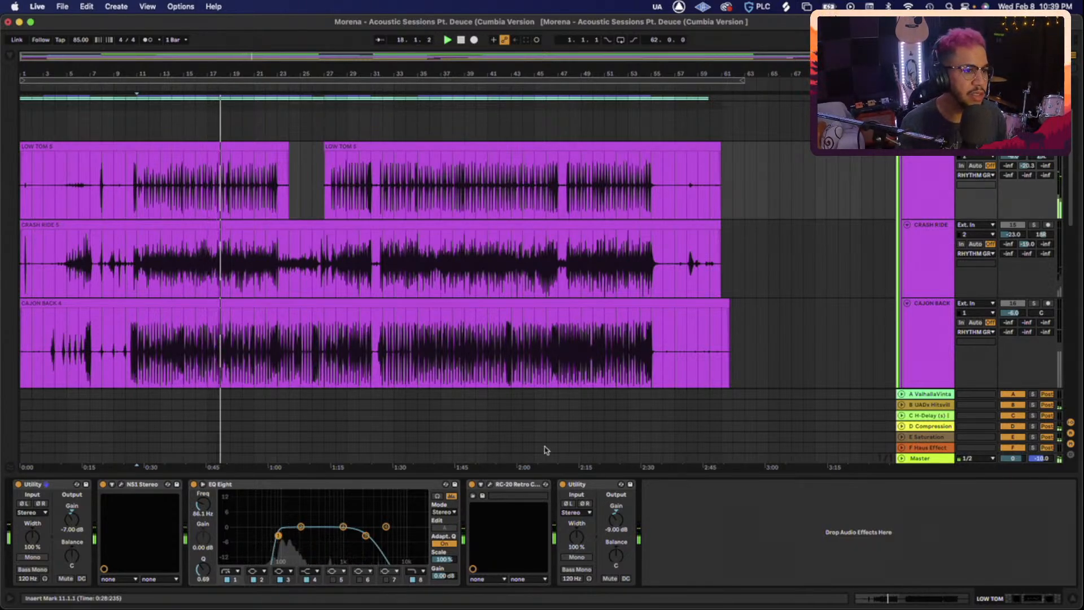
Solo CAJON FRONT together with LOW TOM and replay from bar 11
scroll(1033, 310, "down", 3)
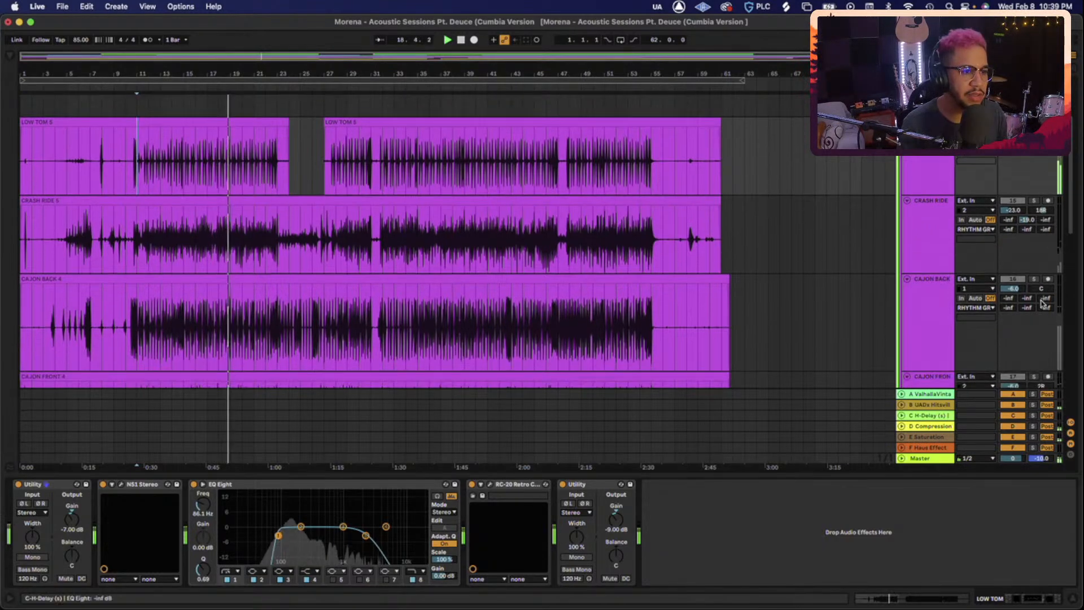
key("space")
key("space")
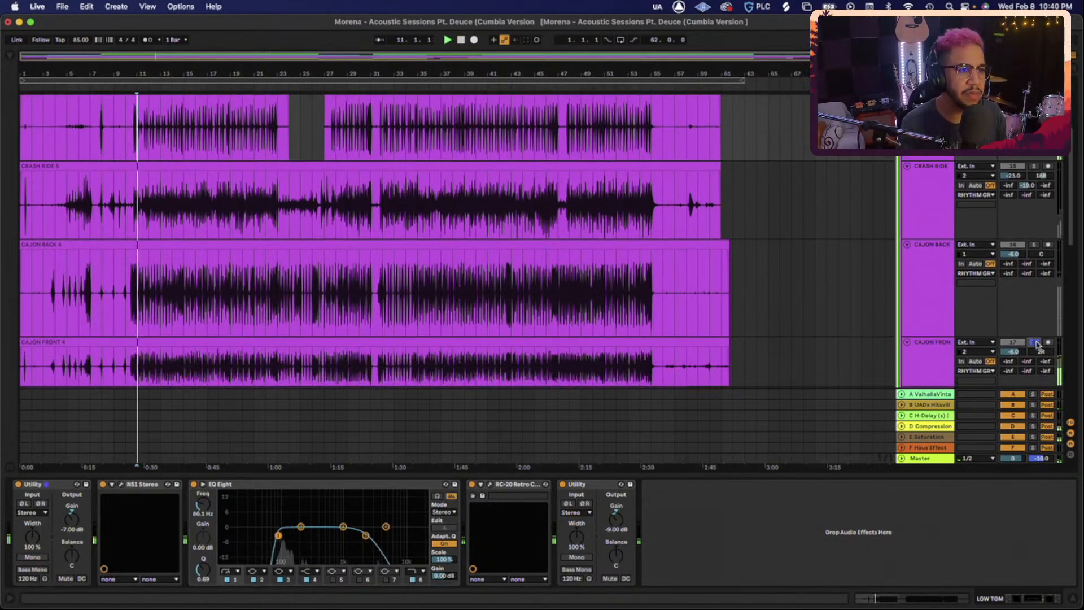
Add CRASH RIDE to the solo, replay from bar 11, and raise its volume to -21.7 dB
scroll(1036, 341, "up", 3)
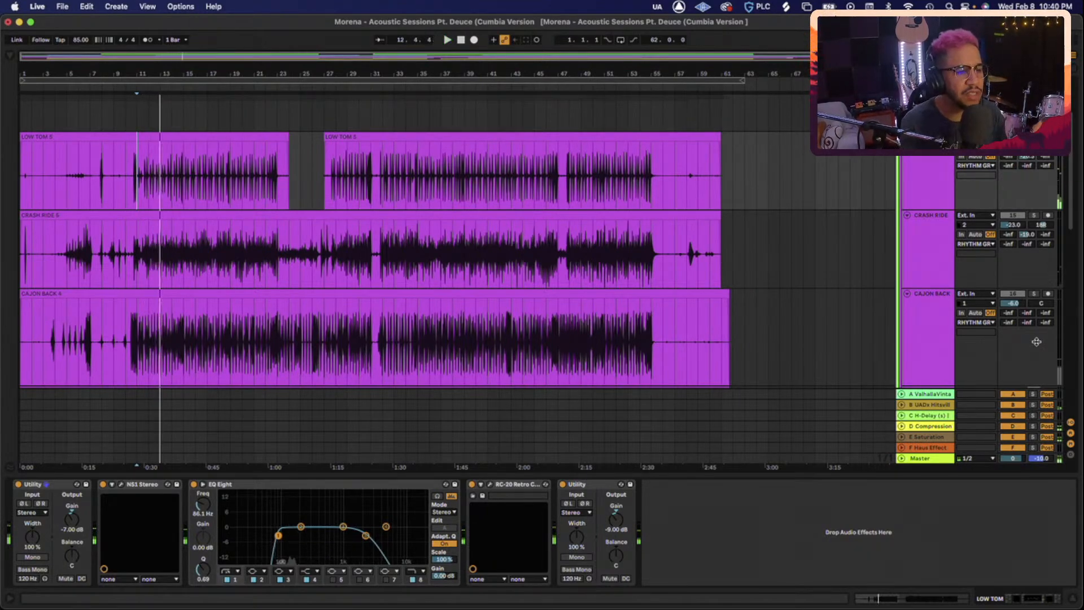
left_click(1033, 215)
key("space")
key("space")
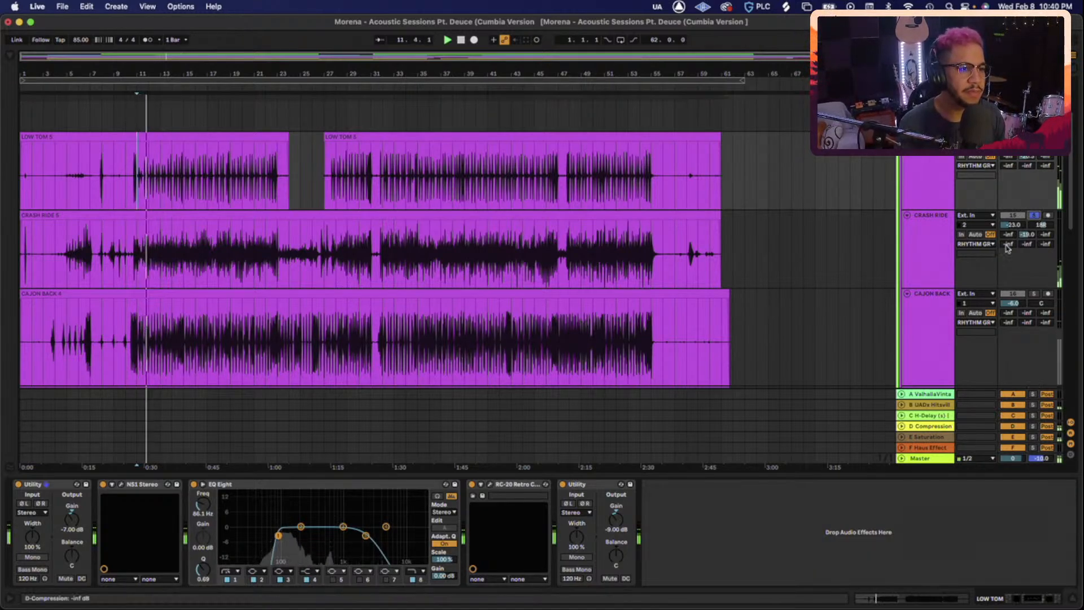
left_click_drag(1014, 226, 1014, 221)
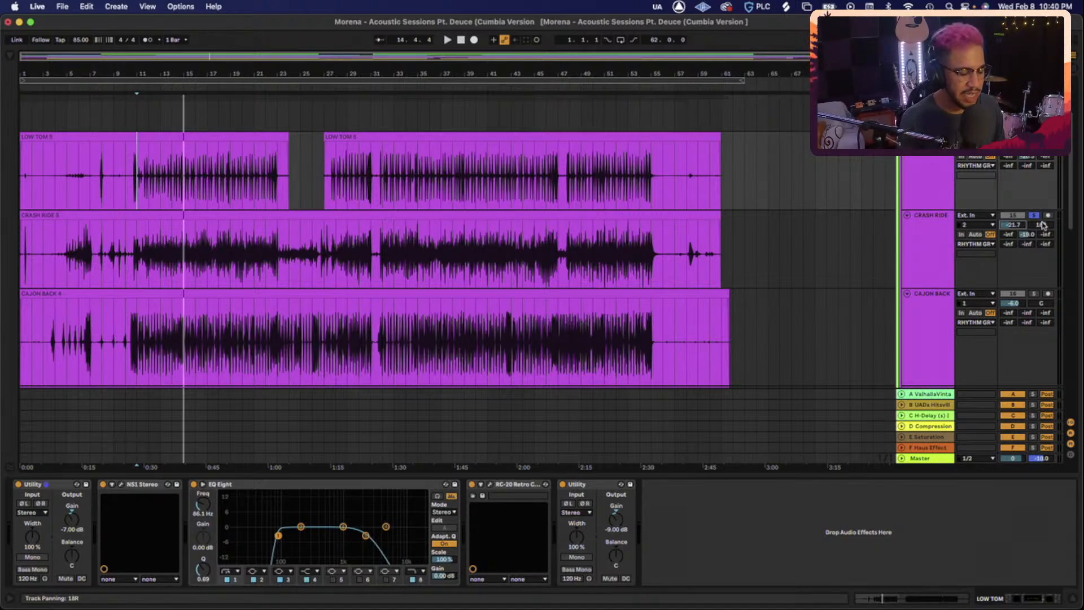
Unsolo LOW TOM and CRASH RIDE, solo CLAPS, PERCUSSION and RHYTHM GROUP, and play from bar 11
scroll(1041, 224, "up", 3)
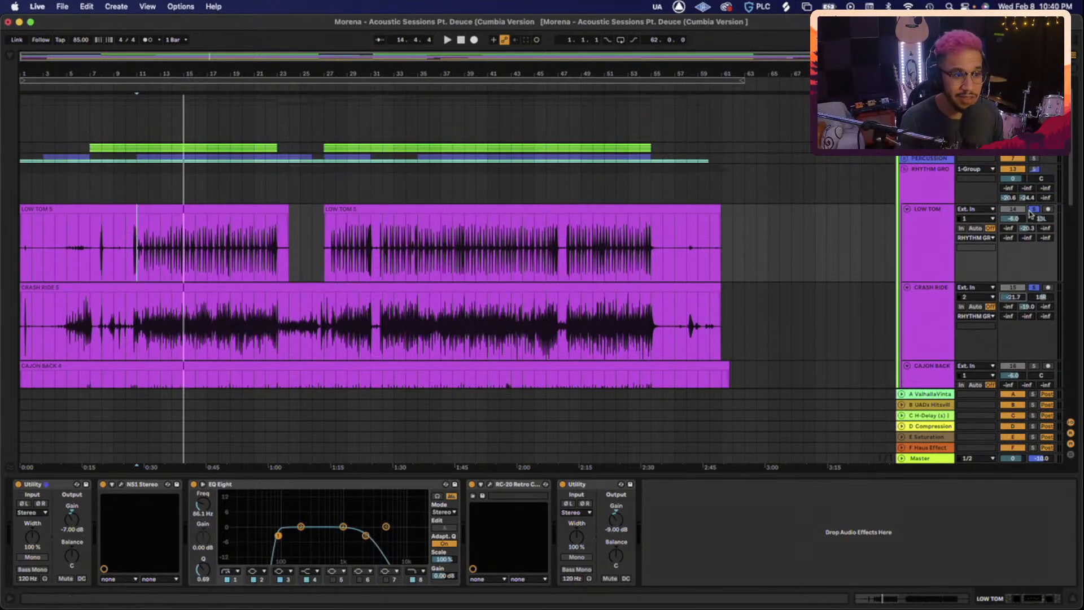
scroll(1031, 213, "up", 1)
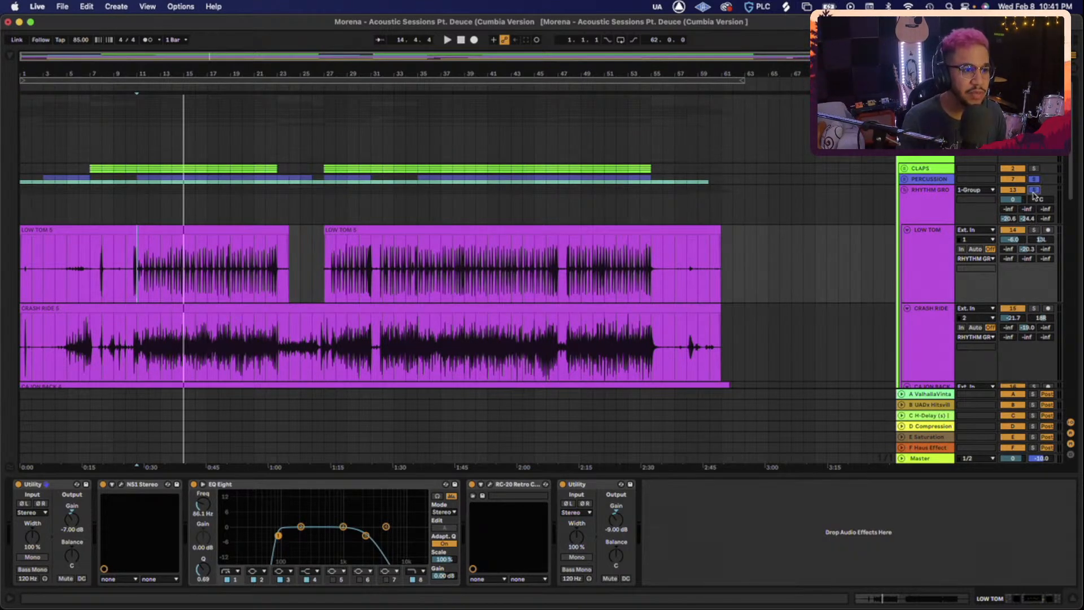
key("space")
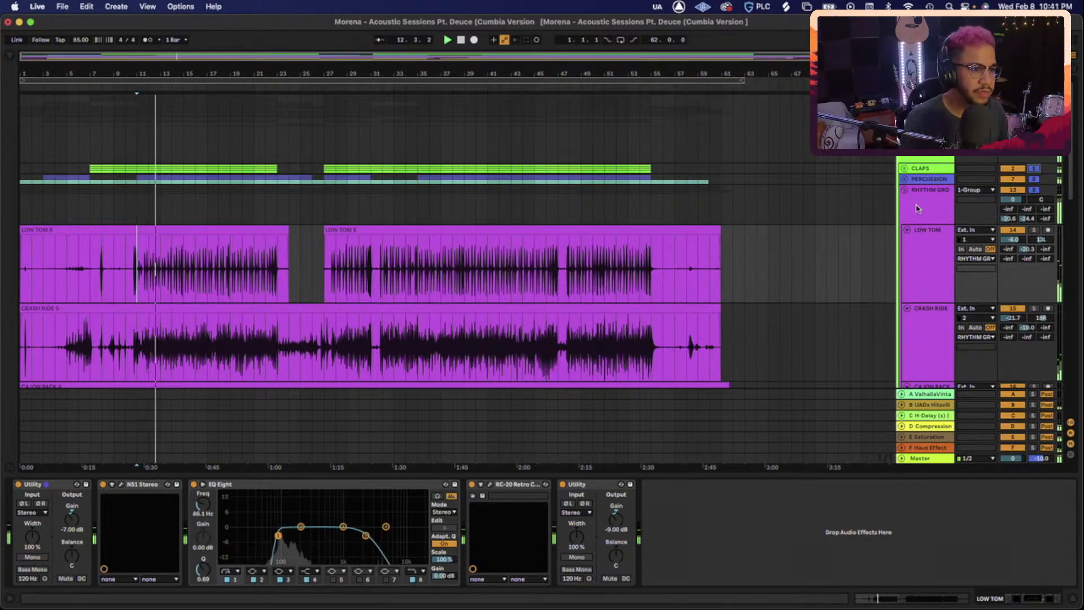
Fold and unfold RHYTHM GROUP, display its devices, look through its tracks during playback, and stop
left_click(904, 190)
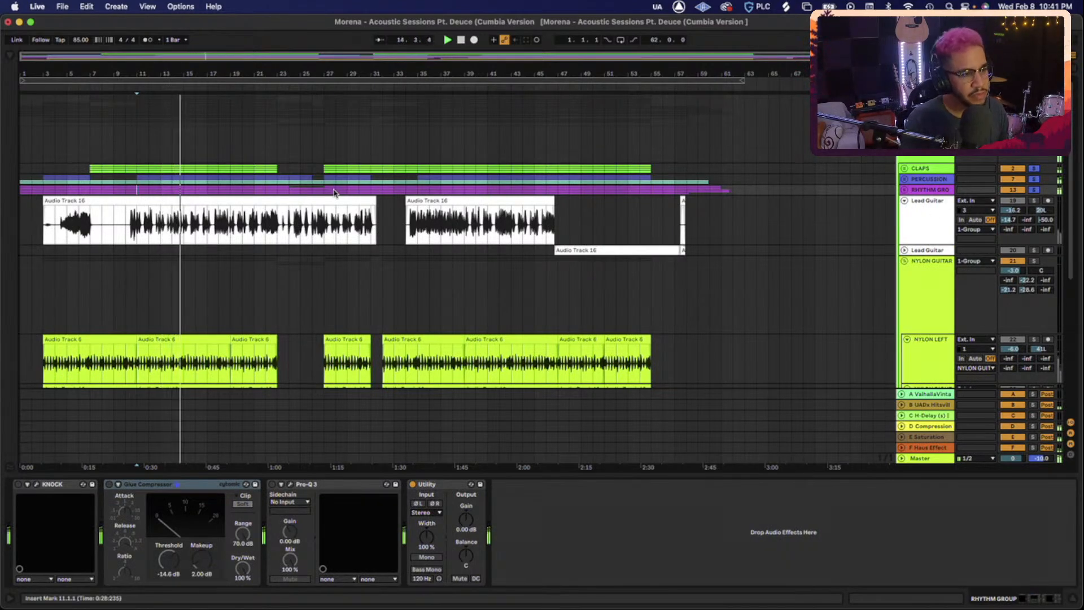
left_click(903, 190)
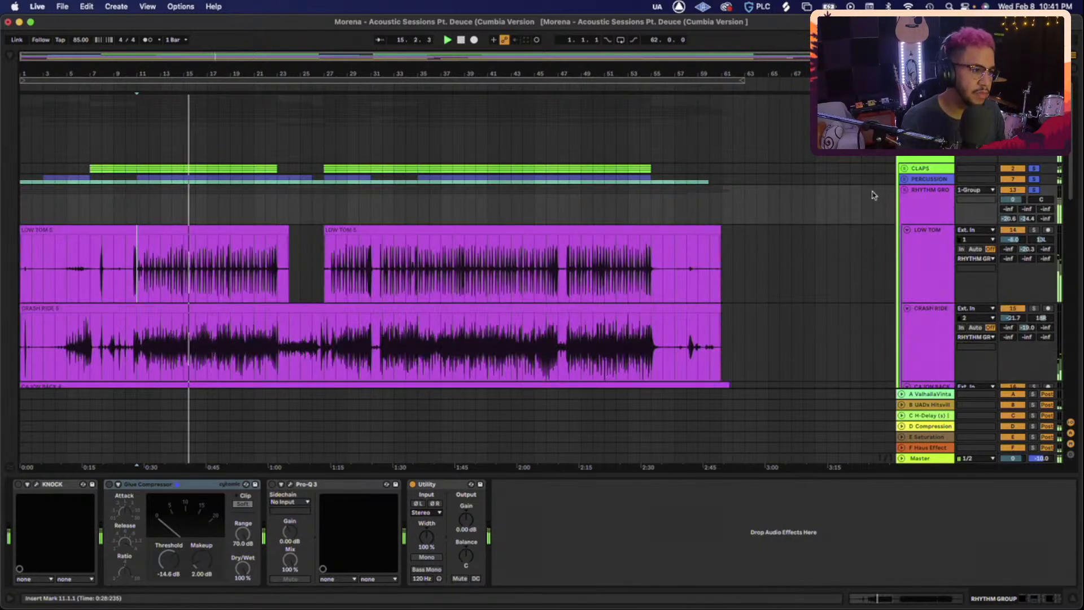
scroll(467, 278, "down", 5)
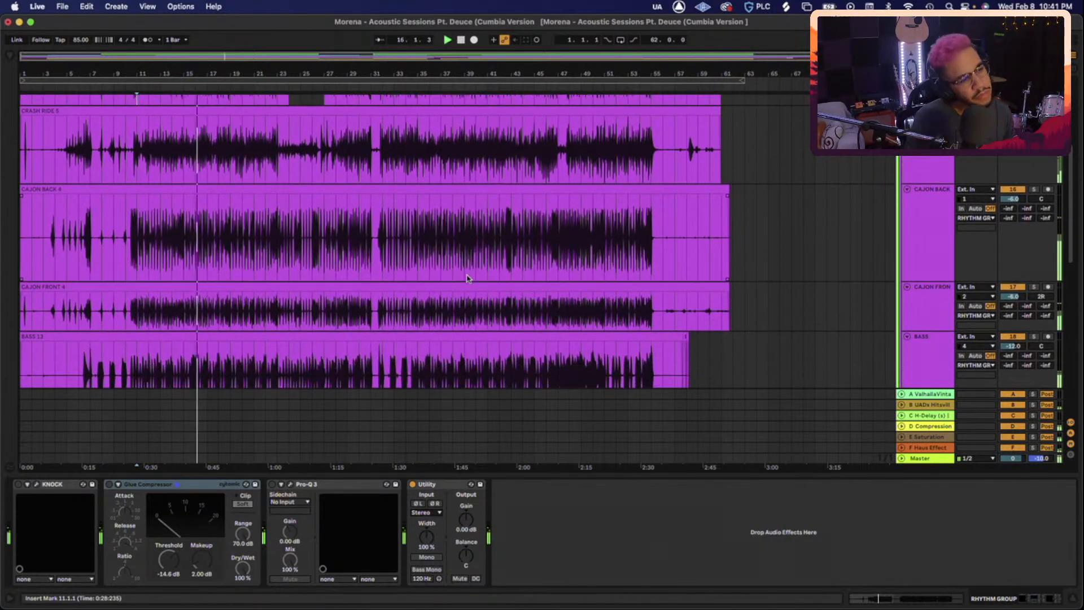
scroll(466, 278, "down", 2)
scroll(466, 278, "up", 4)
scroll(466, 278, "up", 2)
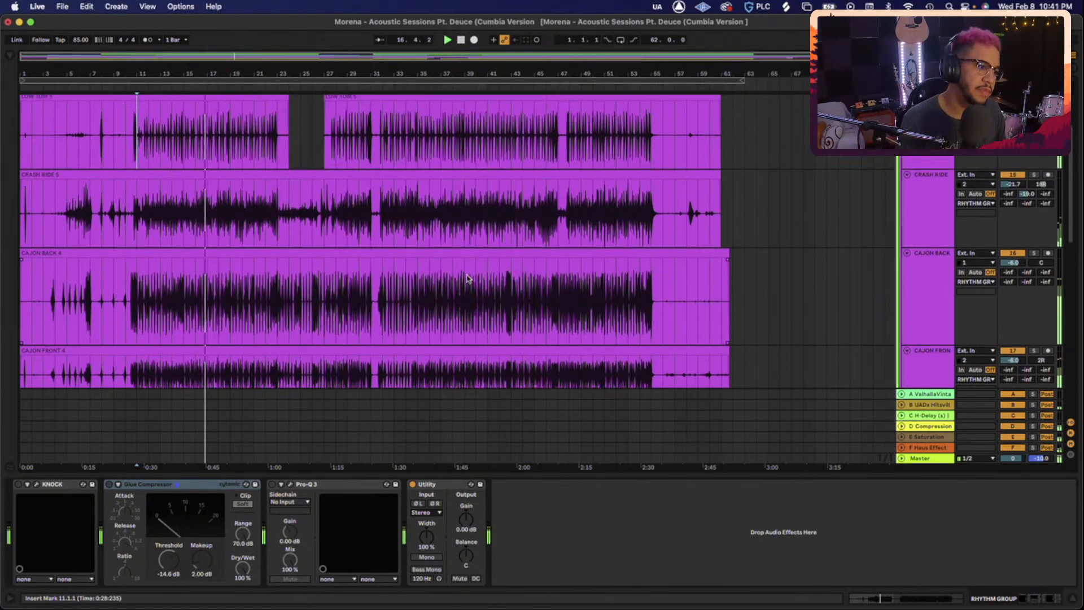
scroll(889, 219, "up", 3)
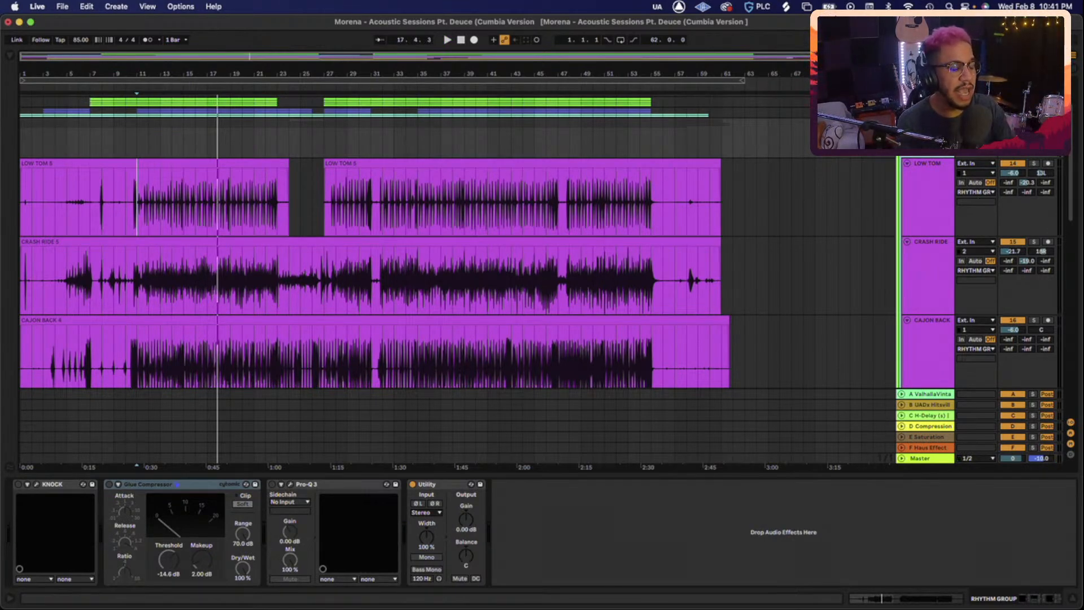
Delete Pro-Q 3 from the RHYTHM GROUP device chain and audition the group from bar 11
left_click(331, 485)
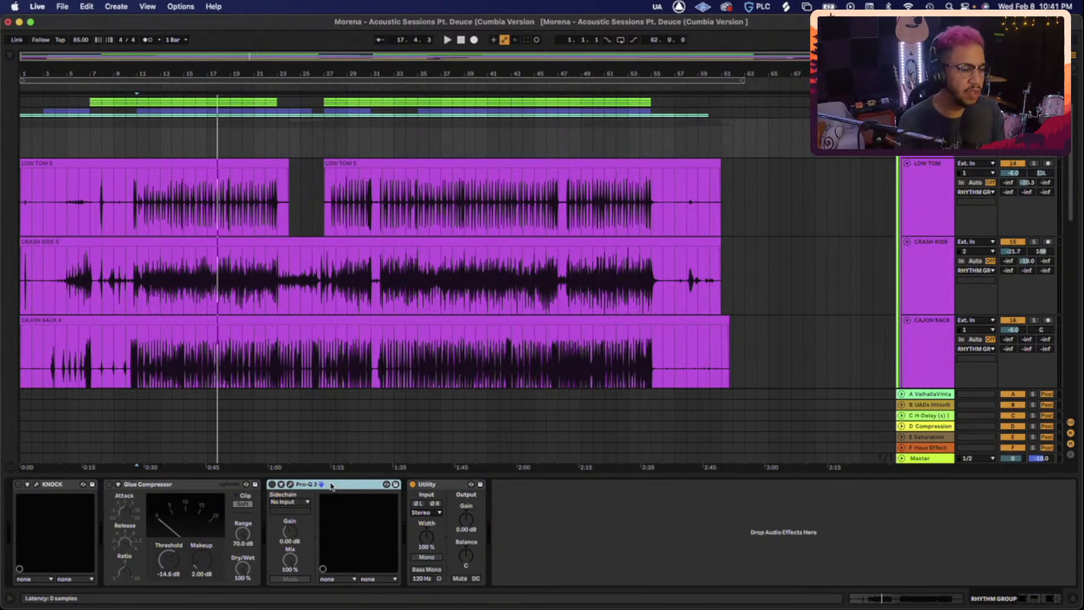
key("Delete")
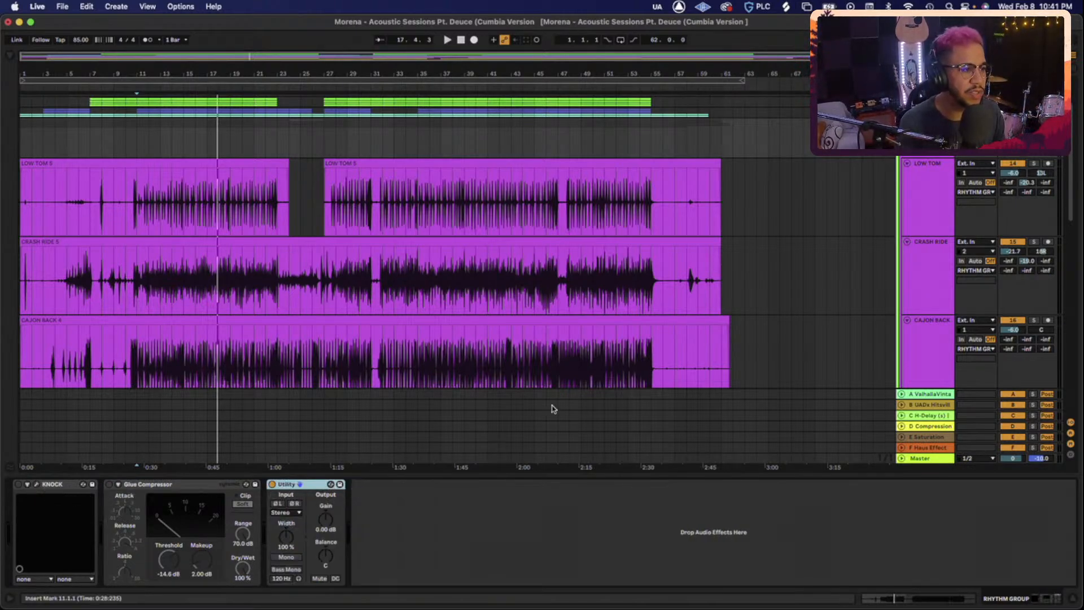
key("space")
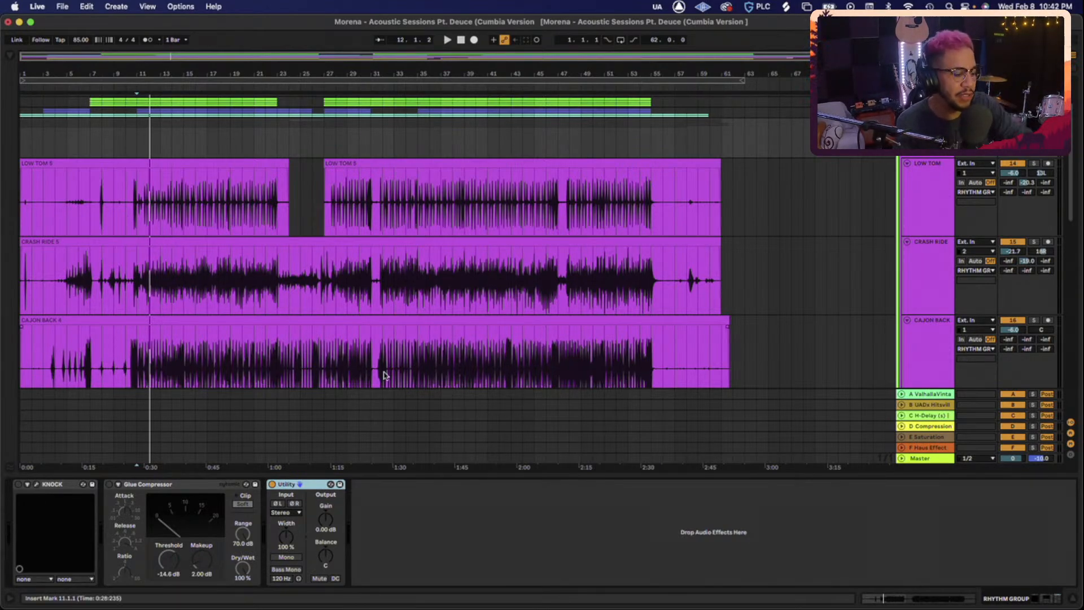
key("space")
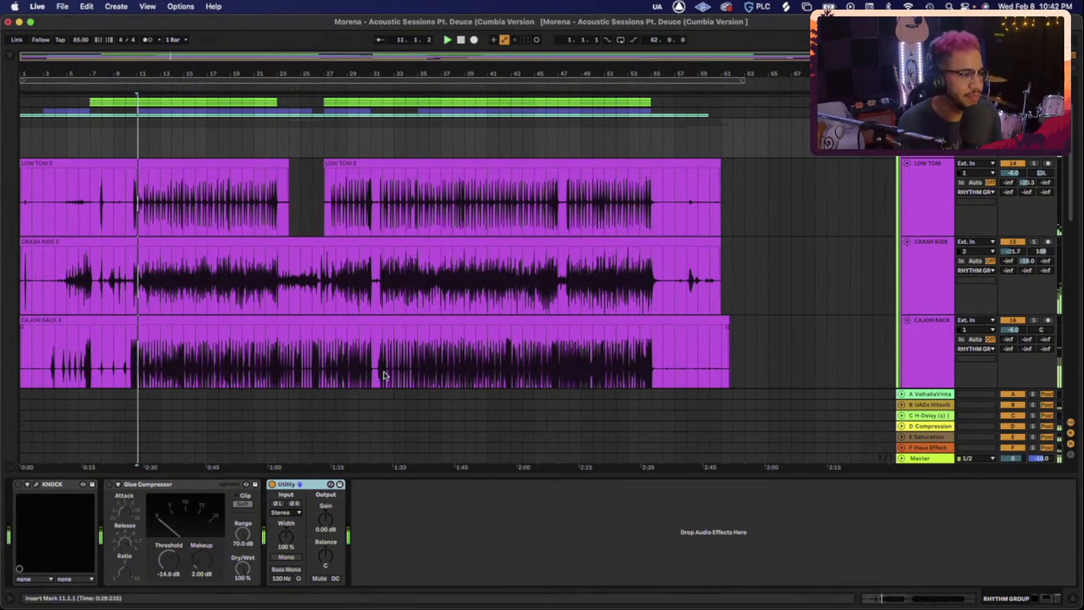
Turn on KNOCK and the Glue Compressor on RHYTHM GROUP while replaying from bar 11, and stop playback
left_click(20, 490)
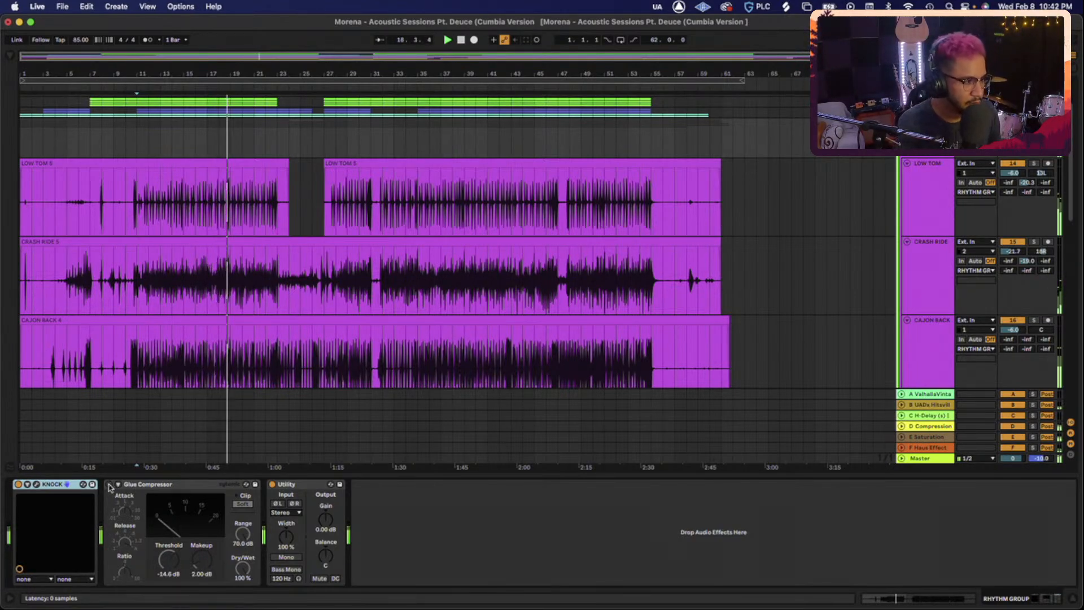
key("space")
key("space")
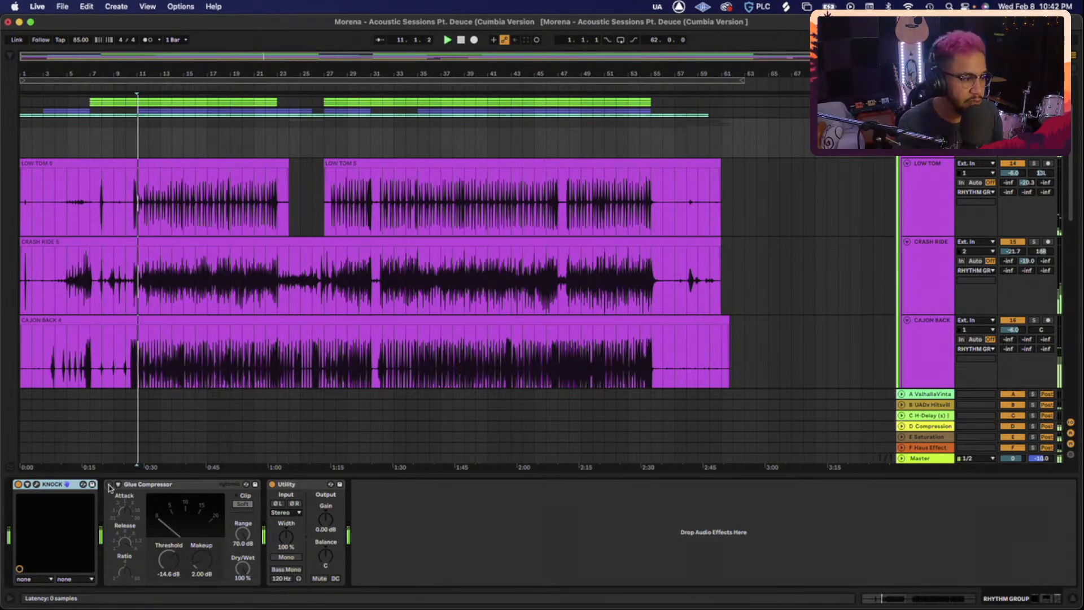
left_click(109, 484)
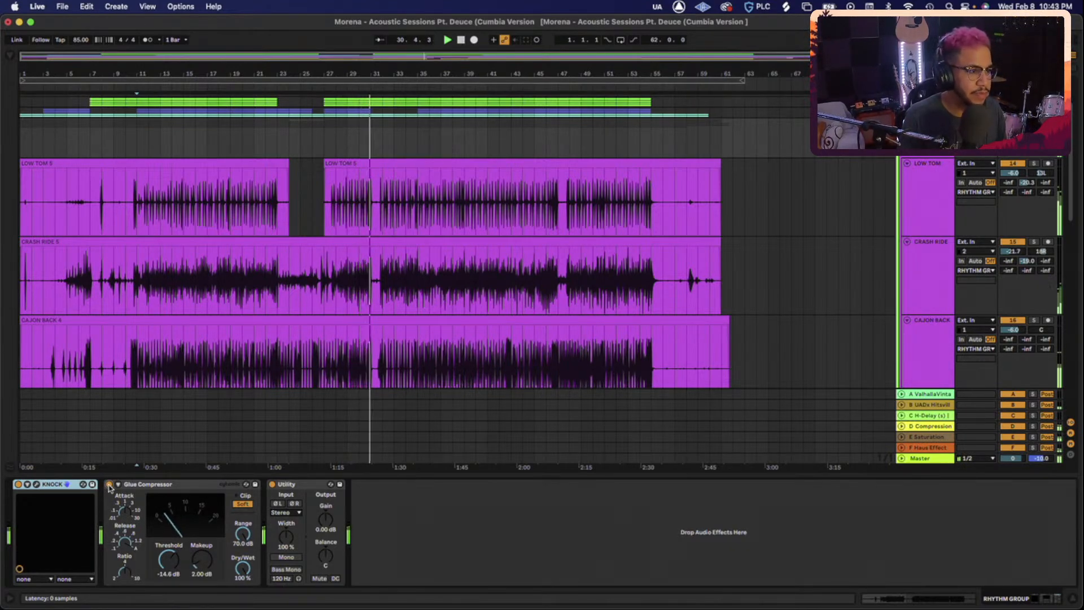
key("space")
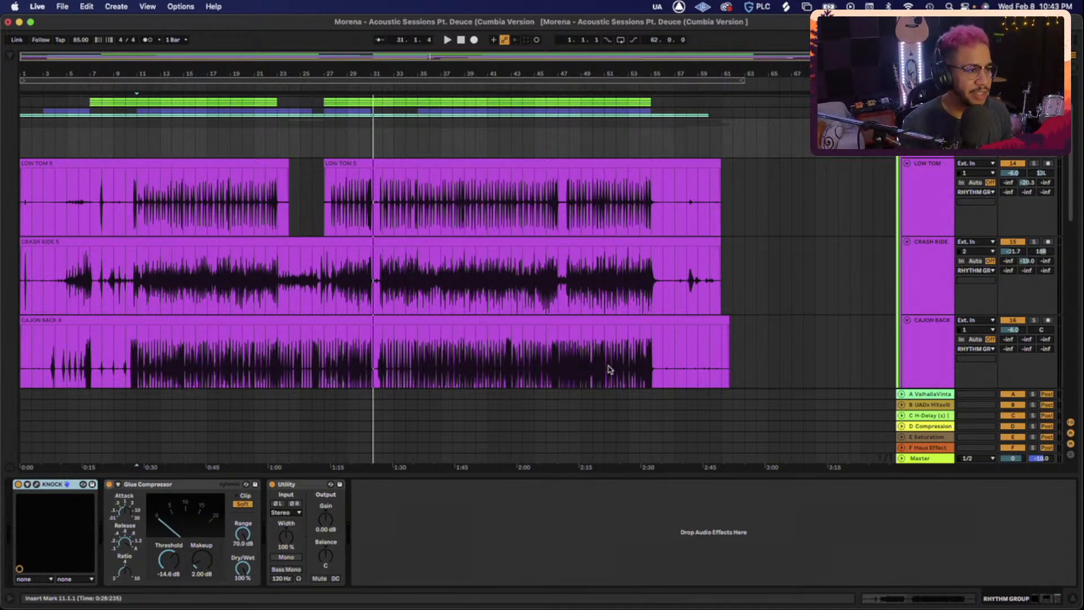
Set the insert mark at bar 27, fold RHYTHM GROUP, and play the soloed rhythm tracks from there
left_click(330, 203)
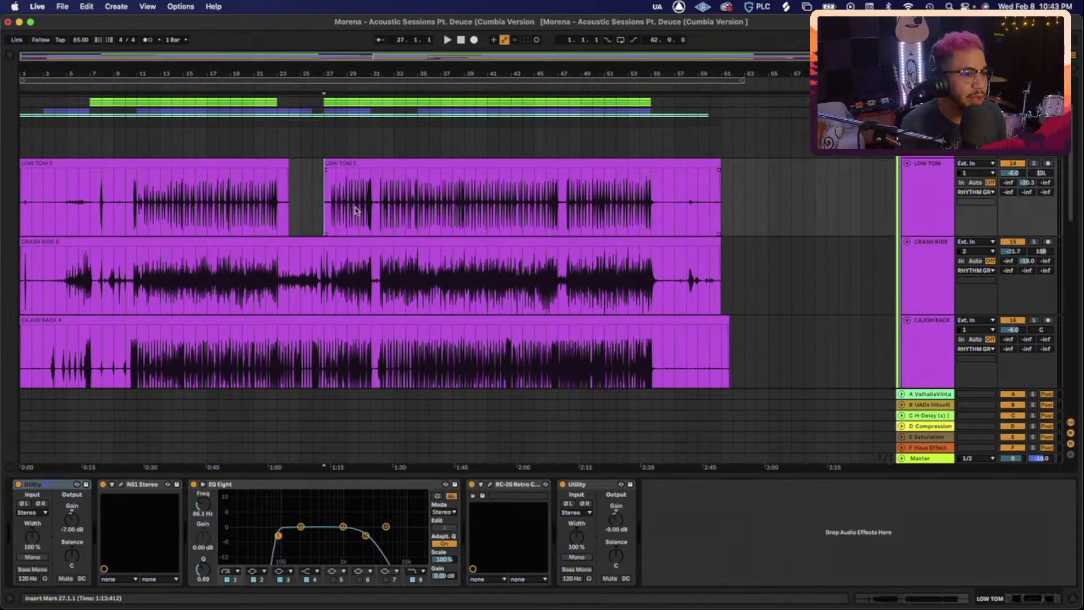
scroll(358, 213, "down", 2)
scroll(722, 206, "up", 3)
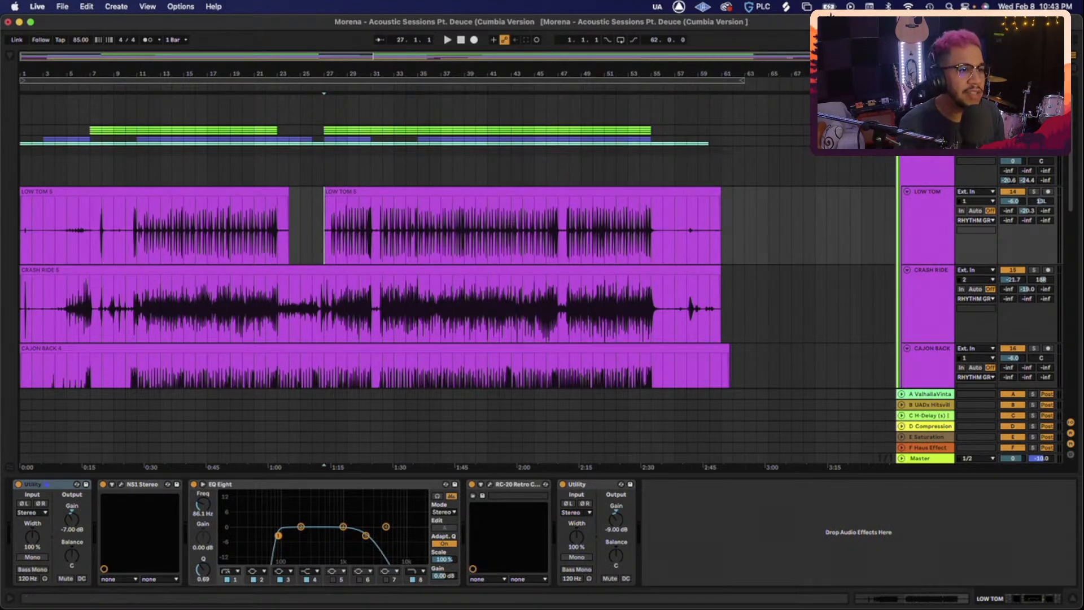
left_click(915, 159)
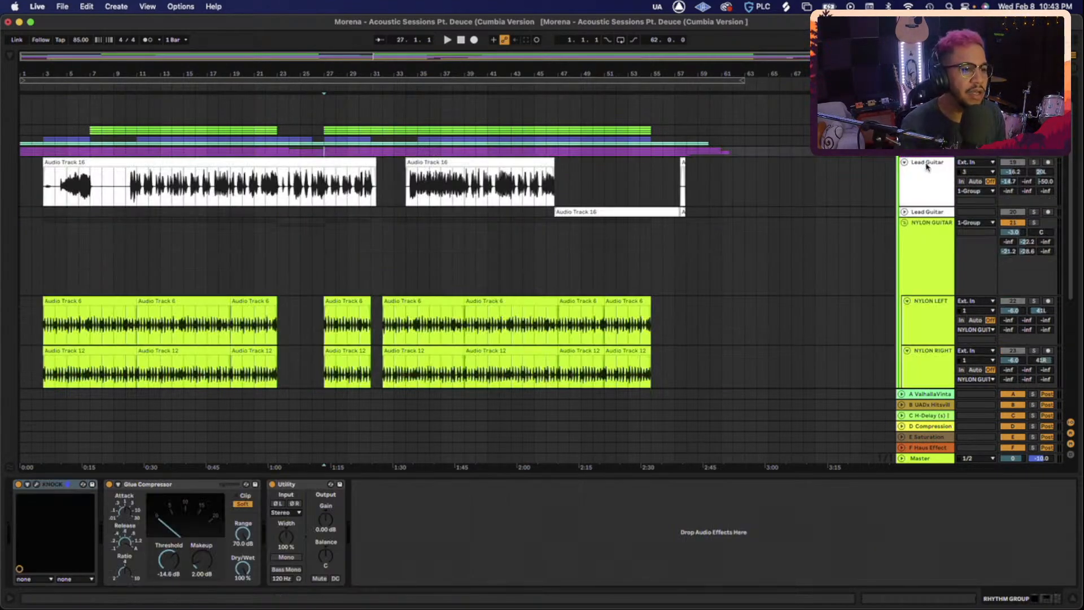
scroll(929, 169, "up", 2)
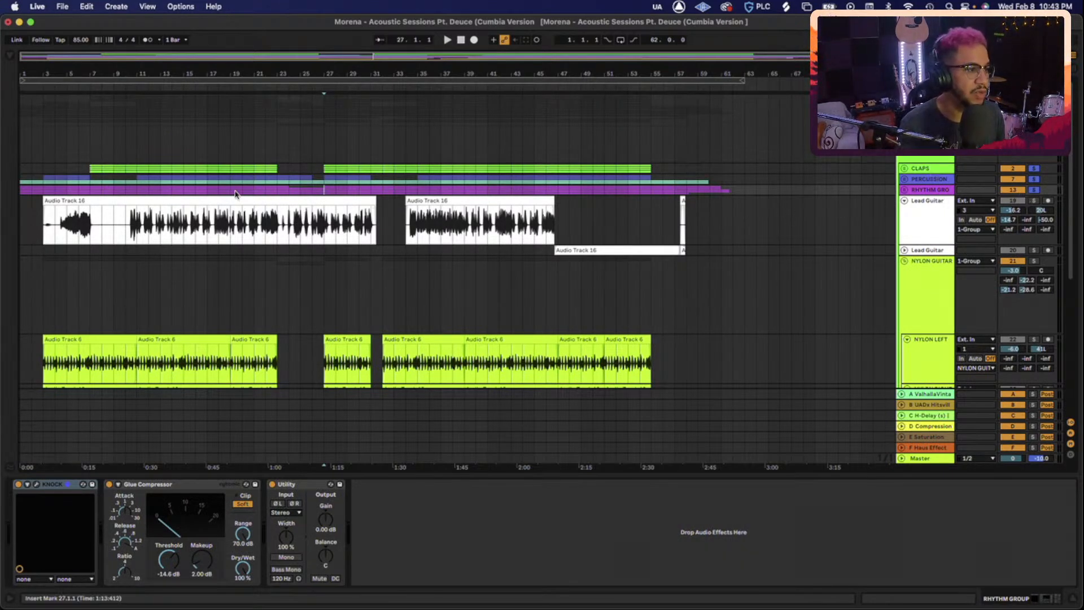
key("space")
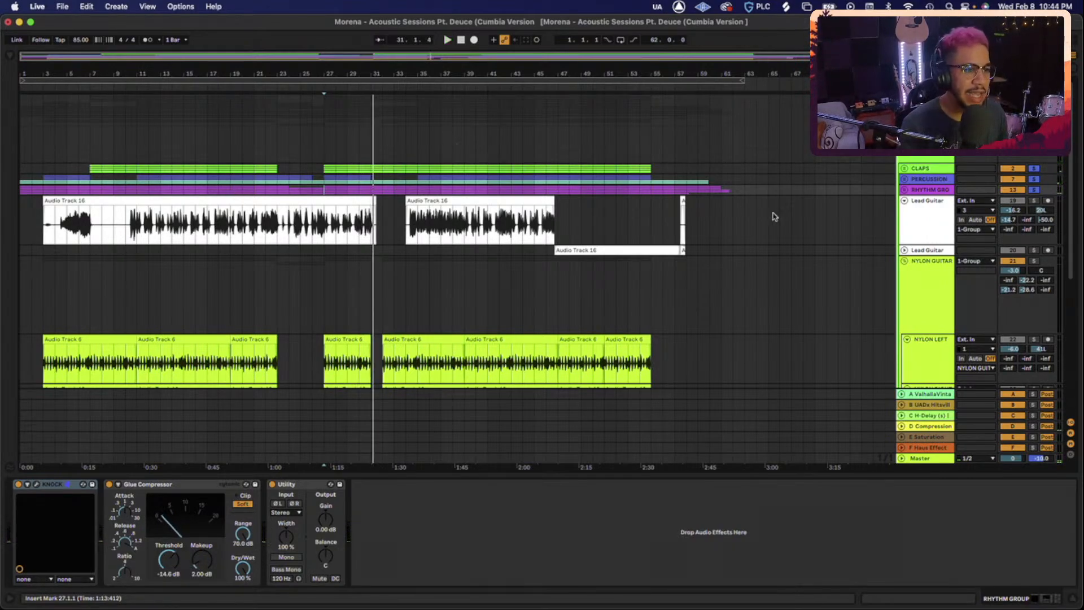
Select the parent track 1-Group and clear the solos on CLAPS, PERCUSSION and RHYTHM GROUP
scroll(916, 224, "down", 3)
scroll(918, 224, "up", 2)
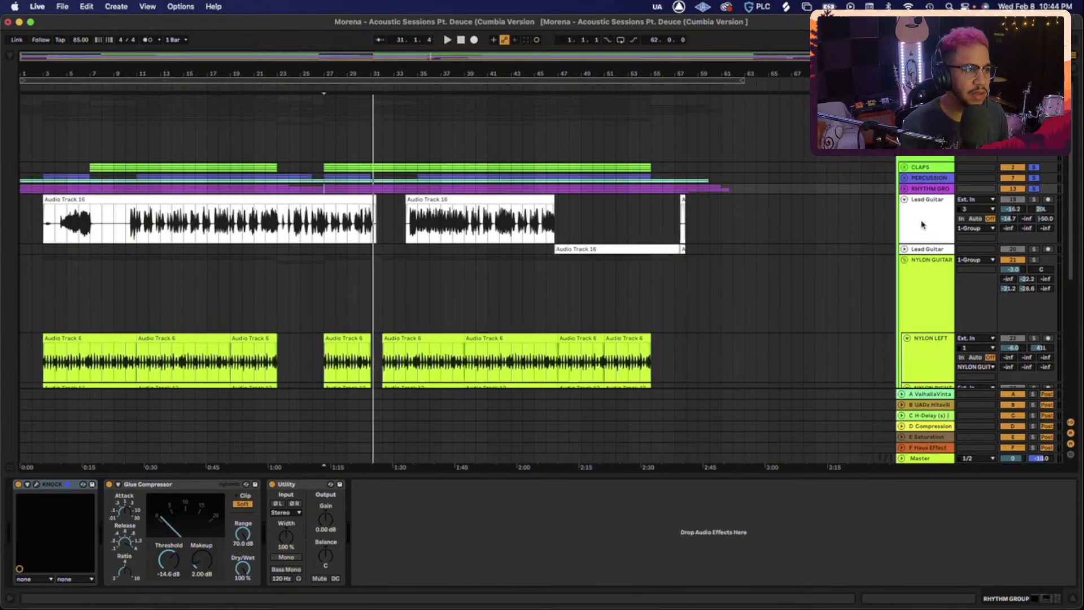
scroll(922, 224, "up", 1)
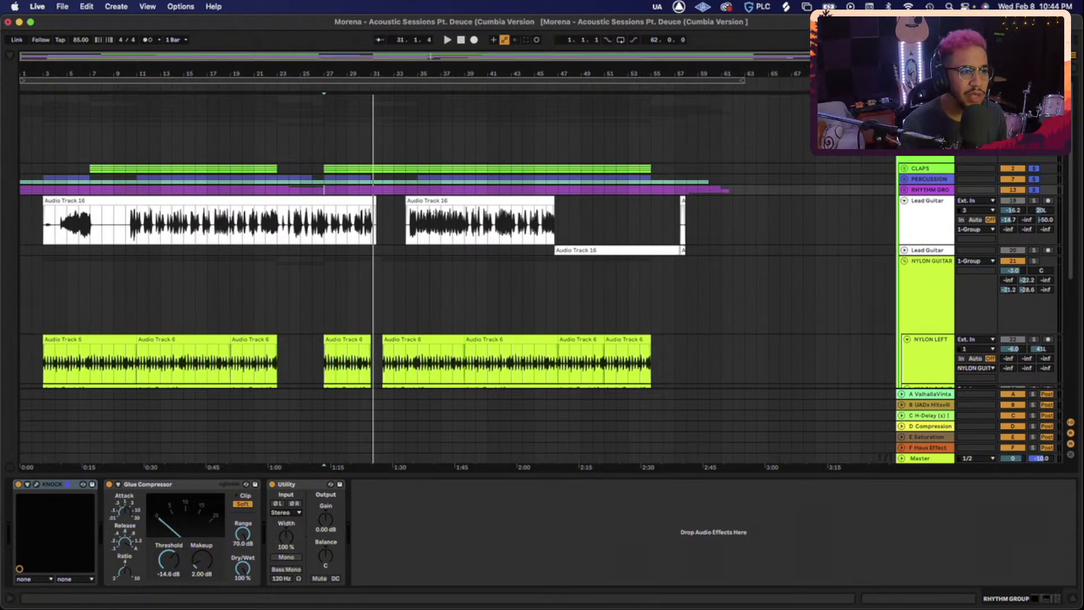
left_click(925, 142)
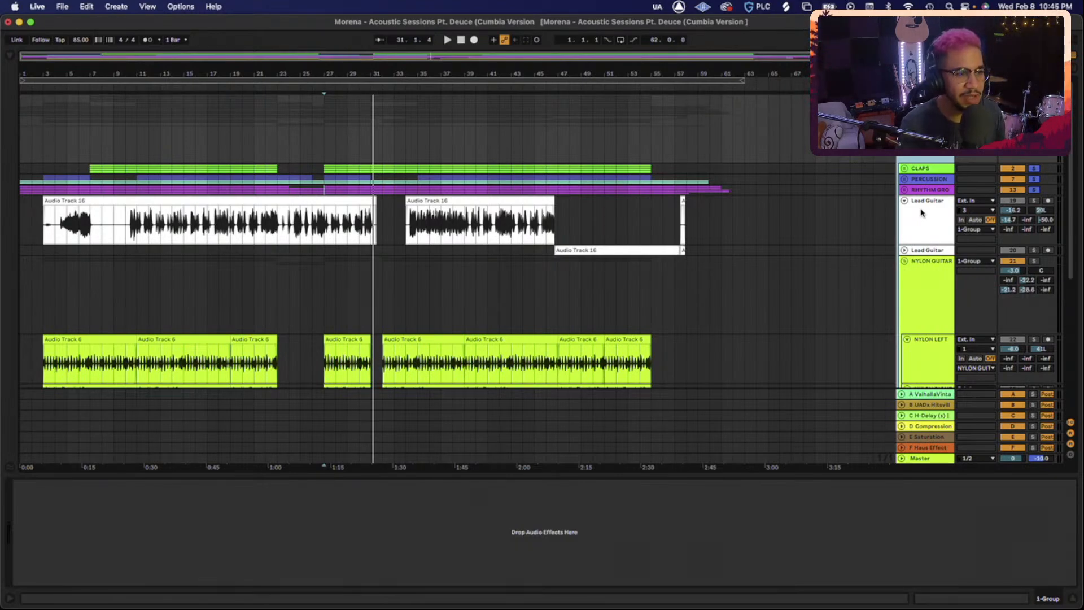
scroll(920, 211, "down", 1)
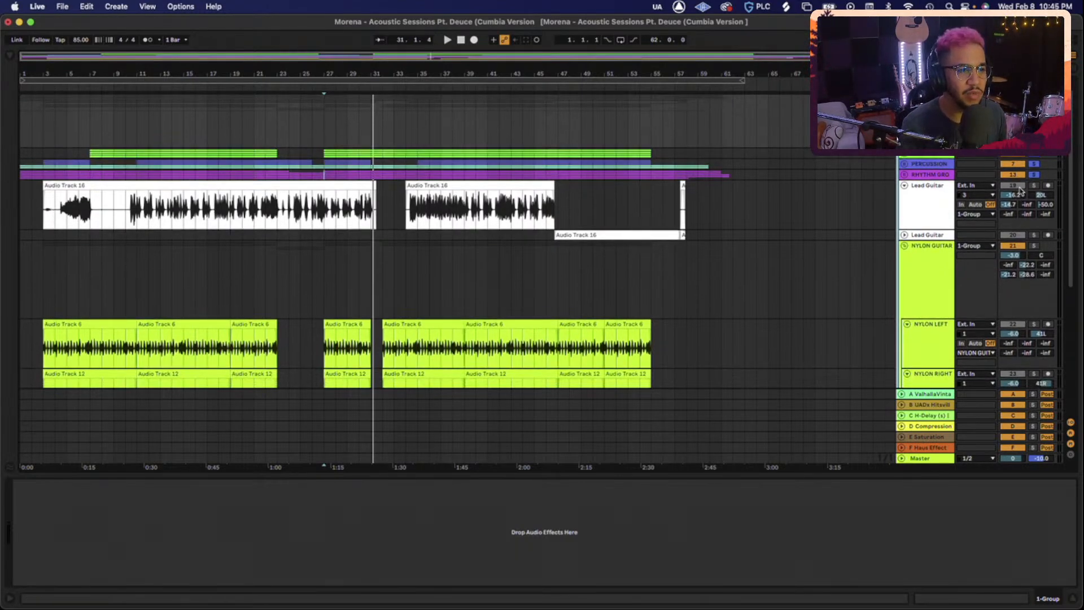
left_click(1034, 163)
left_click(1034, 174)
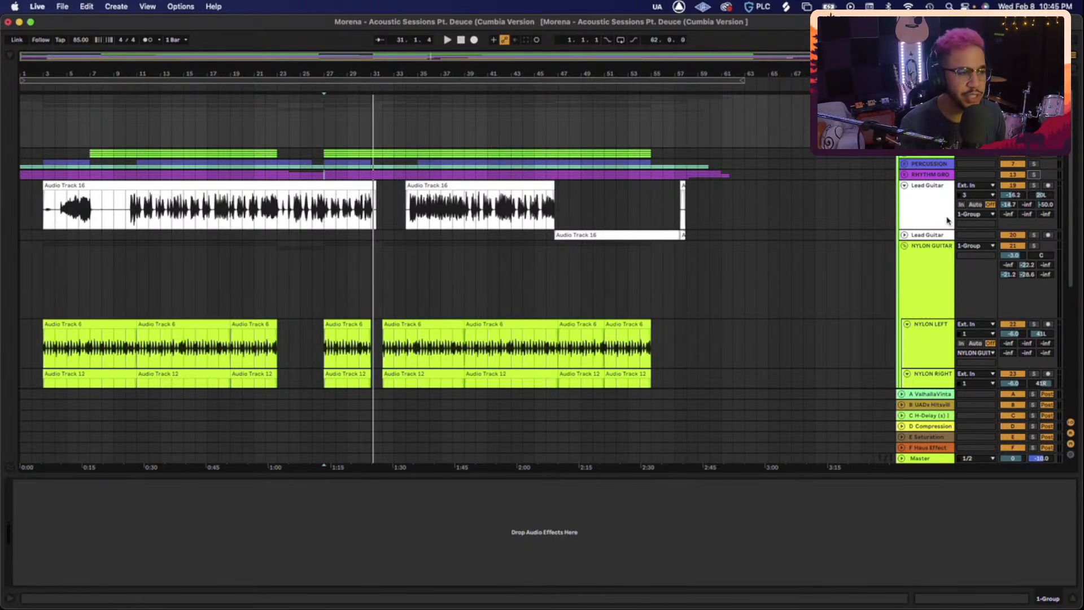
Fold and unfold NYLON GUITAR GROUP, and display the devices of NYLON RIGHT and of the group
scroll(948, 220, "down", 5)
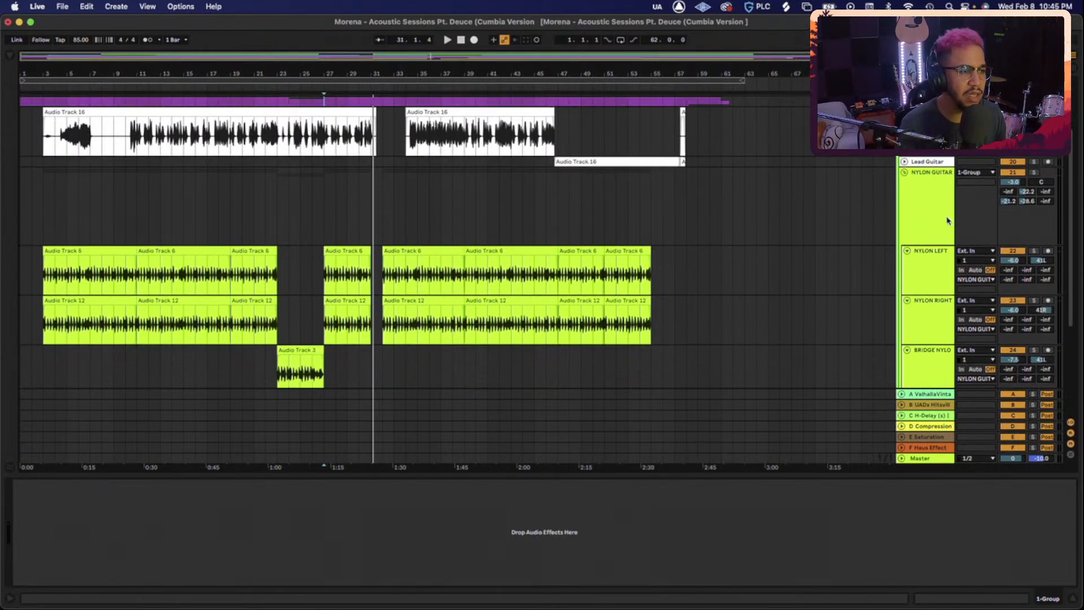
scroll(947, 220, "up", 2)
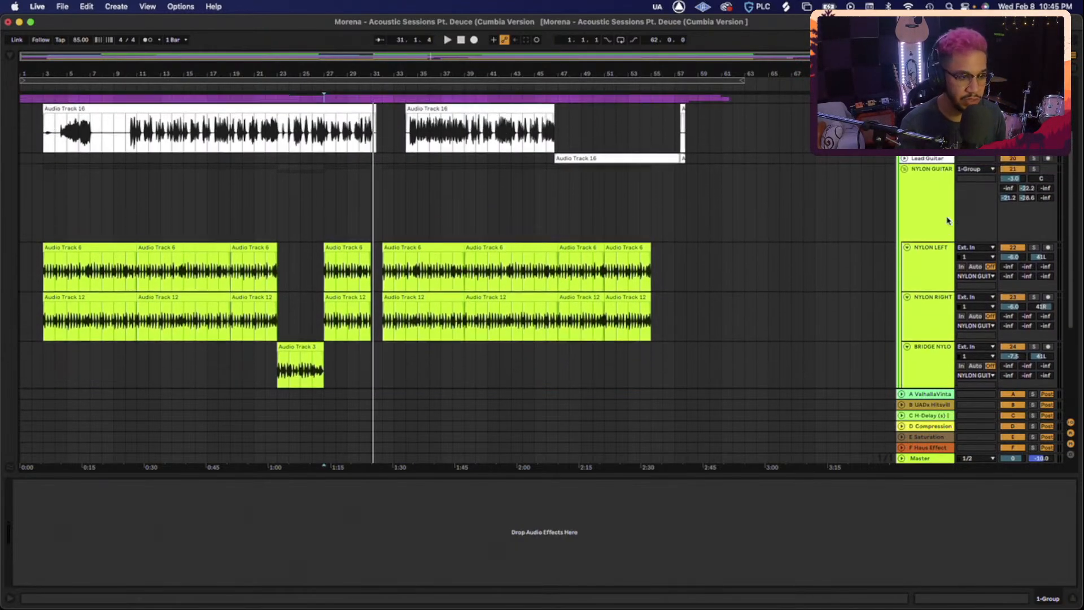
left_click(905, 171)
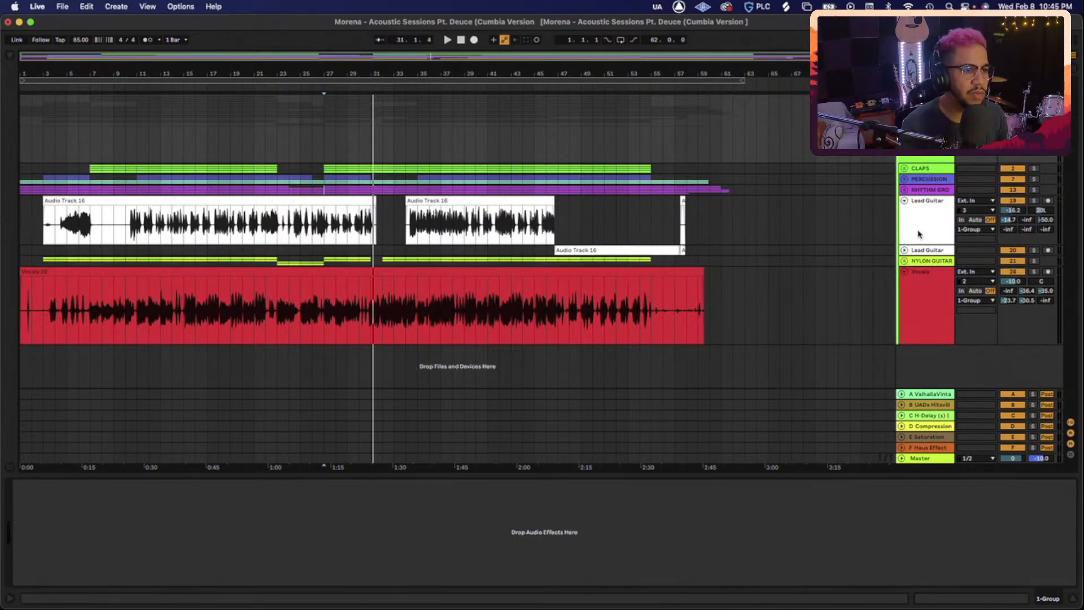
left_click(904, 261)
scroll(720, 285, "down", 5)
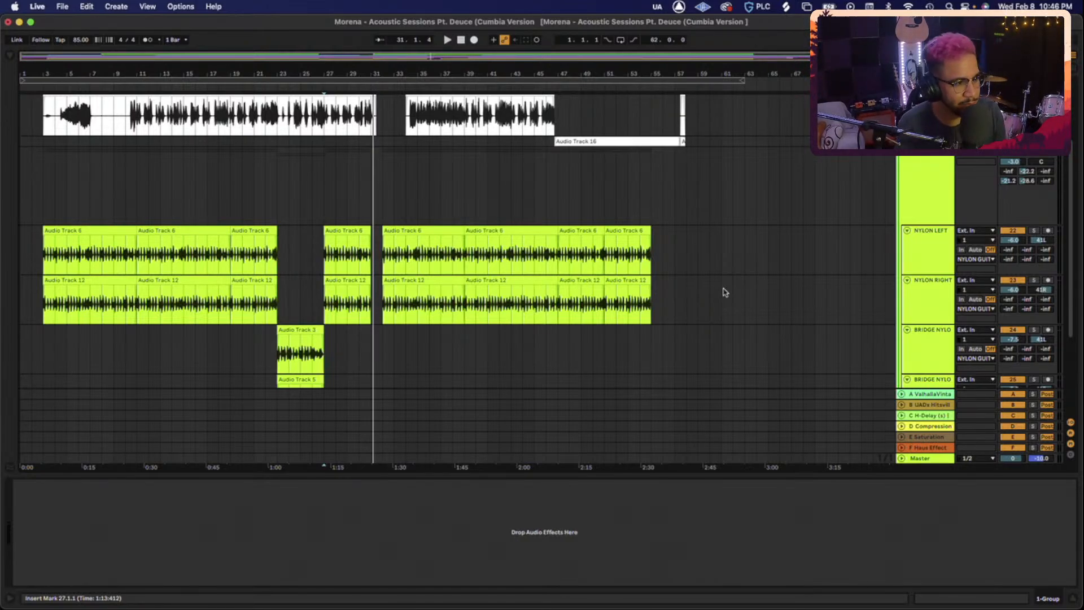
left_click(723, 293)
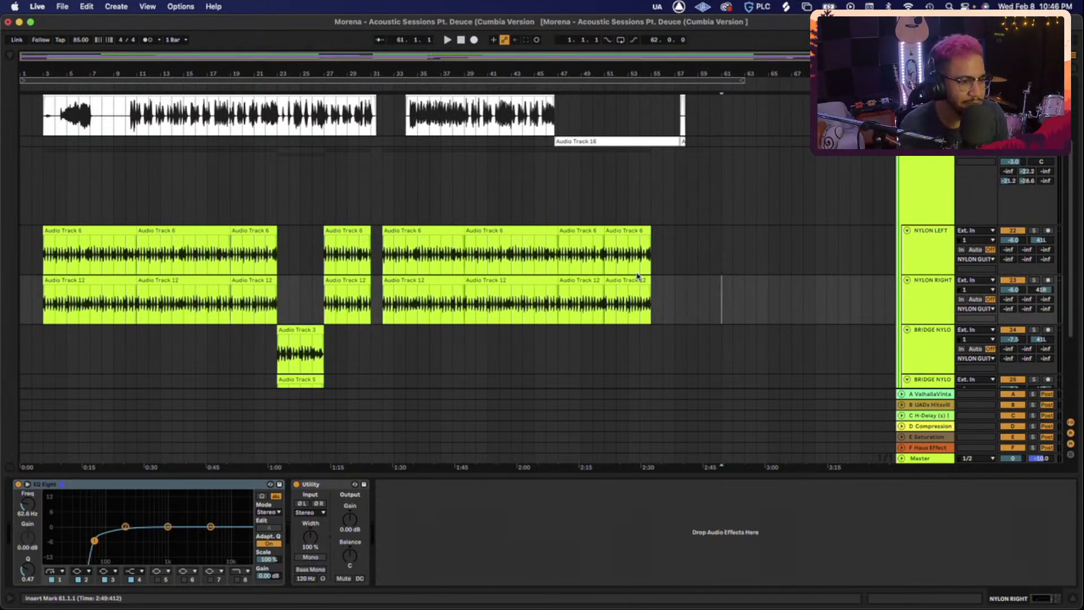
scroll(644, 281, "up", 1)
left_click(927, 189)
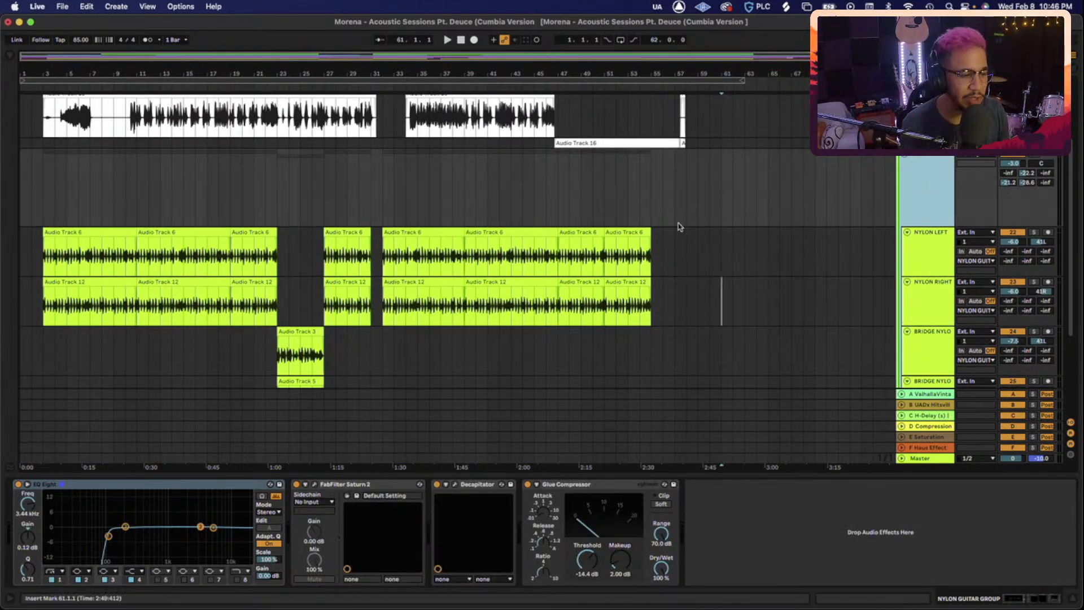
Play the nylon guitars from bar 3 and lower the NYLON GUITAR GROUP's send B to -30.0 dB
left_click(85, 232)
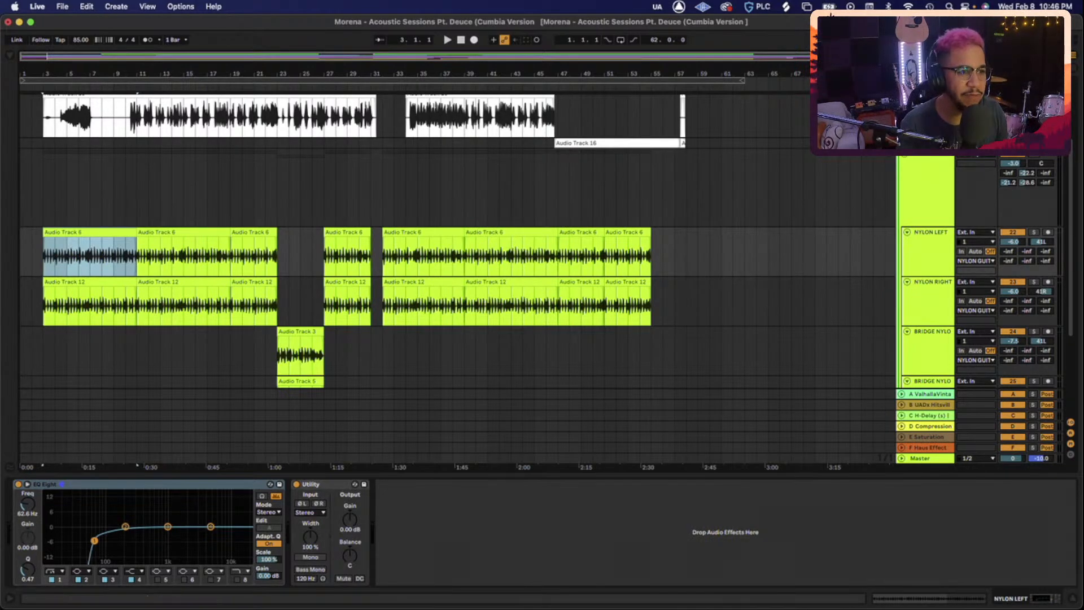
key("space")
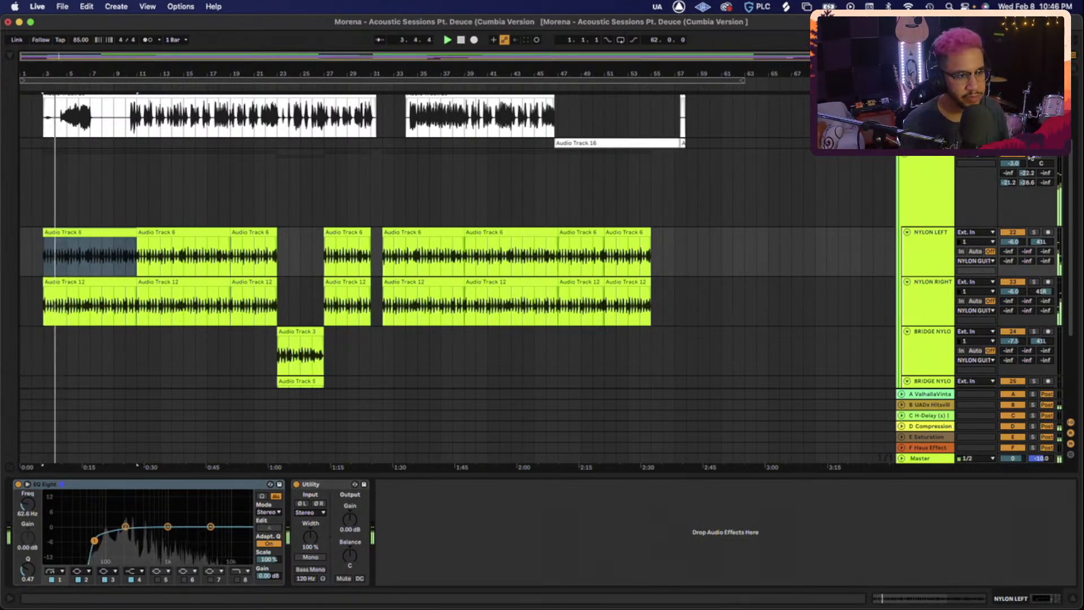
left_click_drag(1027, 172, 1027, 182)
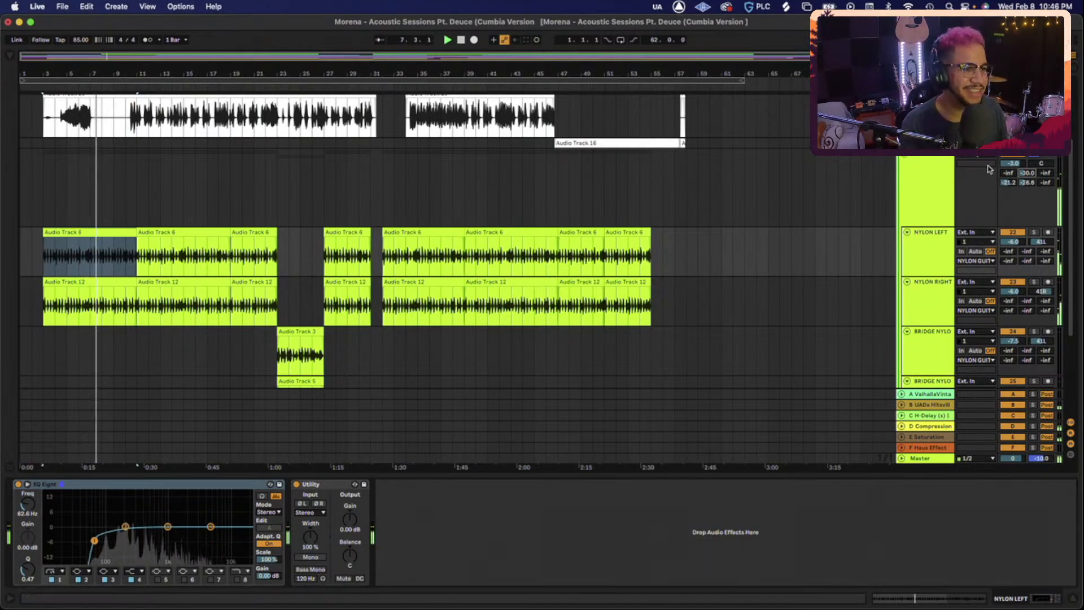
key("space")
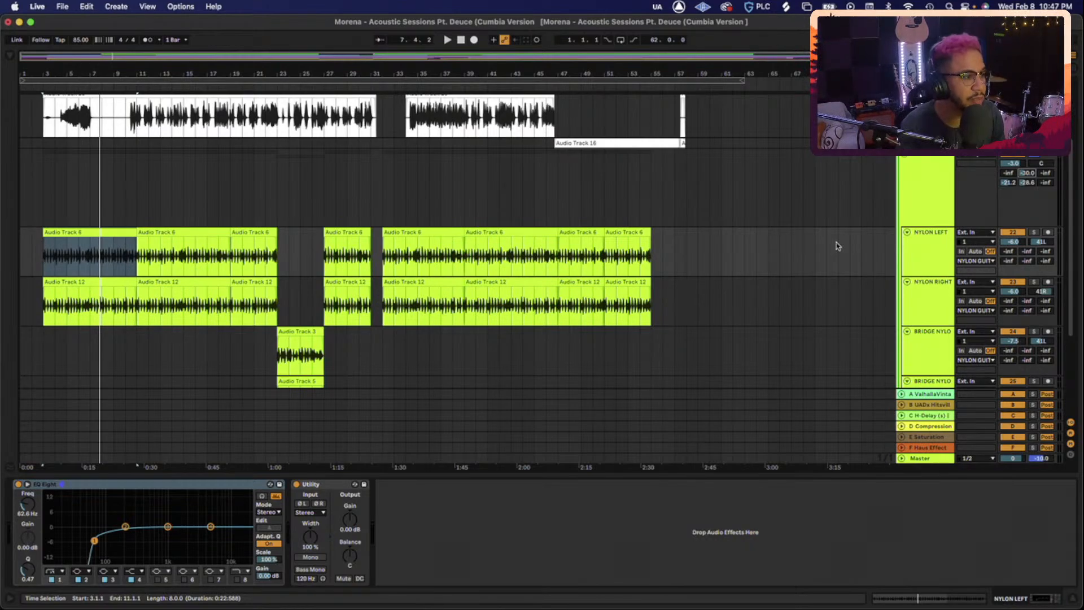
Display the NYLON GUITAR GROUP's devices, reset its send B to -inf, and replay from bar 3
left_click(930, 188)
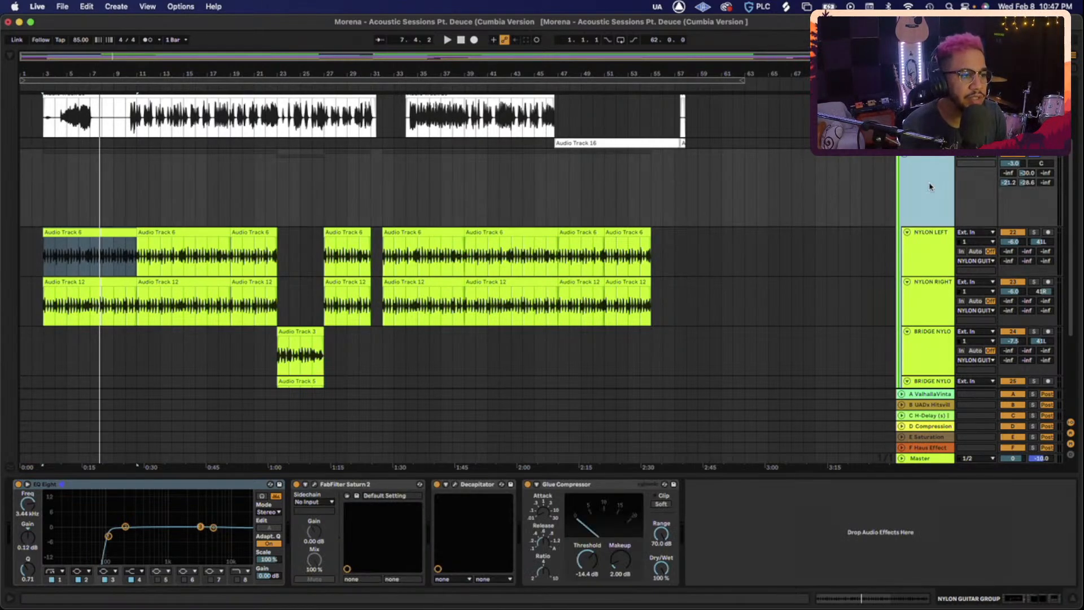
left_click(930, 248)
left_click(923, 215)
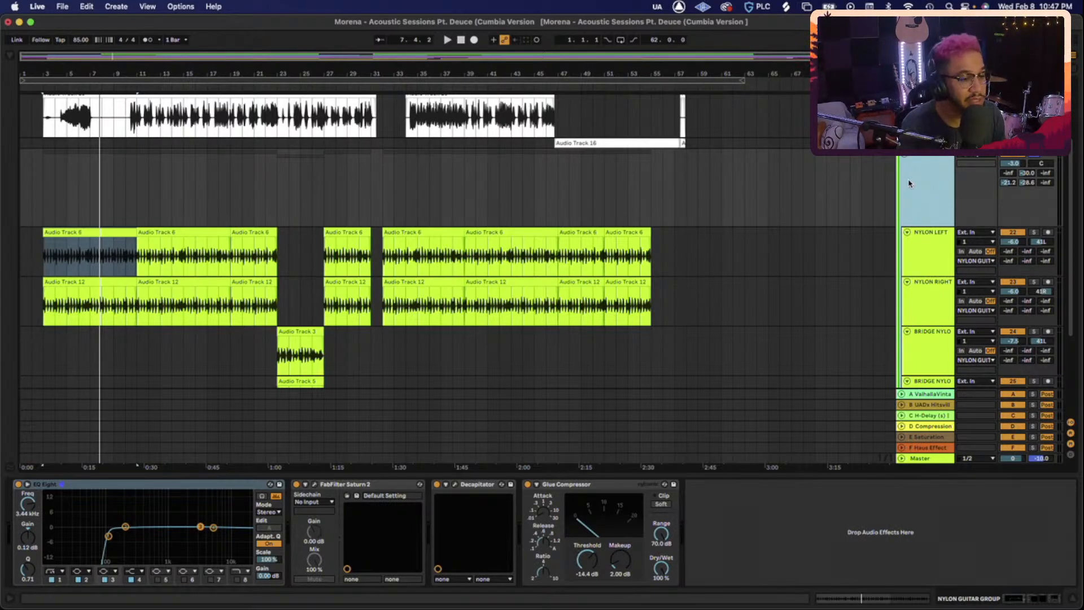
double_click(1028, 172)
key("space")
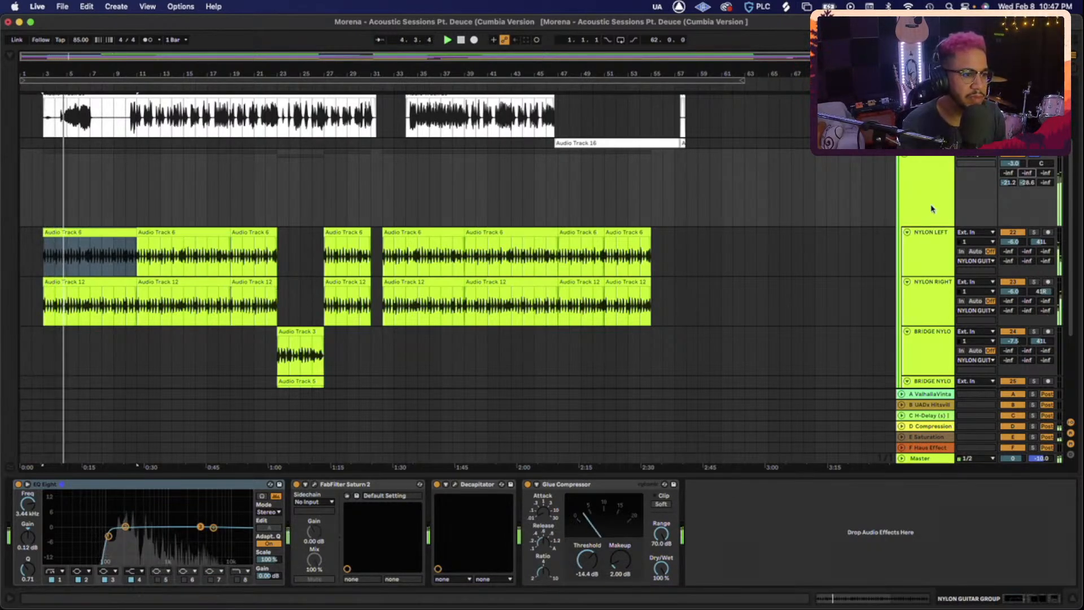
key("space")
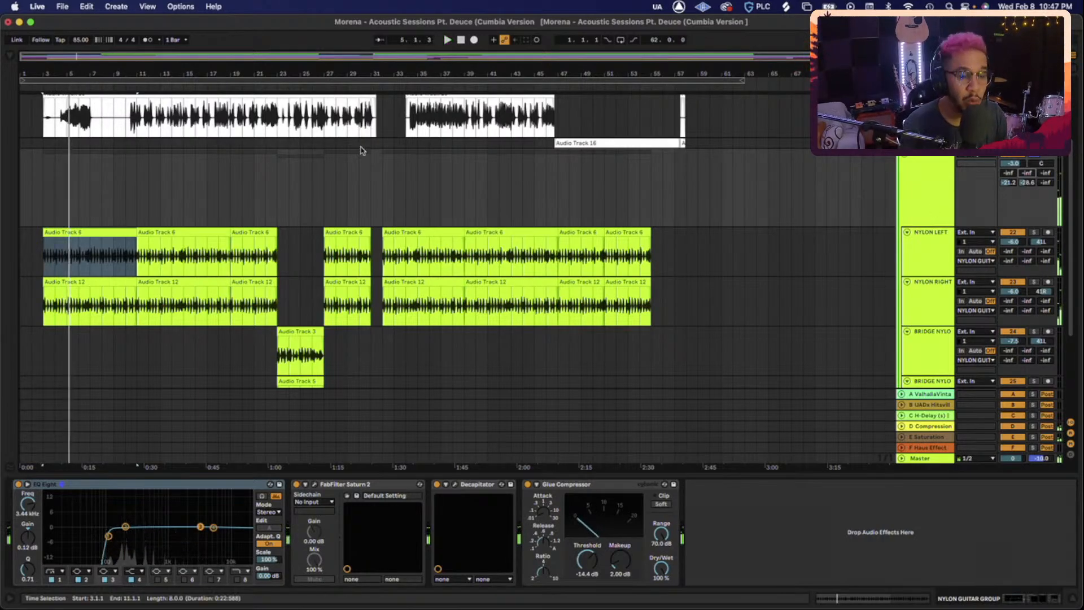
Insert NS1 Stereo from the browser ahead of EQ Eight on NYLON GUITAR GROUP and raise its noise suppression fader to about 11
left_click(10, 57)
scroll(177, 289, "down", 5)
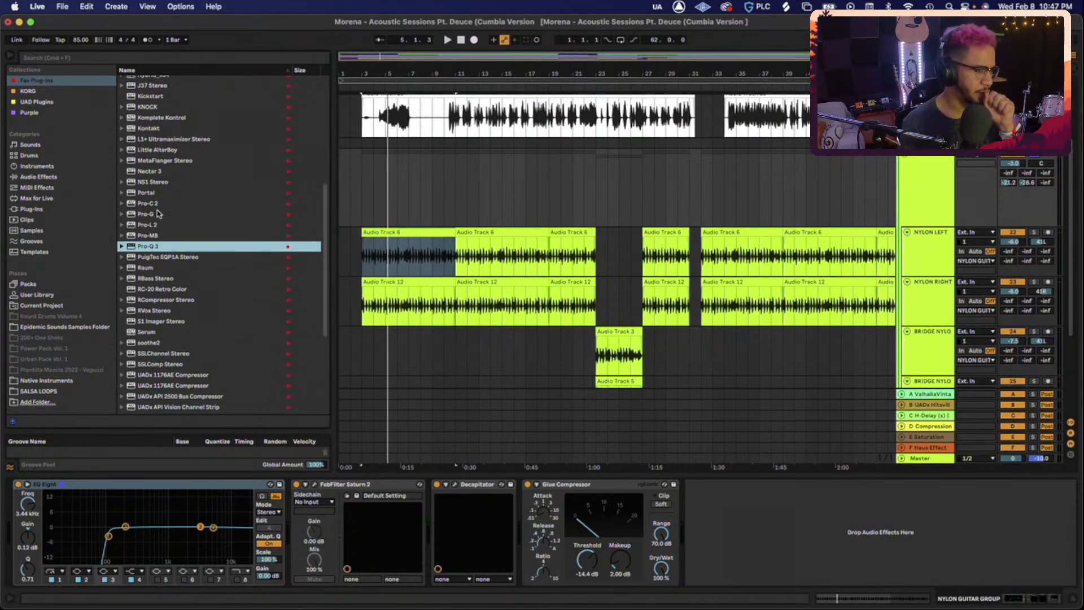
scroll(157, 213, "down", 2)
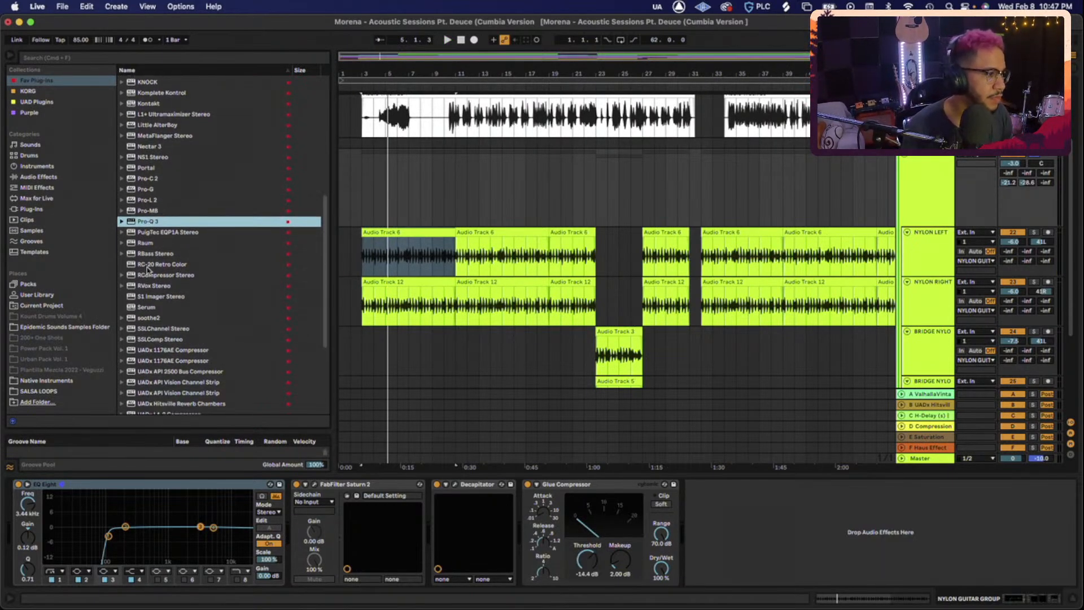
scroll(157, 187, "up", 1)
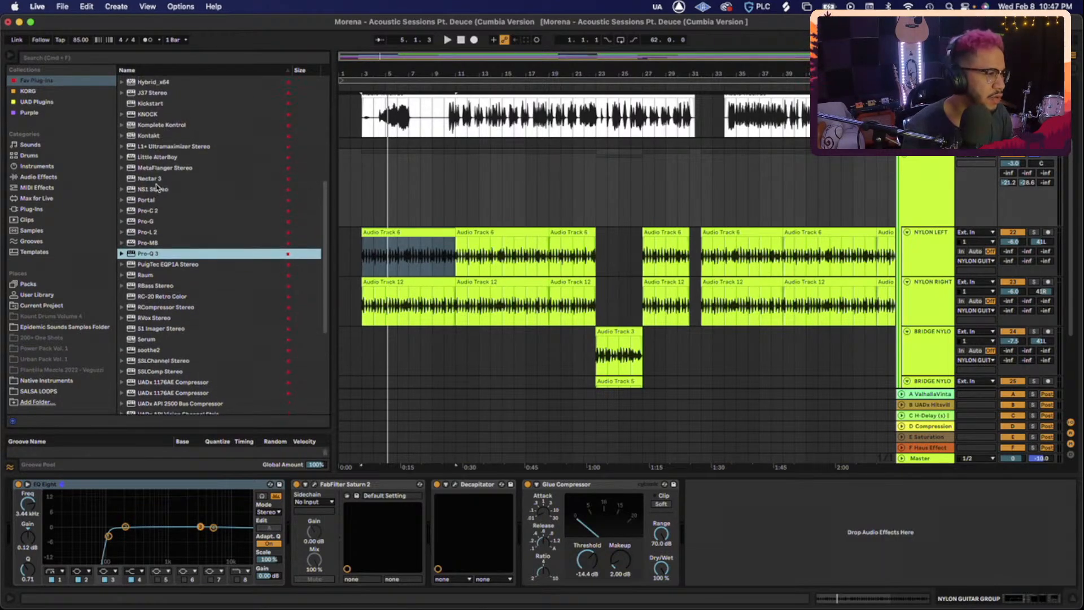
scroll(183, 274, "up", 3)
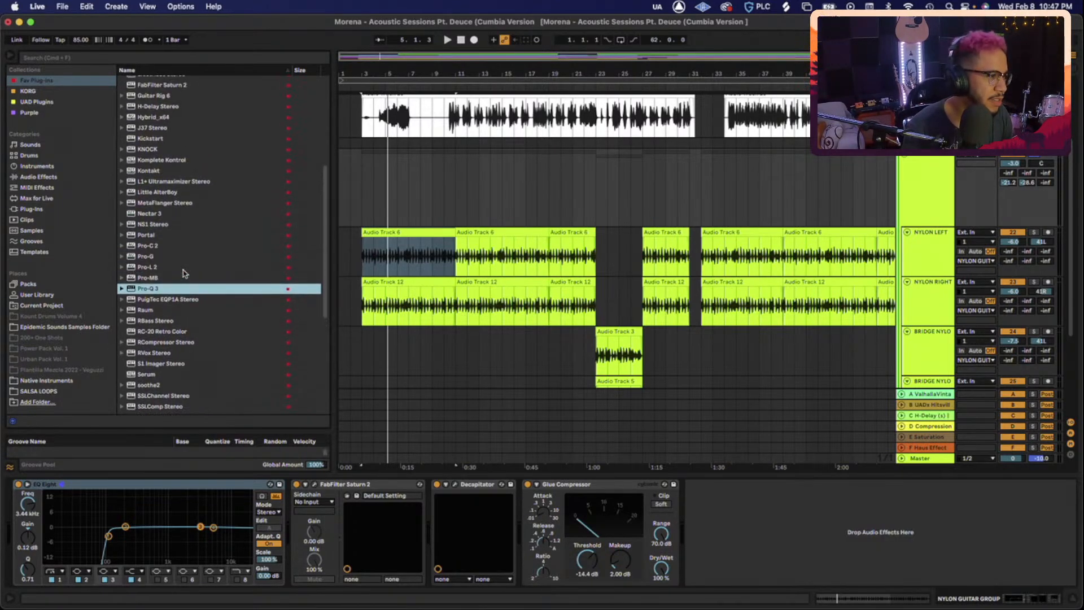
scroll(184, 274, "down", 2)
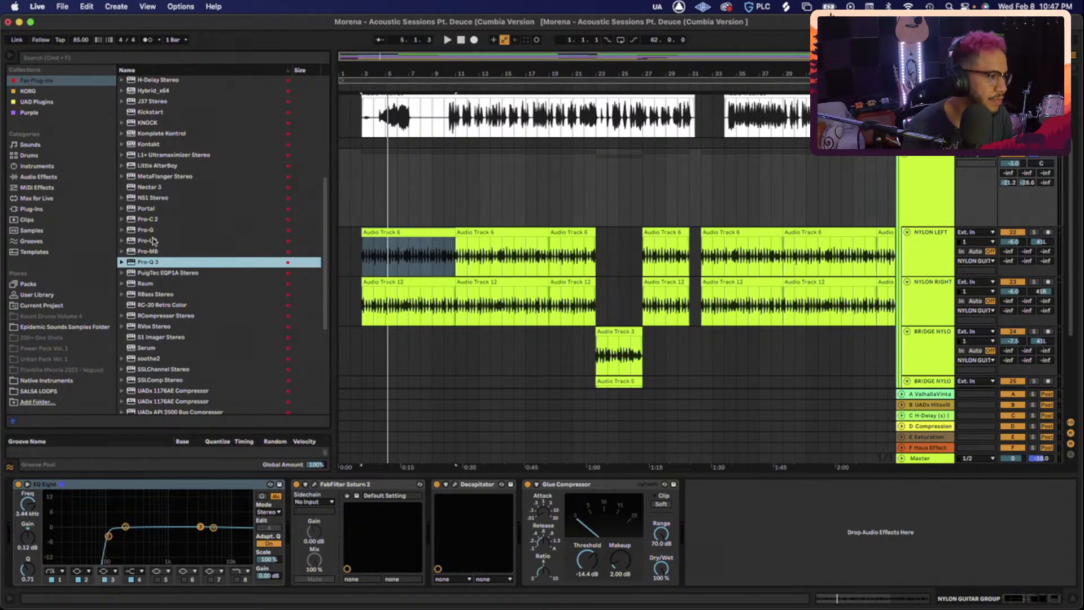
left_click(155, 198)
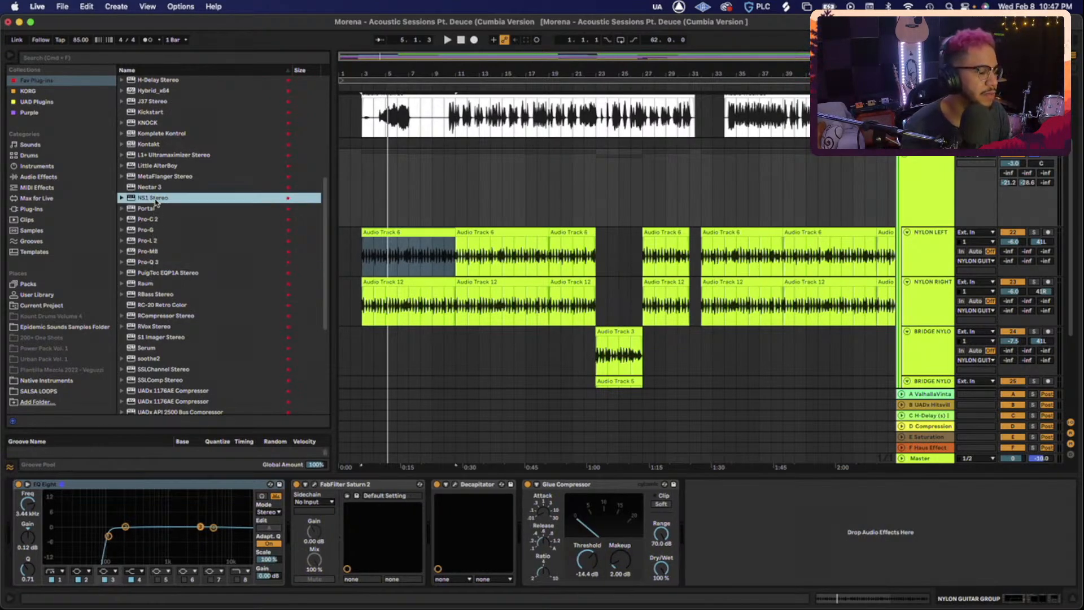
left_click_drag(155, 202, 33, 549)
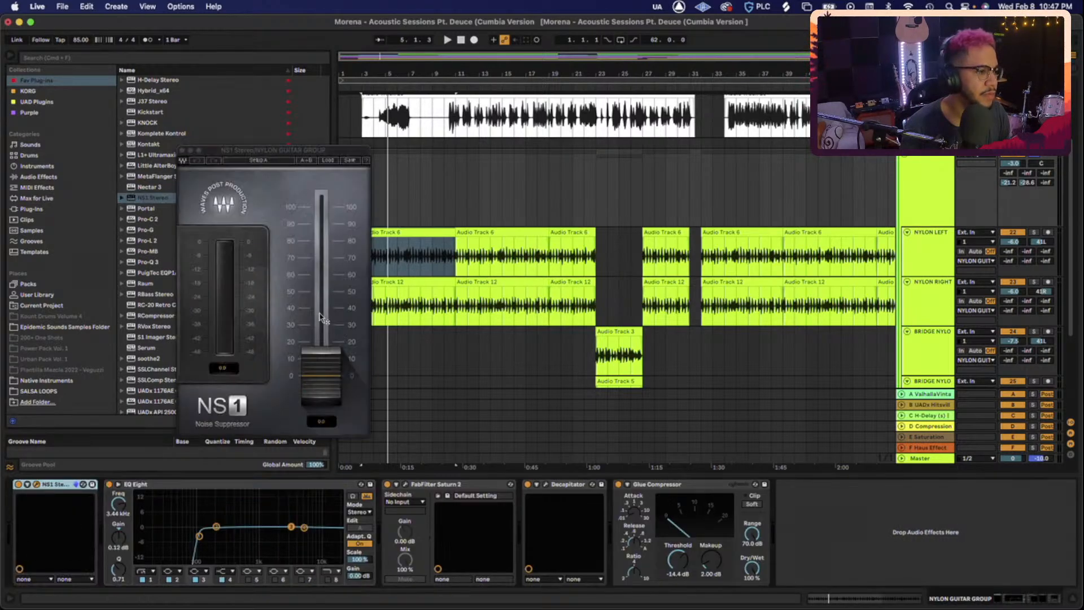
left_click_drag(319, 366, 319, 346)
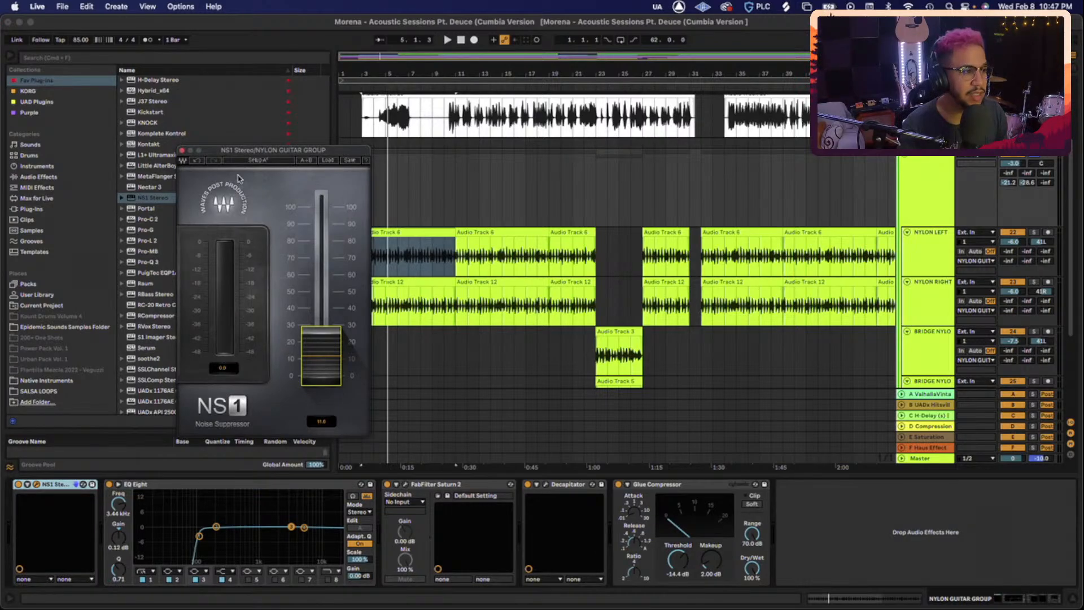
left_click(182, 150)
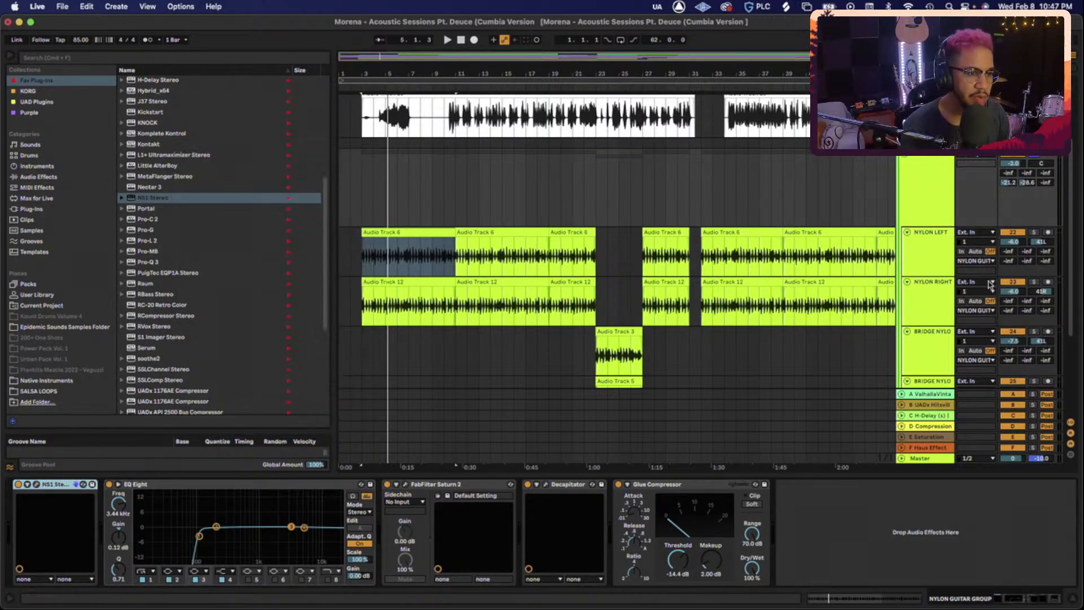
Paste the NS1 Stereo device ahead of EQ Eight on NYLON RIGHT
left_click(928, 305)
left_click(92, 485)
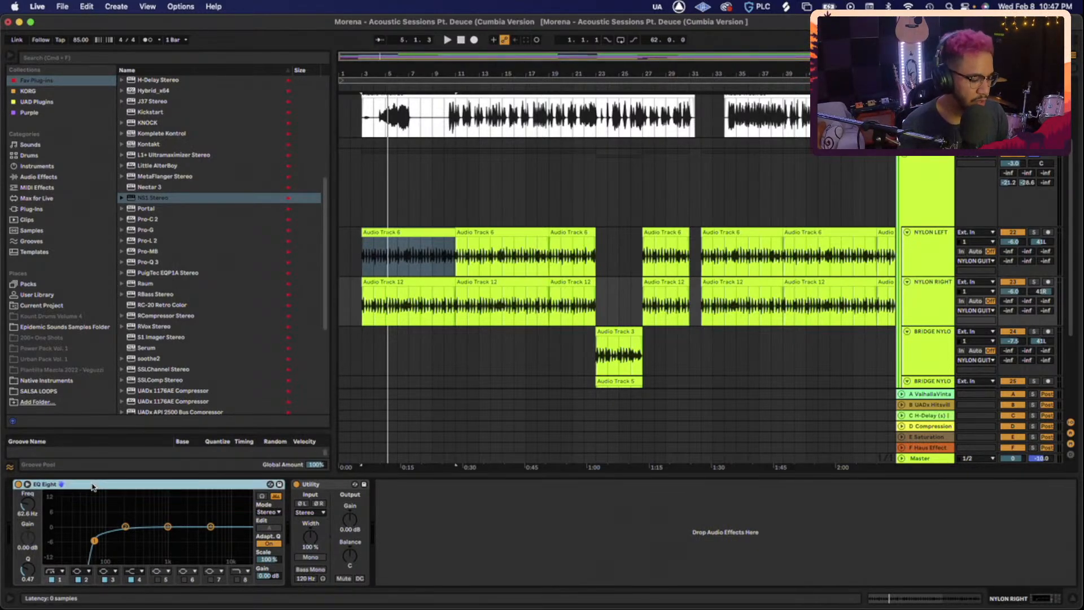
key("super+v")
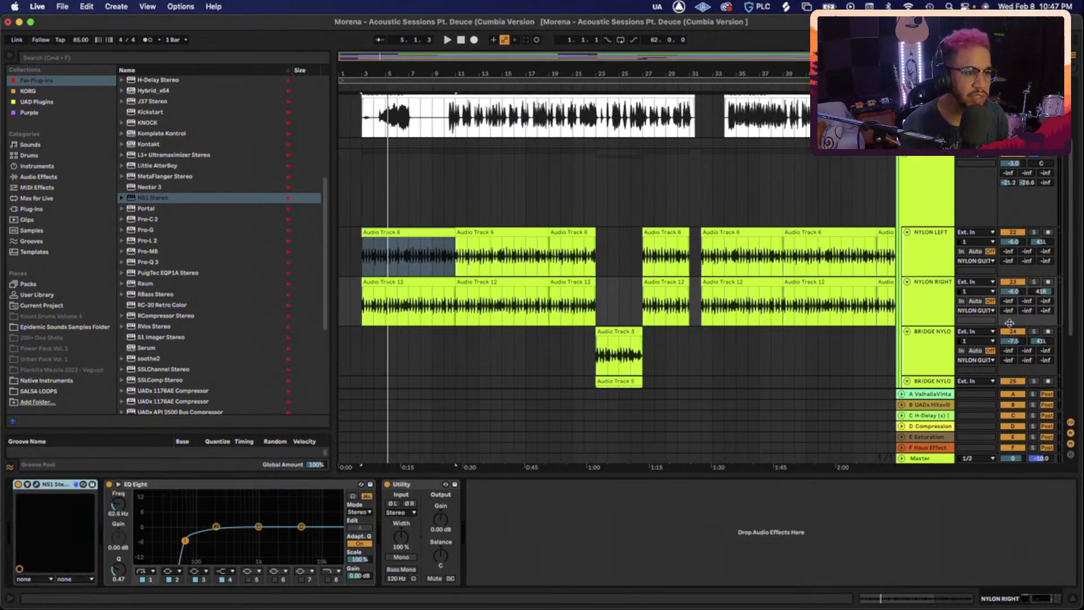
Play from bar 3, solo NYLON LEFT and replay, and switch NYLON RIGHT's NS1 Stereo off and on
key("space")
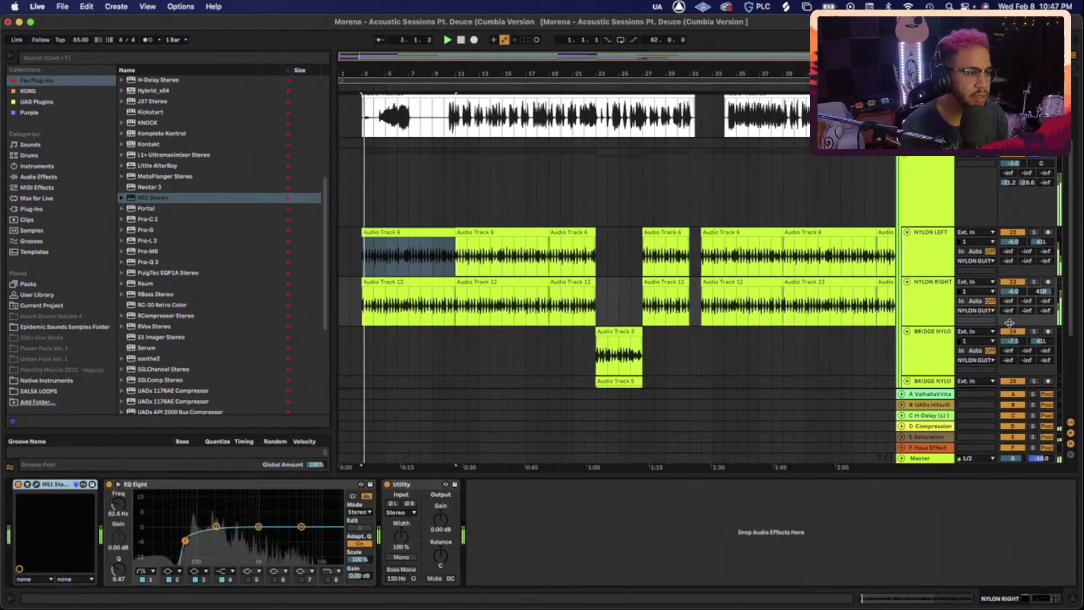
left_click(1032, 233)
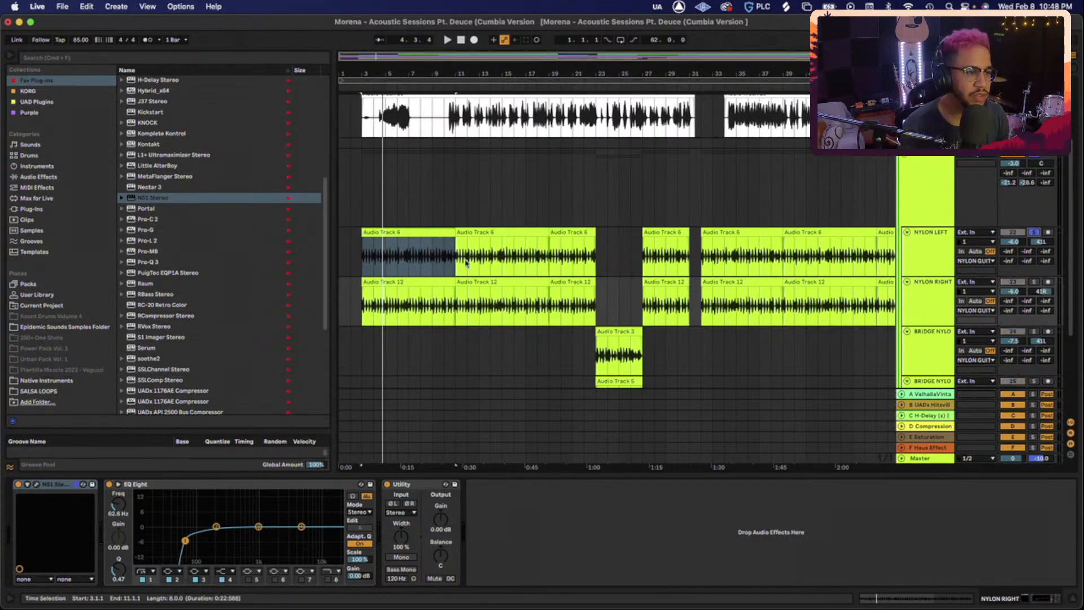
key("space")
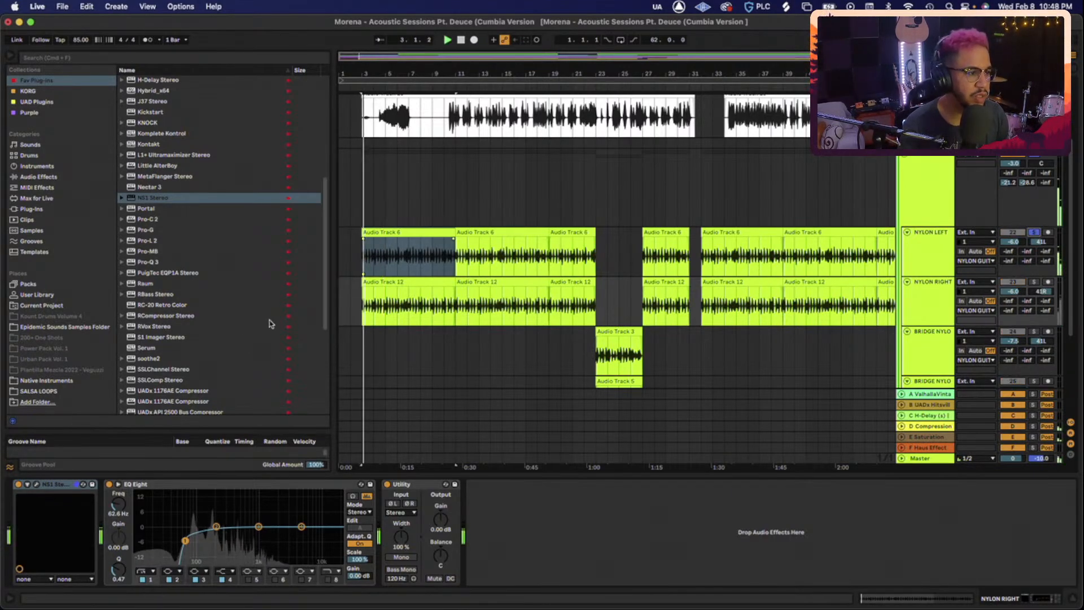
left_click(18, 484)
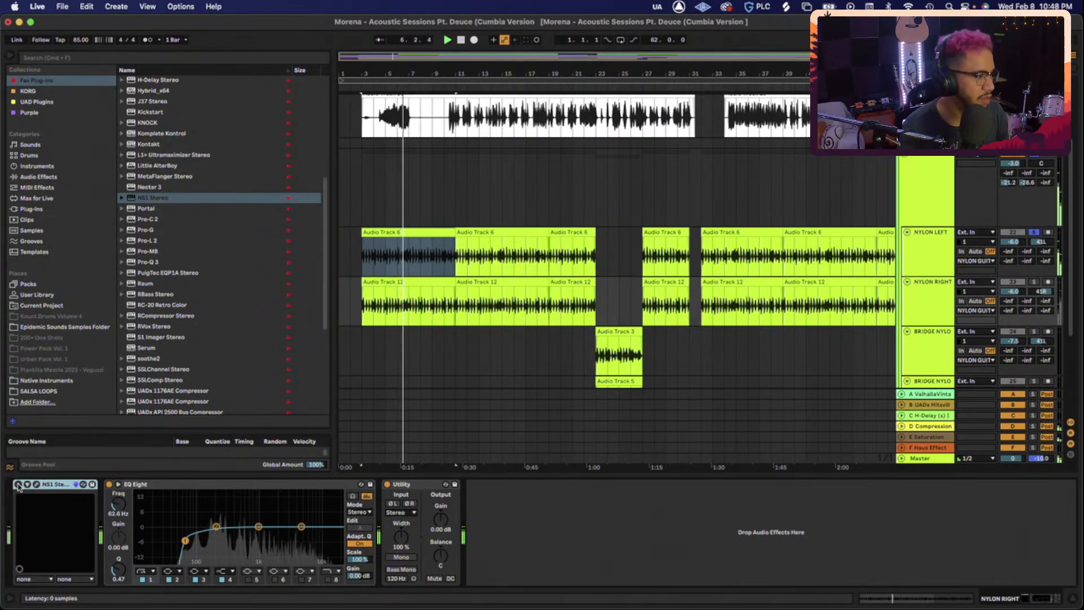
left_click(19, 484)
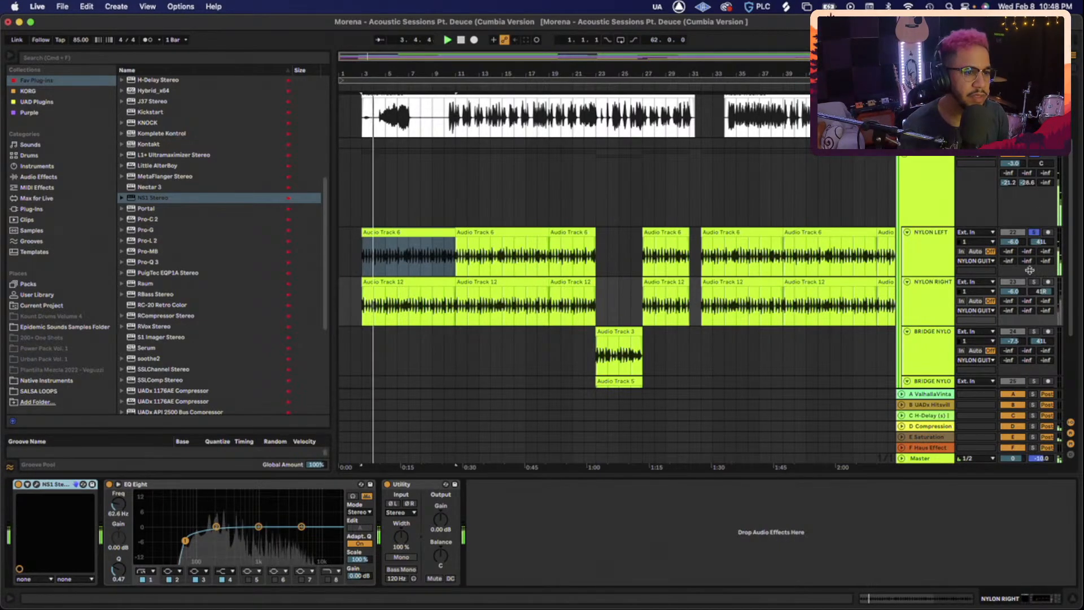
Solo NYLON RIGHT, RHYTHM GROUP and PERCUSSION alongside the NYLON LEFT track during playback
left_click(1034, 282)
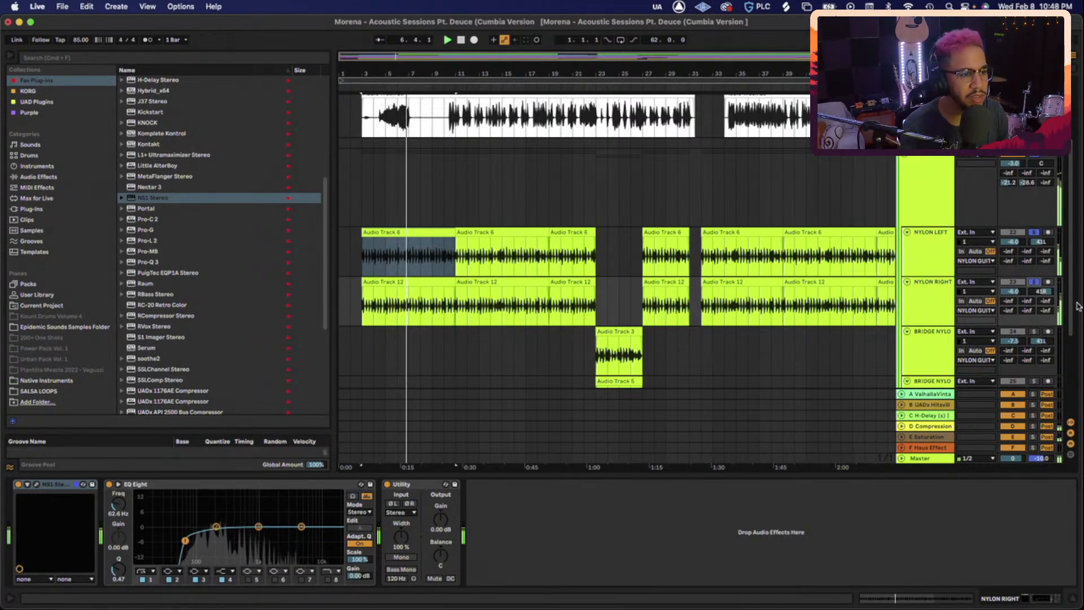
scroll(649, 335, "down", 3)
scroll(649, 335, "up", 4)
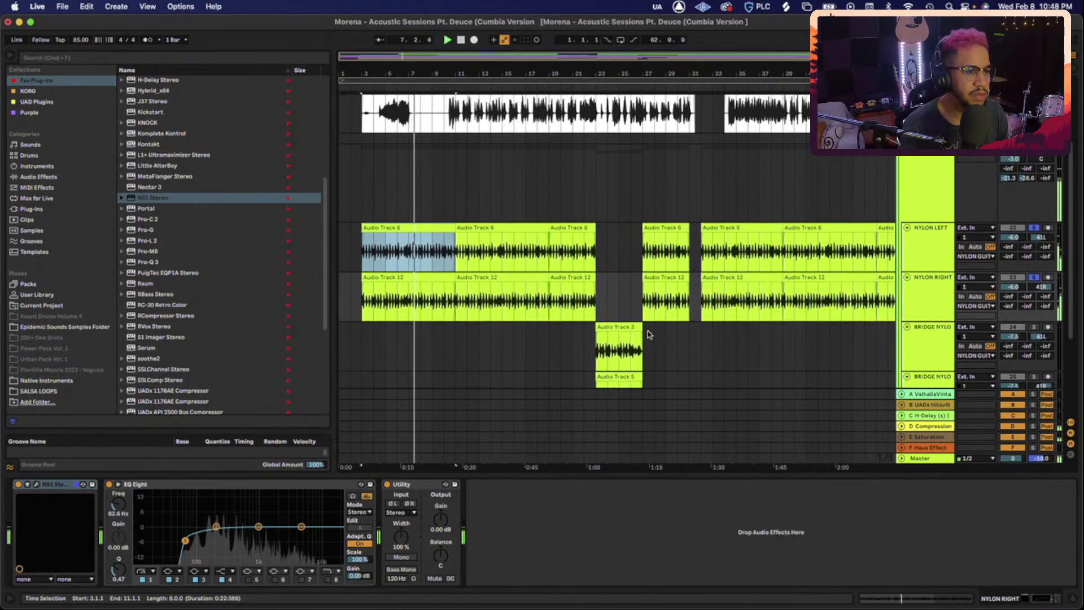
scroll(788, 305, "up", 4)
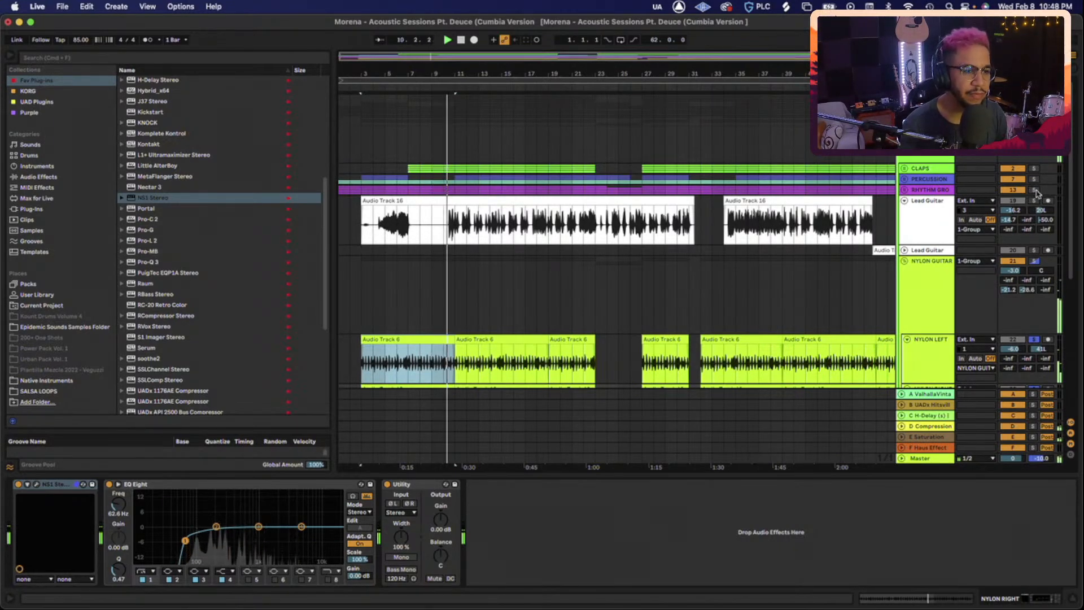
left_click(1035, 191)
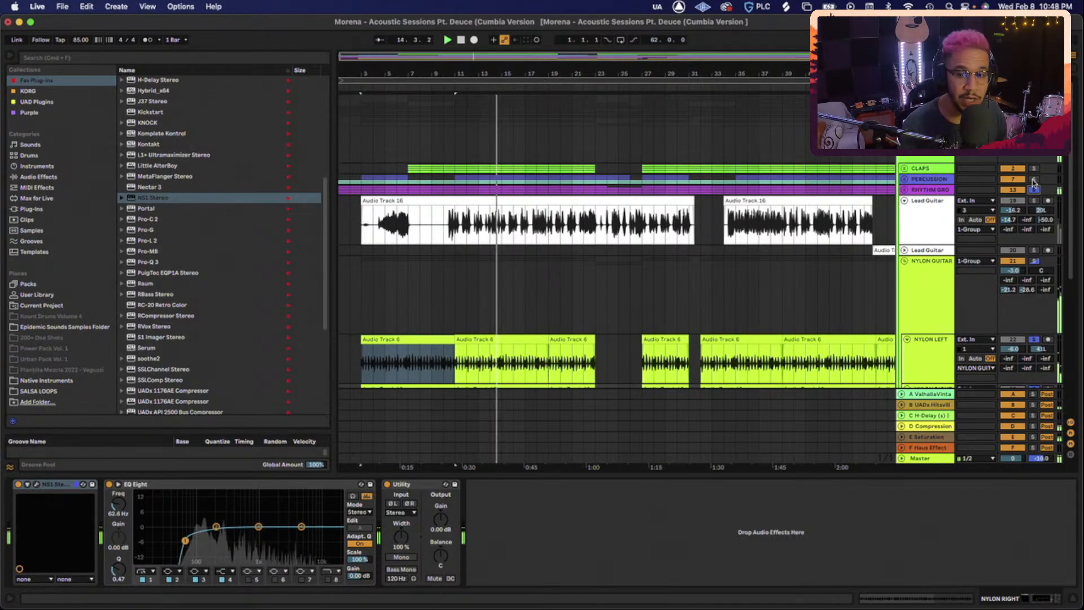
left_click(1033, 180)
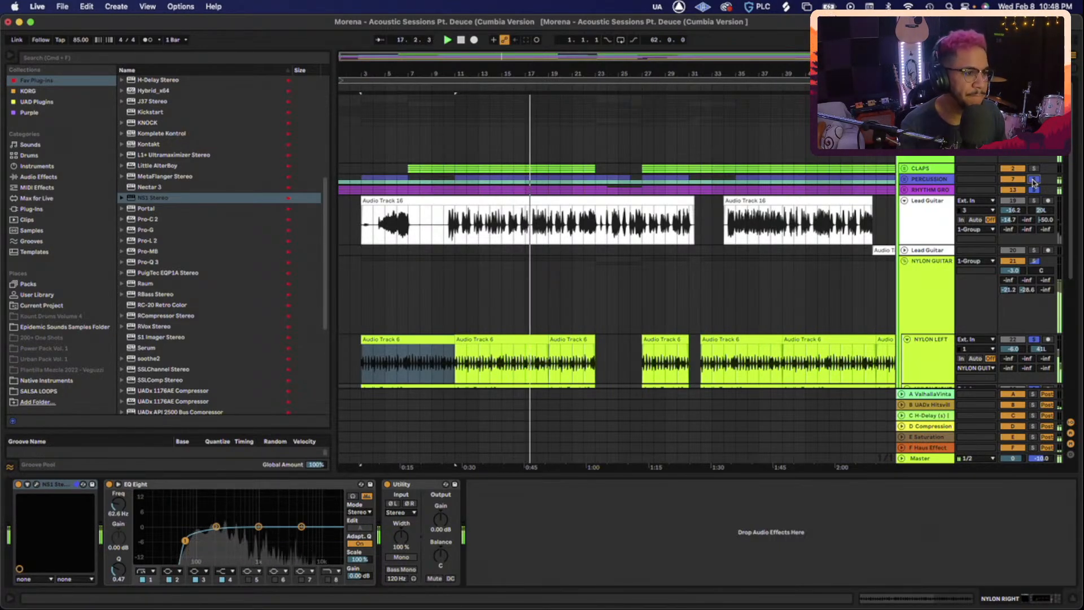
Solo CLAPS and set the low-cut band of its EQ Eight to 194 Hz
left_click(1033, 168)
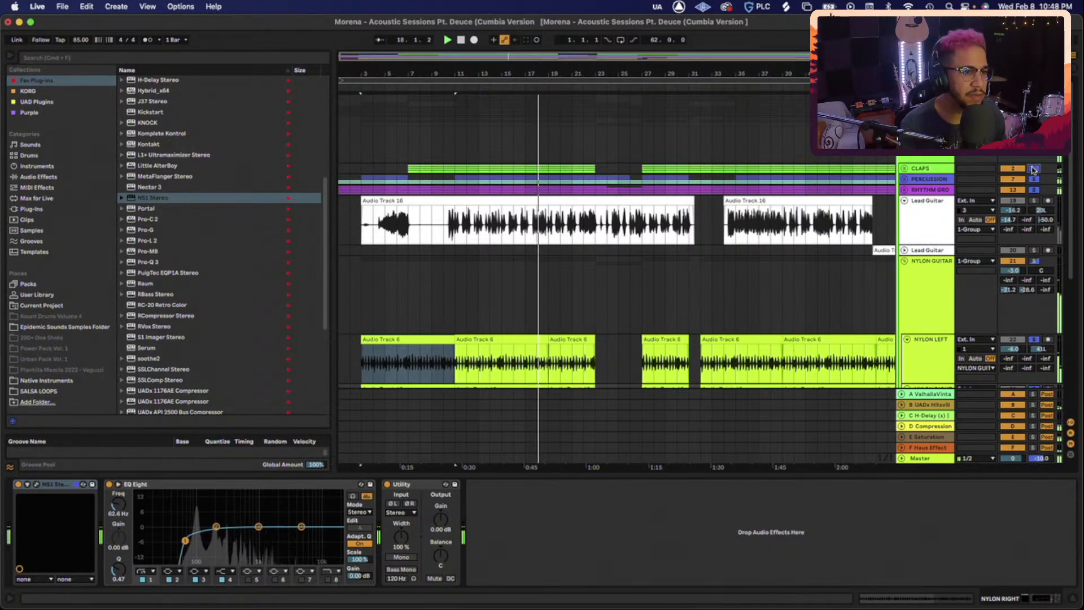
left_click(960, 173)
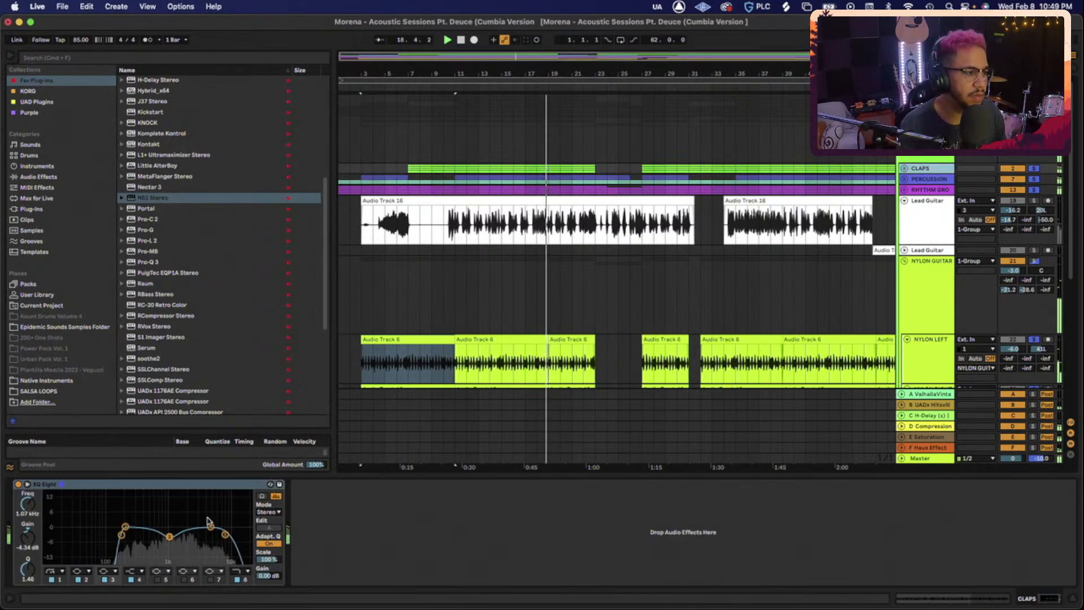
left_click_drag(121, 534, 124, 535)
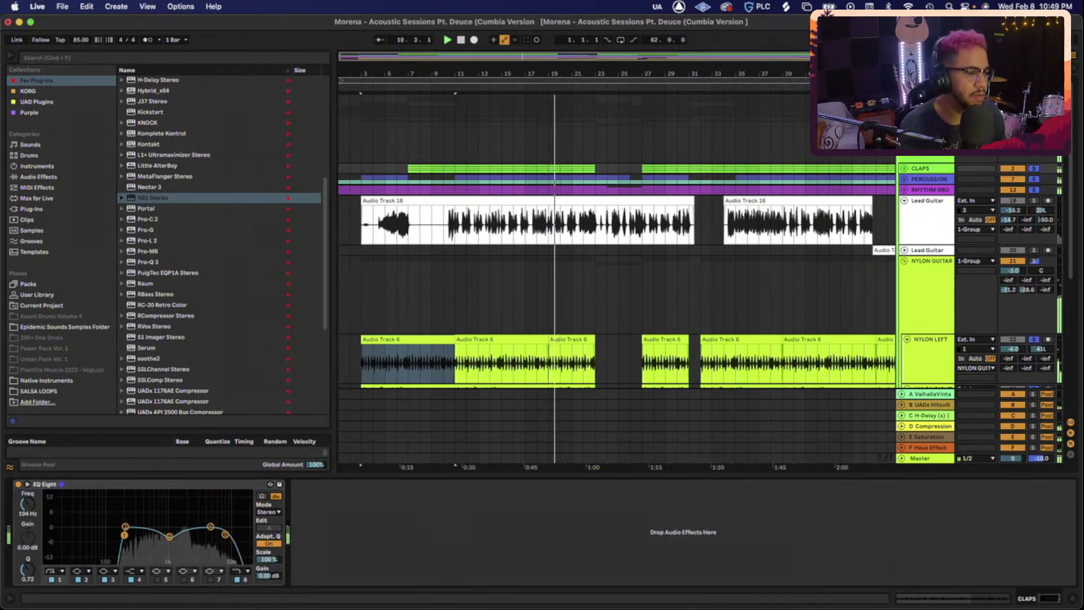
Add both BRIDGE NYLON tracks to the solos while the song plays
scroll(920, 286, "down", 6)
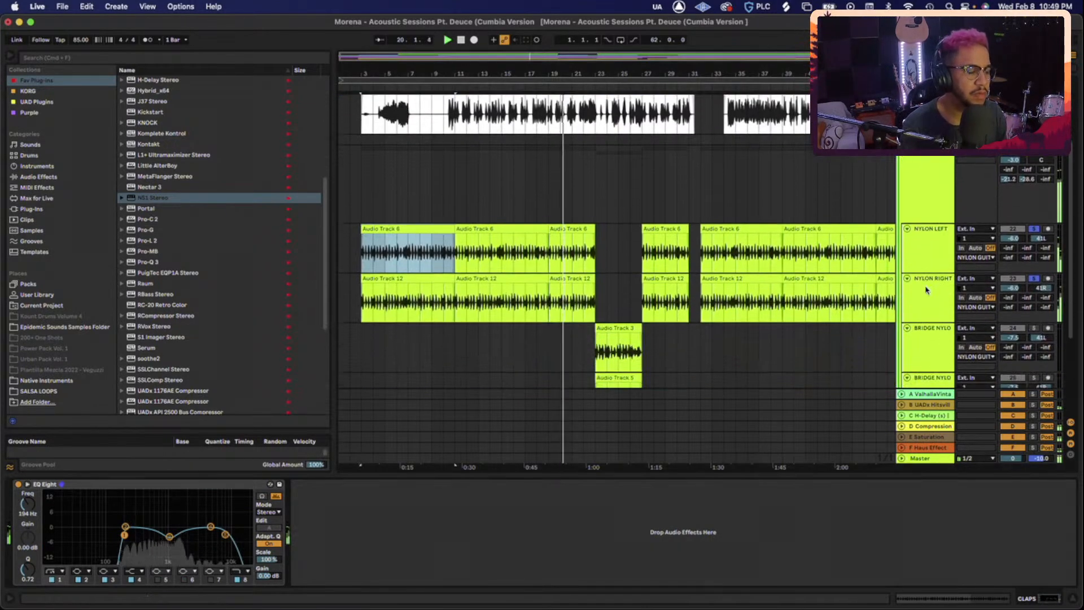
scroll(926, 289, "down", 2)
scroll(926, 290, "up", 8)
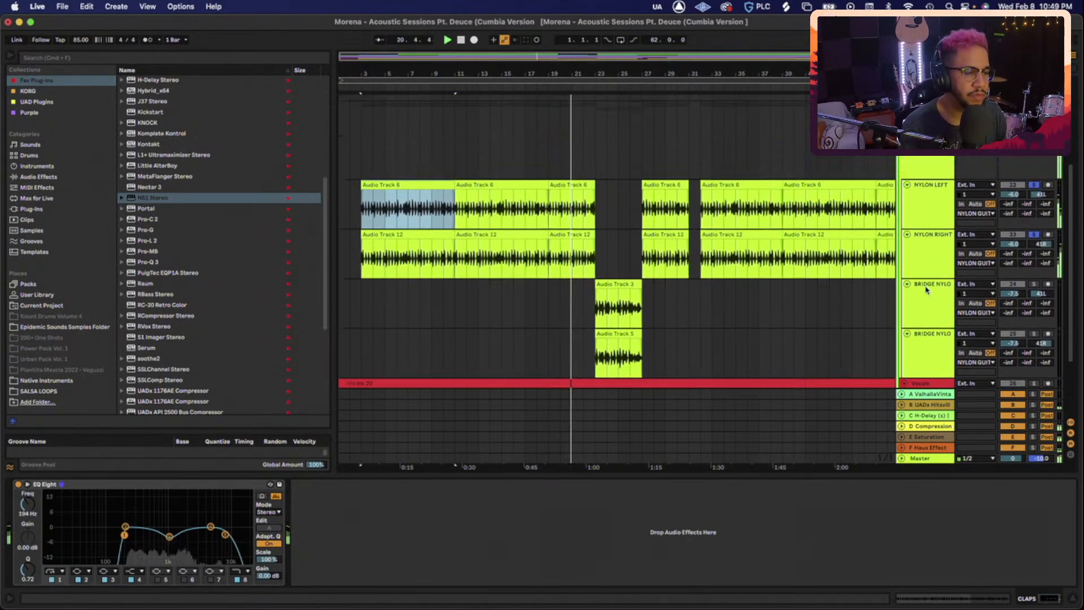
scroll(925, 289, "down", 1)
scroll(925, 289, "up", 4)
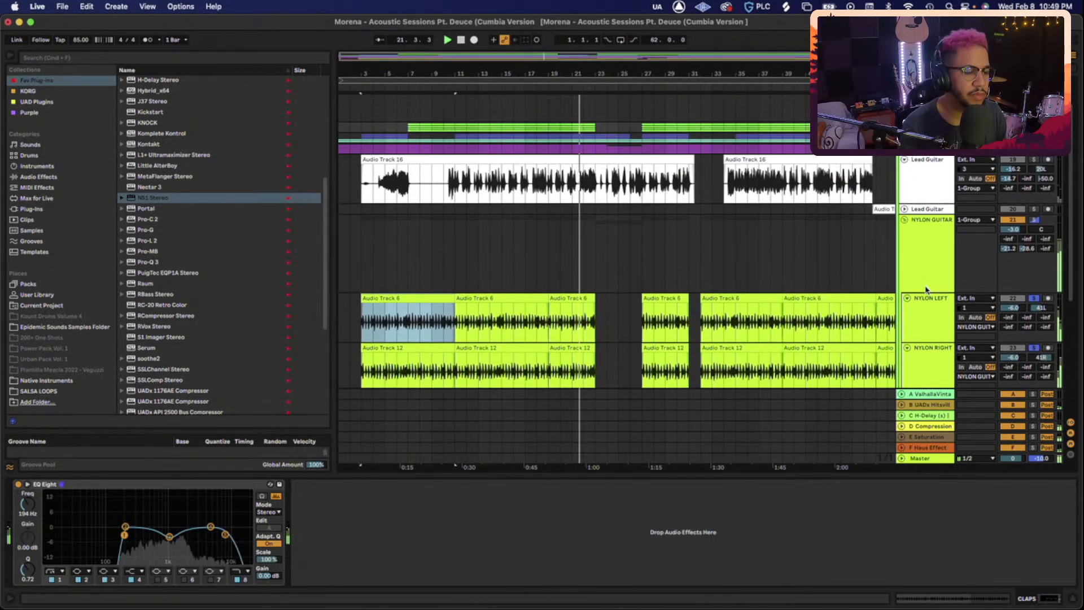
scroll(926, 289, "down", 8)
scroll(926, 289, "down", 4)
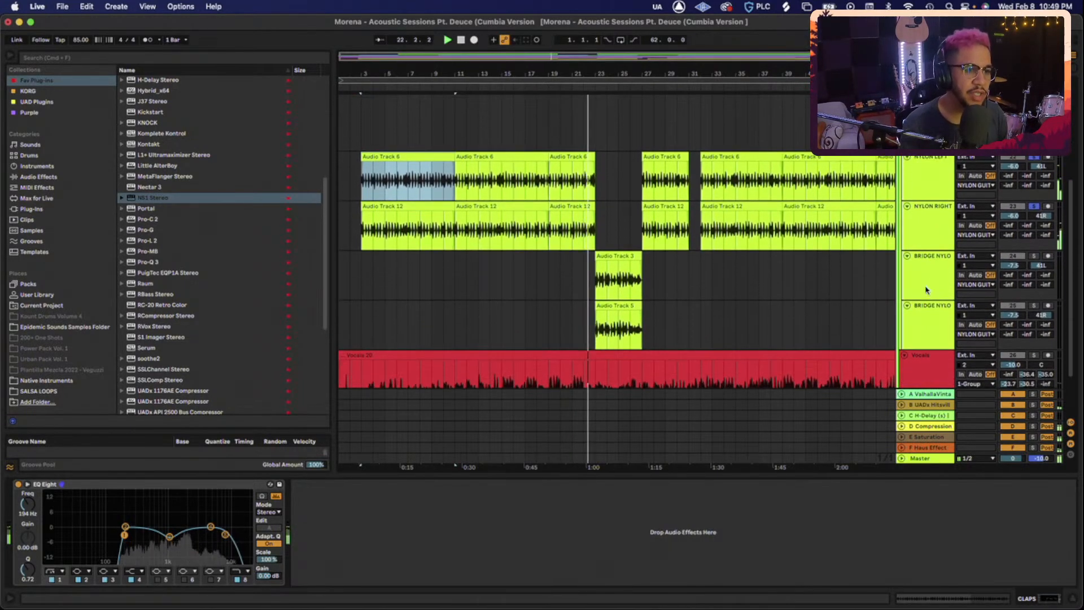
left_click(1033, 257, "super")
left_click(1036, 314, "super")
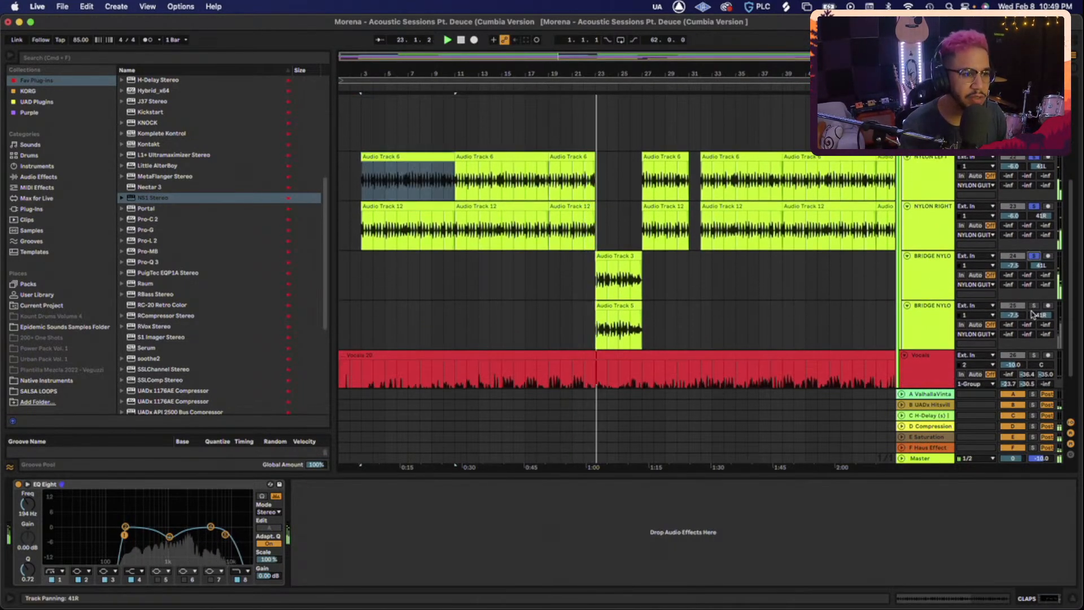
left_click(1033, 305, "super")
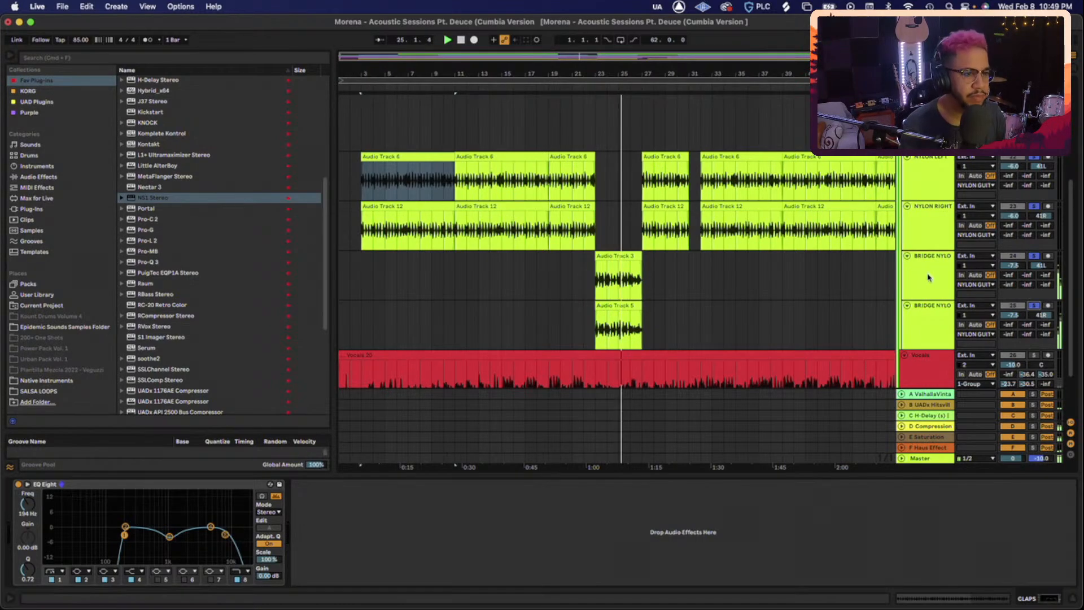
Set the NYLON GUITAR GROUP's send B to -37.0 dB during playback
scroll(928, 274, "up", 3)
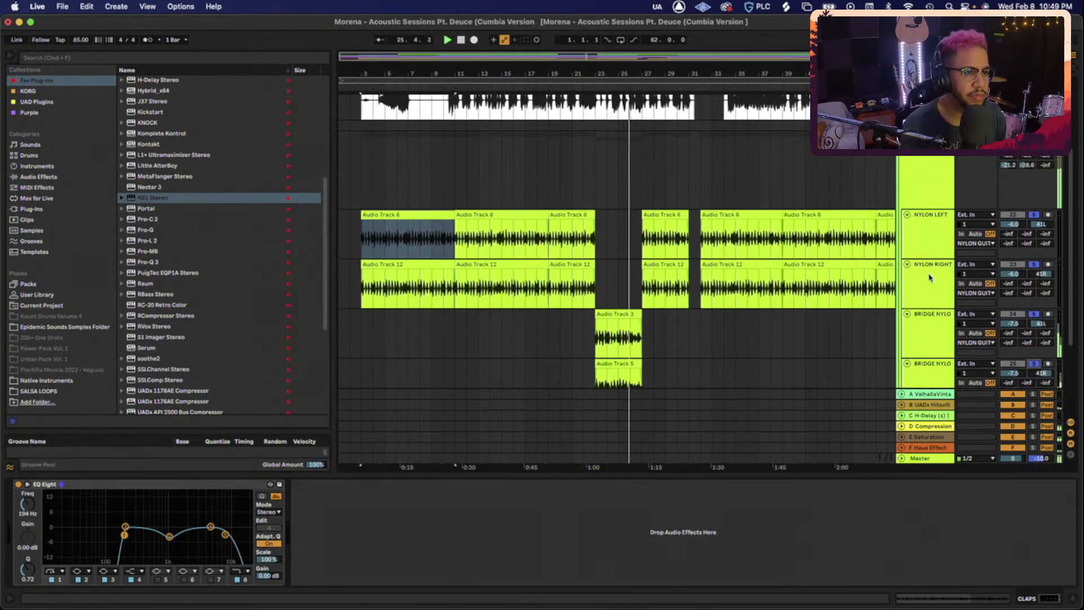
scroll(930, 276, "down", 1)
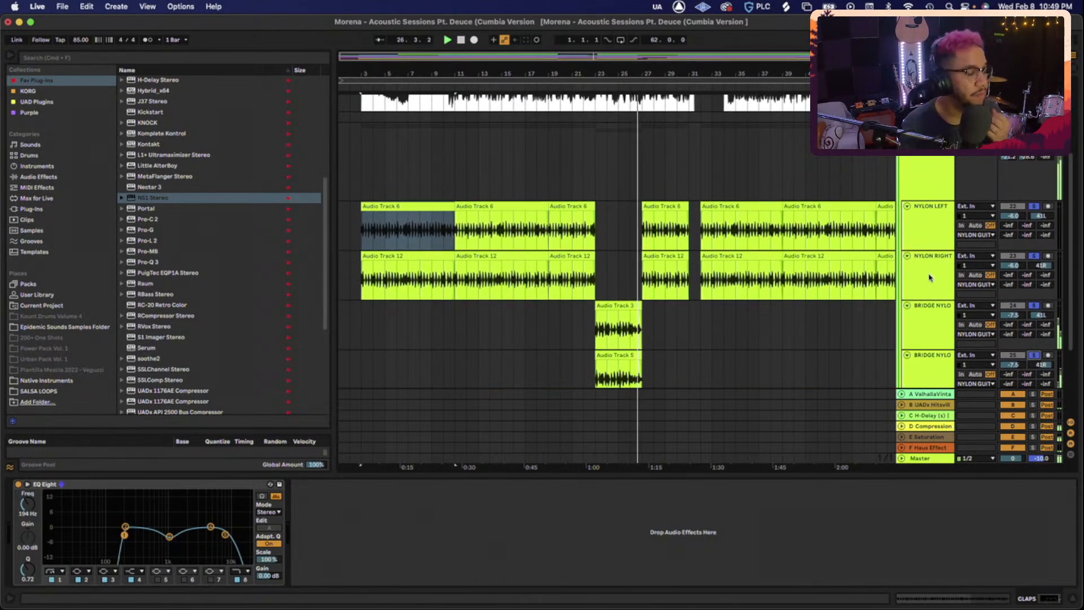
scroll(928, 276, "up", 2)
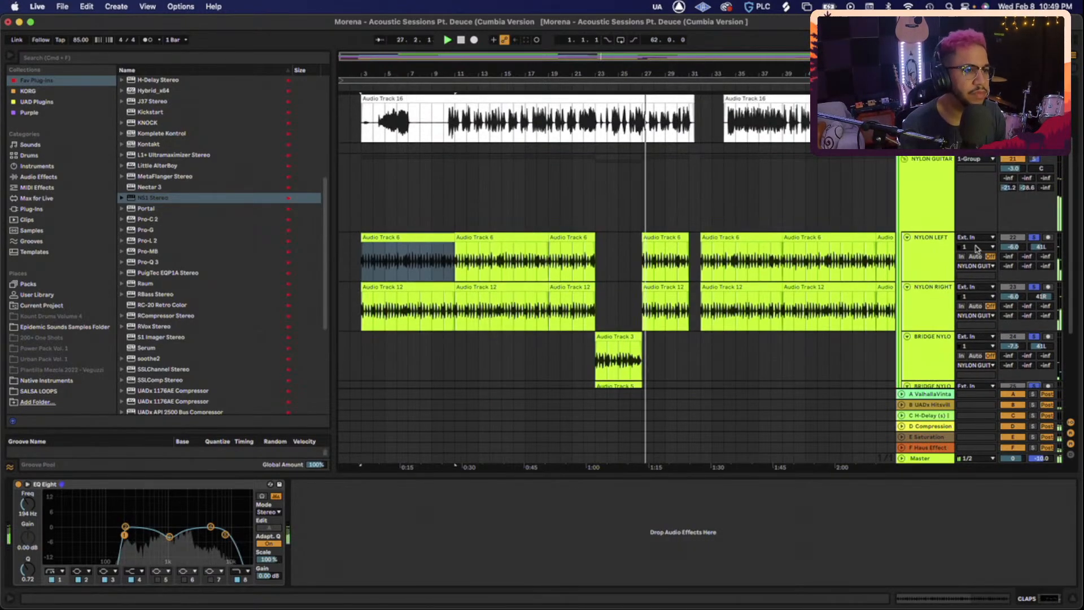
mouse_move(1026, 179)
left_mouse_down()
mouse_move(1027, 160)
mouse_move(1027, 176)
left_mouse_up()
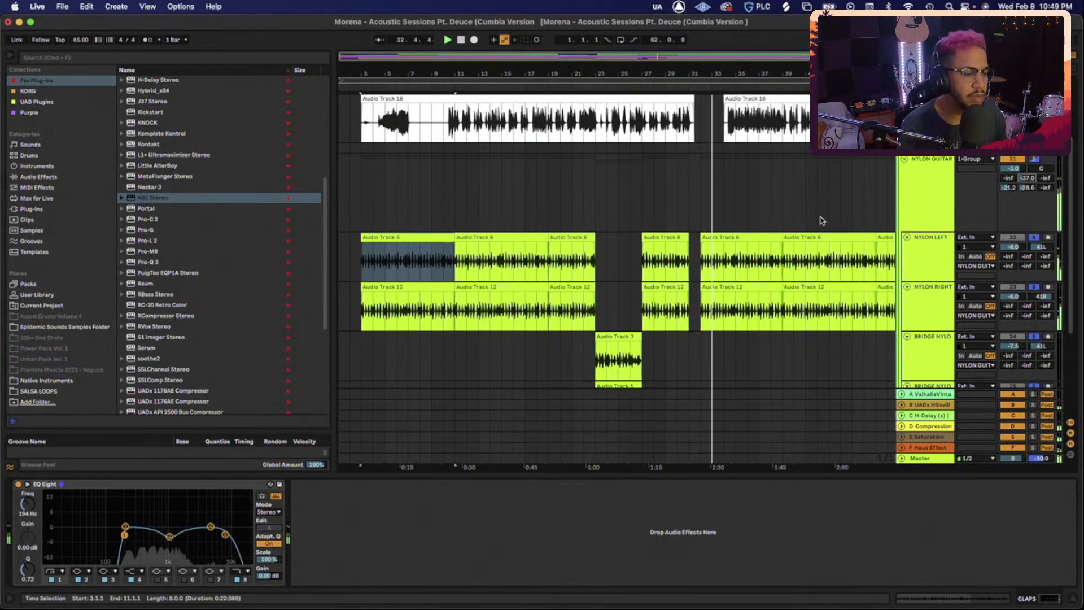
scroll(818, 218, "right", 5)
scroll(818, 218, "down", 1)
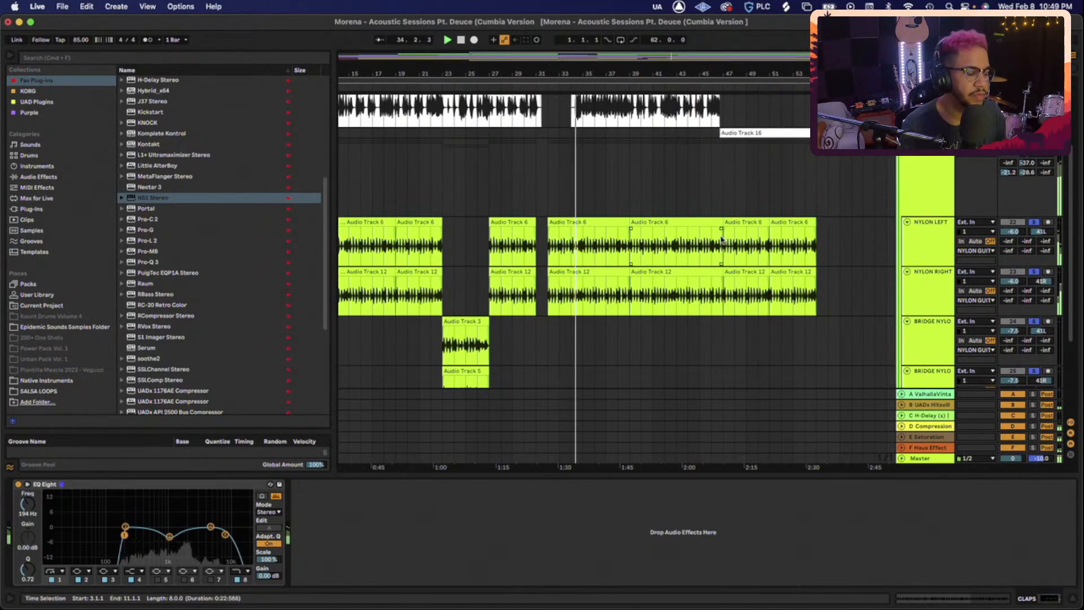
Clear the solos on the nylon guitar tracks and collapse the NYLON GUITAR GROUP
scroll(720, 240, "down", 5)
scroll(720, 240, "left", 2)
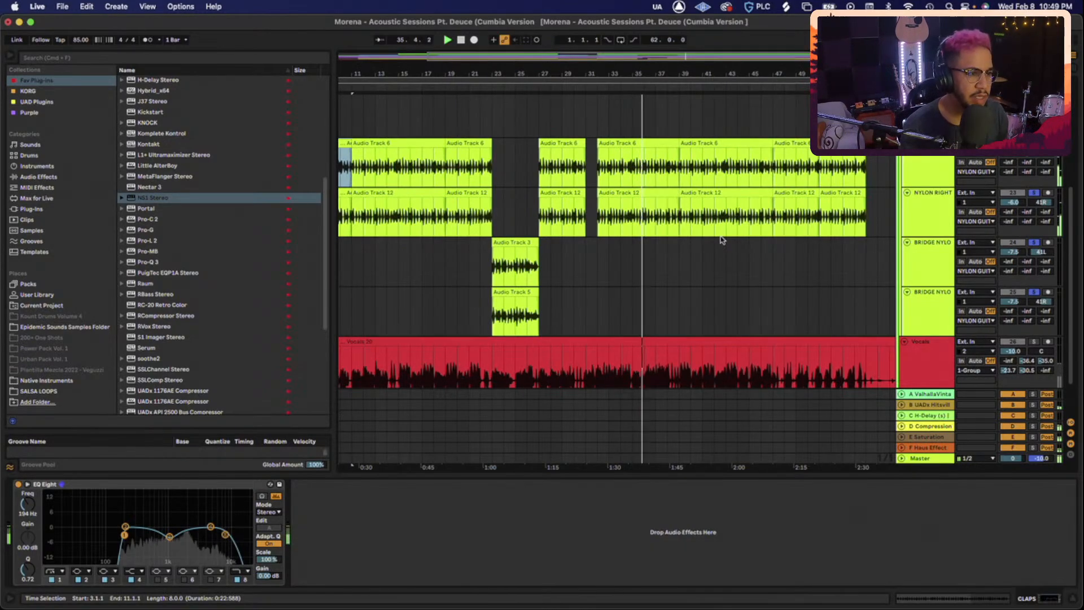
scroll(720, 240, "up", 4)
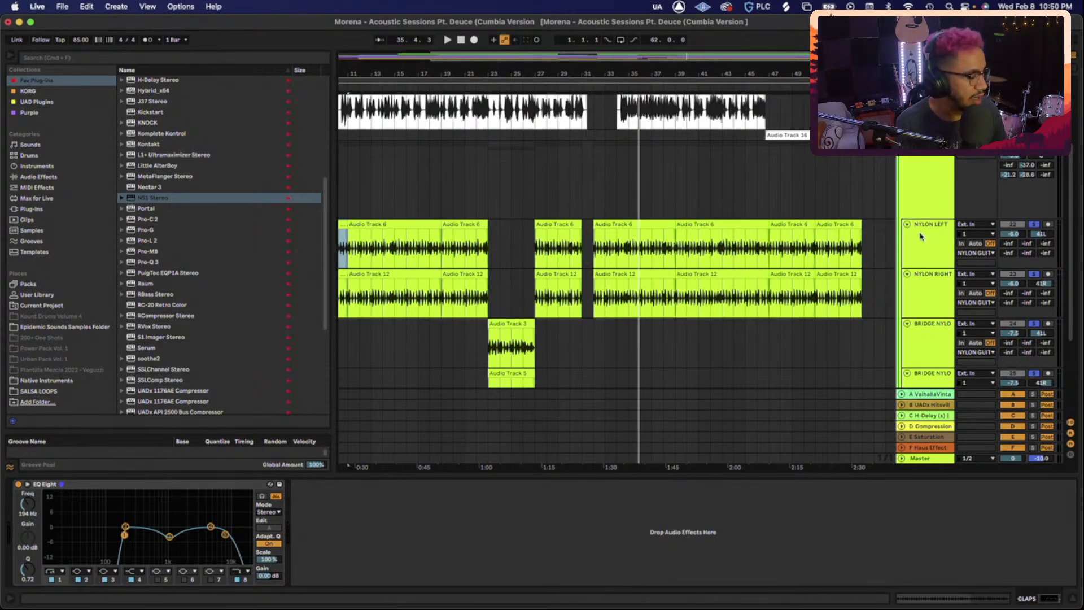
left_click(1033, 224)
left_click(937, 188)
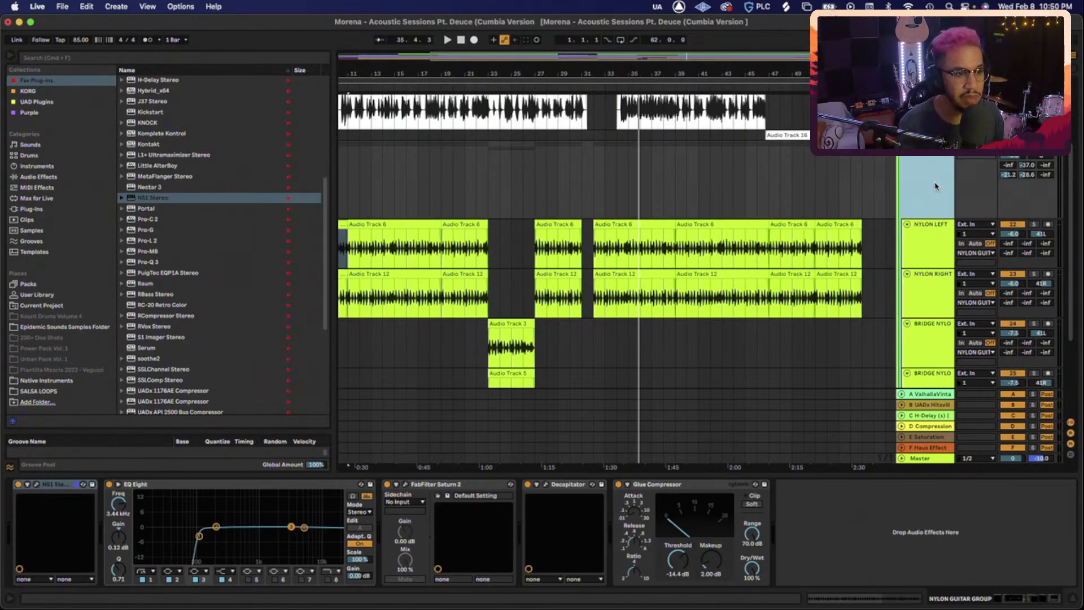
scroll(927, 179, "up", 1)
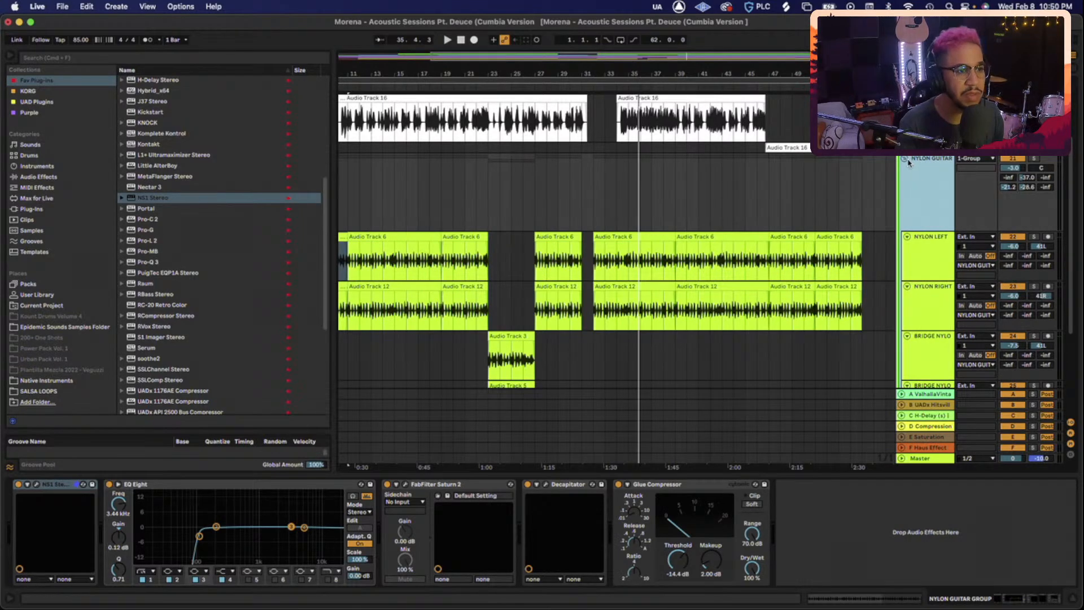
left_click(906, 162)
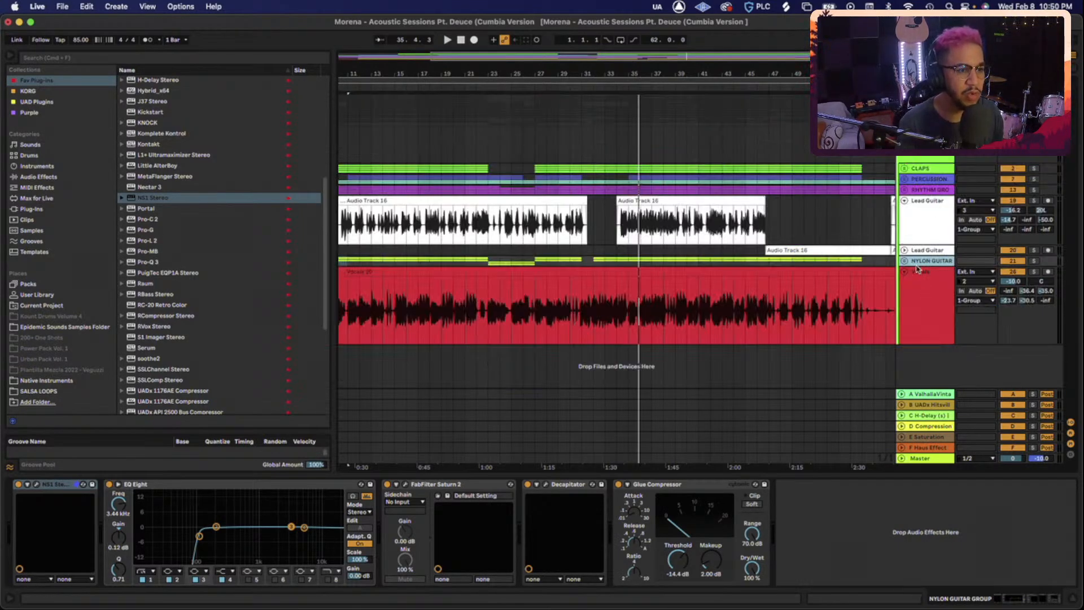
Solo the upper Lead Guitar track and play it from bar 18
left_click(1033, 200)
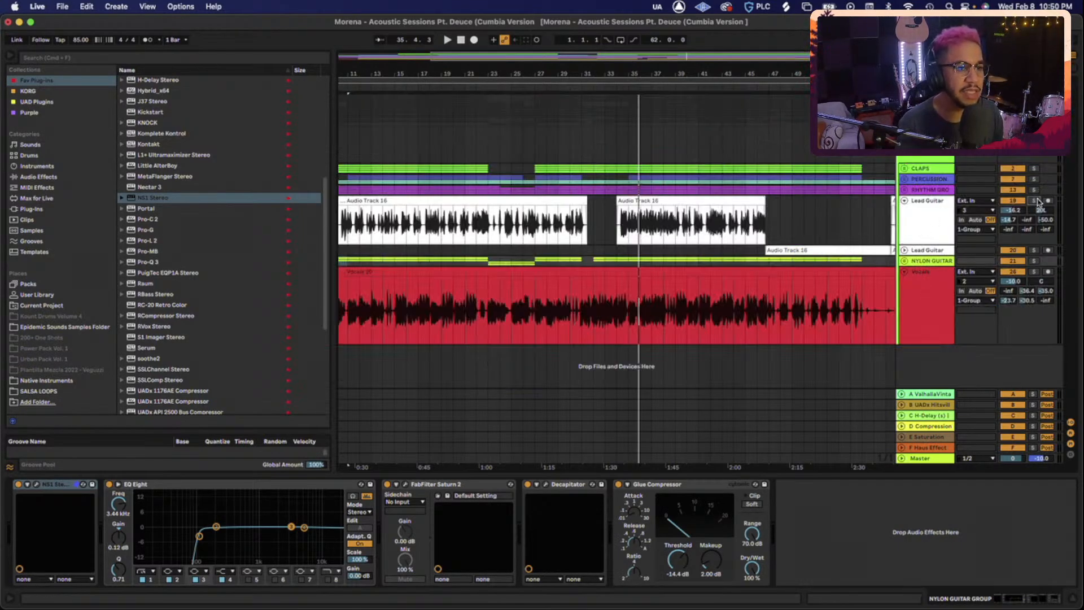
left_click(429, 226)
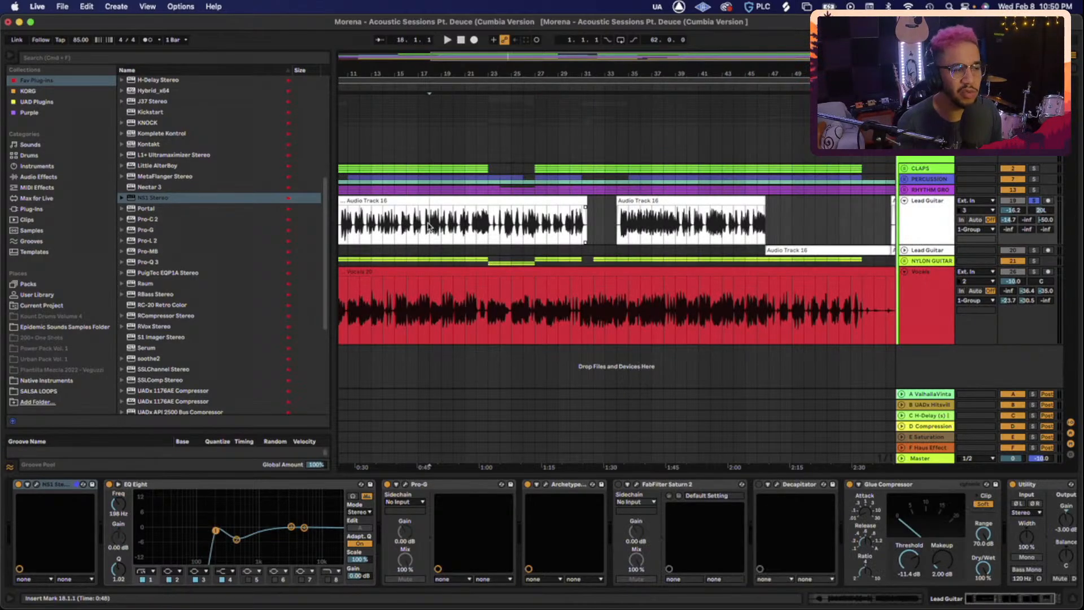
key("space")
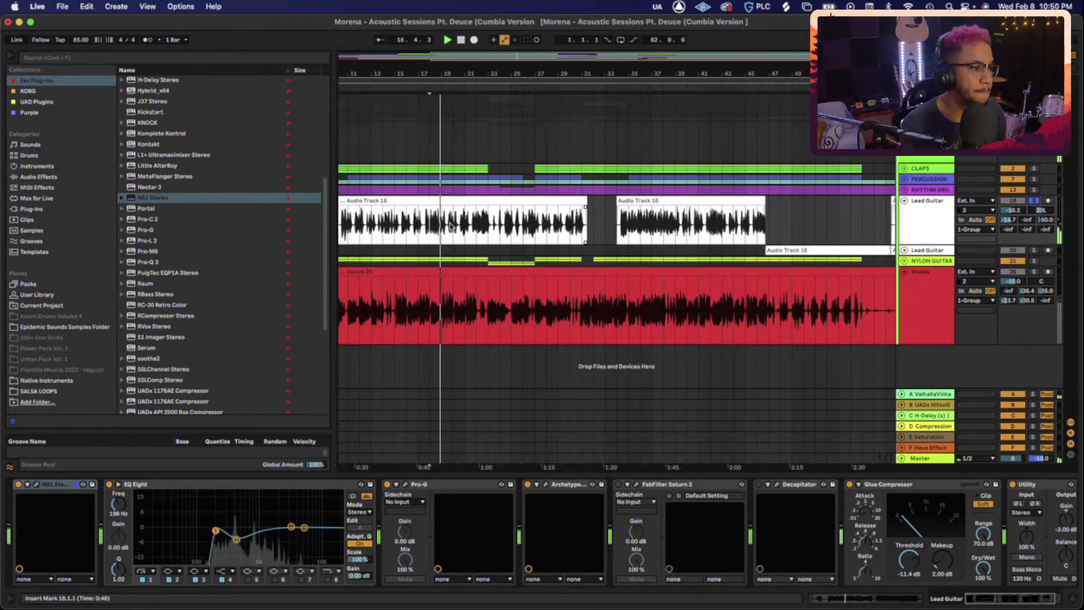
scroll(446, 226, "left", 3)
scroll(450, 226, "left", 6)
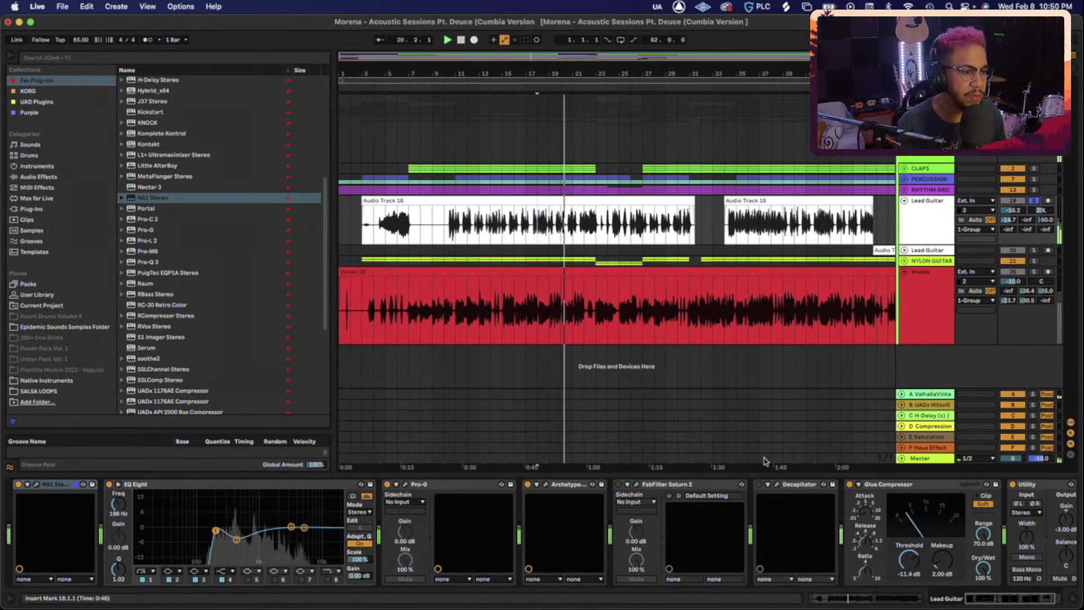
left_click(607, 507)
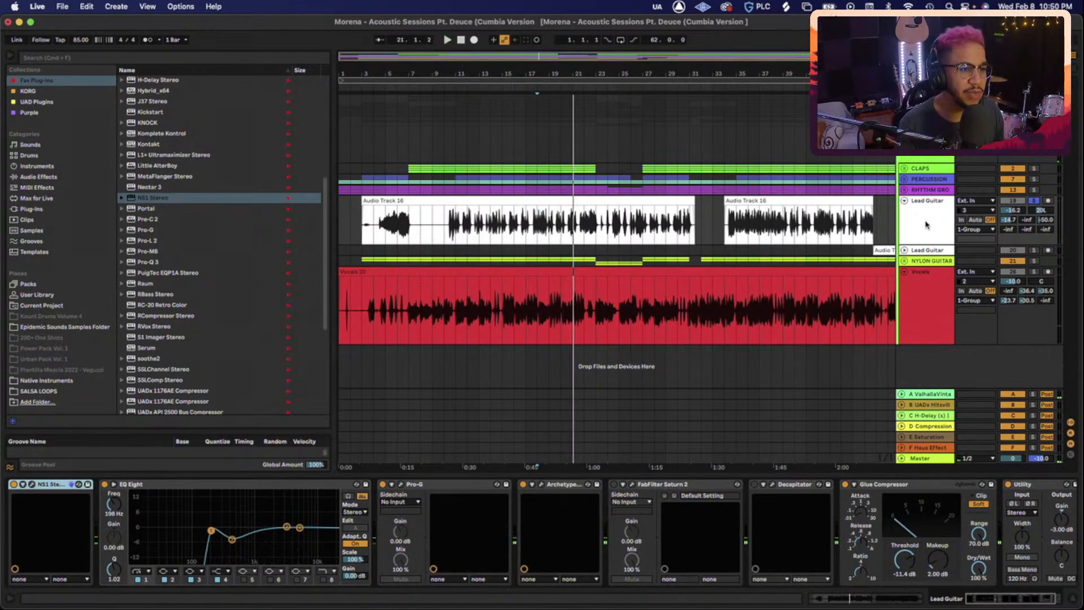
left_click(741, 359)
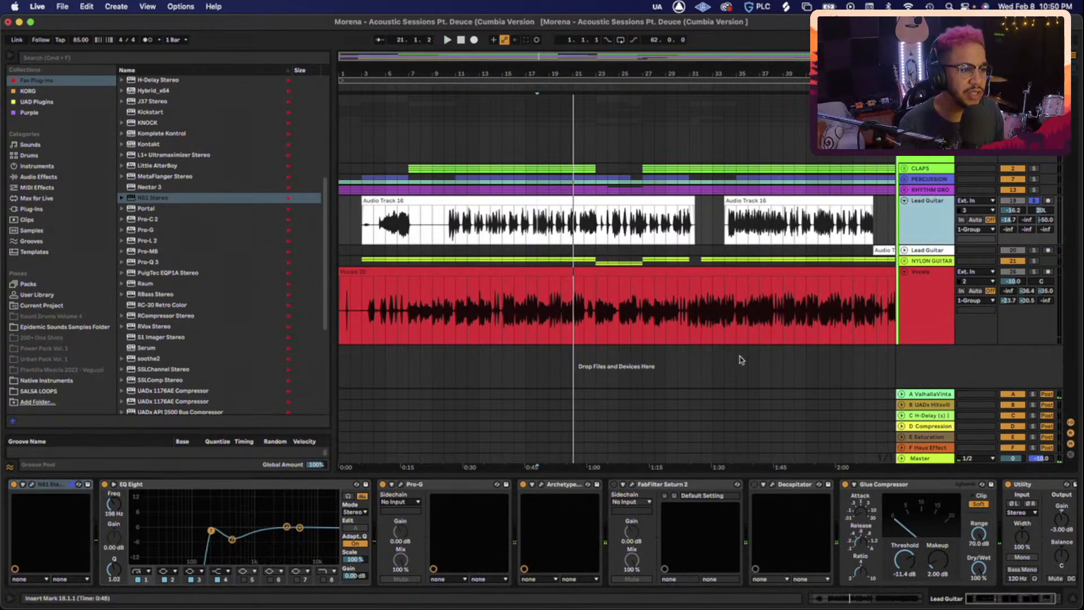
Open the Lead Guitar's Archetype Cory Wong amp window and move it clear of the device chain
left_click(539, 486)
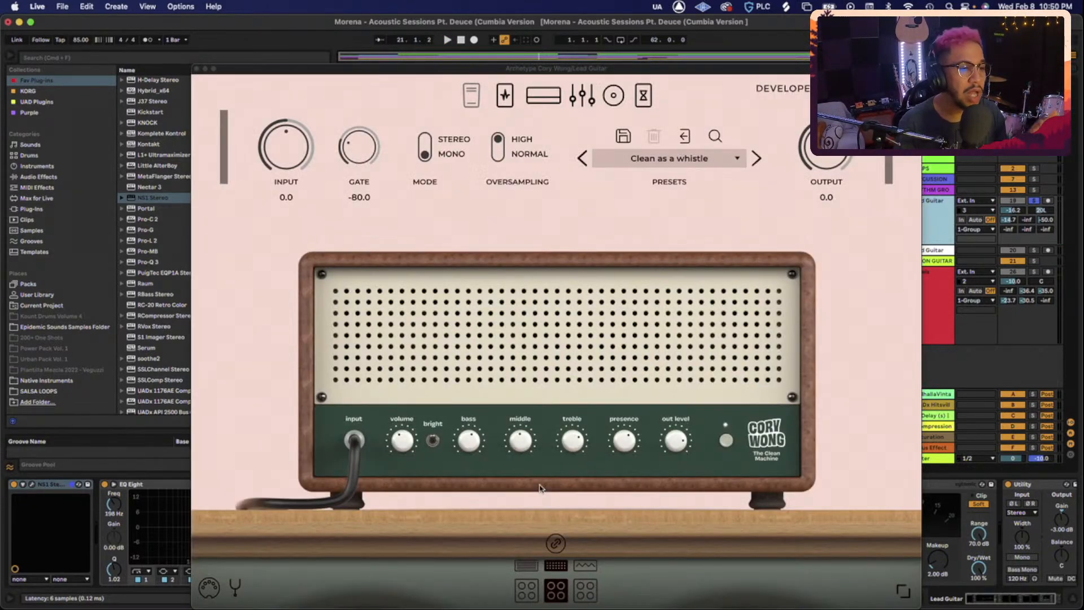
mouse_move(535, 70)
left_mouse_down()
mouse_move(793, 7)
mouse_move(925, 29)
mouse_move(191, 23)
mouse_move(898, 17)
mouse_move(536, 63)
mouse_move(536, 54)
left_mouse_up()
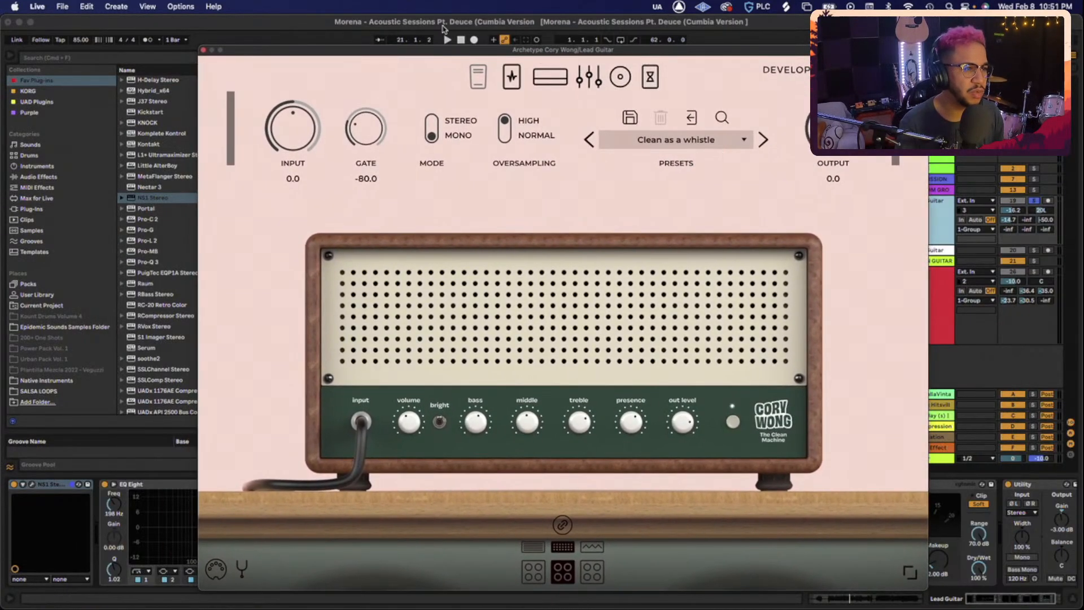
left_click_drag(399, 53, 520, 26)
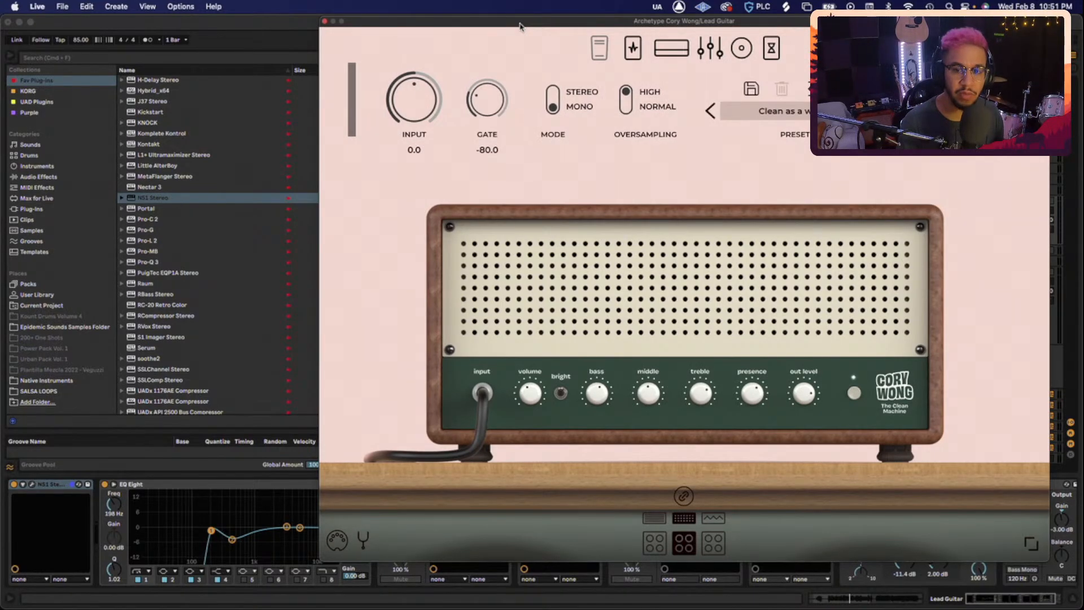
left_click_drag(520, 26, 804, 42)
left_click(544, 454)
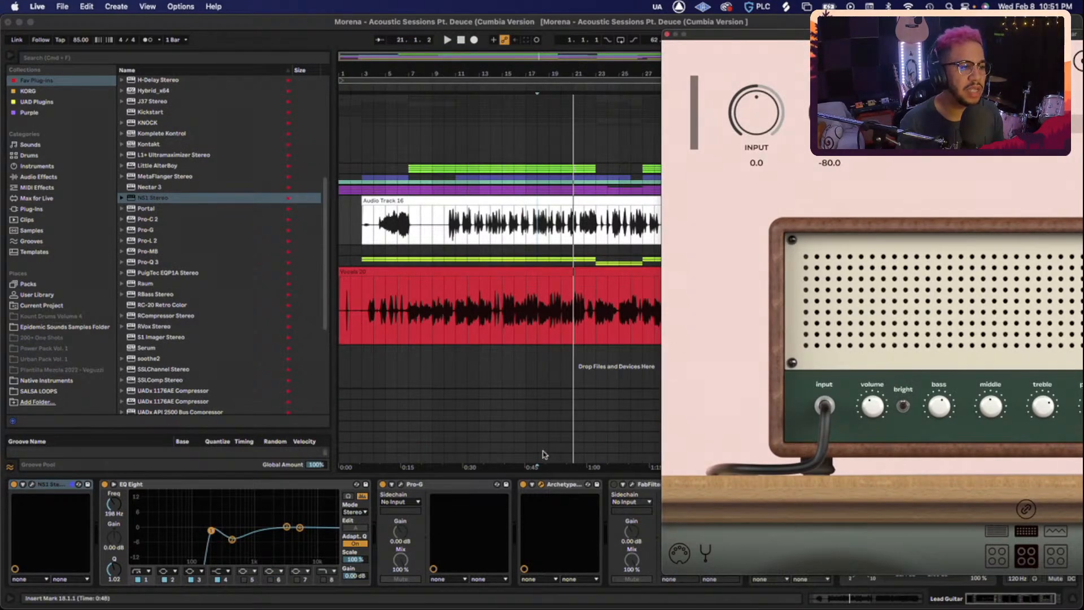
Audition the soloed Lead Guitar through its Archetype Cory Wong amp and close the plugin window
left_click(523, 485)
key("space")
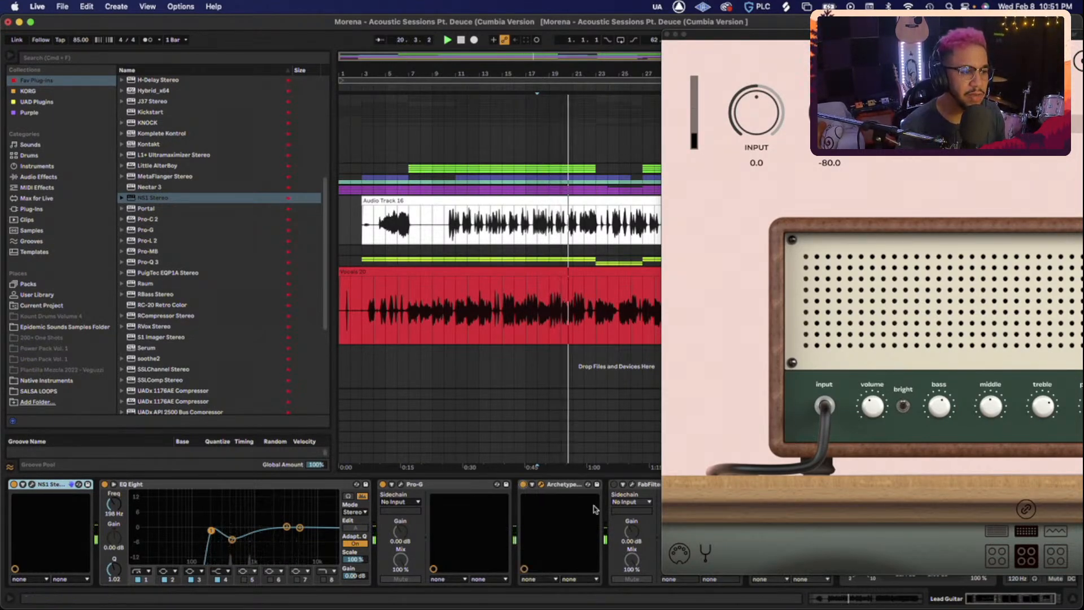
scroll(522, 486, "right", 3)
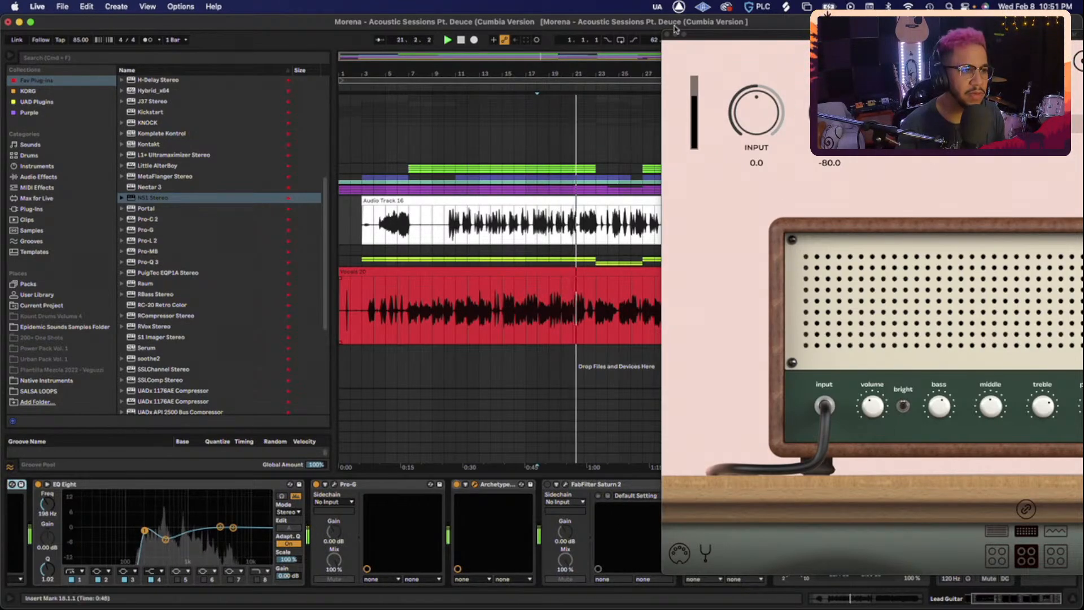
left_click_drag(726, 37, 221, 25)
left_click(161, 20)
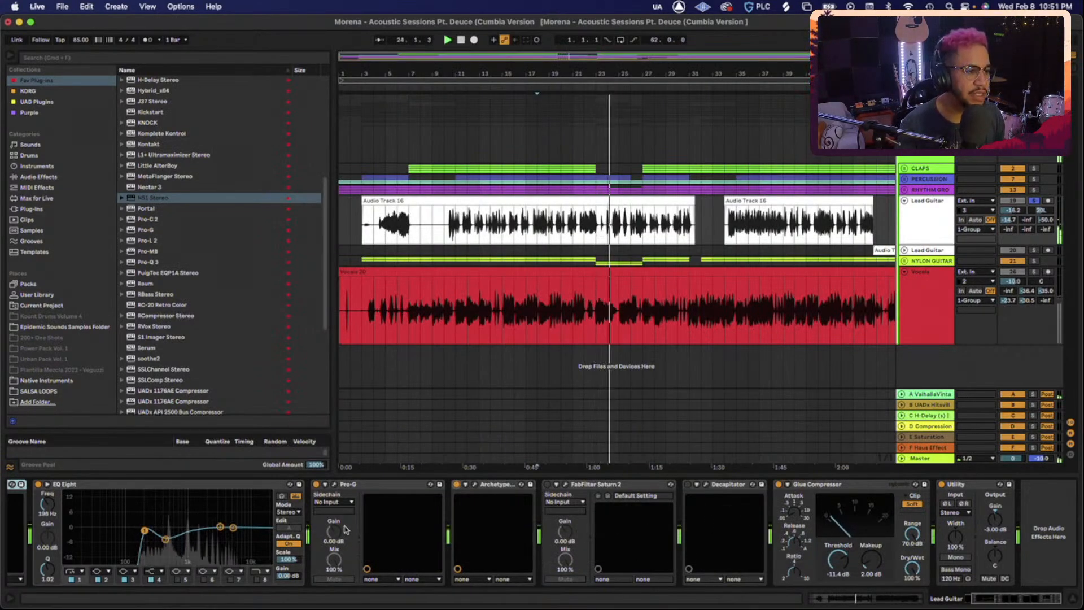
scroll(179, 509, "left", 3)
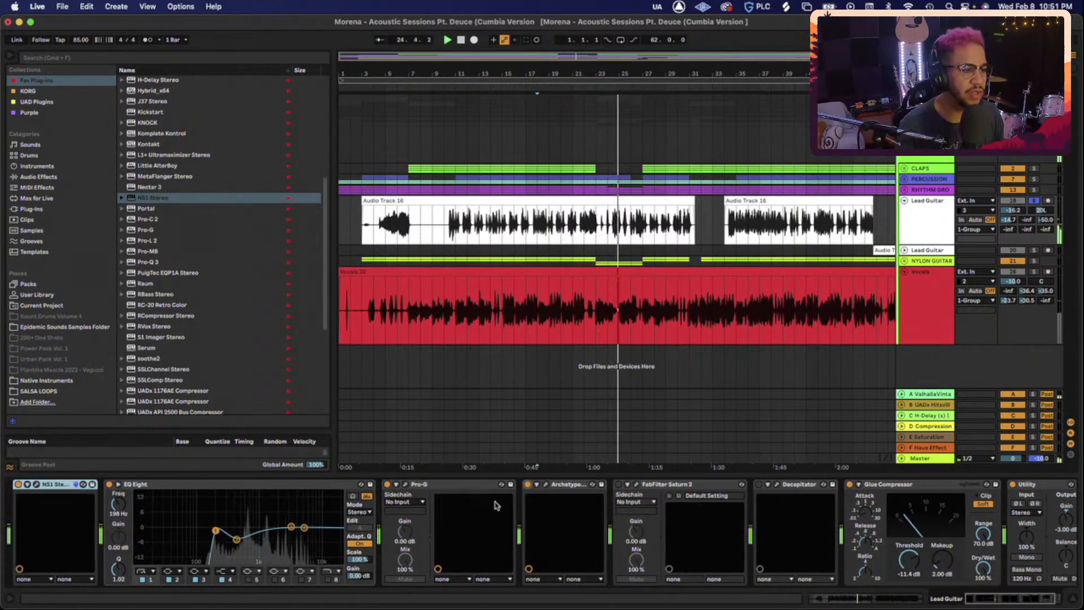
scroll(222, 494, "right", 2)
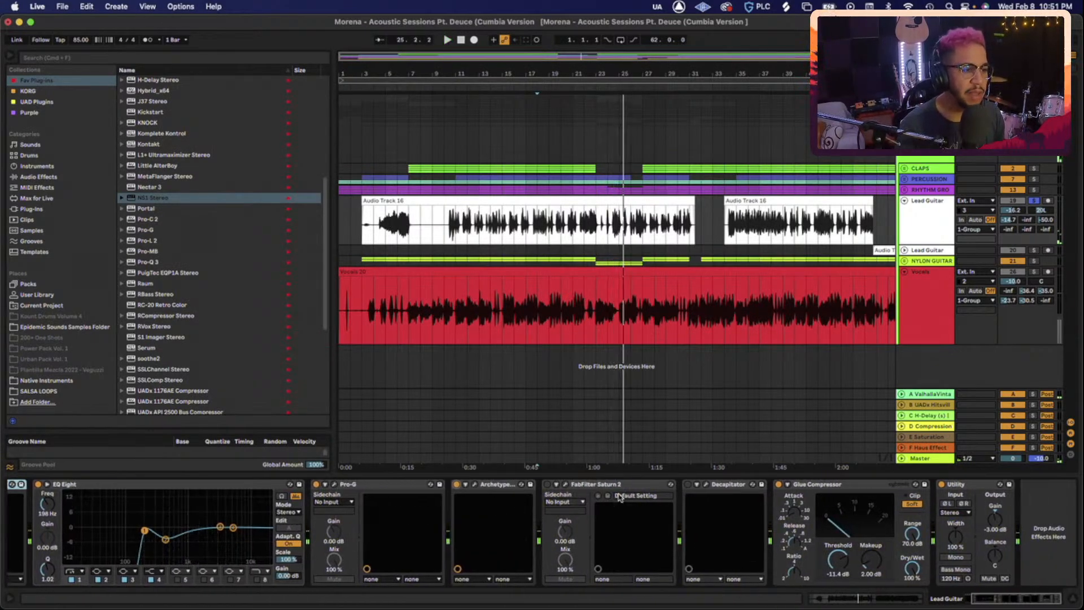
Review the FabFilter Saturn 2, Decapitator and Archetype devices in the Lead Guitar's chain
left_click(635, 484)
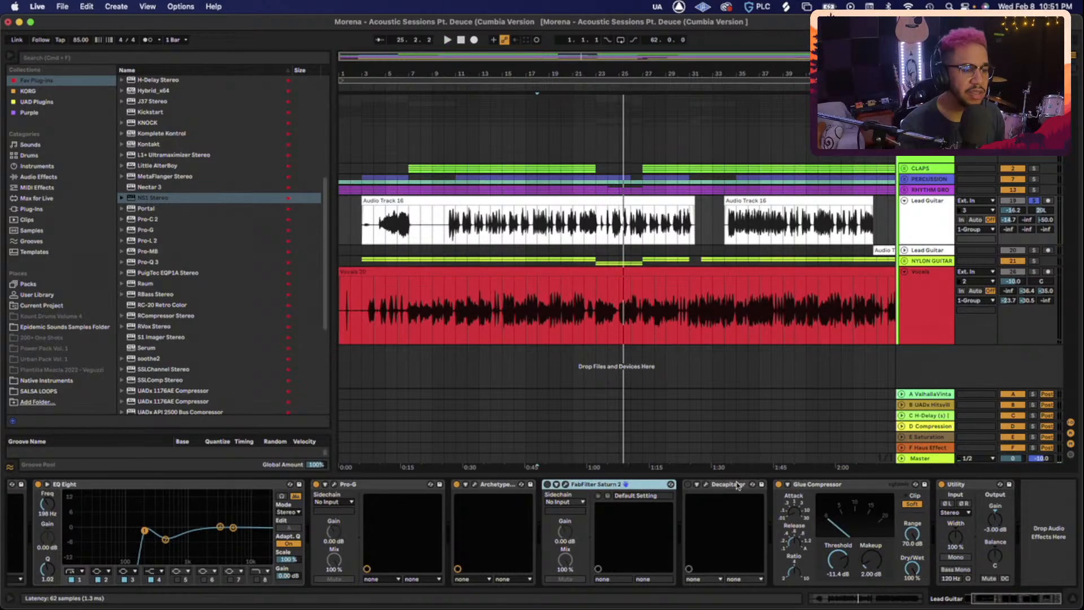
left_click(737, 484)
left_click(637, 488)
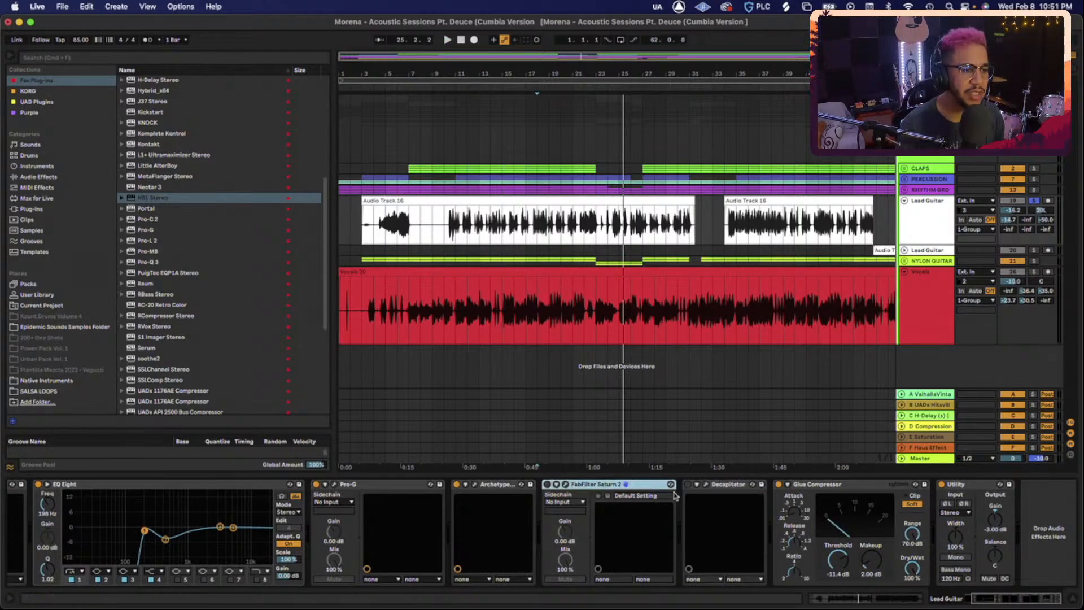
left_click(733, 485)
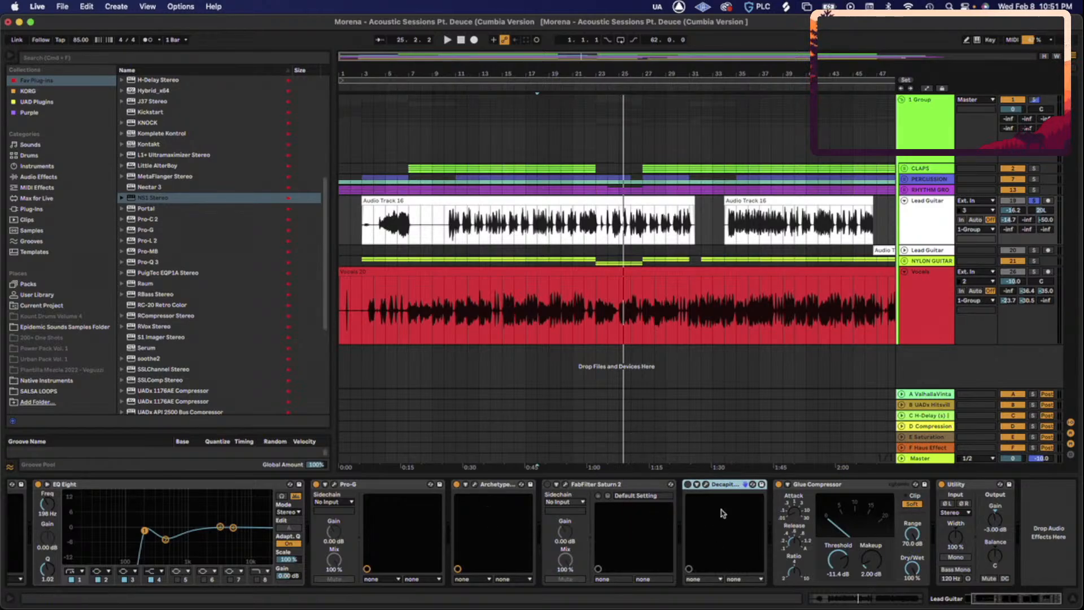
left_click(502, 485)
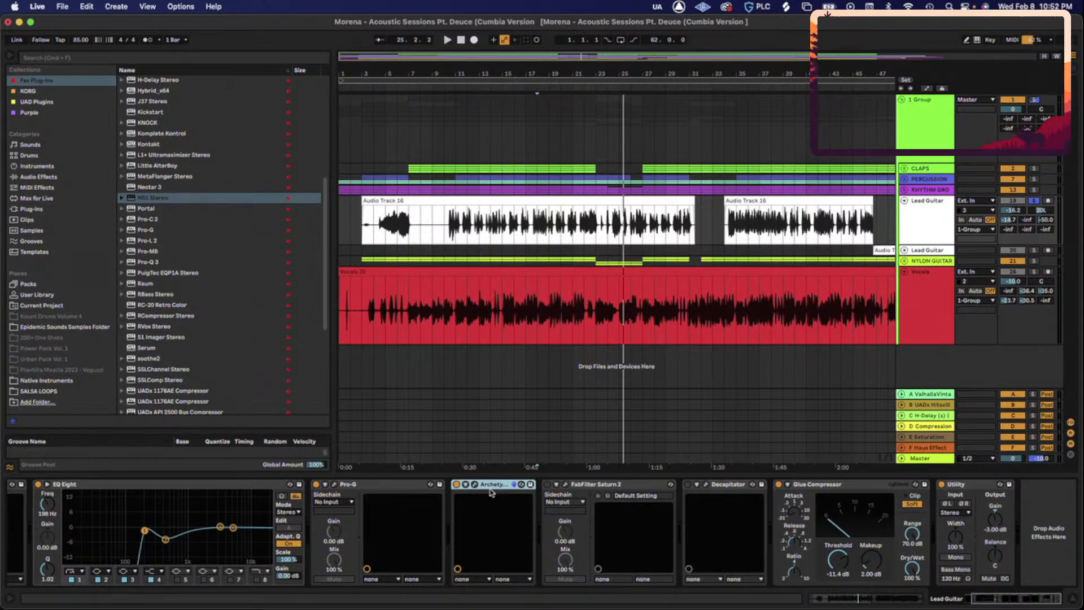
Freeze the upper Lead Guitar track and unfreeze it again without flattening
right_click(936, 212)
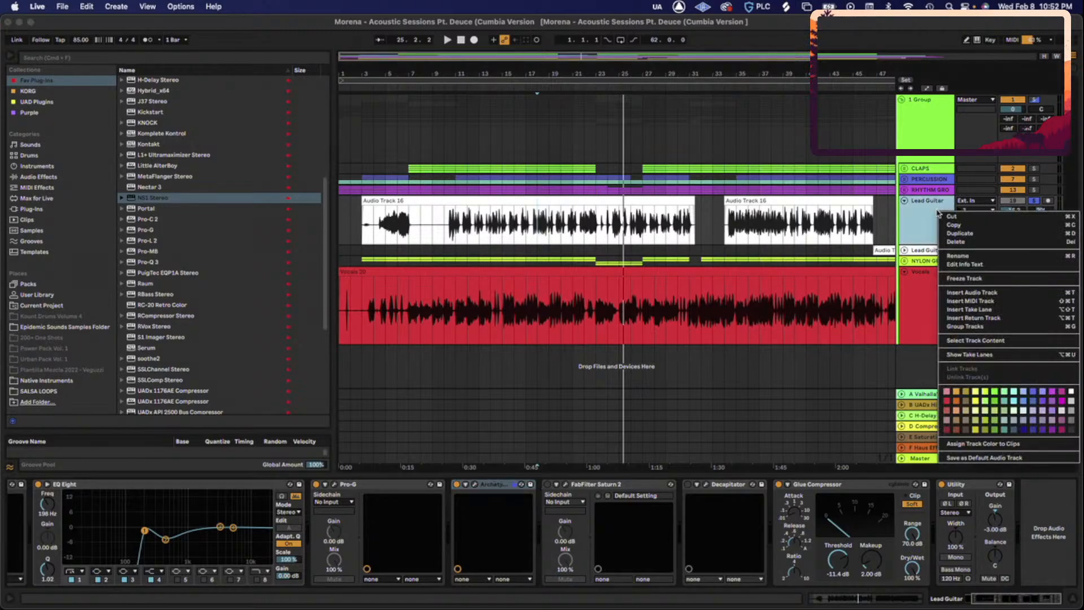
left_click(965, 277)
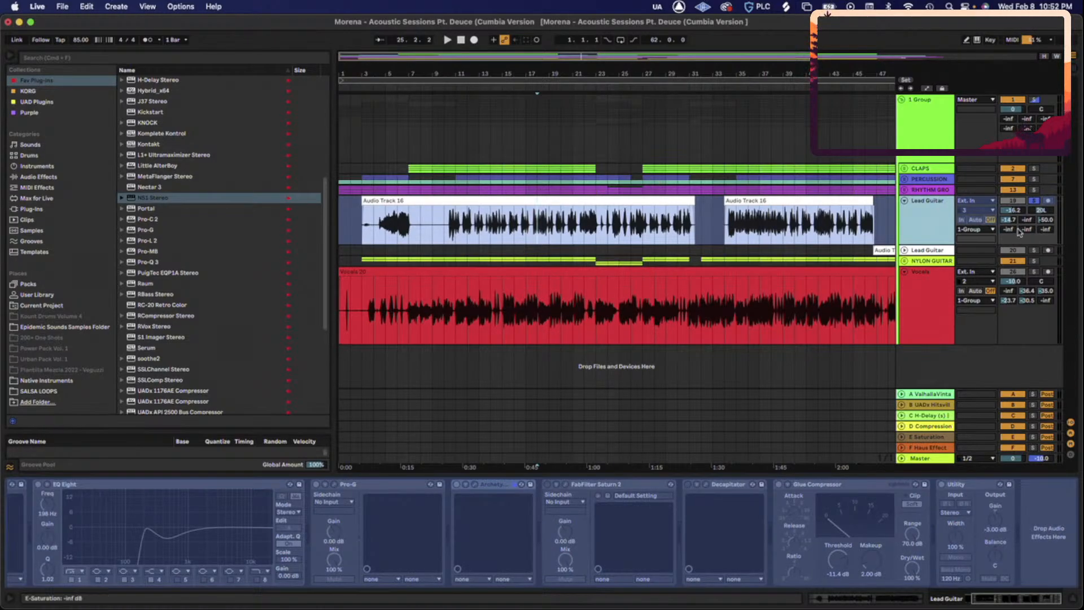
right_click(926, 230)
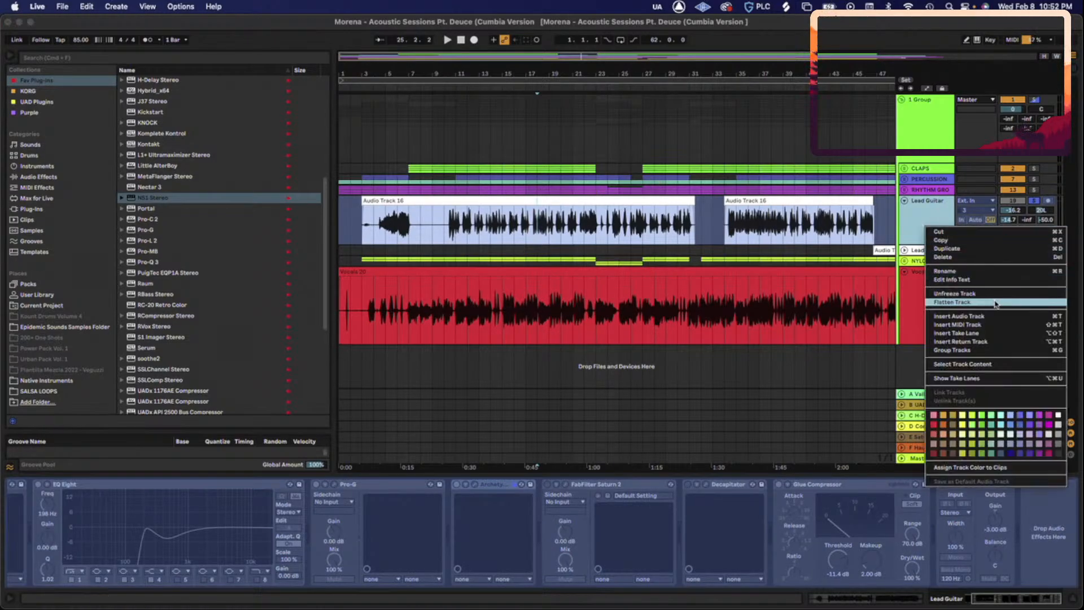
left_click(926, 211)
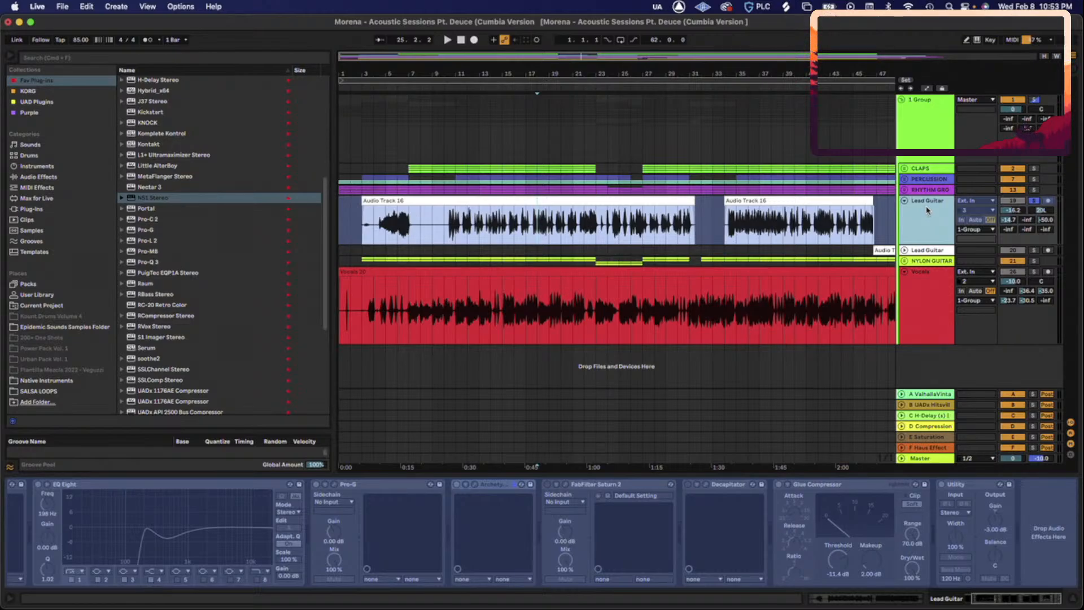
key("super+alt+shift+f")
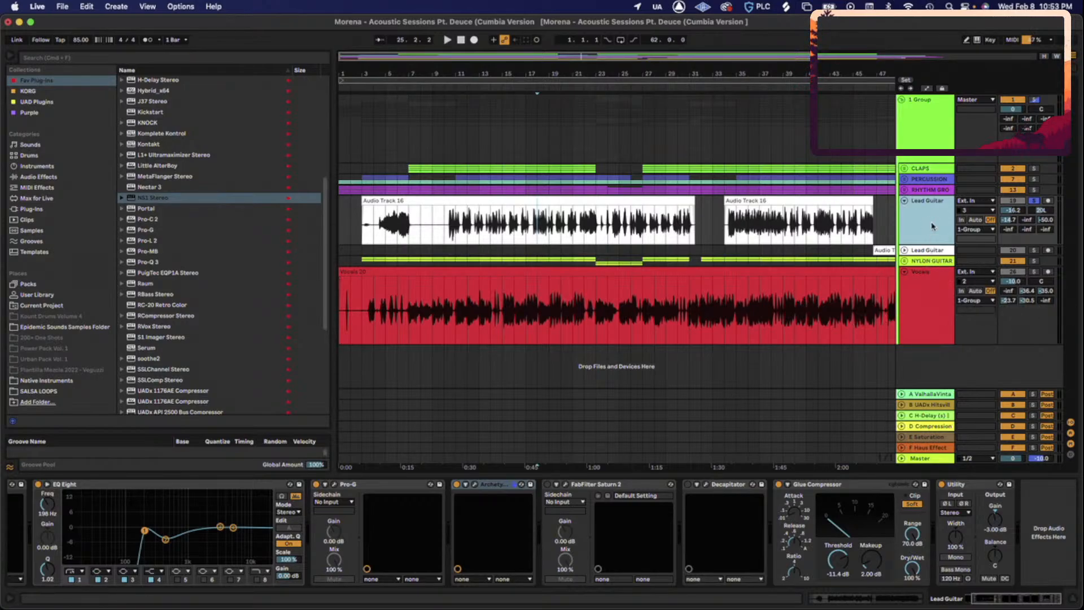
Unsolo the Lead Guitar and set its track volume to -13.7 dB while the full mix plays
left_click(1034, 202)
key("space")
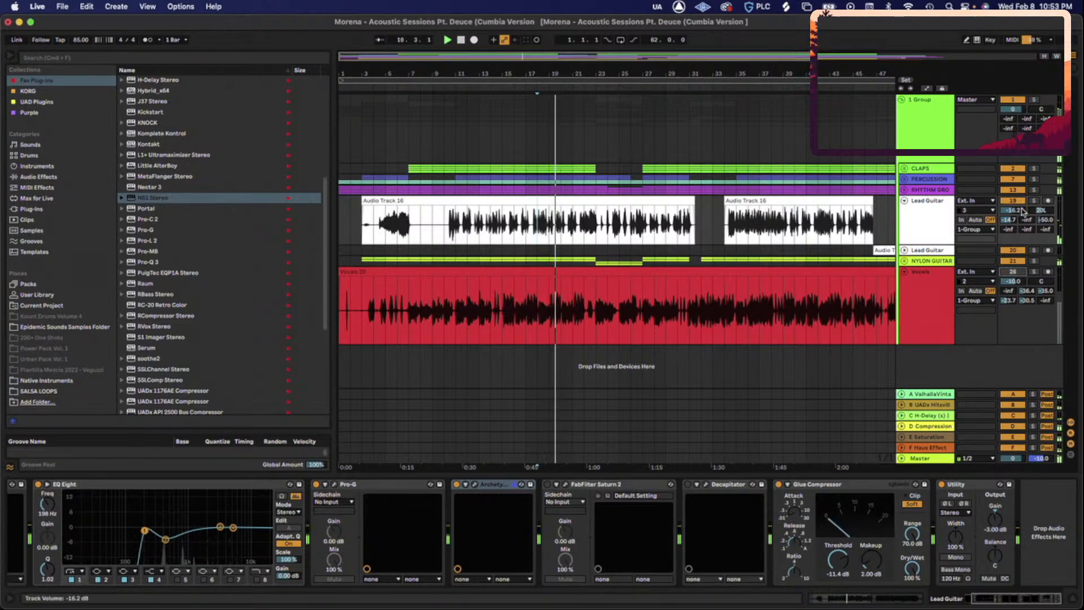
mouse_move(1013, 210)
left_mouse_down()
mouse_move(1013, 165)
mouse_move(1014, 198)
left_mouse_up()
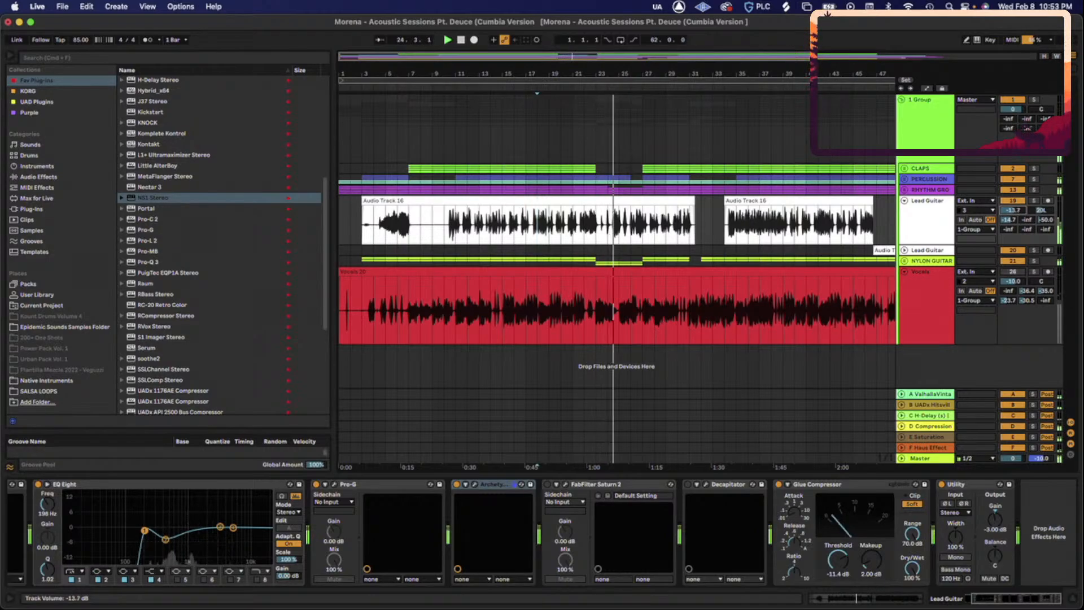
left_click_drag(1022, 211, 1022, 210)
key("space")
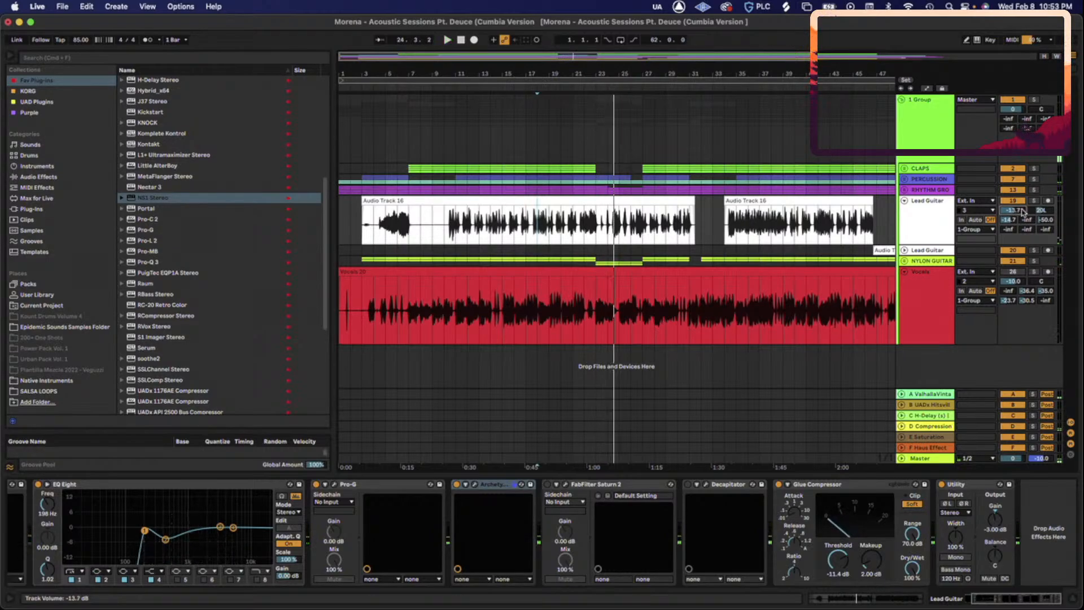
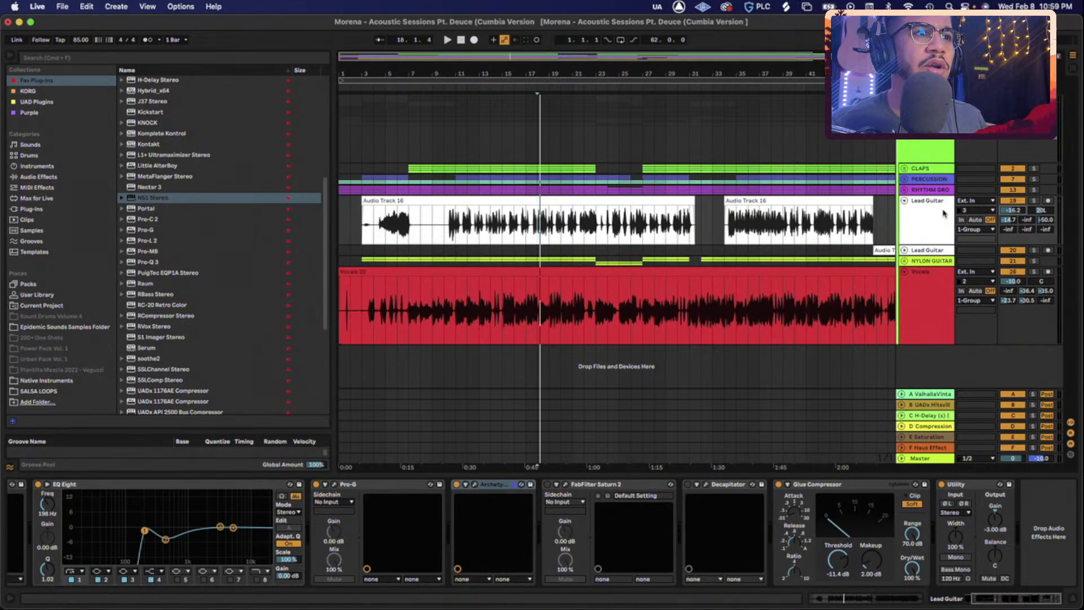
Audition the upper Lead Guitar from bar 14, first soloed and then within the mix, and stop playback
left_click(936, 228)
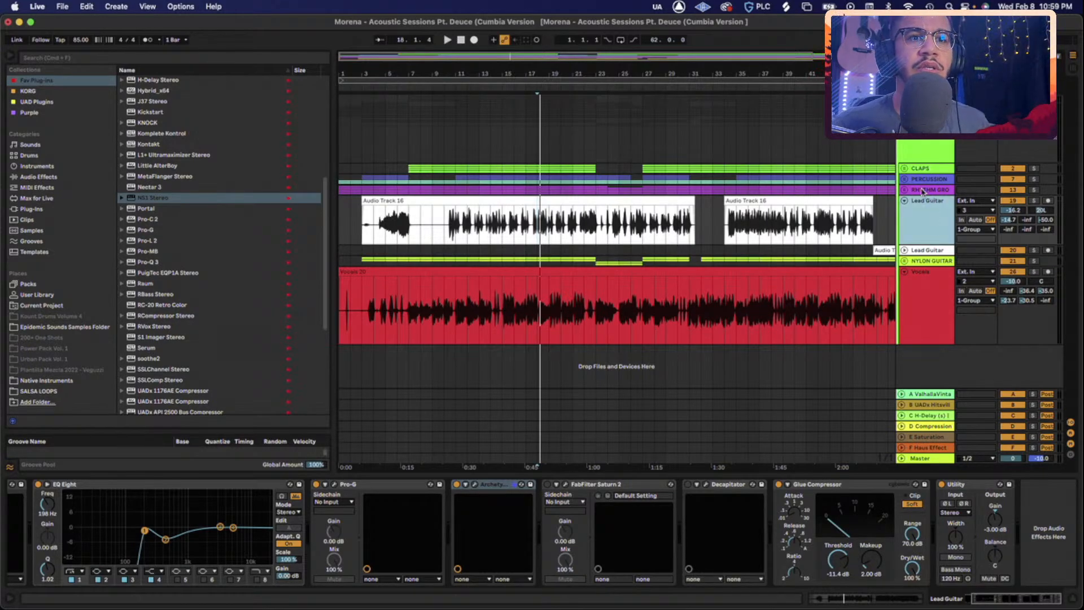
left_click(490, 212)
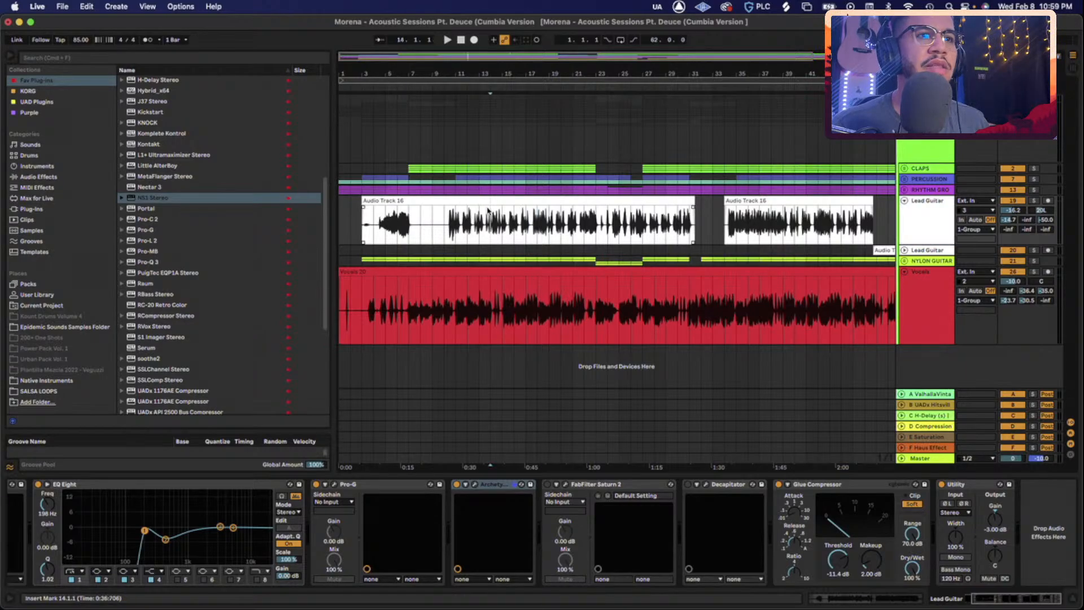
left_click(1033, 202)
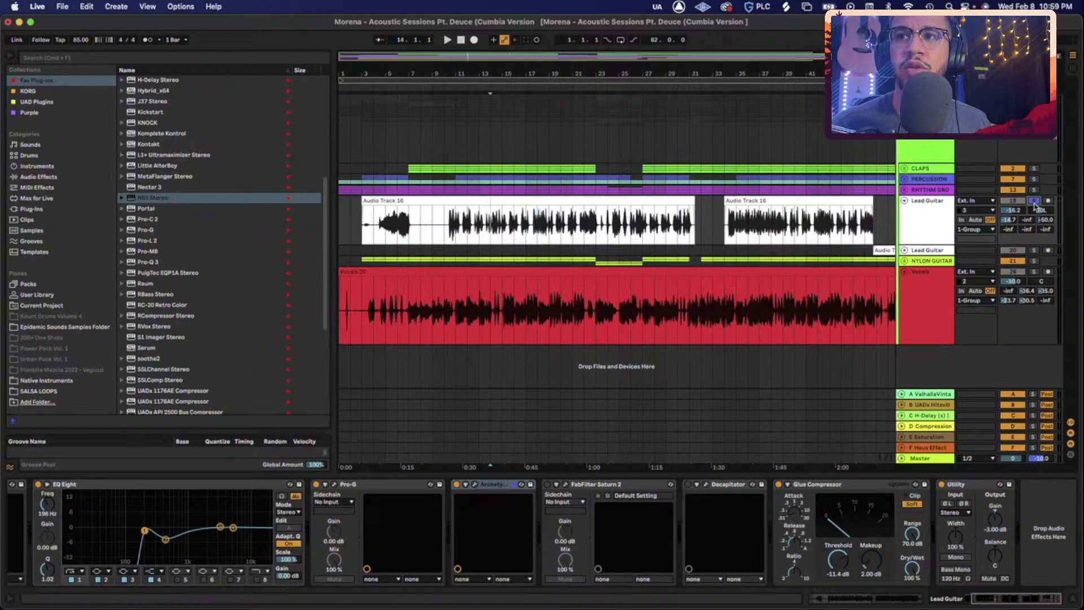
key("space")
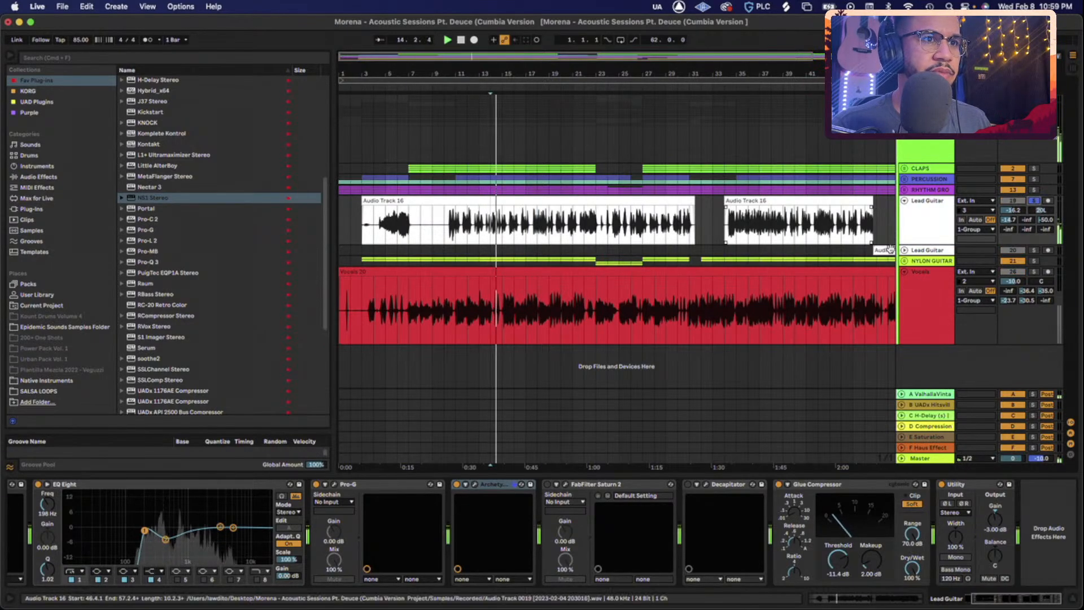
left_click(1035, 201)
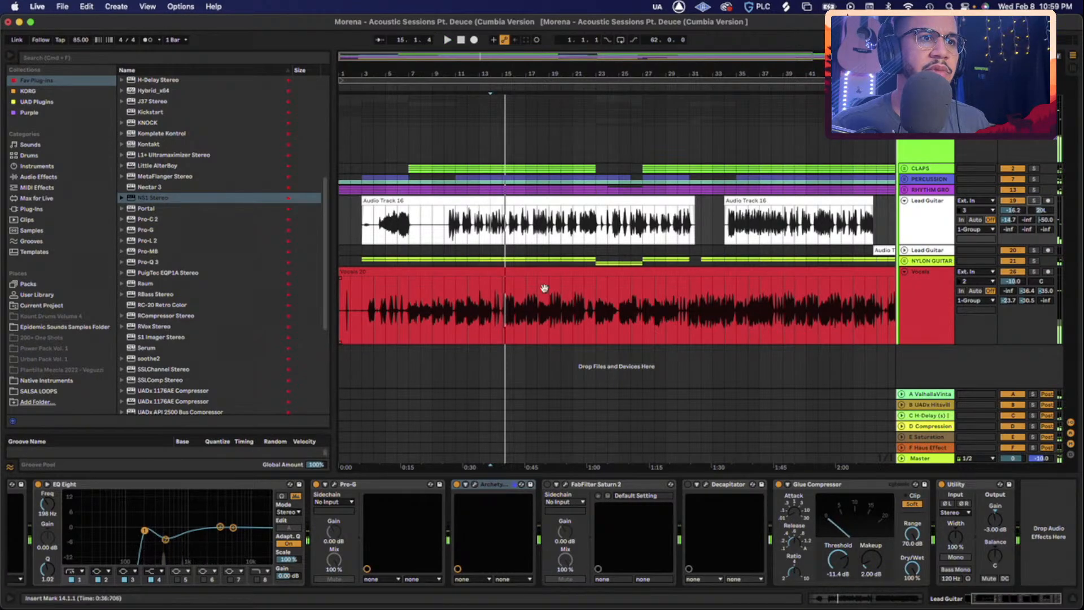
key("space")
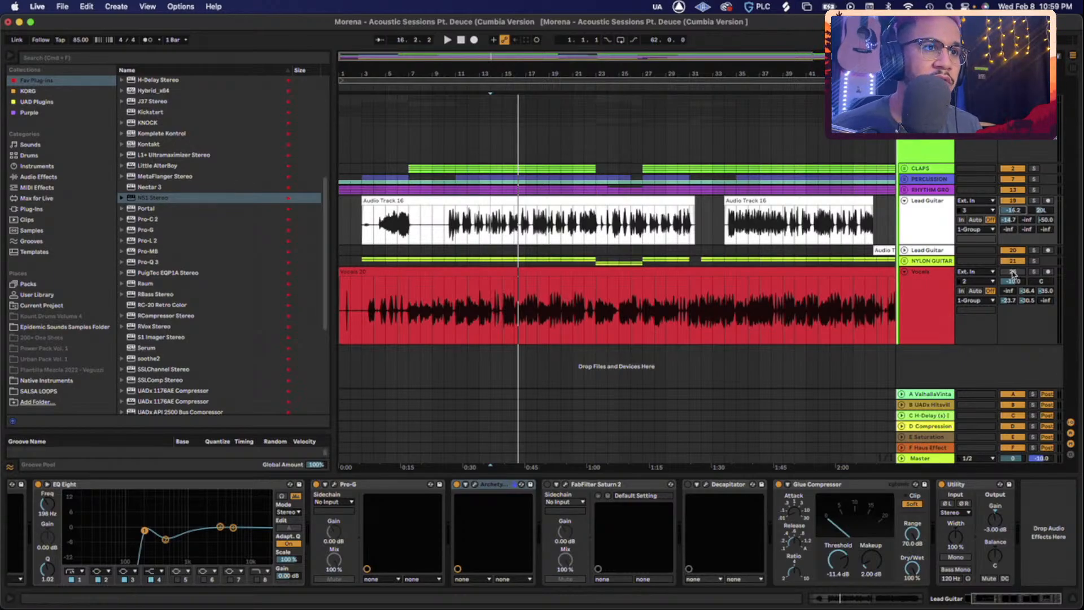
Reactivate the Vocals track and set the upper Lead Guitar's volume to -16.6 dB while the mix plays
left_click(931, 288)
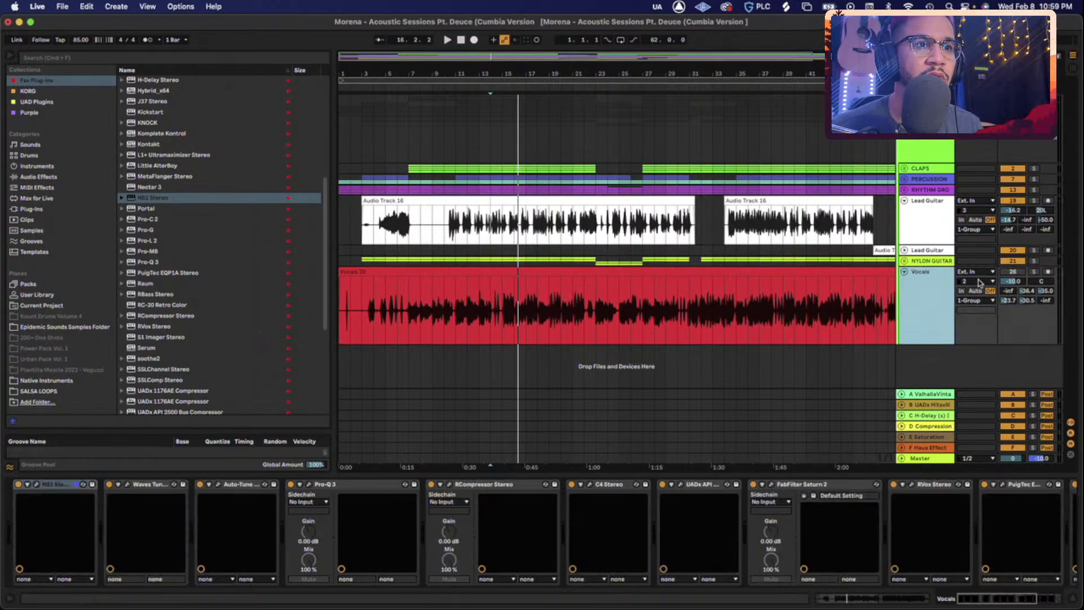
left_click(1017, 272)
key("space")
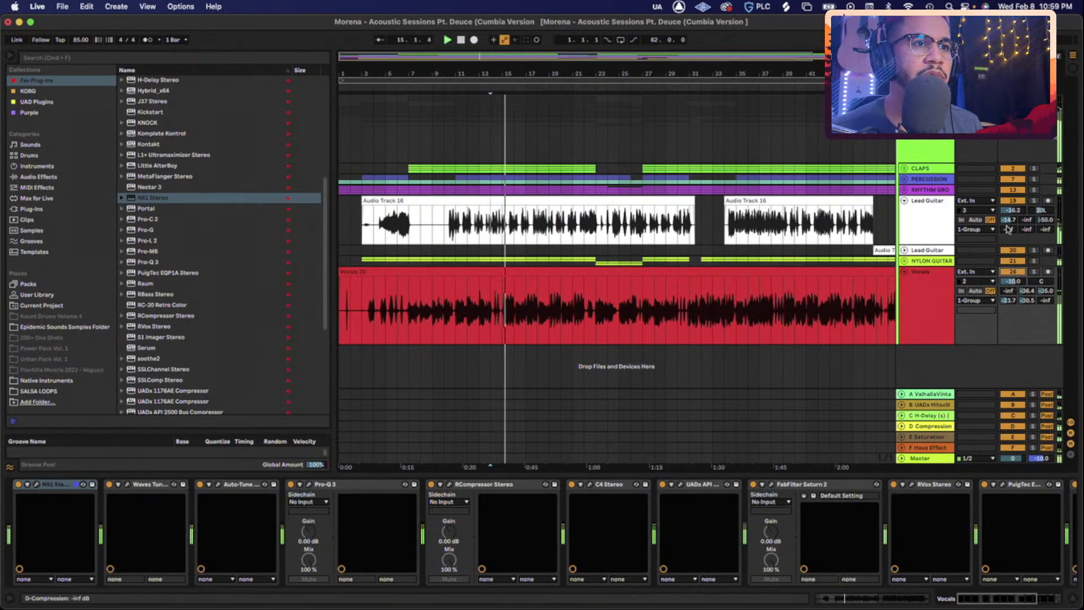
left_click_drag(1012, 210, 1012, 212)
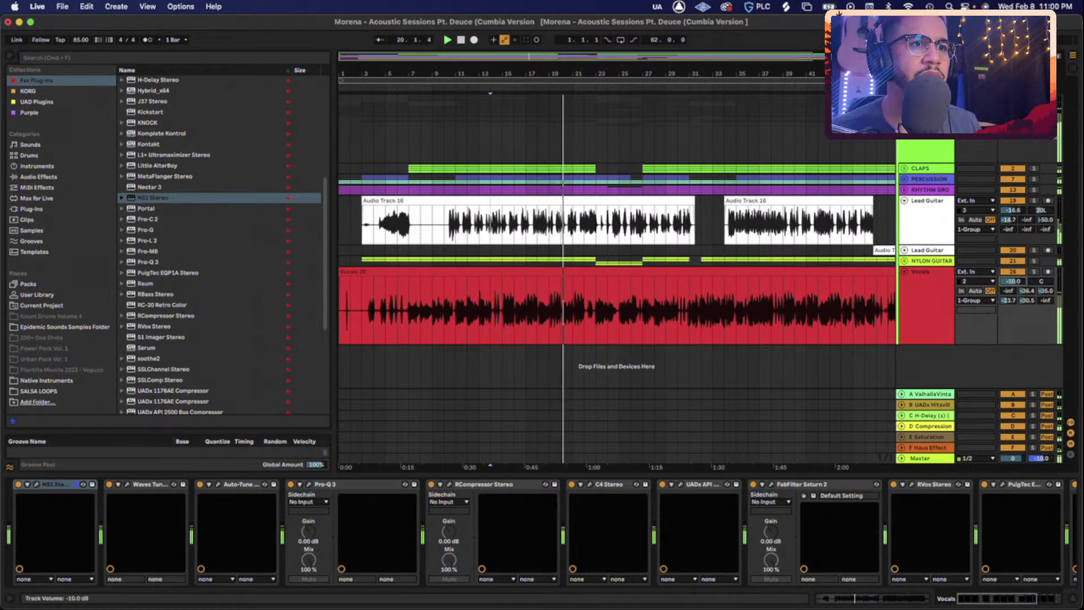
key("Tab")
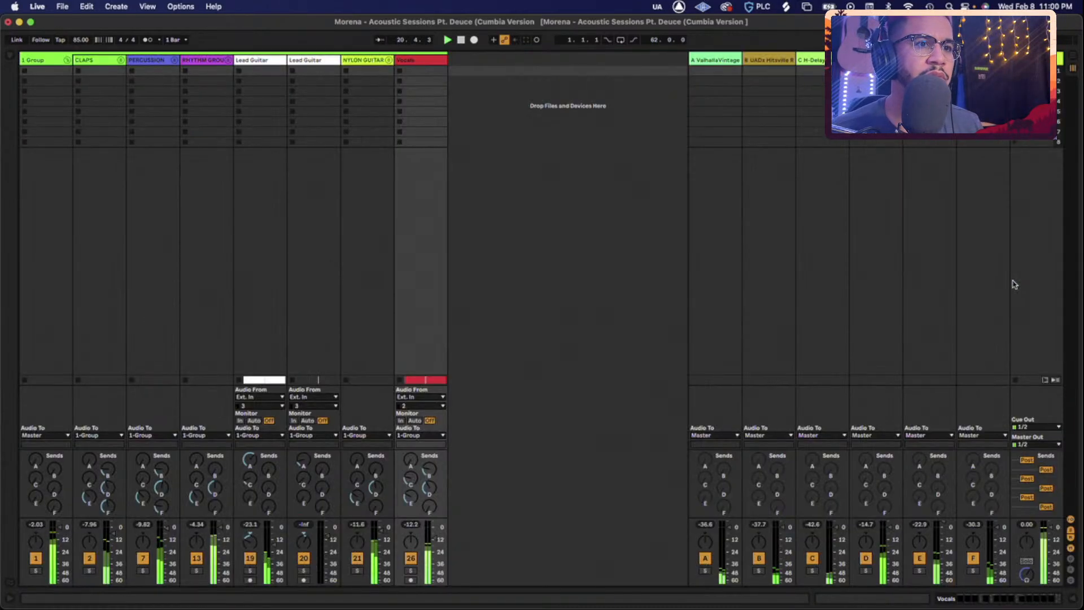
key("Tab")
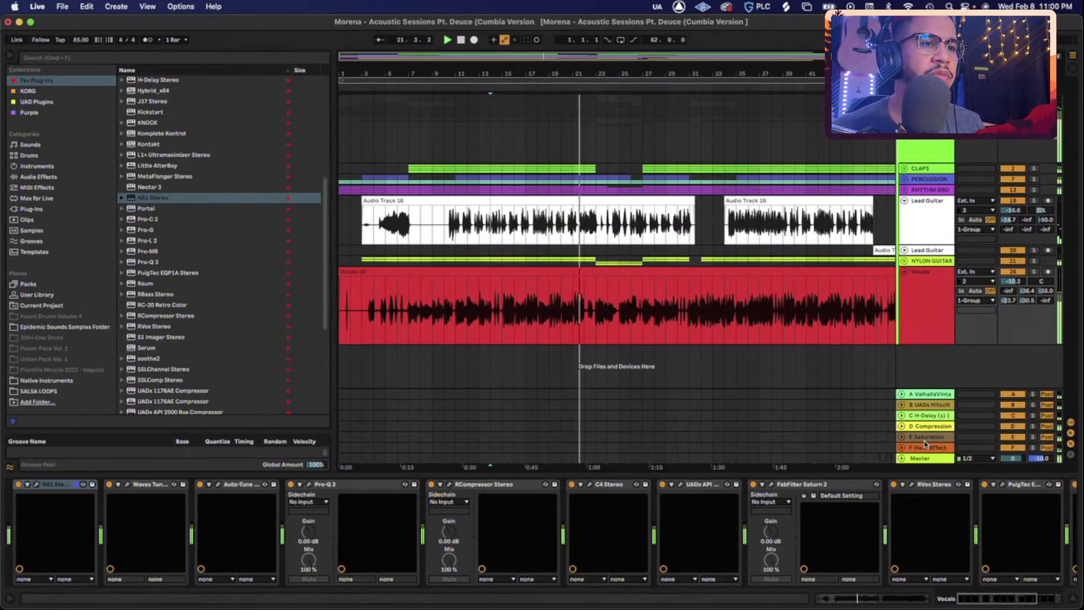
left_click(926, 459)
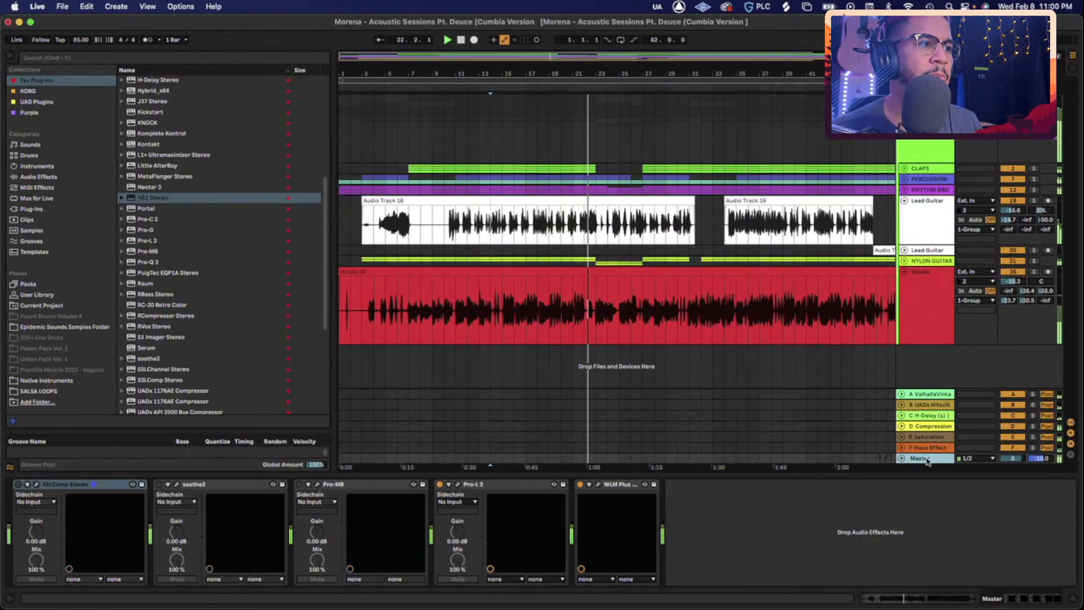
left_click(925, 299)
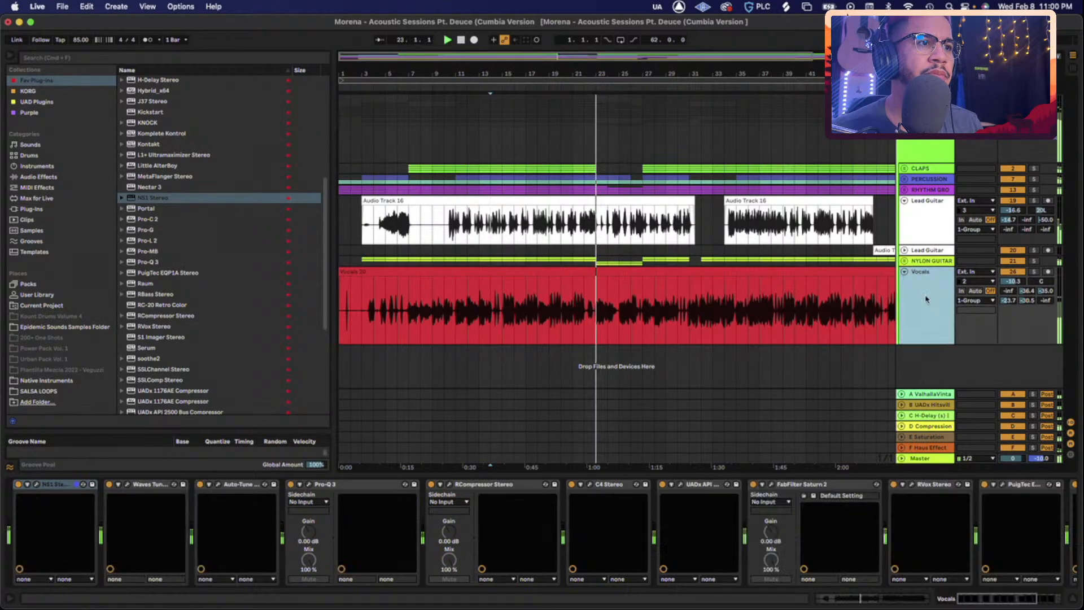